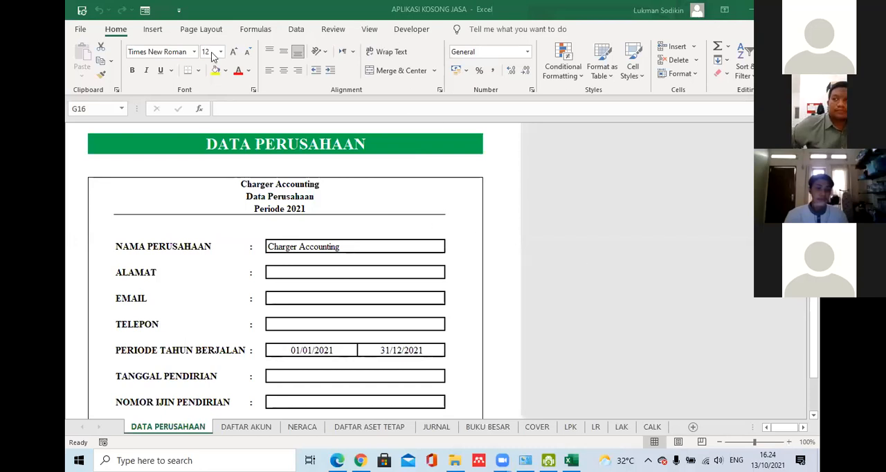
pyautogui.click(516, 221)
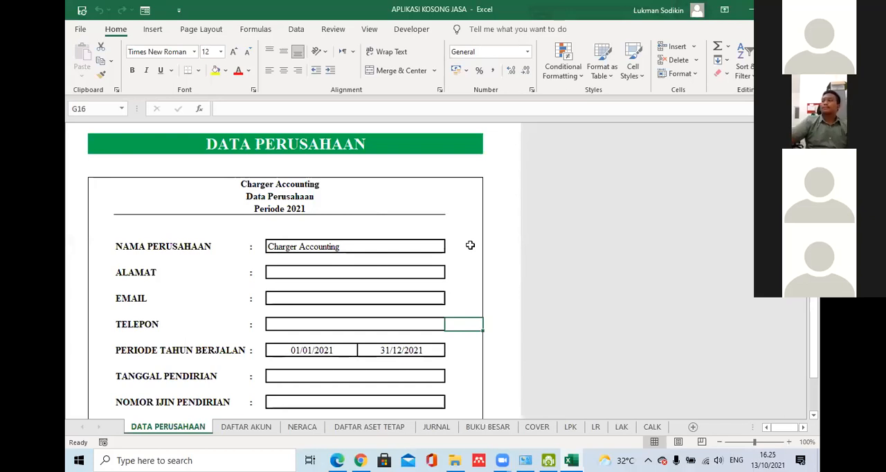
pyautogui.click(276, 250)
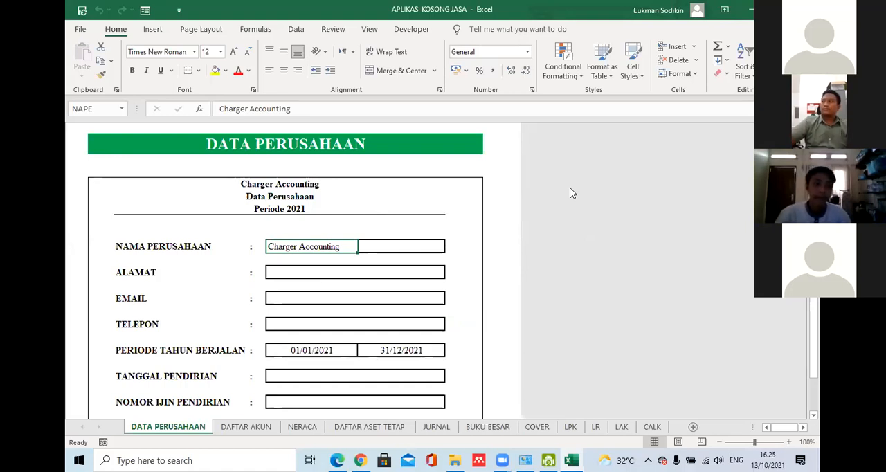
pyautogui.click(466, 90)
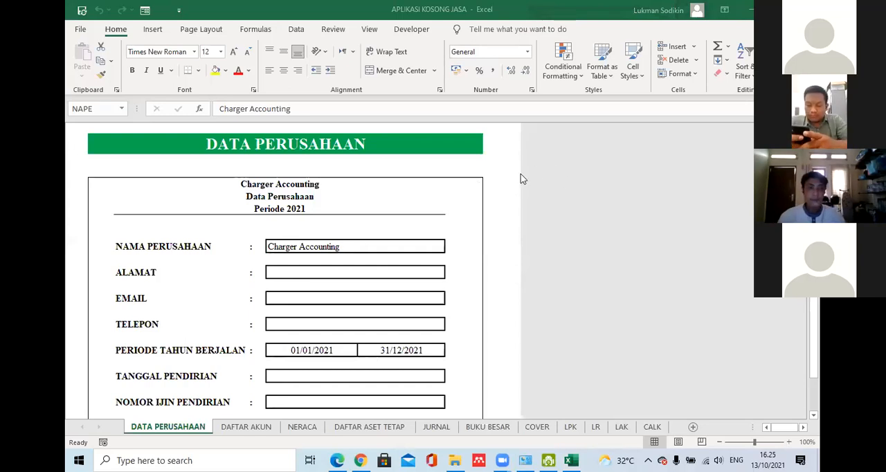
pyautogui.click(813, 290)
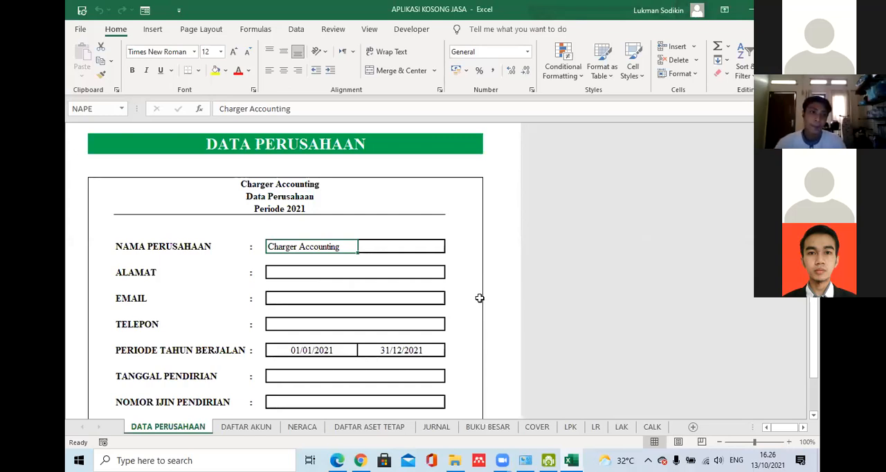
pyautogui.click(301, 269)
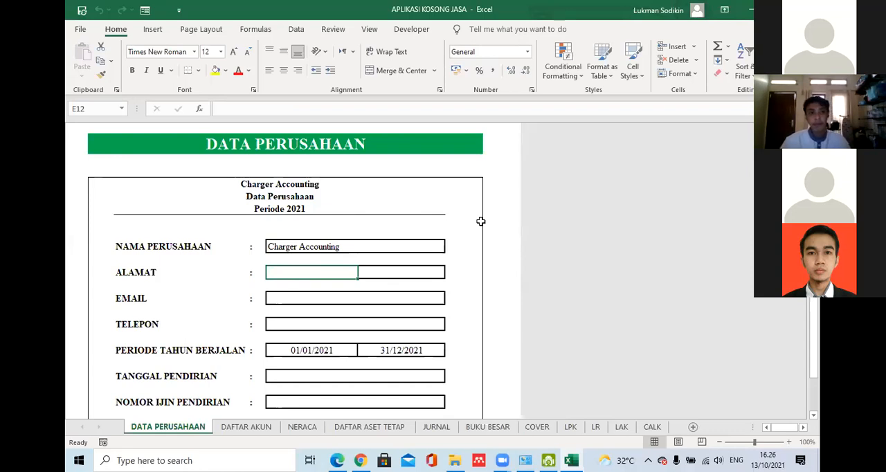
pyautogui.click(514, 239)
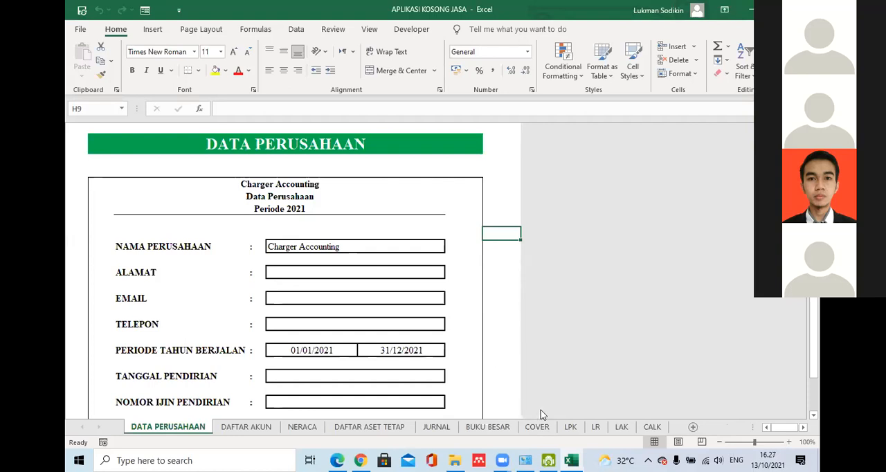
# - Switch to the Windows Control Panel, search for region and open the Region settings
pyautogui.click(527, 458)
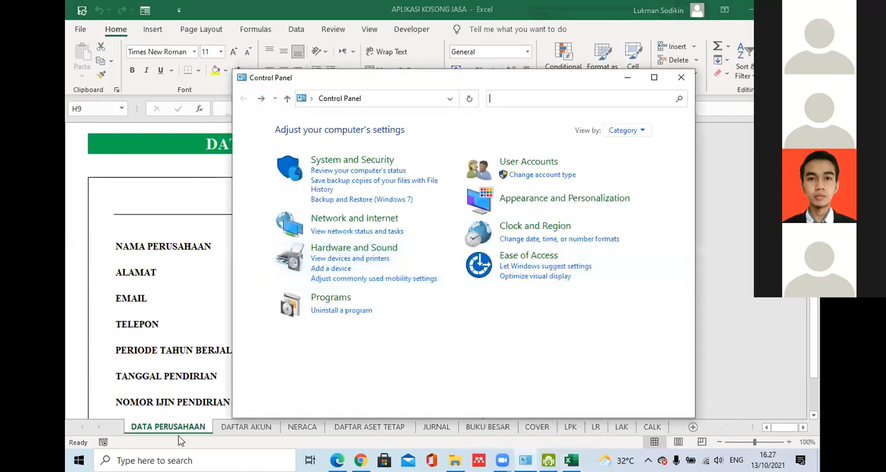
pyautogui.click(74, 458)
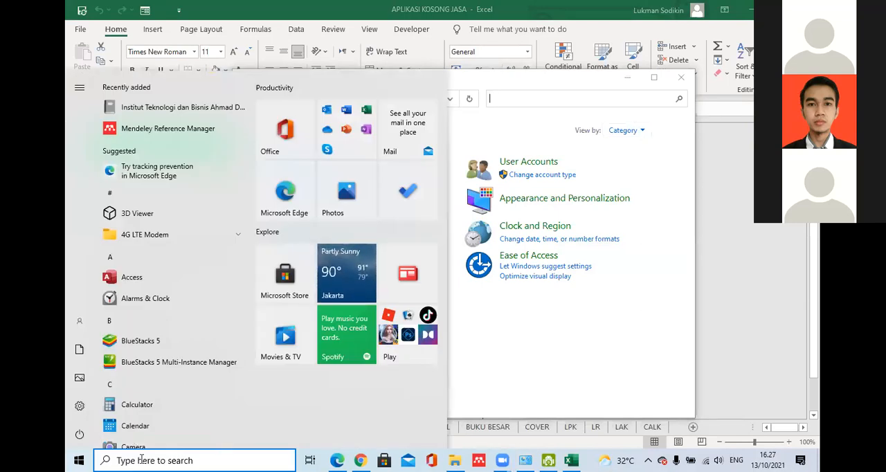
pyautogui.click(143, 460)
pyautogui.write('cont')
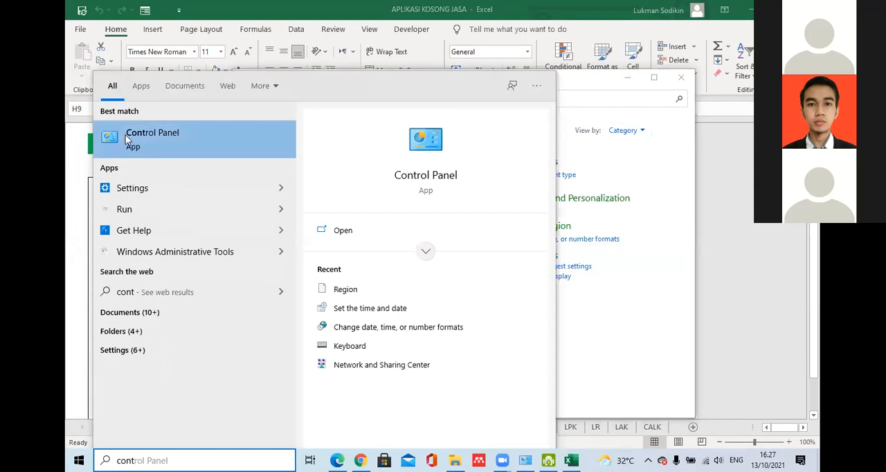
pyautogui.doubleClick(127, 140)
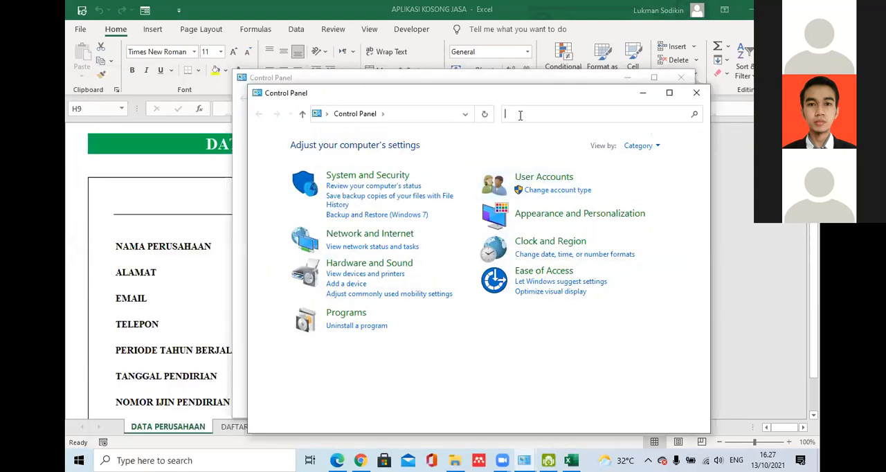
pyautogui.write('region')
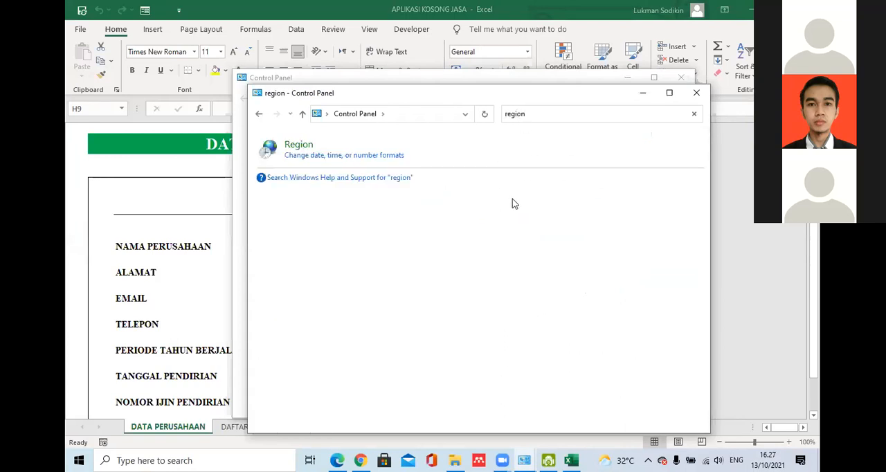
pyautogui.click(311, 148)
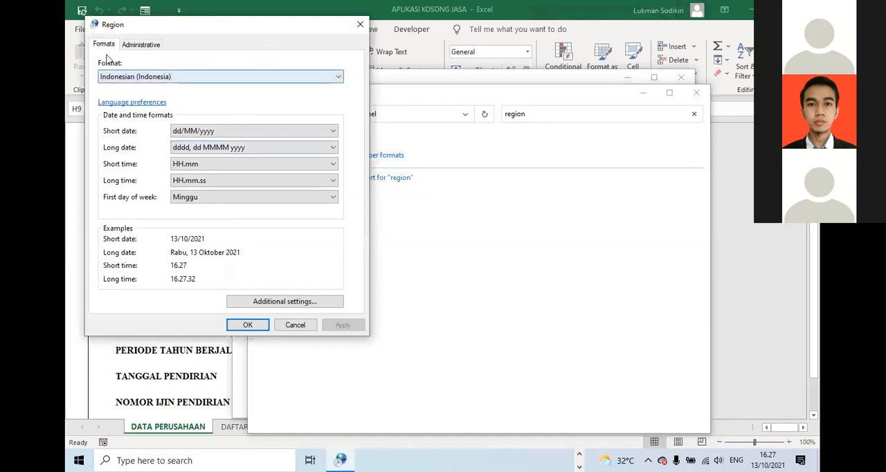
# - Set the regional format to Indonesian (Indonesia), confirm it and return to the Excel workbook
pyautogui.click(174, 83)
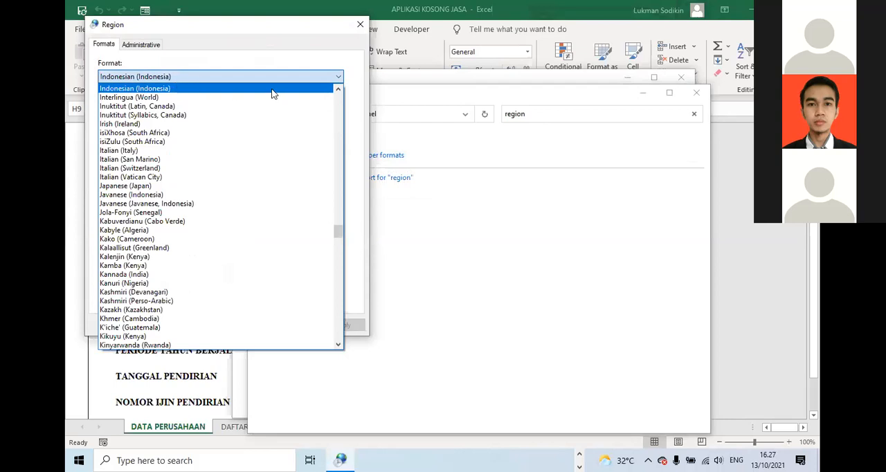
pyautogui.click(175, 89)
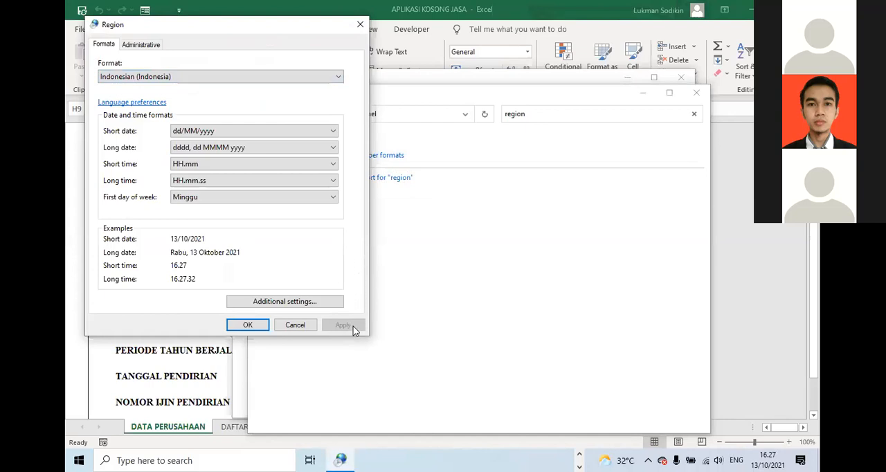
pyautogui.click(248, 324)
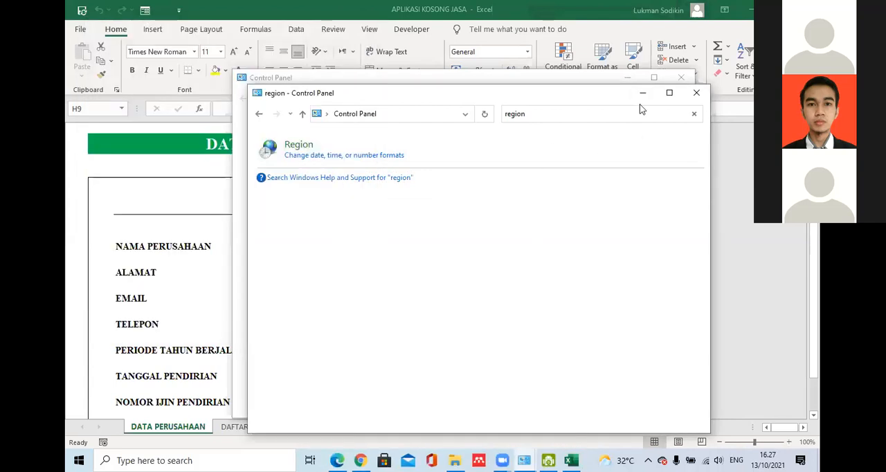
pyautogui.click(642, 95)
pyautogui.click(627, 77)
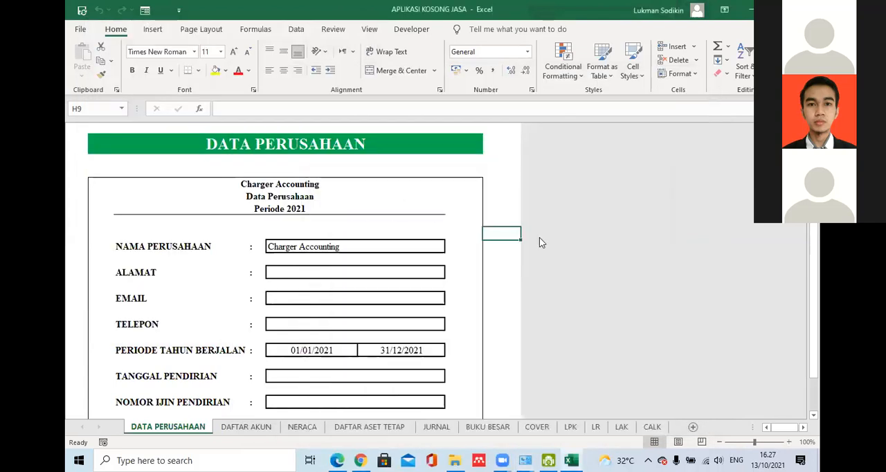
pyautogui.click(516, 180)
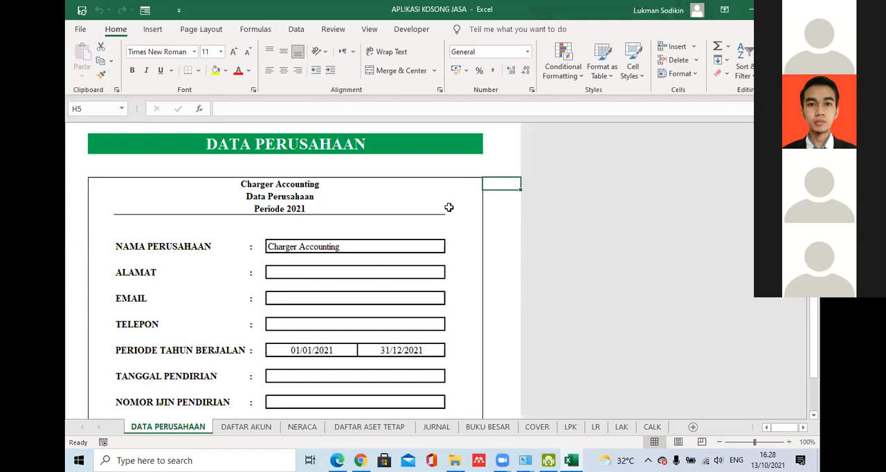
pyautogui.click(441, 184)
pyautogui.click(423, 165)
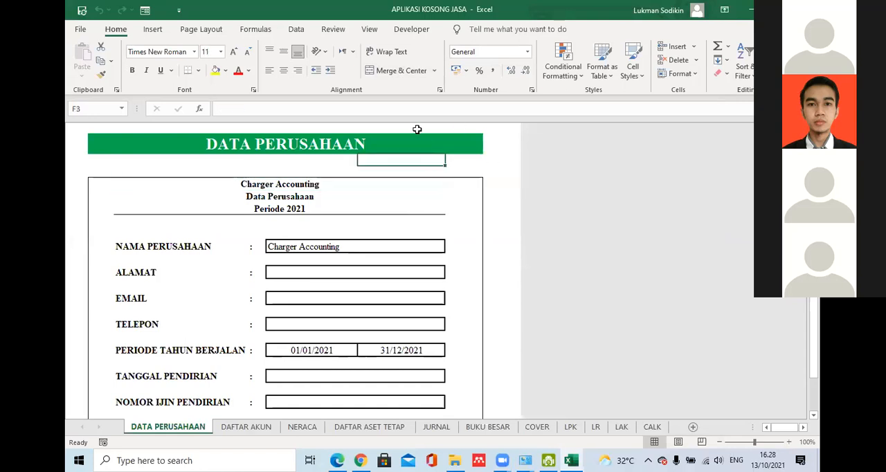
# - Display the Developer commands in the ribbon
pyautogui.click(416, 32)
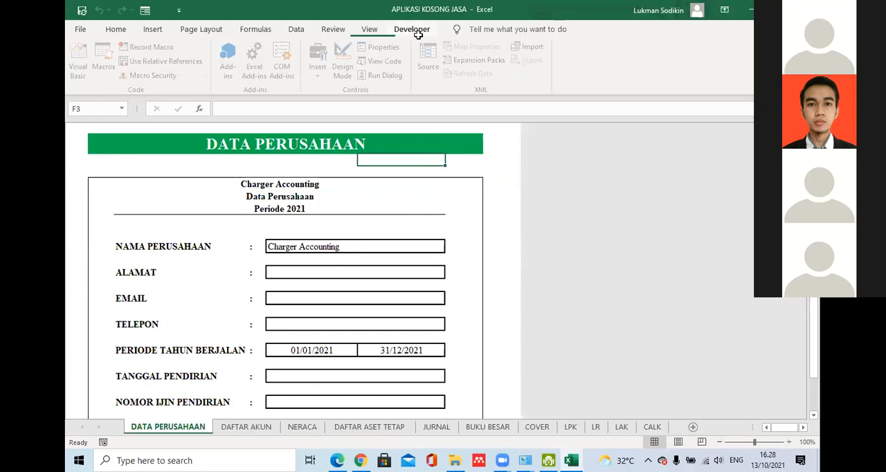
pyautogui.click(371, 31)
pyautogui.click(409, 31)
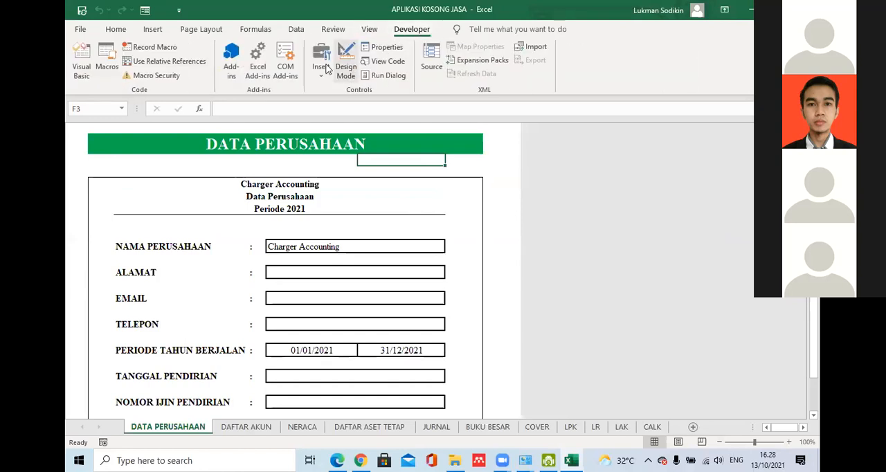
pyautogui.click(83, 32)
pyautogui.click(80, 33)
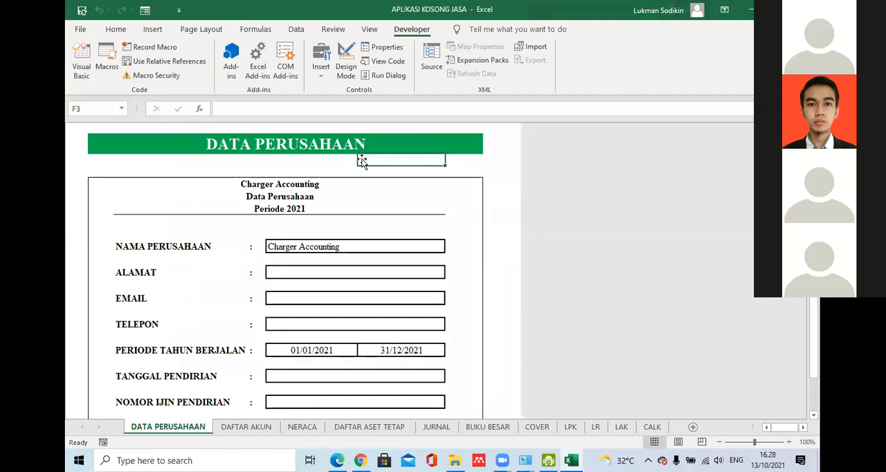
pyautogui.click(426, 168)
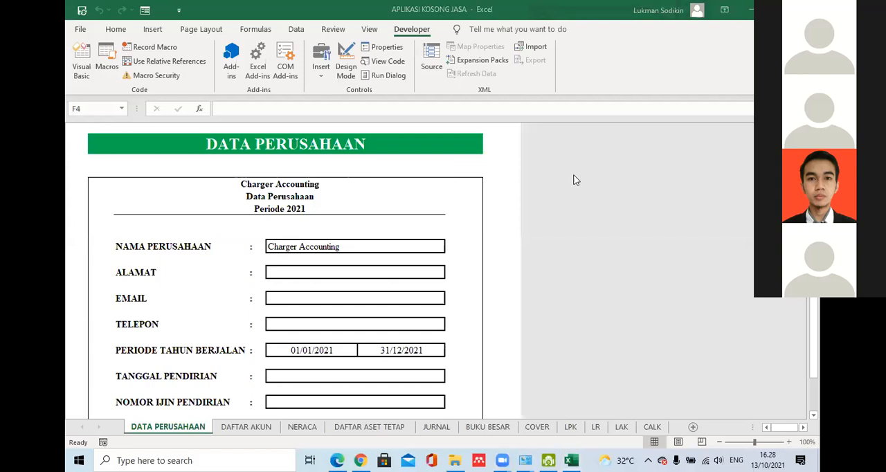
pyautogui.click(409, 190)
pyautogui.click(409, 199)
pyautogui.click(462, 163)
pyautogui.click(413, 161)
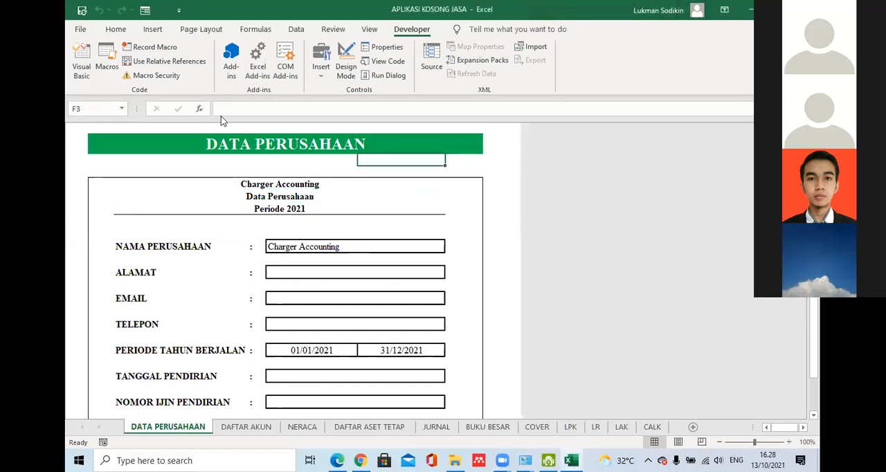
# - Open ribbon customization in the Excel options and confirm it with the Developer main tab enabled
pyautogui.click(78, 31)
pyautogui.click(81, 36)
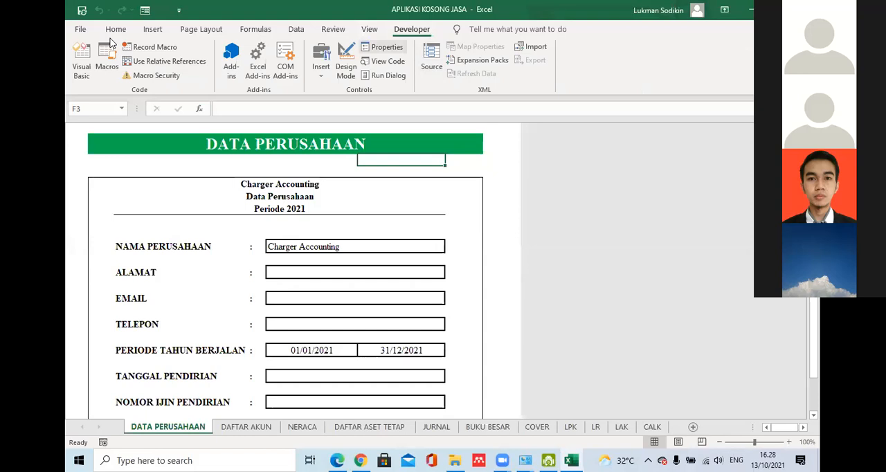
pyautogui.click(74, 32)
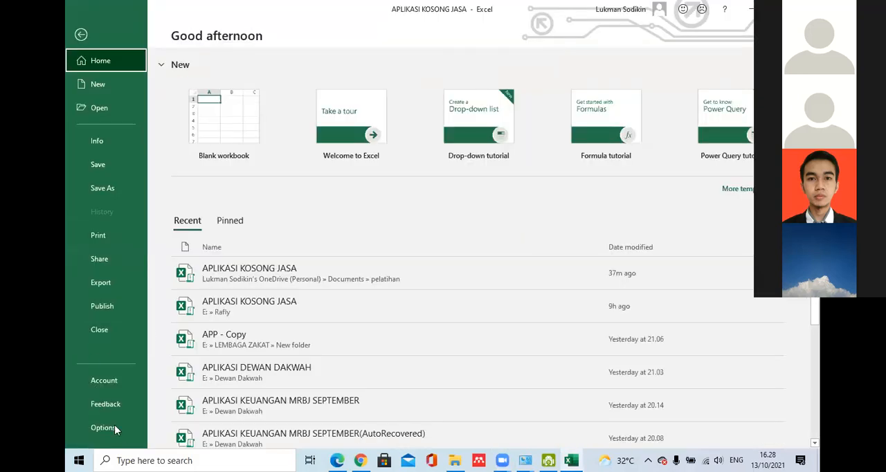
pyautogui.click(102, 428)
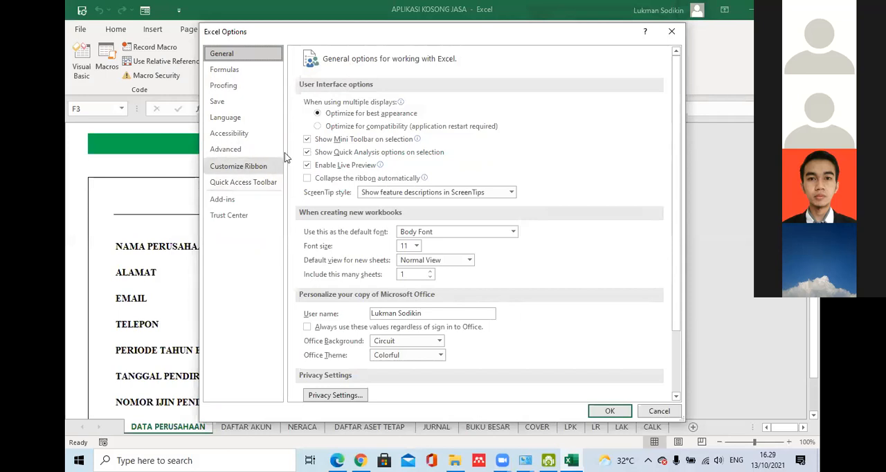
pyautogui.click(243, 169)
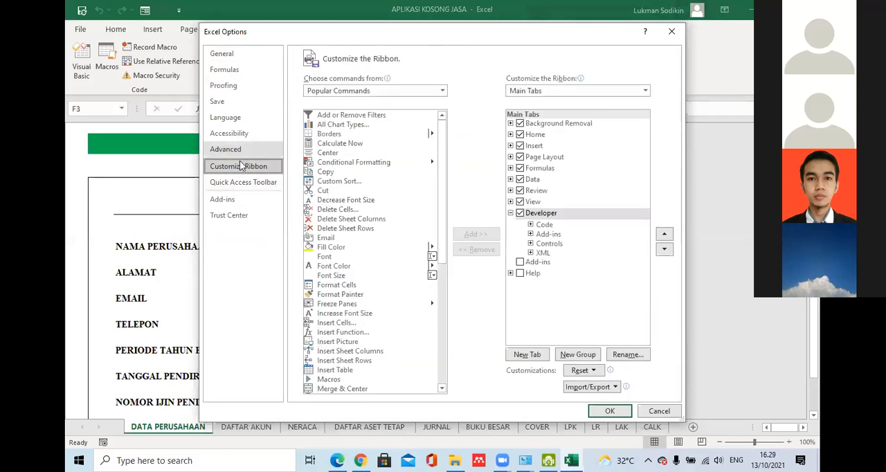
pyautogui.click(519, 214)
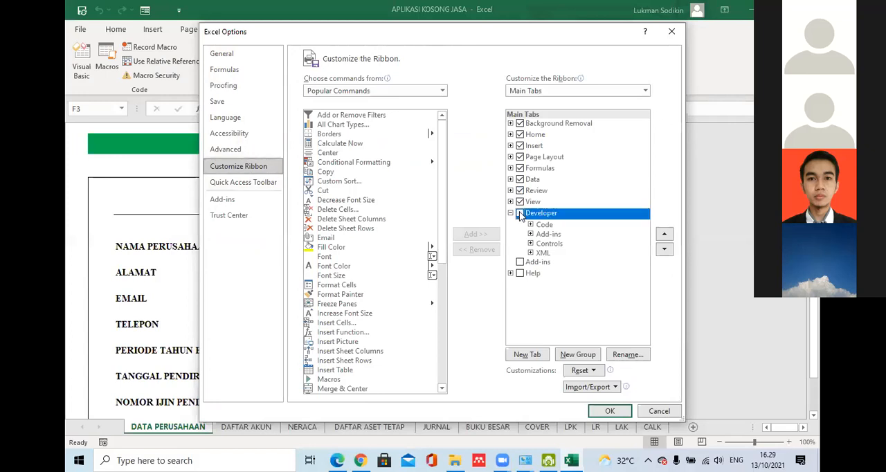
pyautogui.click(520, 214)
pyautogui.click(609, 411)
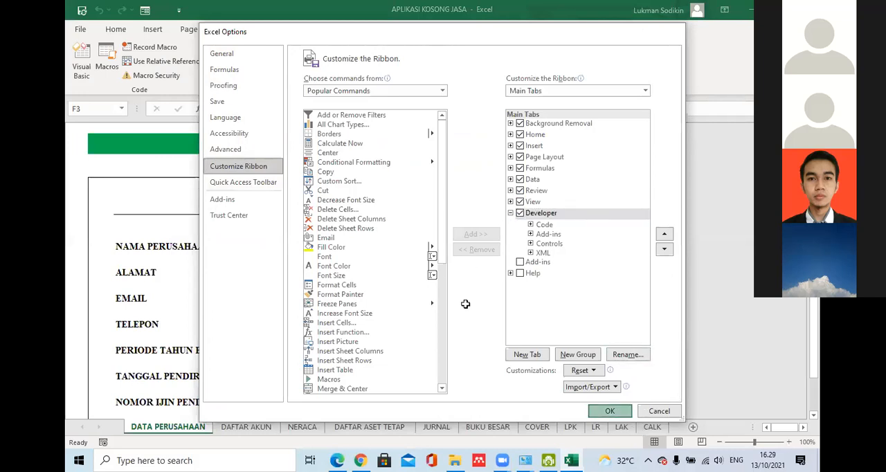
# - Review the macro security settings and accept them with all macros enabled and access to the VBA project object model trusted
pyautogui.click(505, 261)
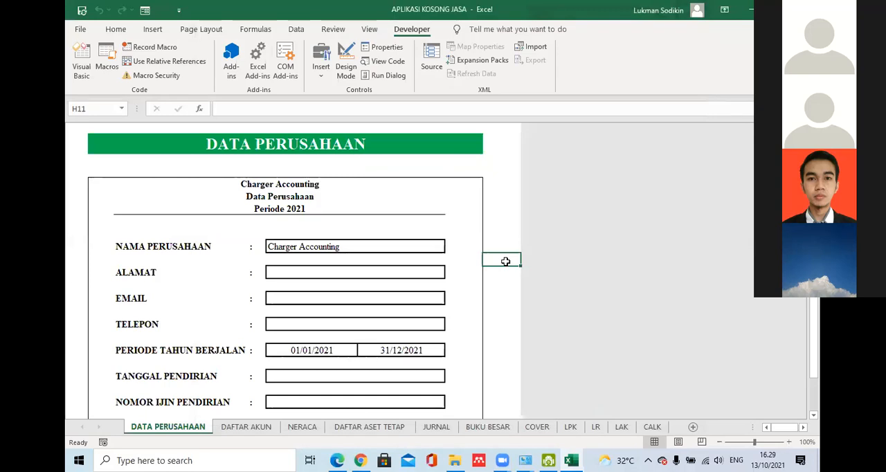
pyautogui.click(153, 74)
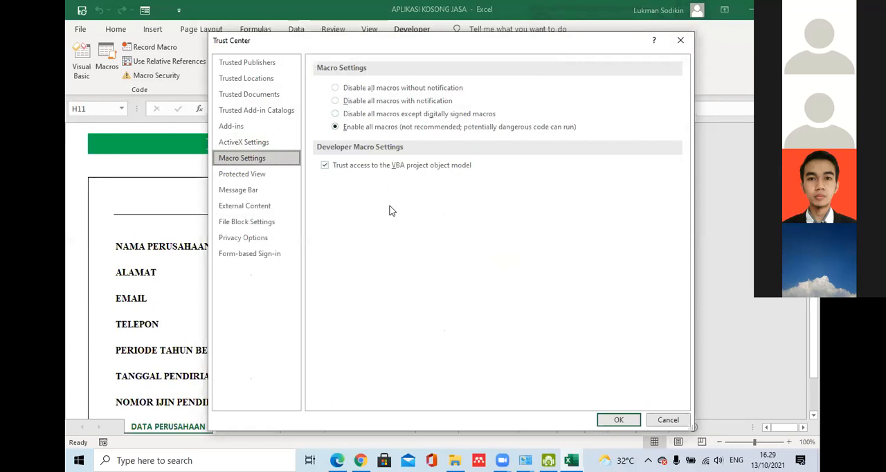
pyautogui.click(612, 424)
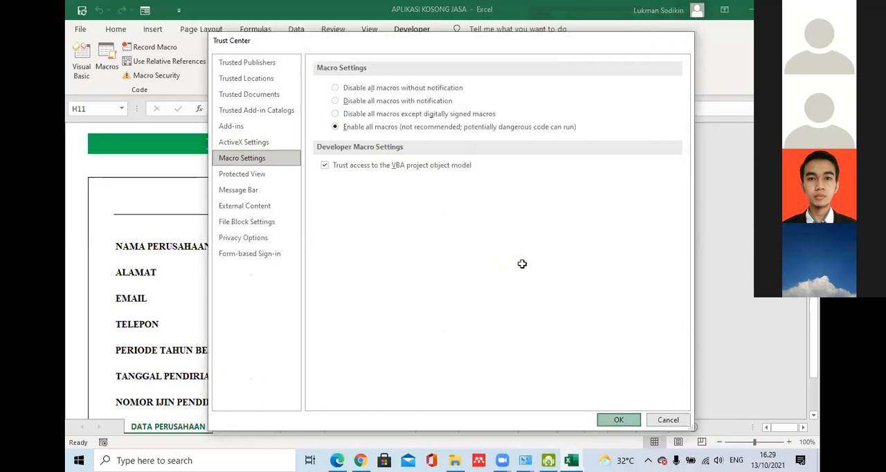
pyautogui.click(491, 181)
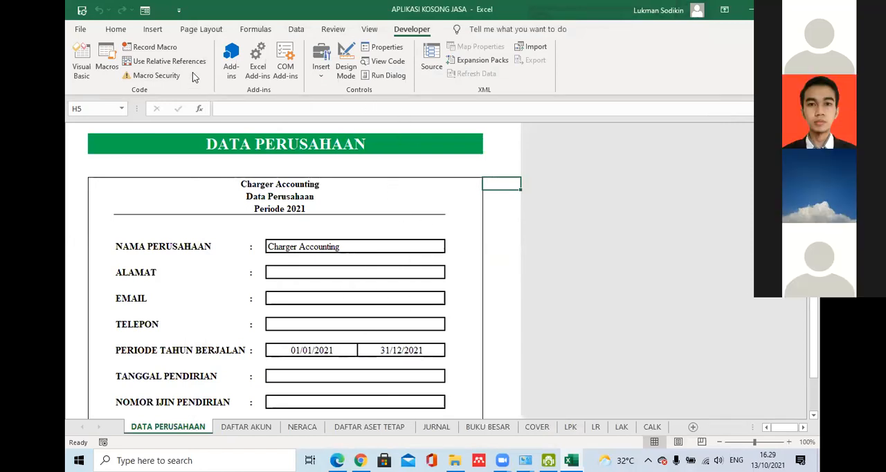
# - Review the ribbon customization in the Excel options, checking that the Developer main tab is enabled, and close the options
pyautogui.click(80, 31)
pyautogui.click(83, 32)
pyautogui.click(78, 31)
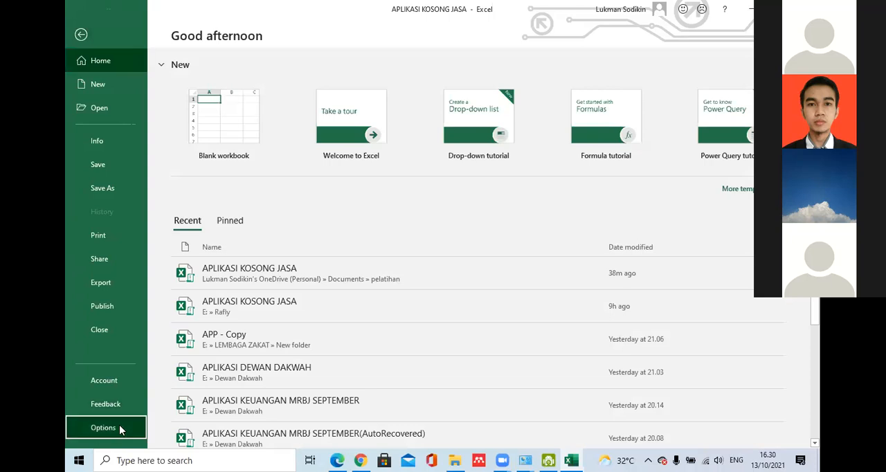
pyautogui.click(119, 428)
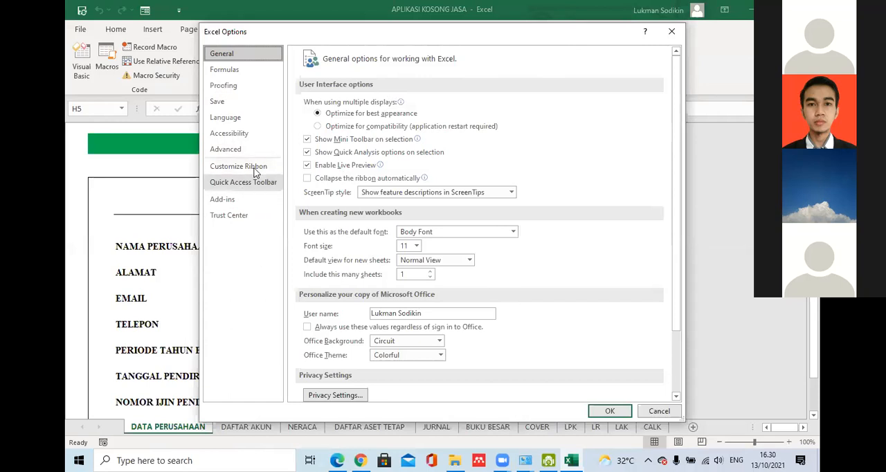
pyautogui.click(253, 170)
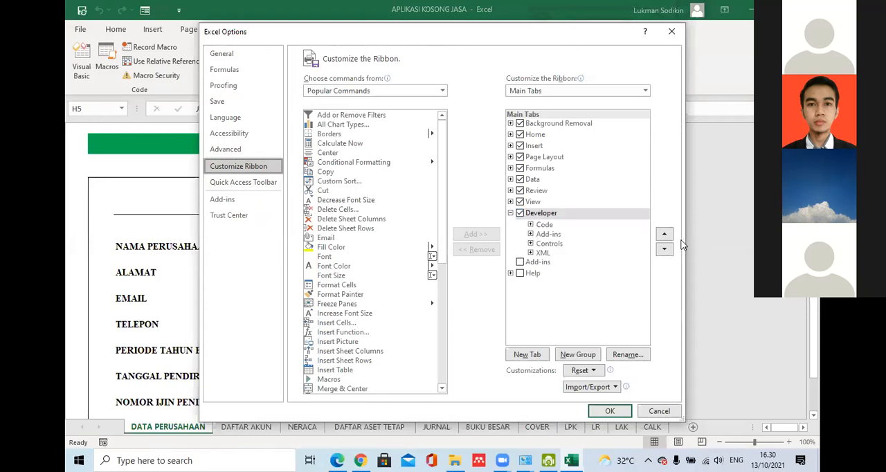
pyautogui.click(629, 411)
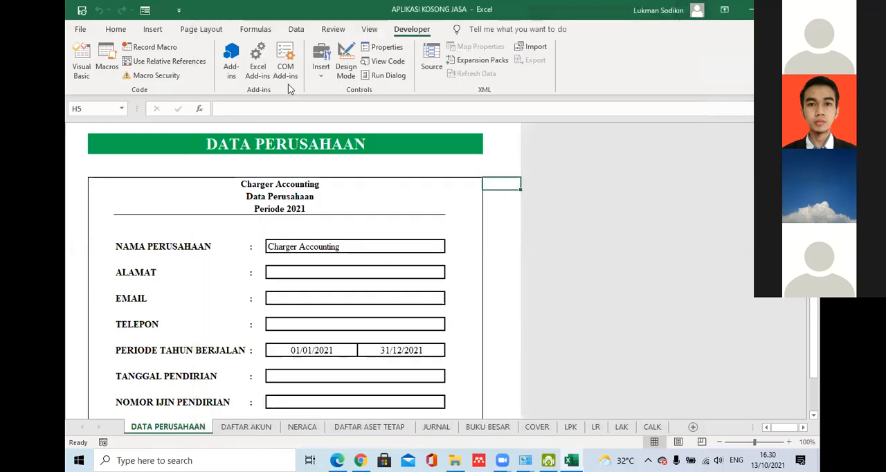
# - Accept the macro security settings with all macros enabled and trusted access to the VBA project object model switched on
pyautogui.click(156, 76)
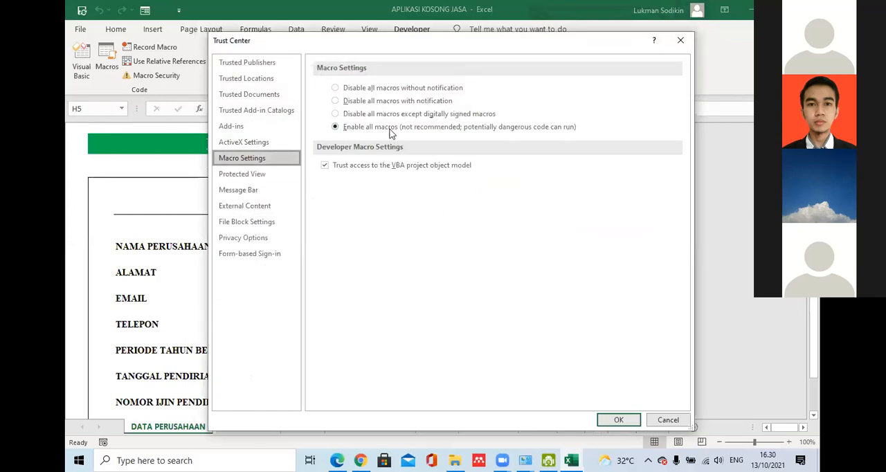
pyautogui.click(323, 166)
pyautogui.click(324, 165)
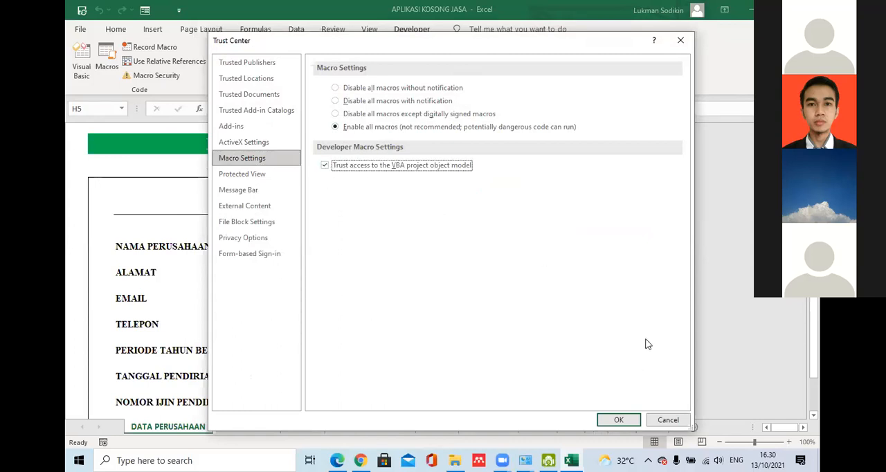
pyautogui.click(627, 421)
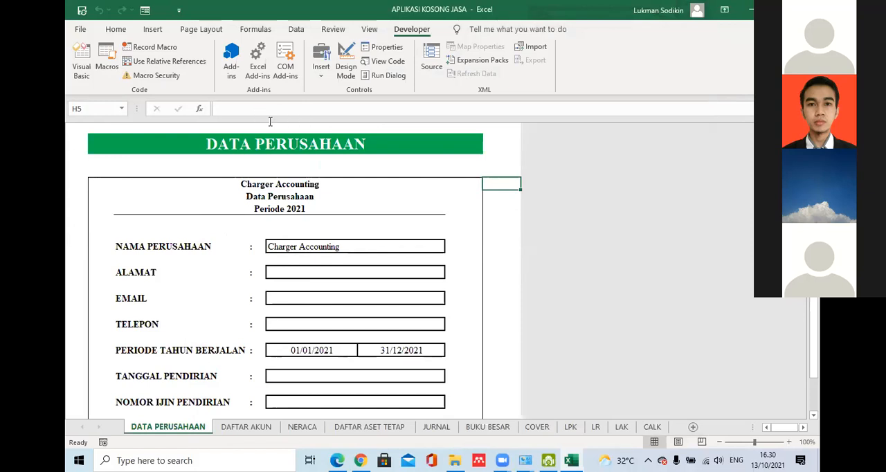
# - Select the Developer main tab in the Excel ribbon customization, keep it enabled and confirm the options
pyautogui.click(80, 29)
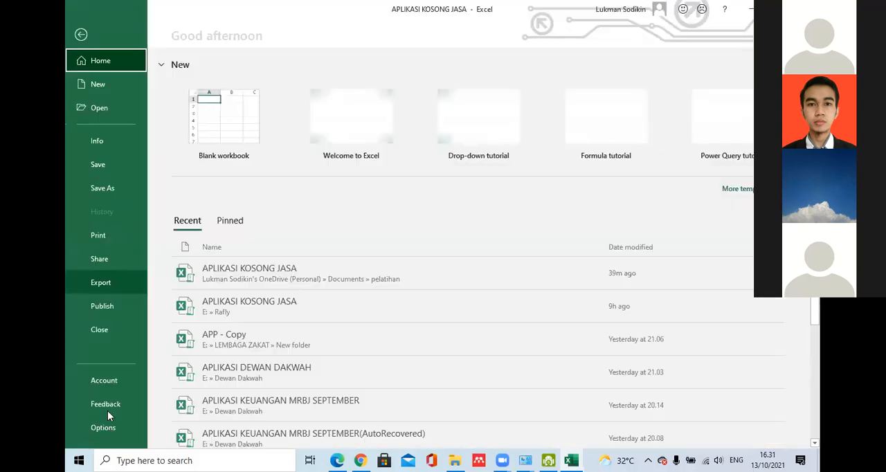
pyautogui.click(105, 429)
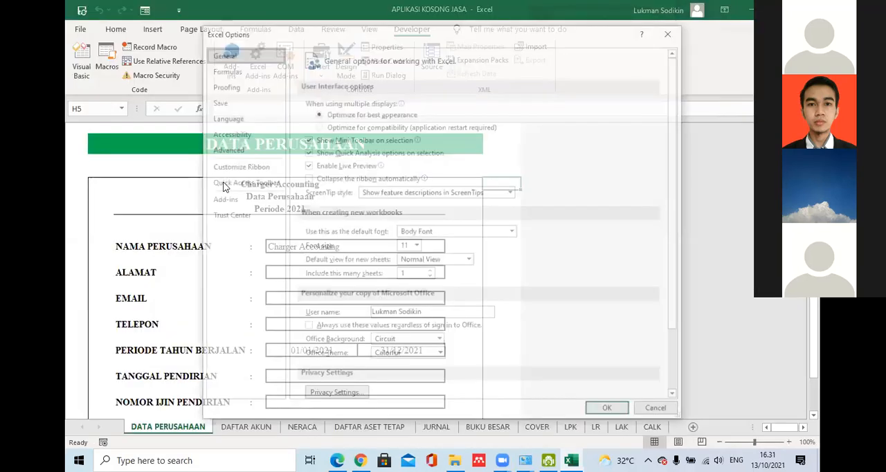
pyautogui.click(238, 166)
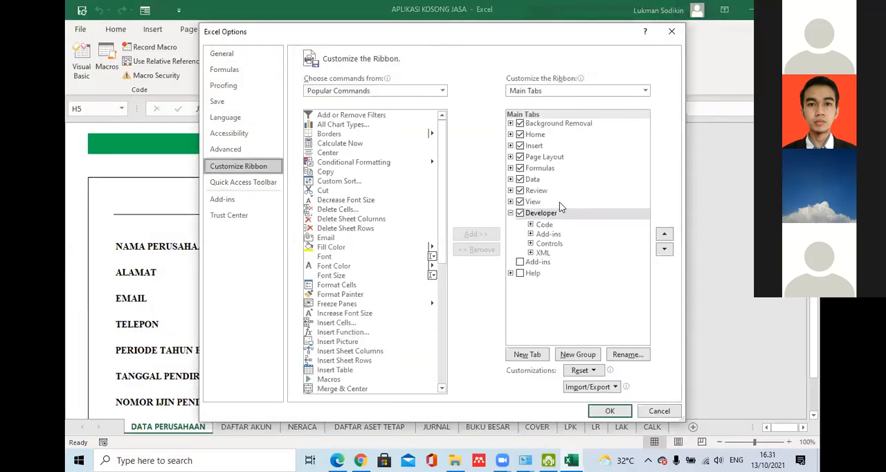
pyautogui.click(520, 215)
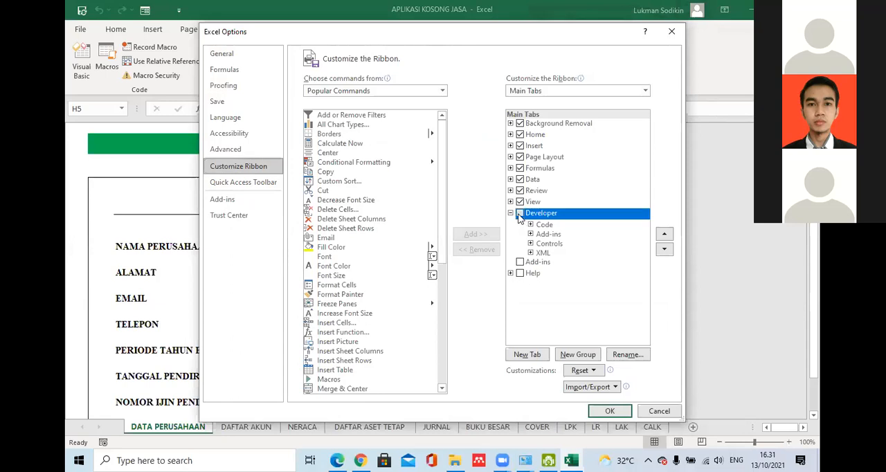
pyautogui.click(601, 414)
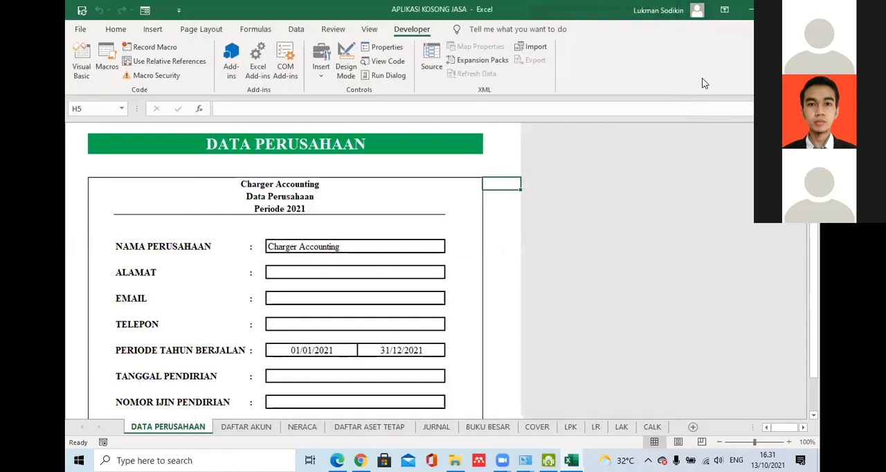
# - Check the macro security settings for enabled macros and VBA project access, accept them and select cell H4 on the company data sheet
pyautogui.click(156, 78)
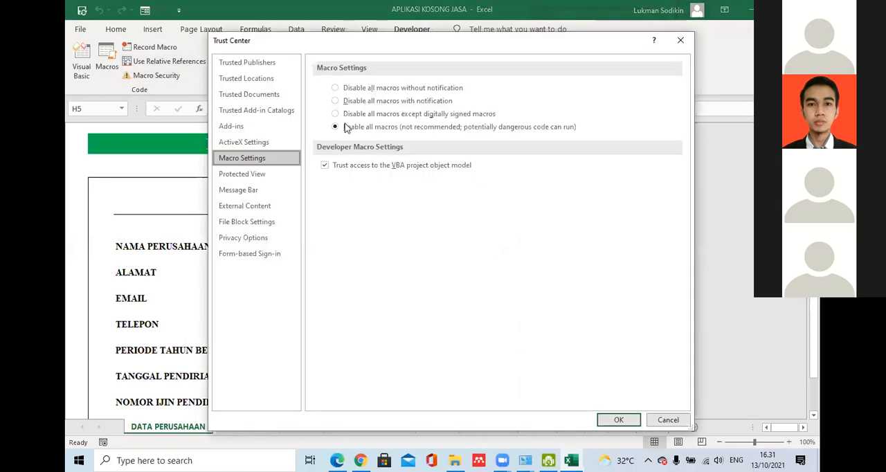
pyautogui.click(680, 42)
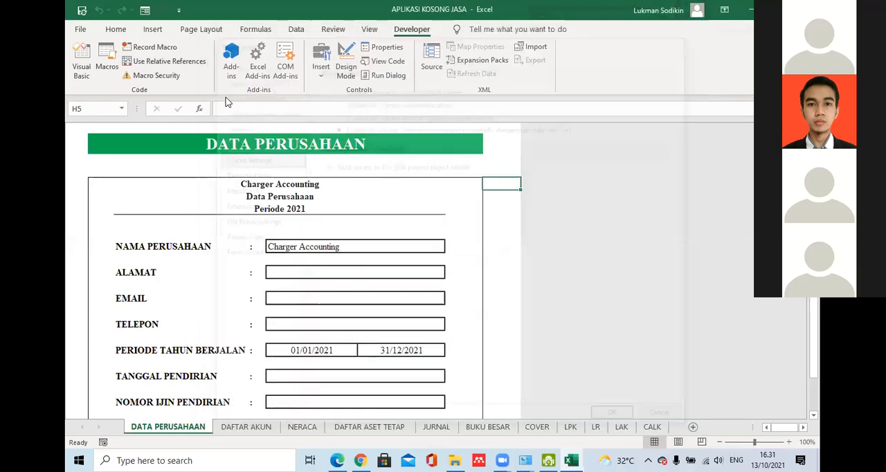
pyautogui.click(153, 76)
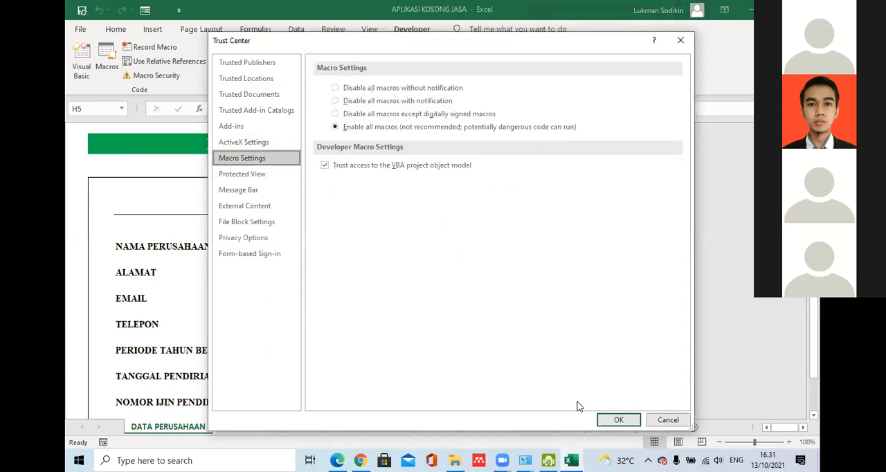
pyautogui.click(602, 419)
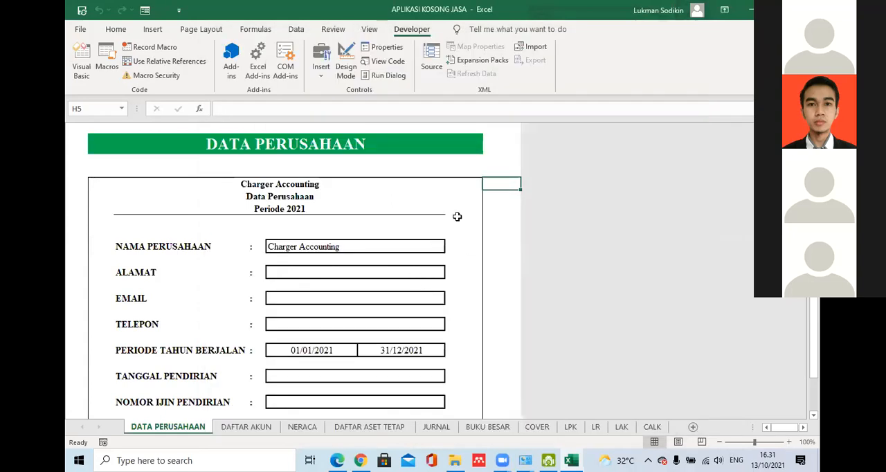
pyautogui.click(493, 169)
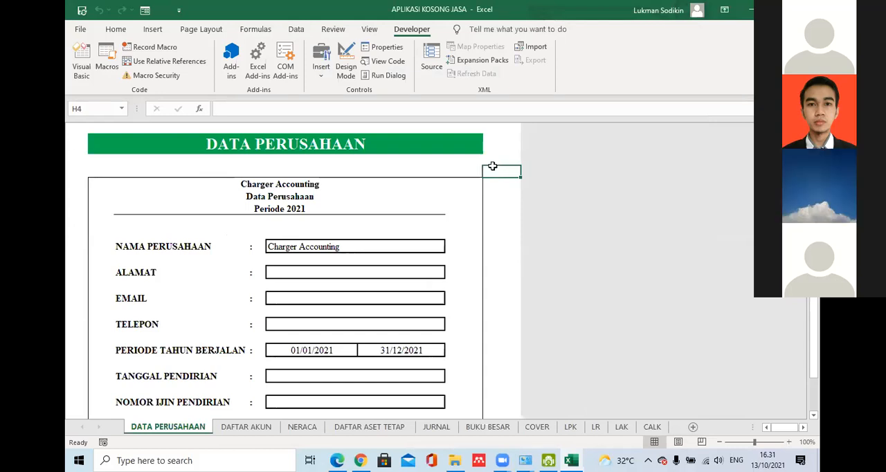
# - Save the workbook as APLIKASI KOSONG JASA in the pelatihan folder as an Excel Macro-Enabled Workbook, replacing the existing file
pyautogui.click(80, 29)
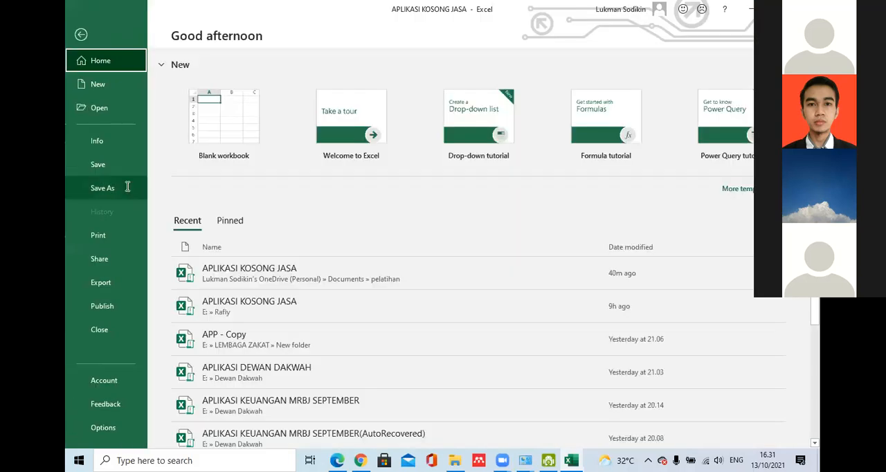
pyautogui.click(127, 188)
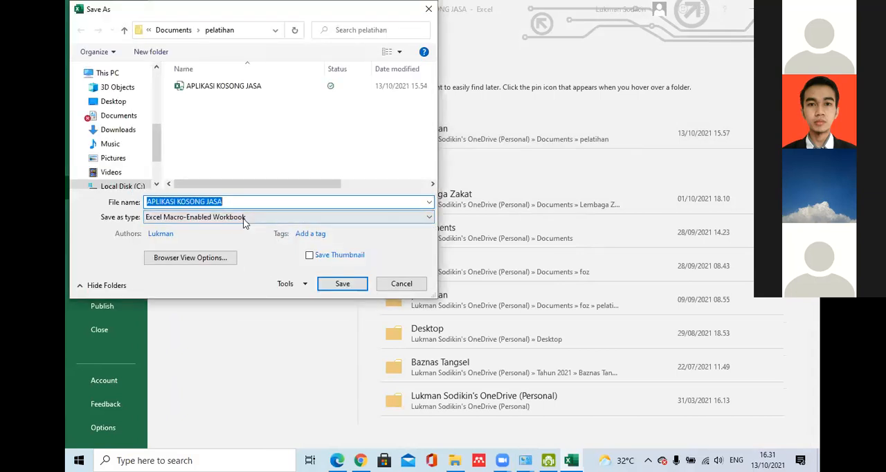
pyautogui.click(246, 218)
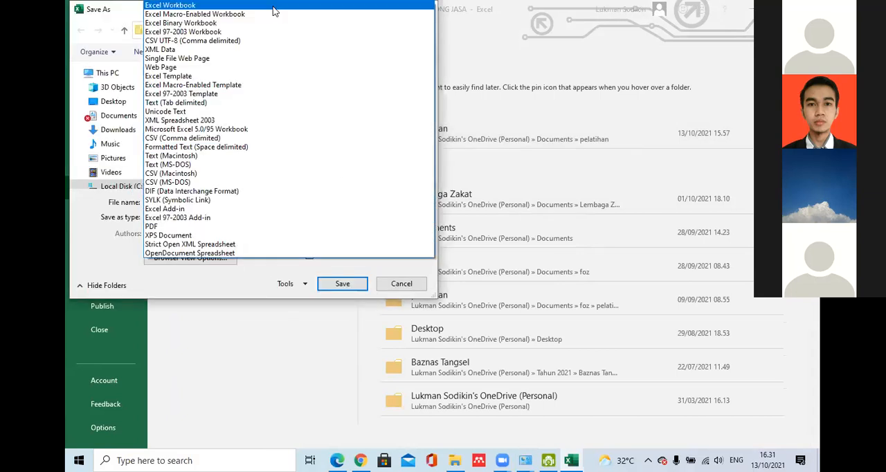
pyautogui.click(173, 5)
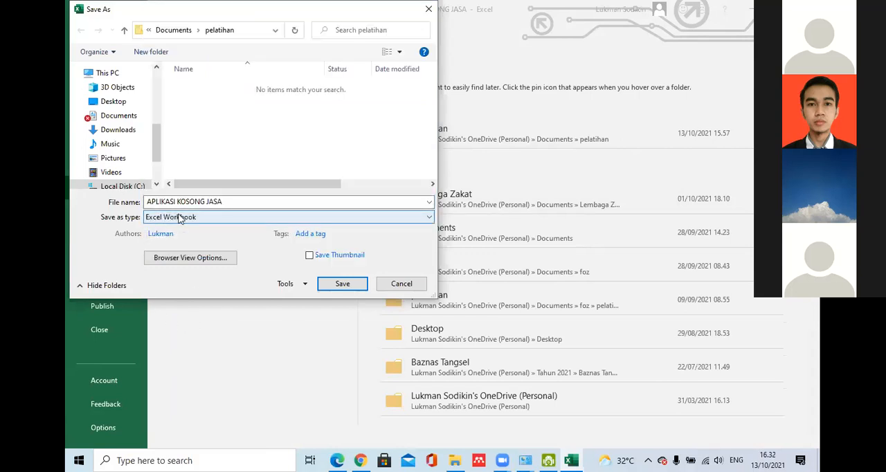
pyautogui.click(185, 219)
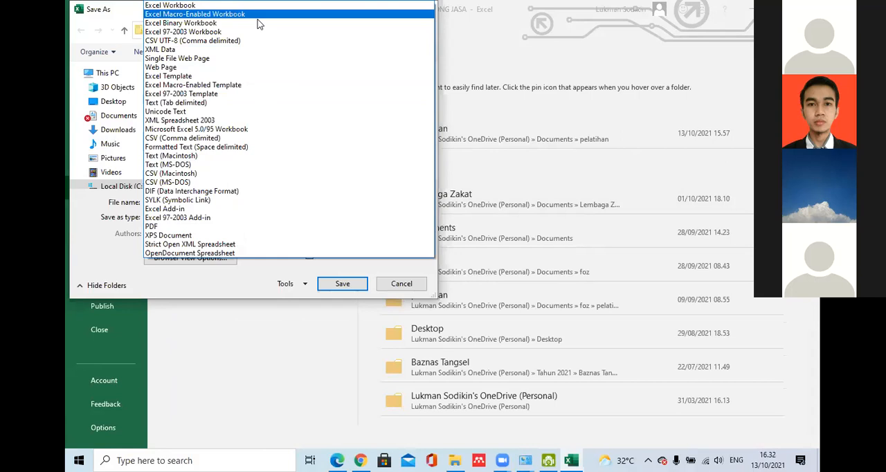
pyautogui.click(258, 19)
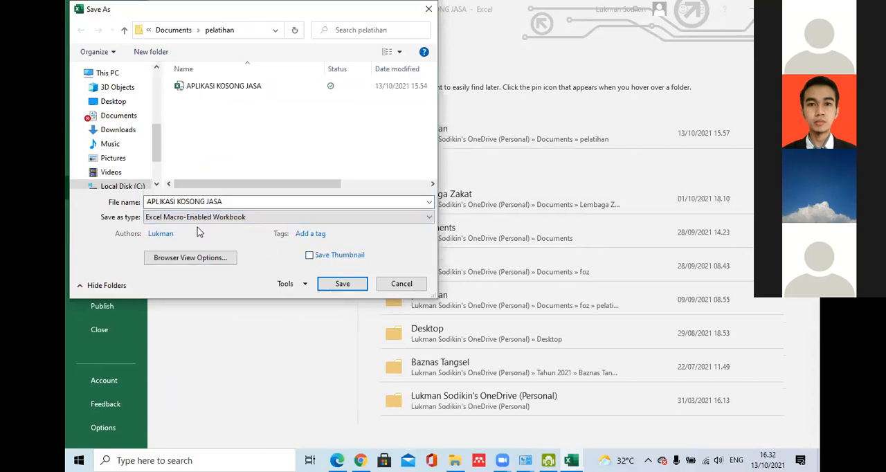
pyautogui.click(342, 284)
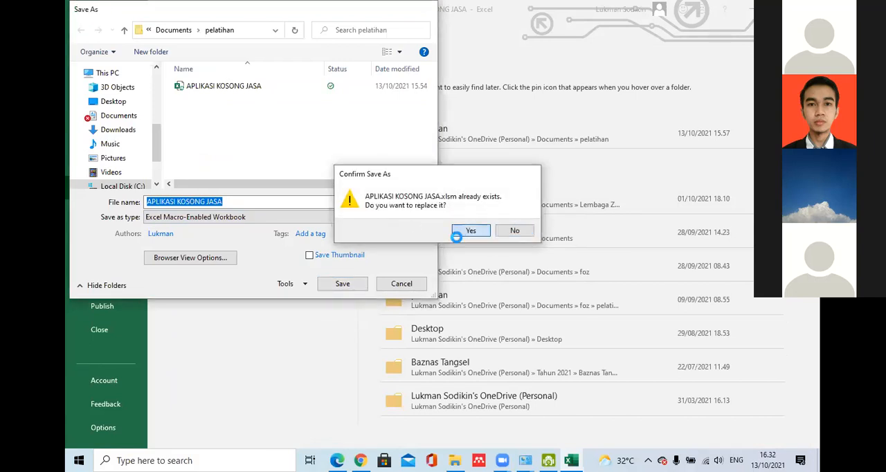
pyautogui.click(458, 234)
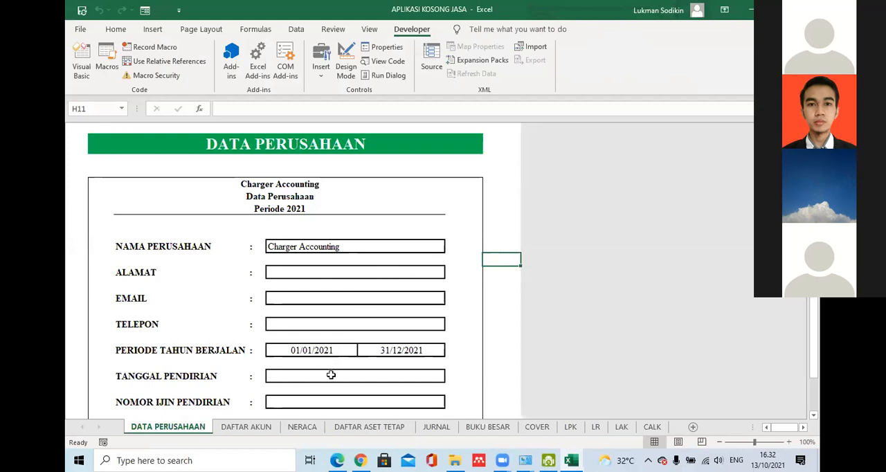
# - Examine the entry fields of the DATA PERUSAHAAN form, from the company name and address down to the founding date and permit number
pyautogui.scroll(-1, 814, 312)
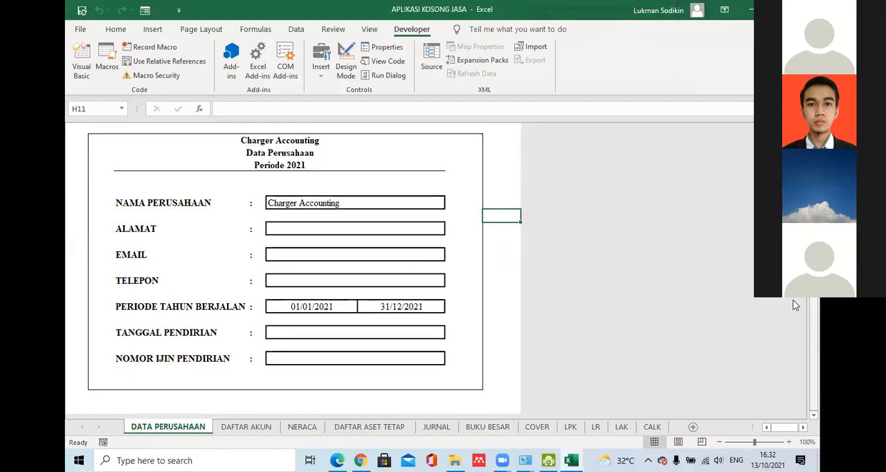
pyautogui.click(440, 376)
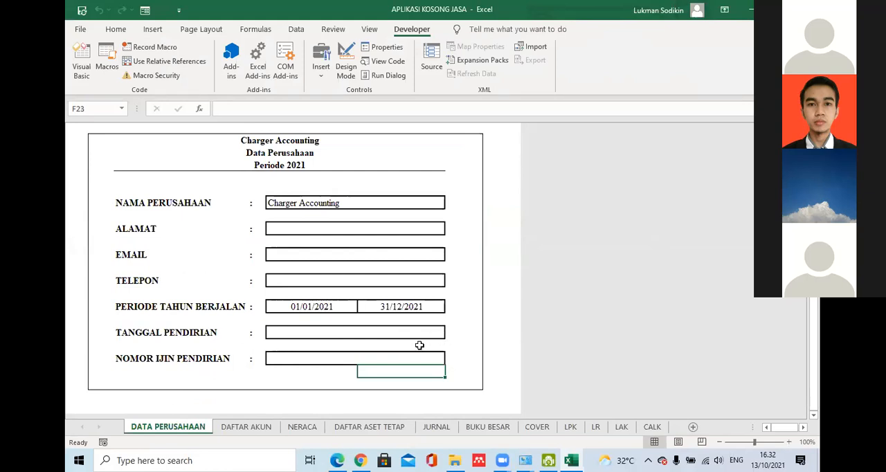
pyautogui.click(312, 354)
pyautogui.click(311, 331)
pyautogui.moveTo(342, 330); pyautogui.dragTo(382, 329)
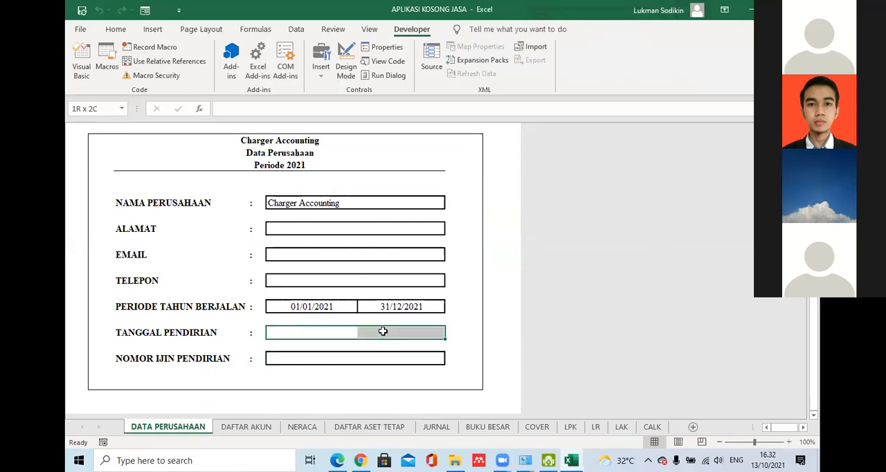
pyautogui.click(297, 282)
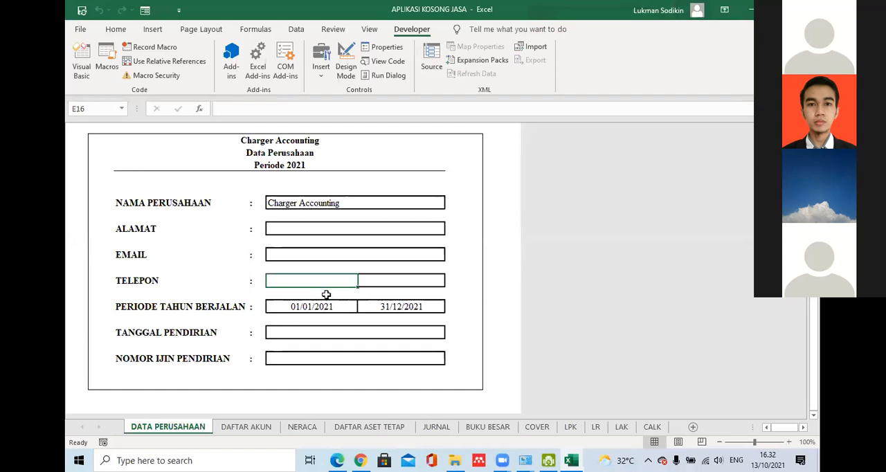
pyautogui.click(456, 277)
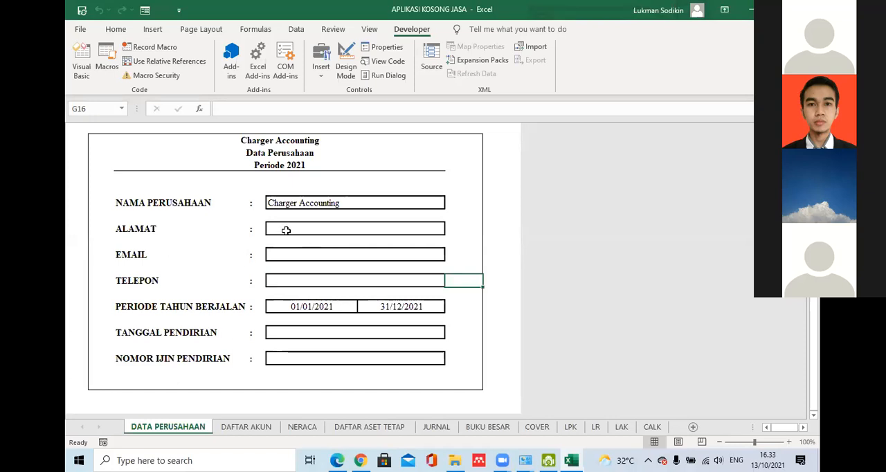
pyautogui.click(281, 202)
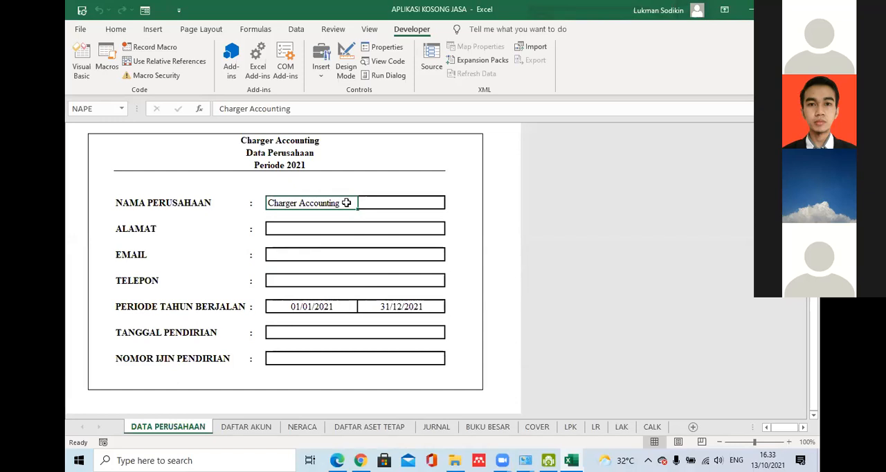
pyautogui.click(413, 233)
pyautogui.click(392, 254)
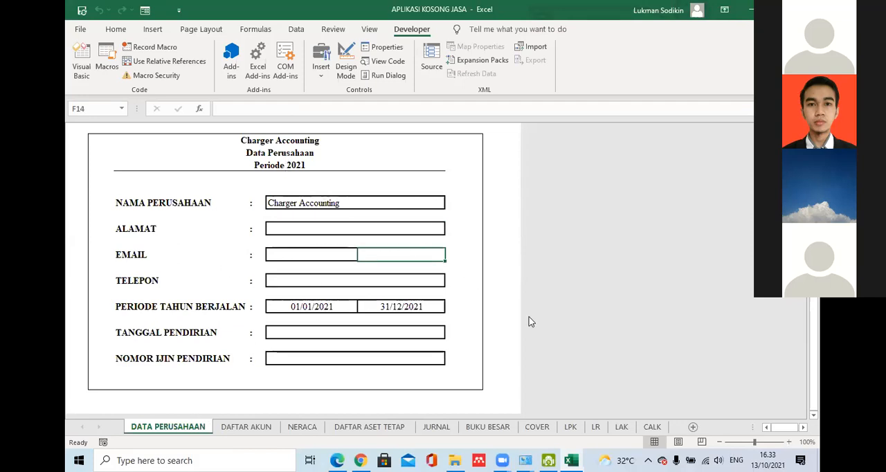
# - Look through the account list, balance sheet, fixed asset list and journal sheets, and return to the DATA PERUSAHAAN sheet
pyautogui.click(246, 427)
pyautogui.click(323, 426)
pyautogui.click(368, 427)
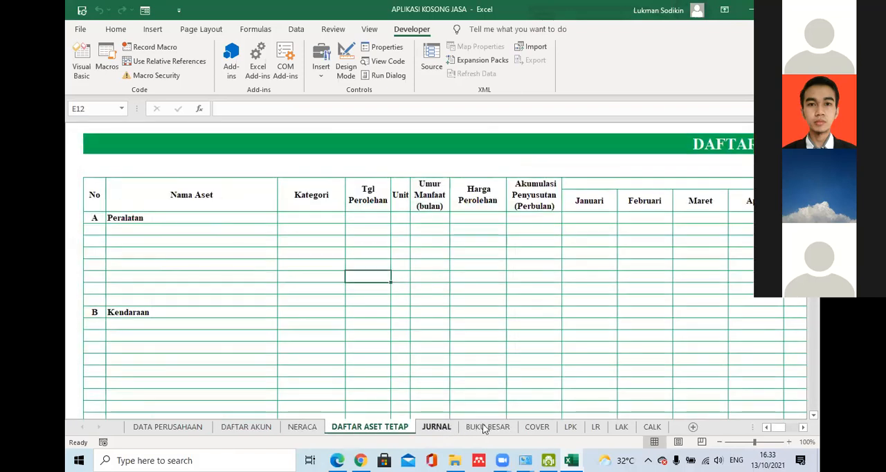
pyautogui.click(436, 427)
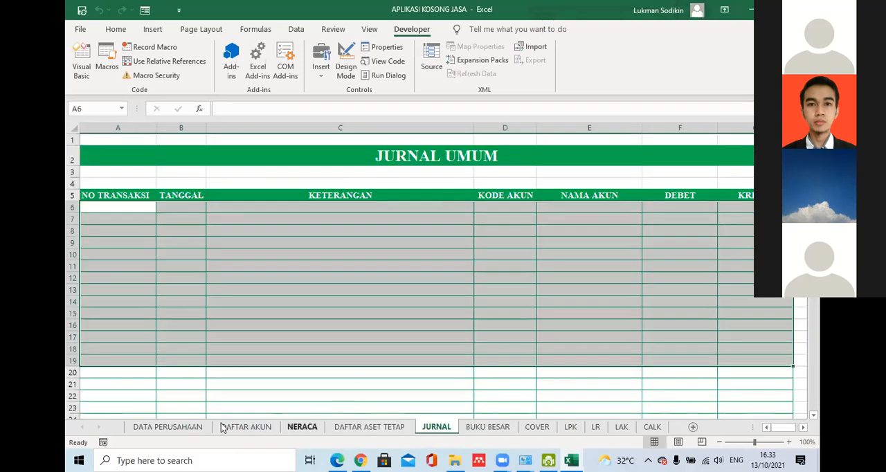
pyautogui.click(302, 427)
pyautogui.click(166, 427)
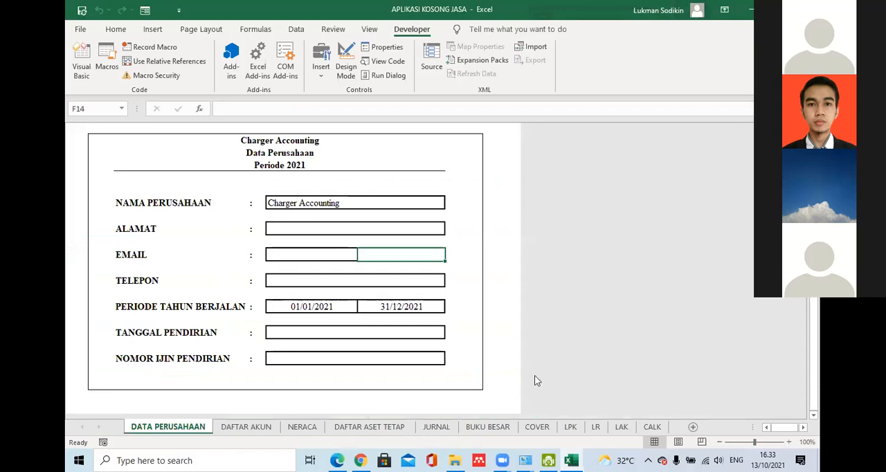
# - Look through the financial position, profit and loss, cash flow and CALK report sheets from their headings down
pyautogui.click(571, 427)
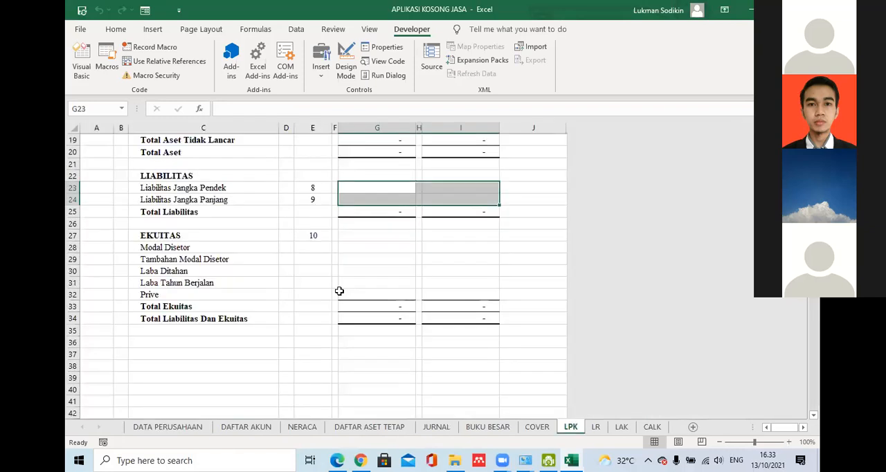
pyautogui.scroll(6, 731, 218)
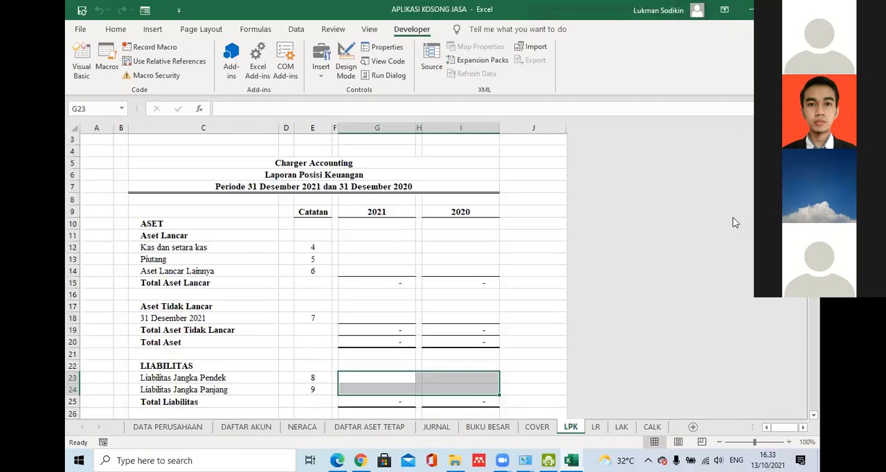
pyautogui.click(524, 315)
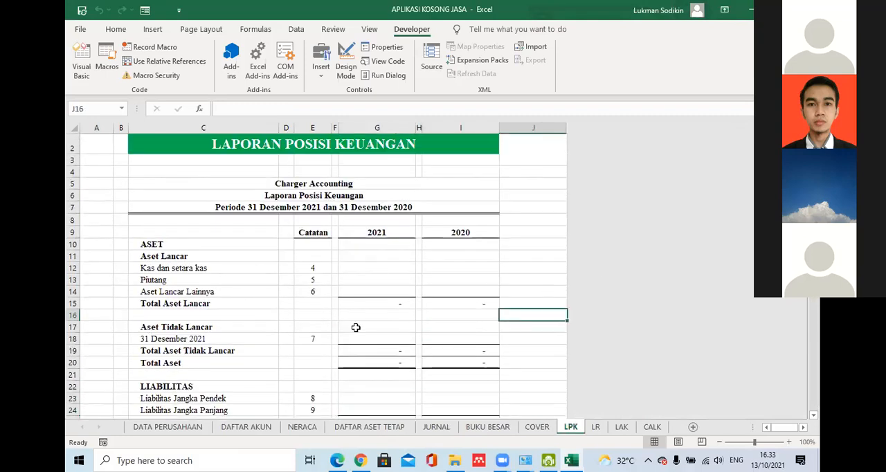
pyautogui.hotkey('ctrl', 'pagedown')
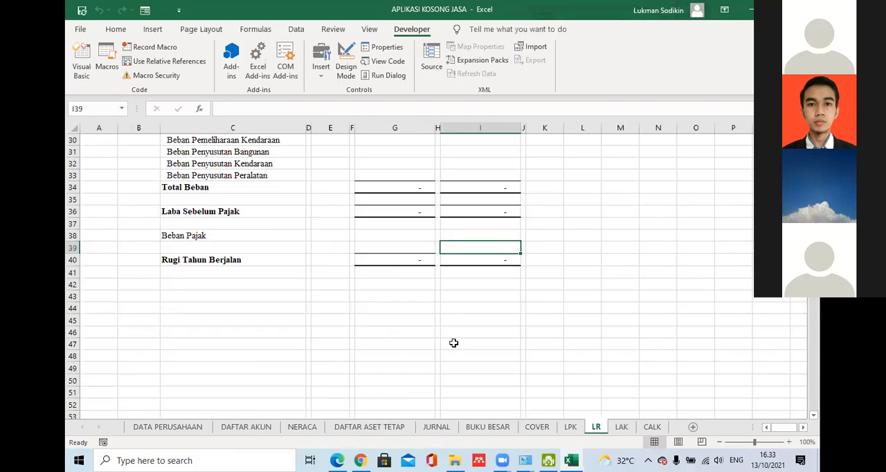
pyautogui.scroll(10, 752, 270)
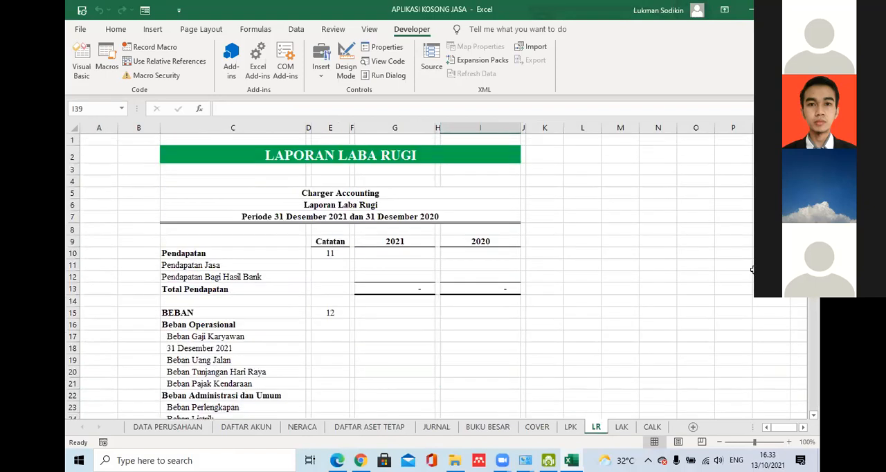
pyautogui.click(622, 427)
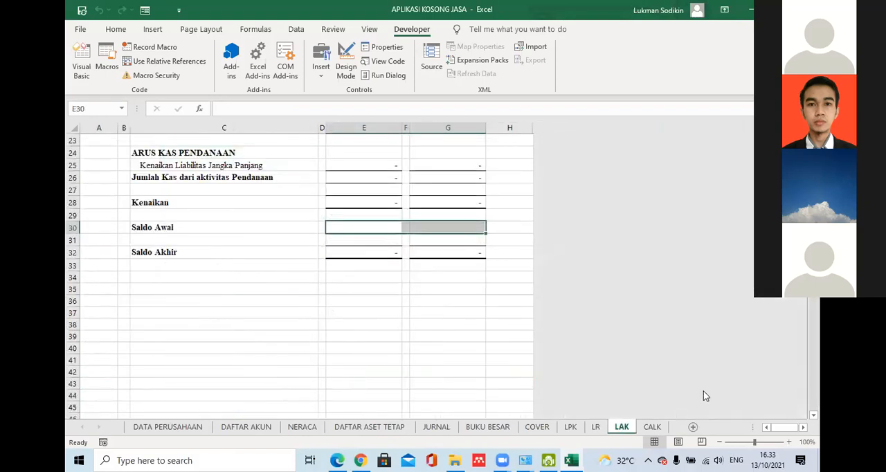
pyautogui.scroll(8, 704, 372)
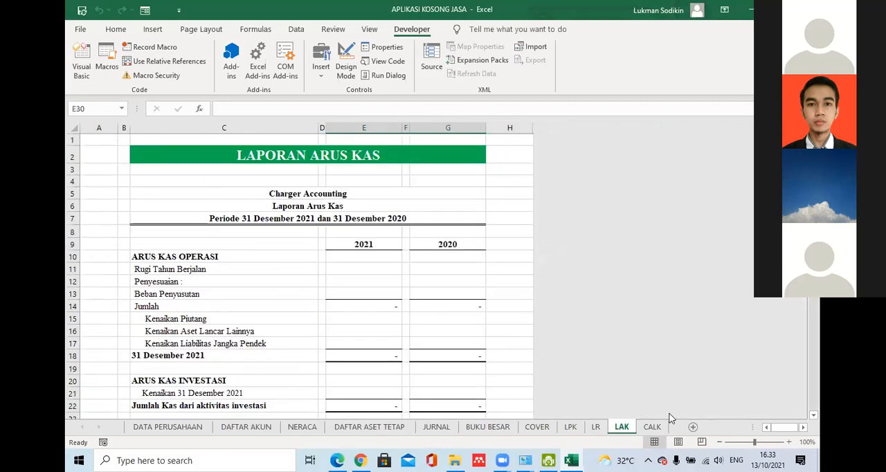
pyautogui.click(647, 426)
# - Replace the label in cell C18 under Aset Tidak Lancar on the LPK sheet with Aset Tetap
pyautogui.click(571, 427)
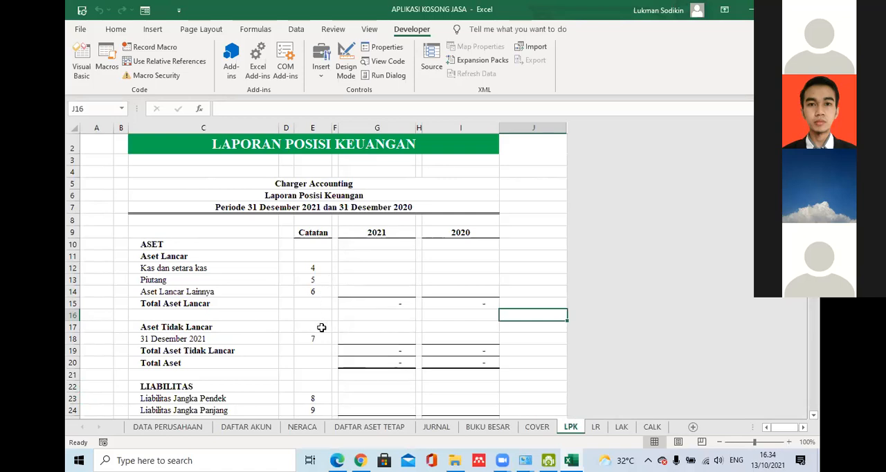
pyautogui.click(189, 340)
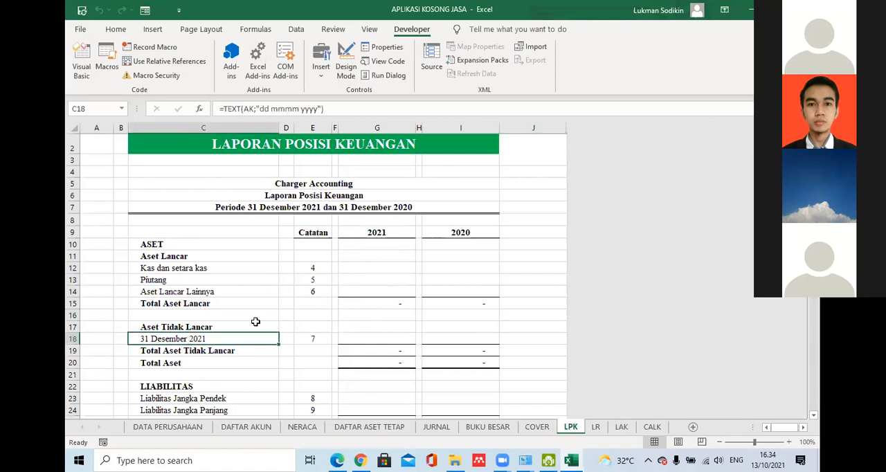
pyautogui.write('As')
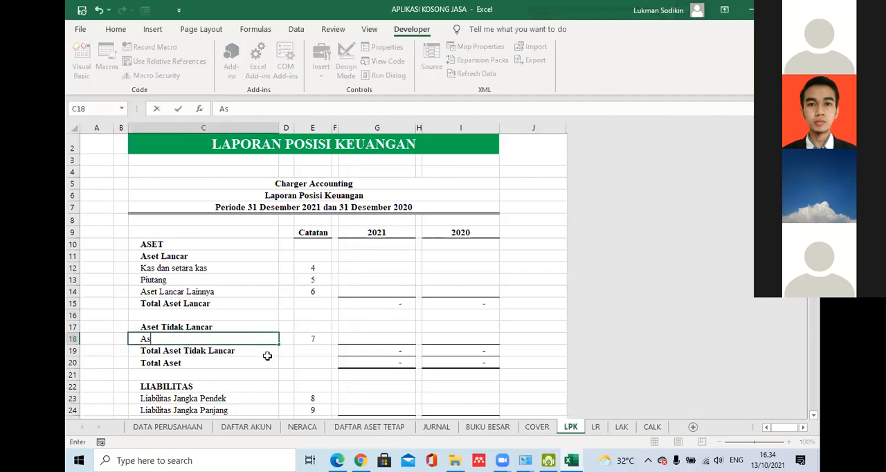
pyautogui.write('et Teta')
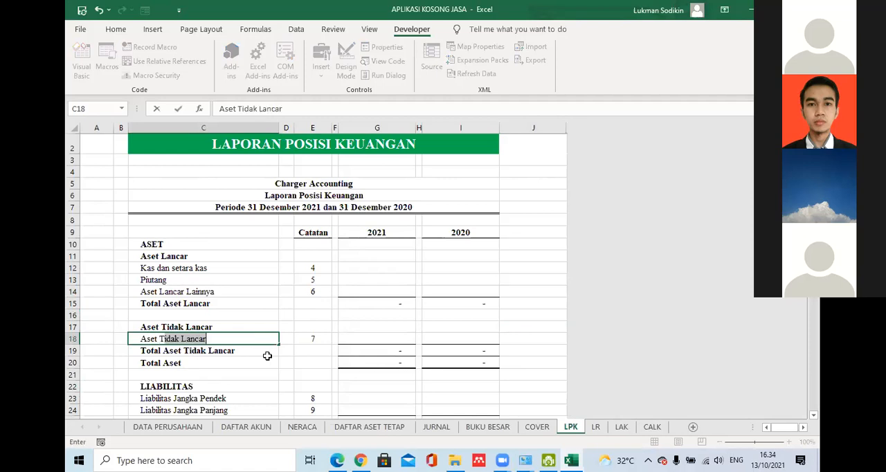
pyautogui.press('Return')
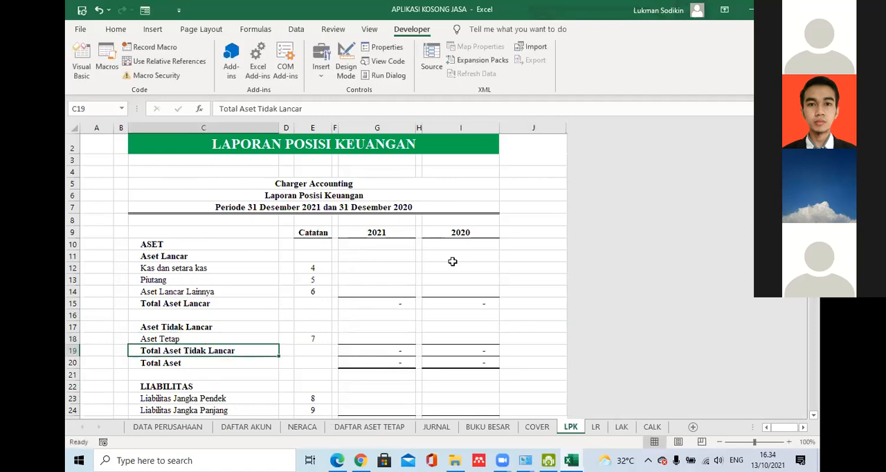
pyautogui.click(521, 278)
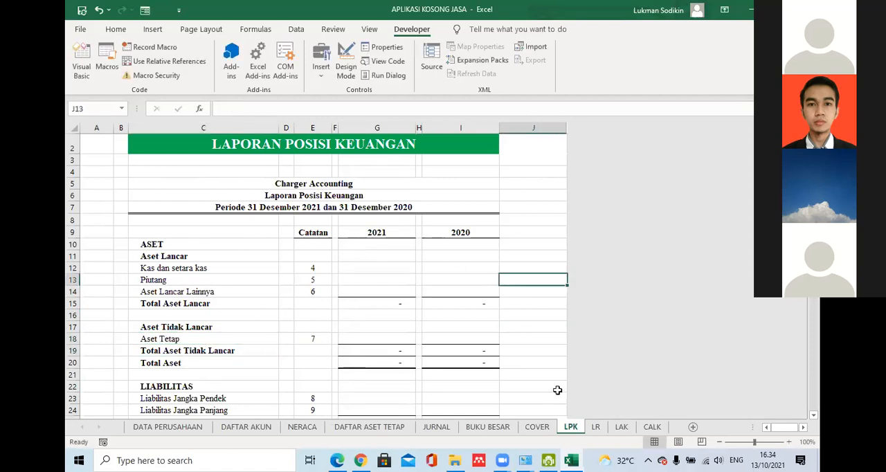
# - Check the labels on the LR, LAK, CALK and LPK sheets and return to the DATA PERUSAHAAN sheet
pyautogui.click(595, 427)
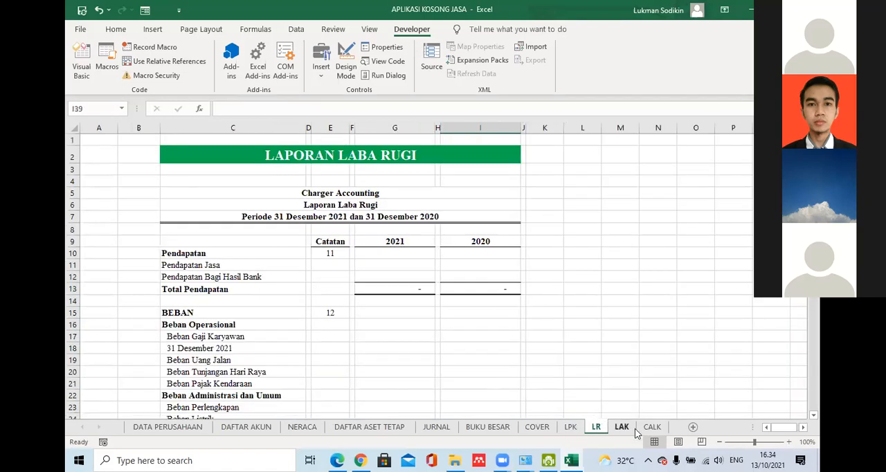
pyautogui.click(624, 429)
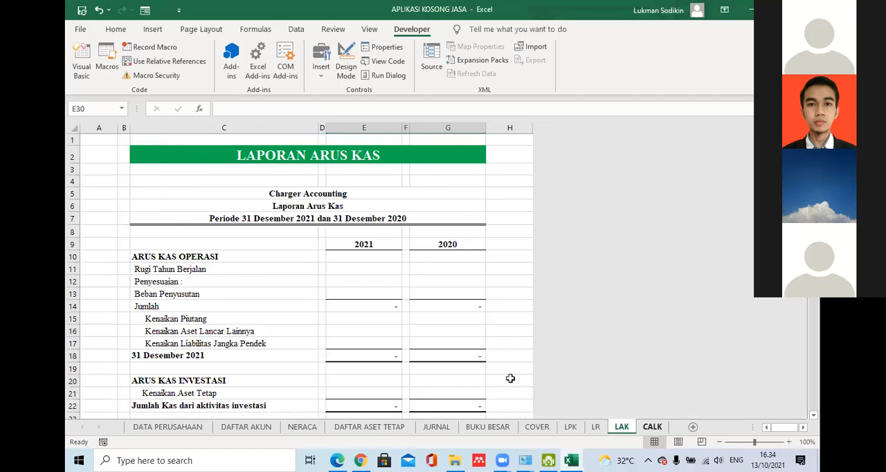
pyautogui.hotkey('ctrl', 'pagedown')
pyautogui.click(570, 427)
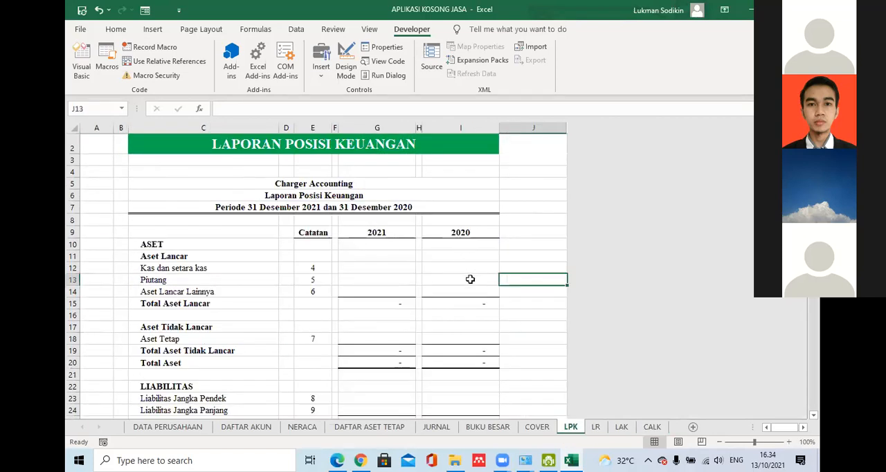
pyautogui.click(187, 428)
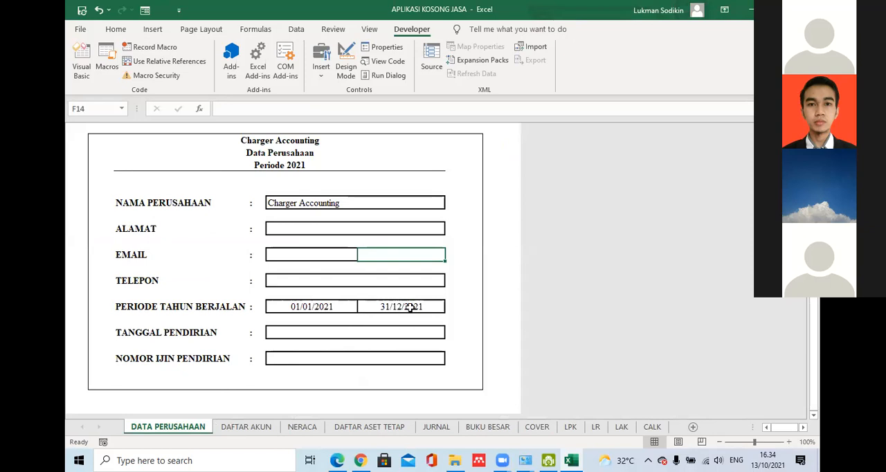
# - Review the period, address, email, telephone and company name rows of the DATA PERUSAHAAN form
pyautogui.click(459, 303)
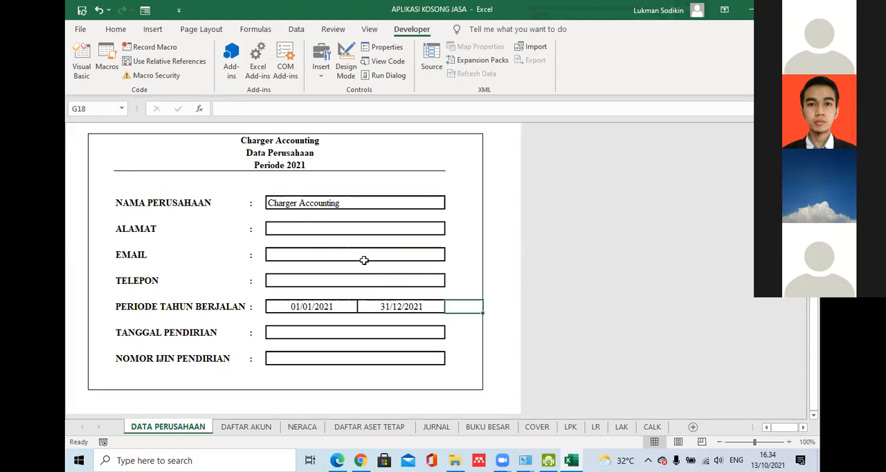
pyautogui.click(166, 231)
pyautogui.click(159, 258)
pyautogui.click(203, 282)
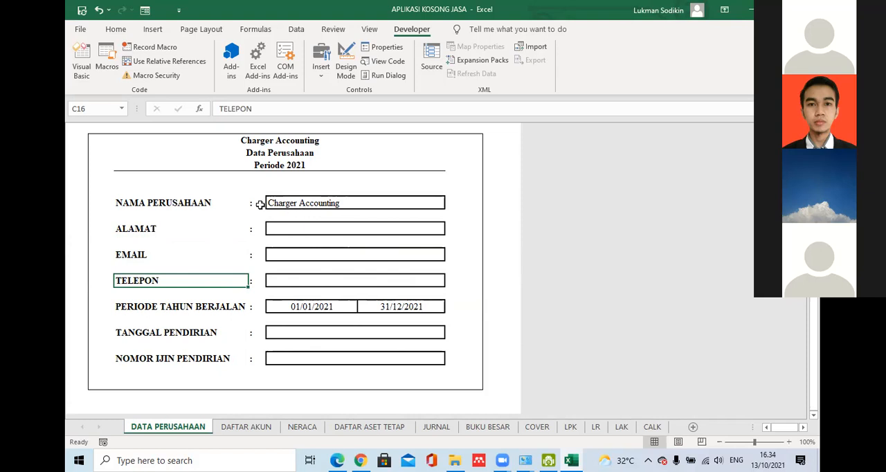
pyautogui.click(142, 203)
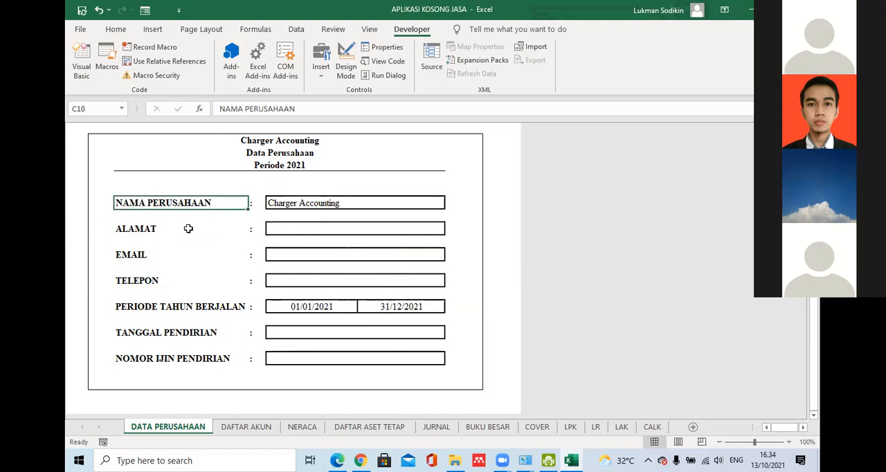
# - Inspect the company name cell's defined name and the formula of the company heading in C5 on the LPK sheet
pyautogui.click(276, 202)
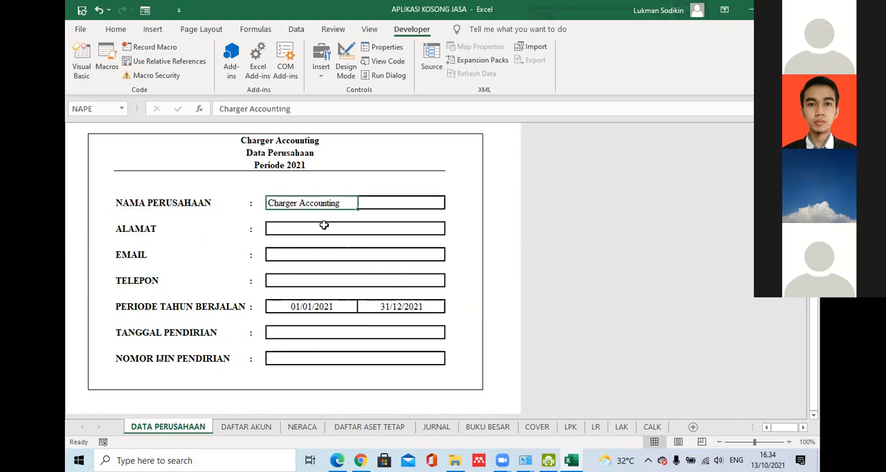
pyautogui.click(571, 427)
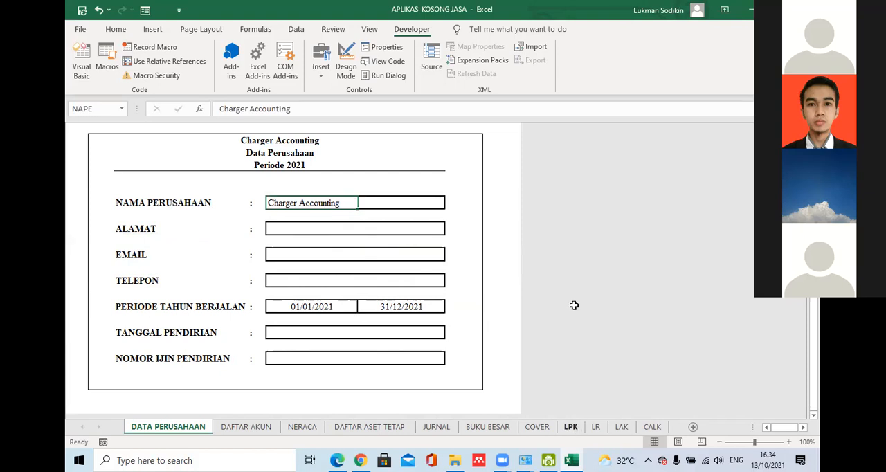
pyautogui.click(331, 187)
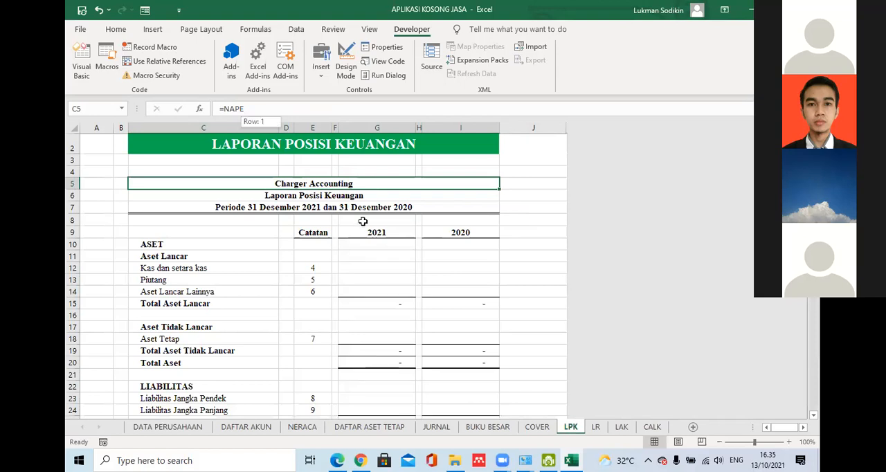
pyautogui.click(178, 426)
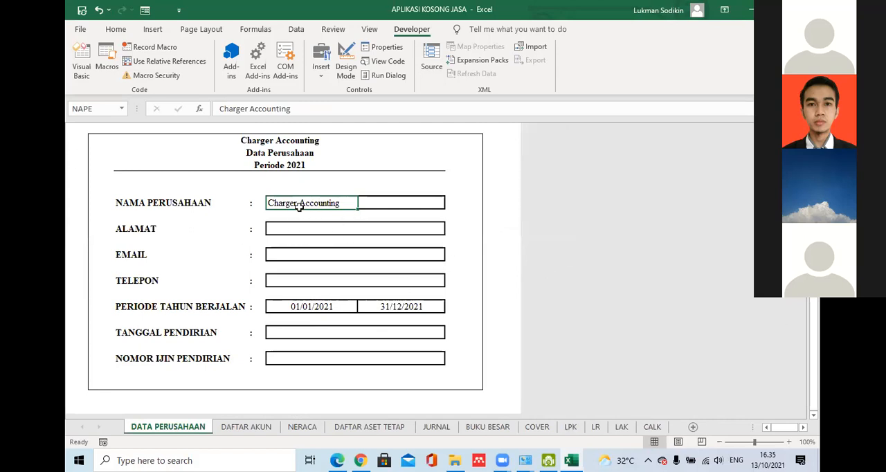
# - Link the LPK heading in C5 directly to the company name cell E10 on the DATA PERUSAHAAN sheet
pyautogui.click(570, 427)
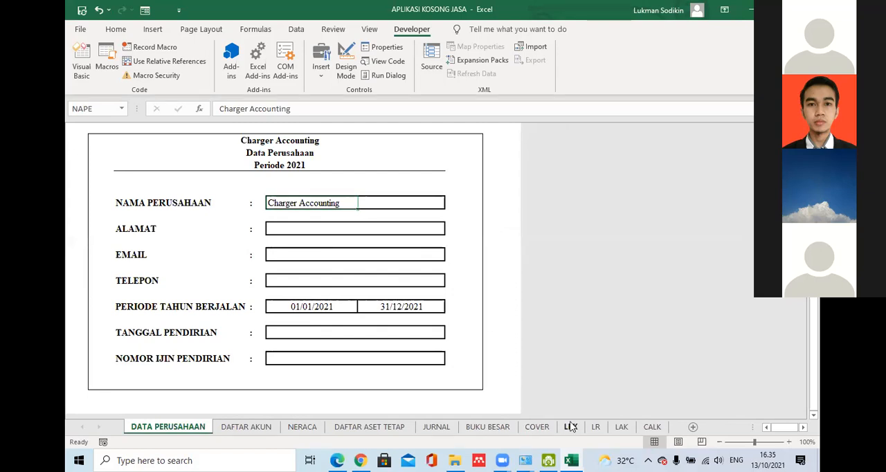
pyautogui.write('=')
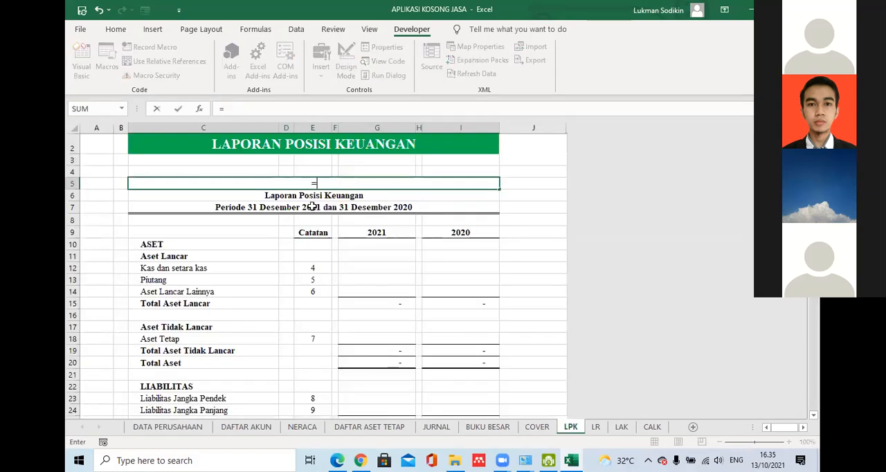
pyautogui.click(155, 427)
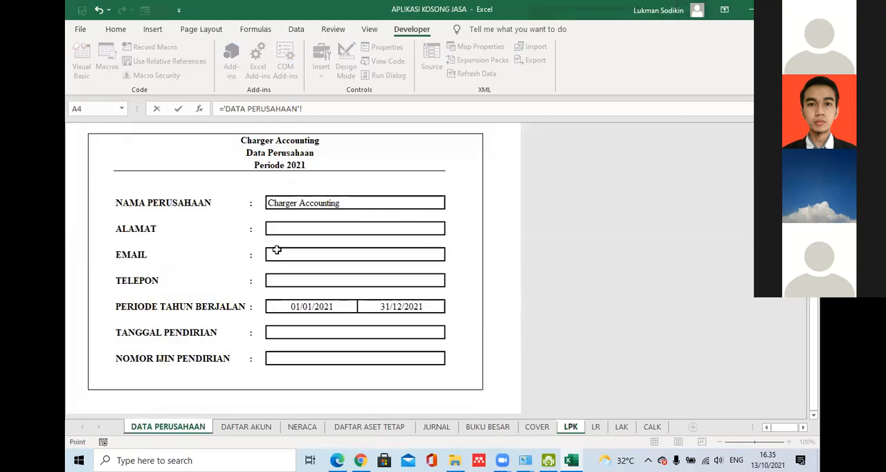
pyautogui.click(290, 200)
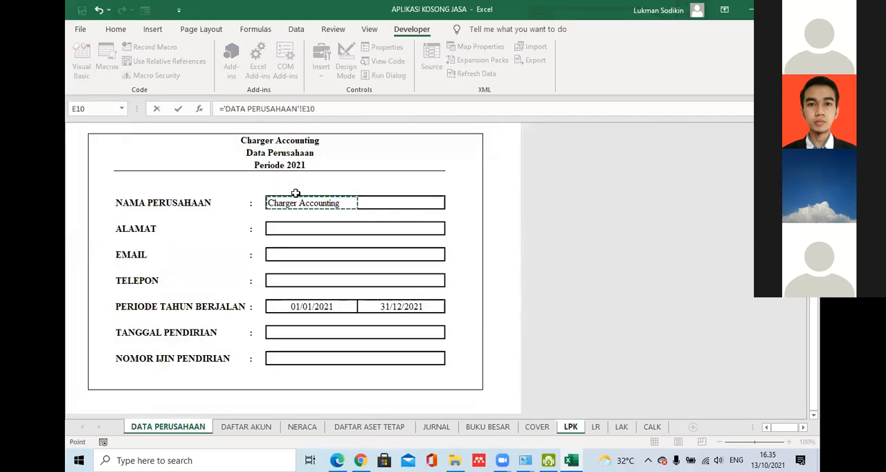
pyautogui.press('Return')
# - Compare the cell names of the company name and address entry cells on the DATA PERUSAHAAN sheet
pyautogui.click(169, 426)
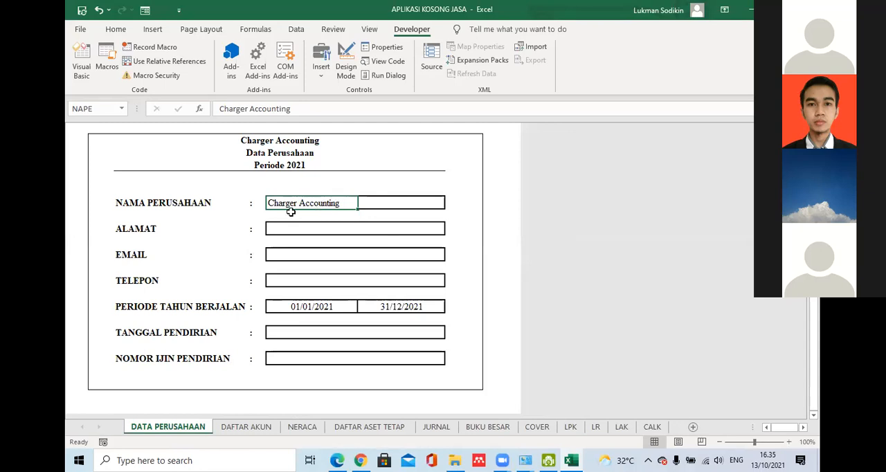
pyautogui.click(100, 112)
pyautogui.click(290, 231)
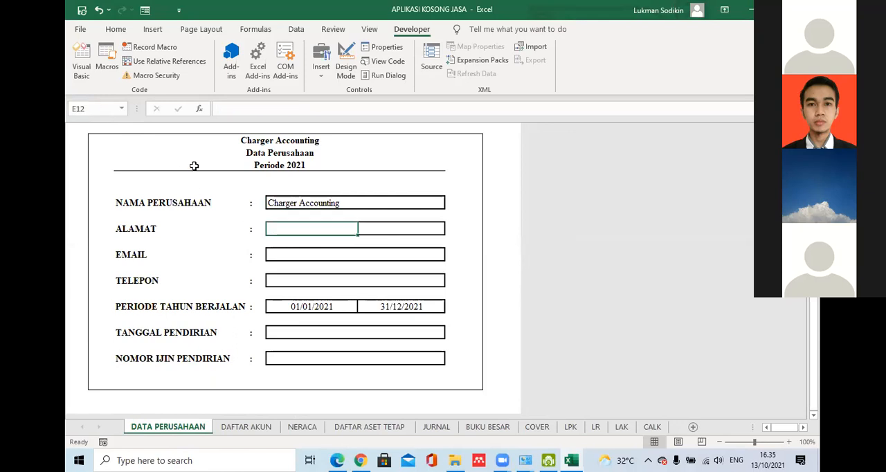
pyautogui.click(282, 210)
pyautogui.press('Up')
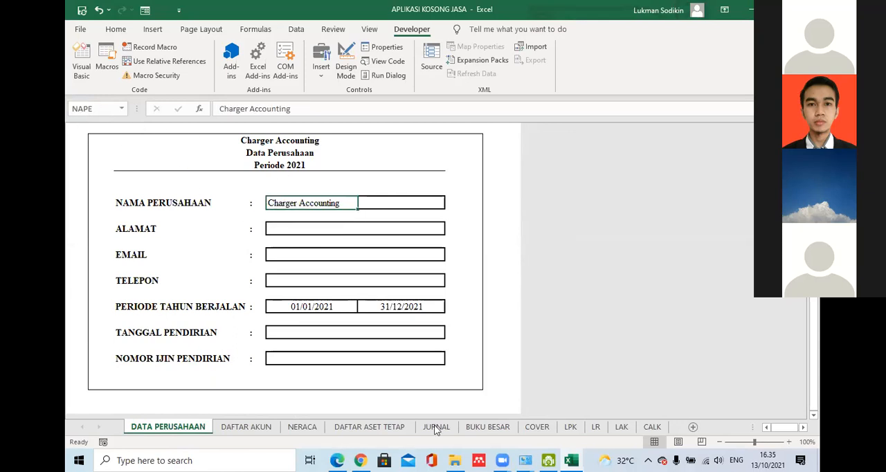
# - Enter the formula =NAPE in the LPK heading cell C5 and select the cell to check it
pyautogui.click(570, 427)
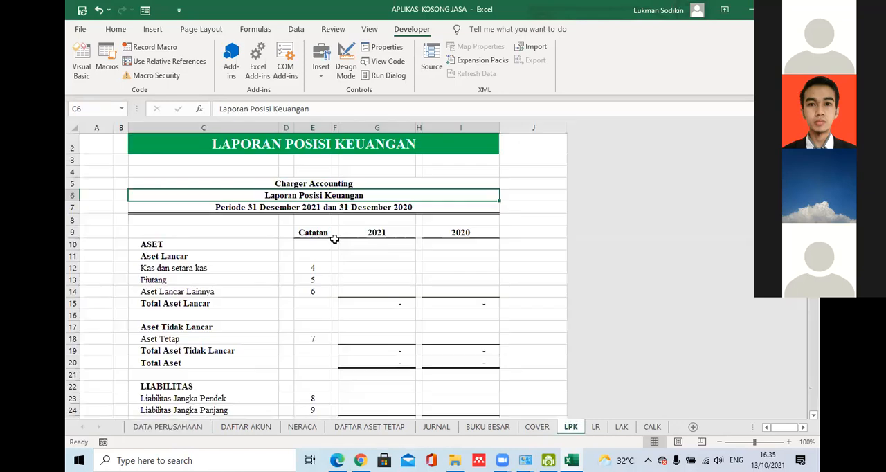
pyautogui.click(351, 186)
pyautogui.write('=nape')
pyautogui.press('Return')
pyautogui.click(341, 183)
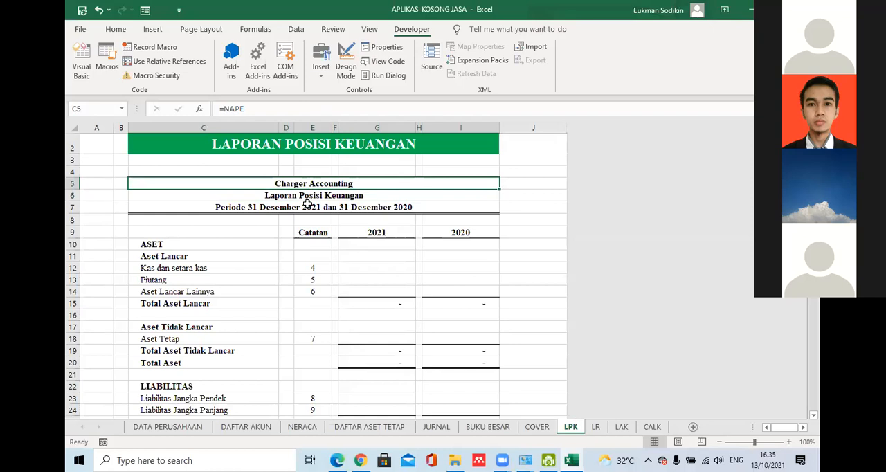
# - View the DAFTAR AKUN sheet briefly and return to the DATA PERUSAHAAN sheet
pyautogui.click(192, 429)
pyautogui.click(235, 428)
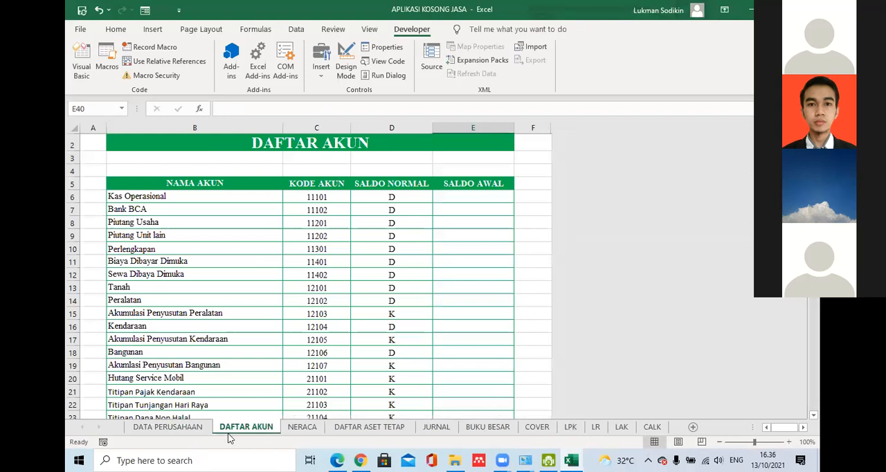
pyautogui.click(202, 428)
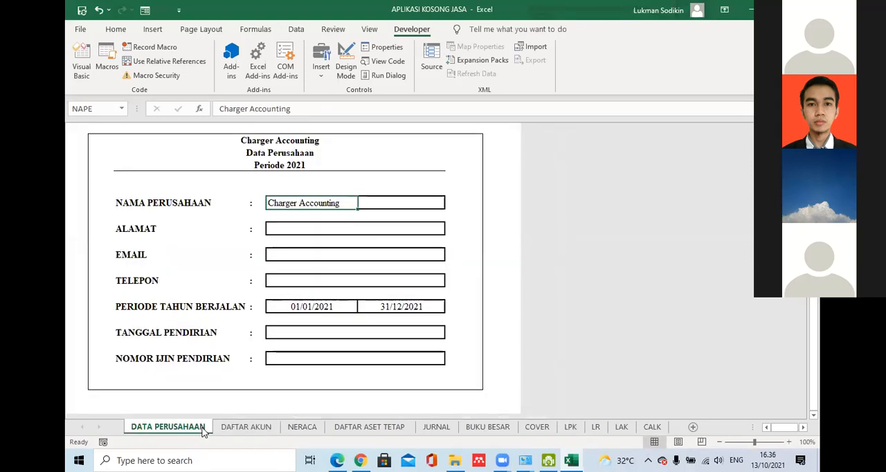
# - Compare the cell names of the PERIODE TAHUN BERJALAN start and end date cells on the DATA PERUSAHAAN sheet
pyautogui.click(309, 304)
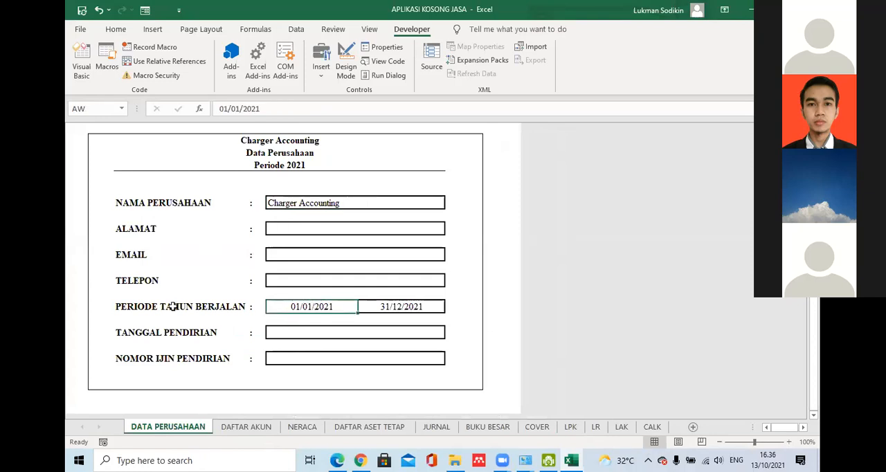
pyautogui.click(197, 300)
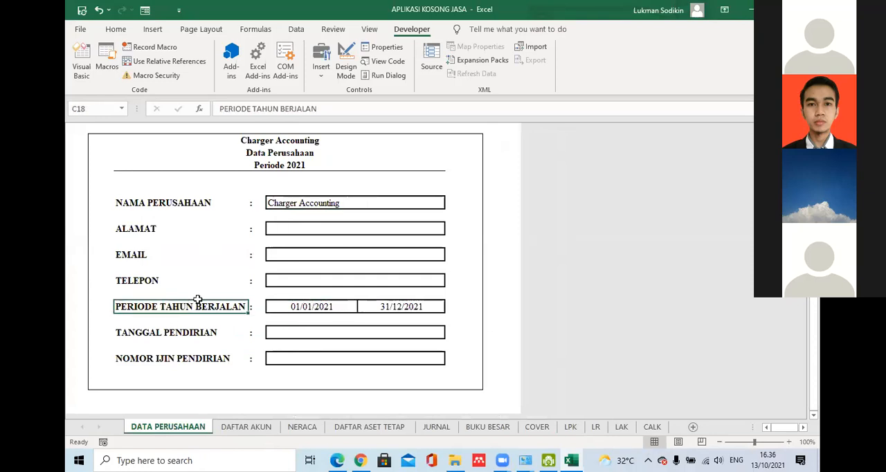
pyautogui.click(309, 306)
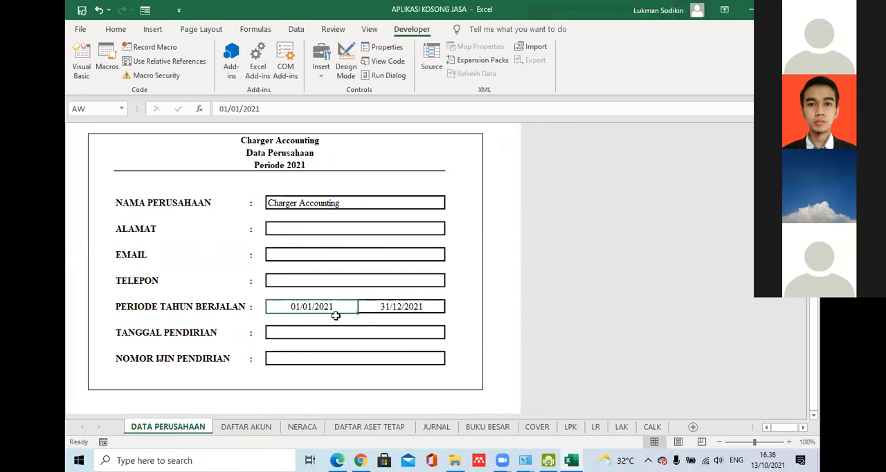
pyautogui.click(89, 108)
pyautogui.click(395, 306)
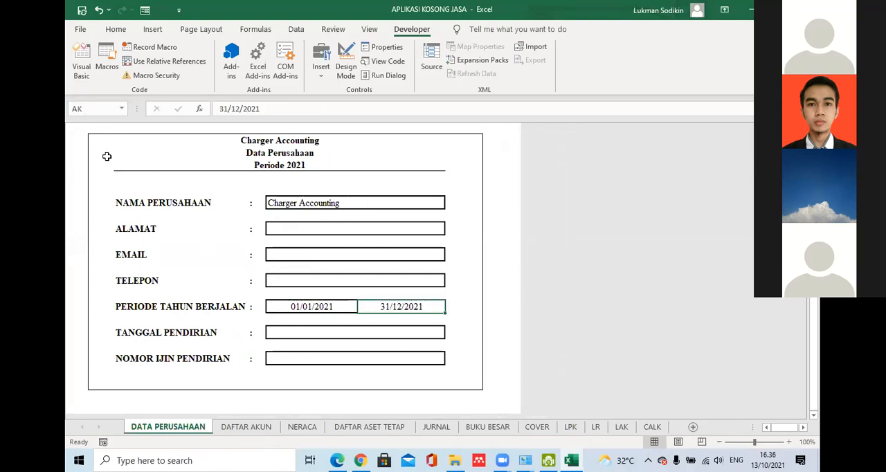
pyautogui.click(337, 307)
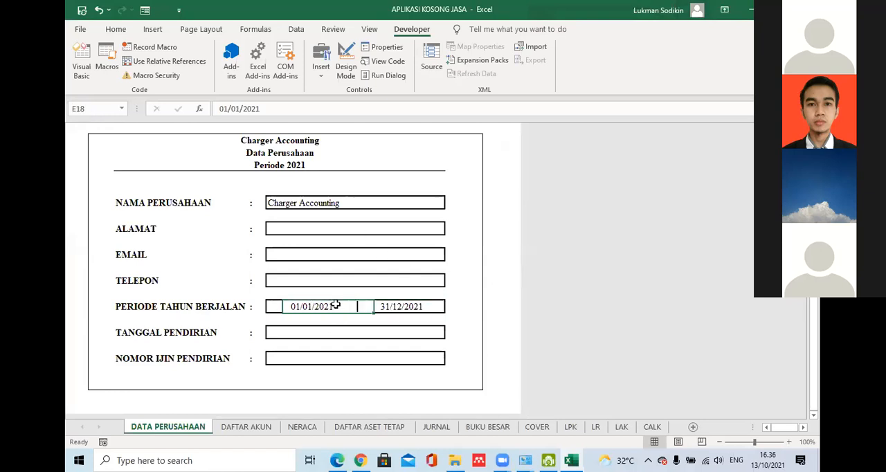
pyautogui.click(353, 306)
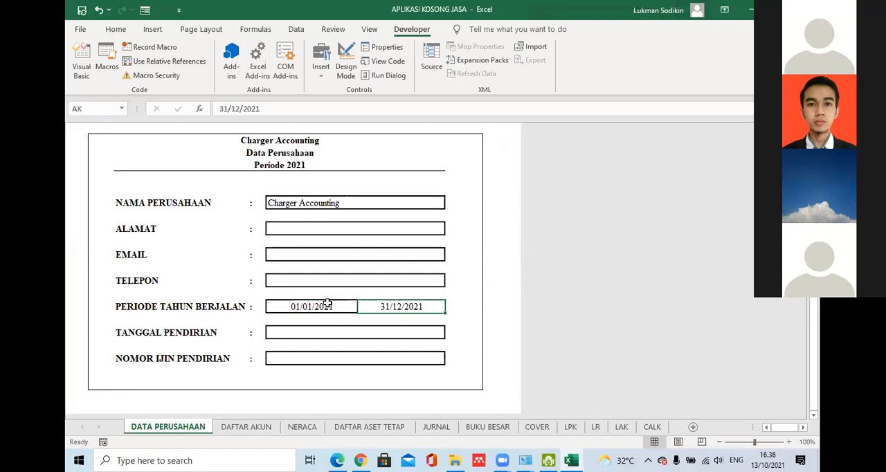
pyautogui.click(322, 304)
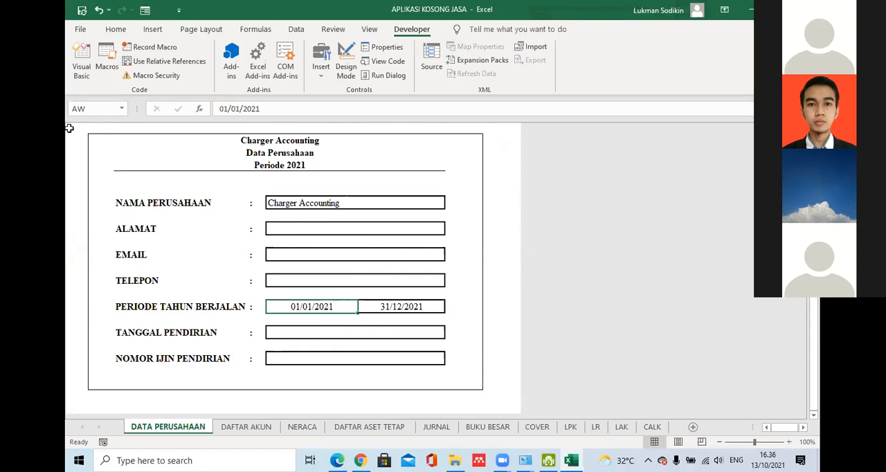
pyautogui.click(324, 394)
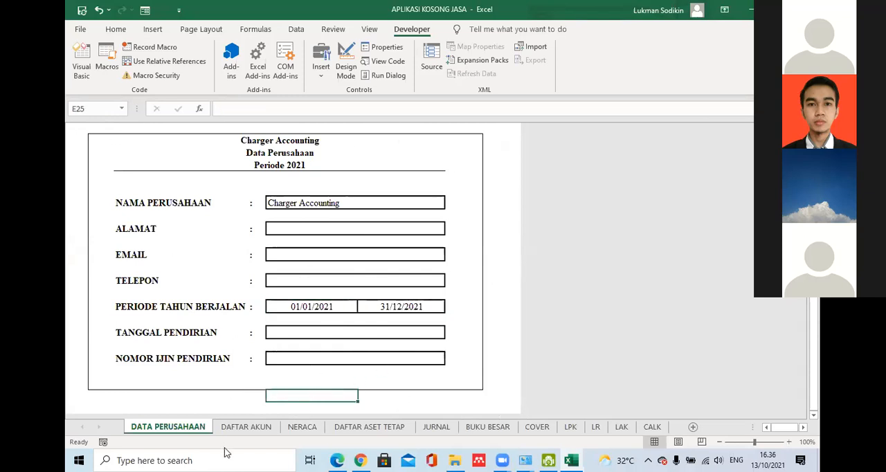
# - Look through the full account list on the DAFTAR AKUN sheet and return to its beginning
pyautogui.click(247, 426)
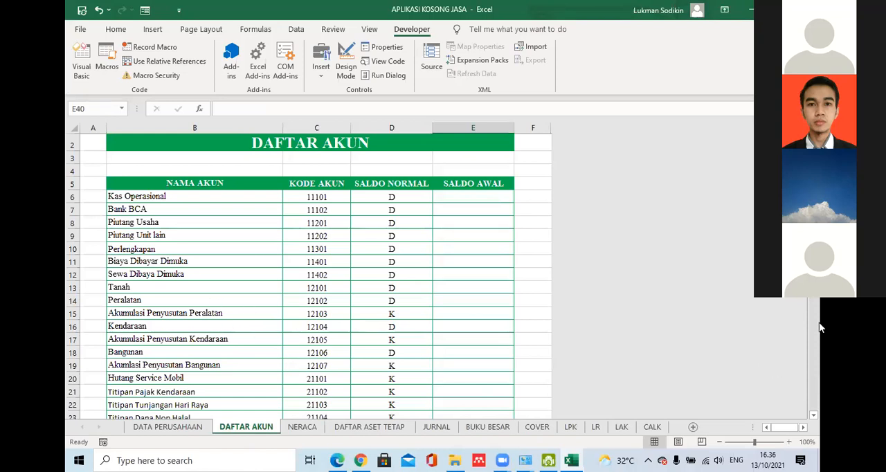
pyautogui.scroll(-1, 309, 277)
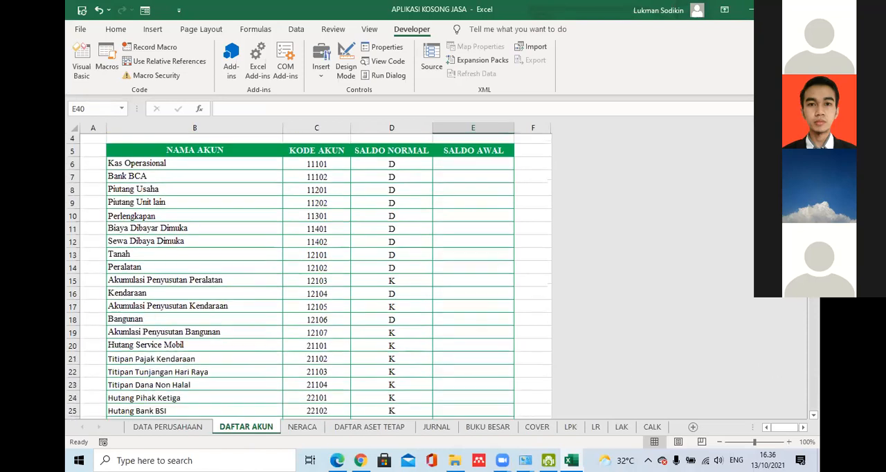
pyautogui.scroll(-5, 310, 276)
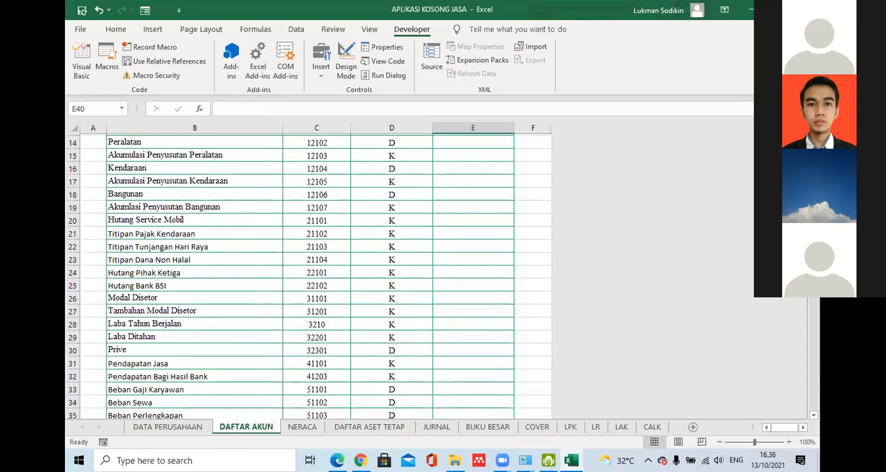
pyautogui.scroll(4, 310, 276)
pyautogui.scroll(3, 310, 277)
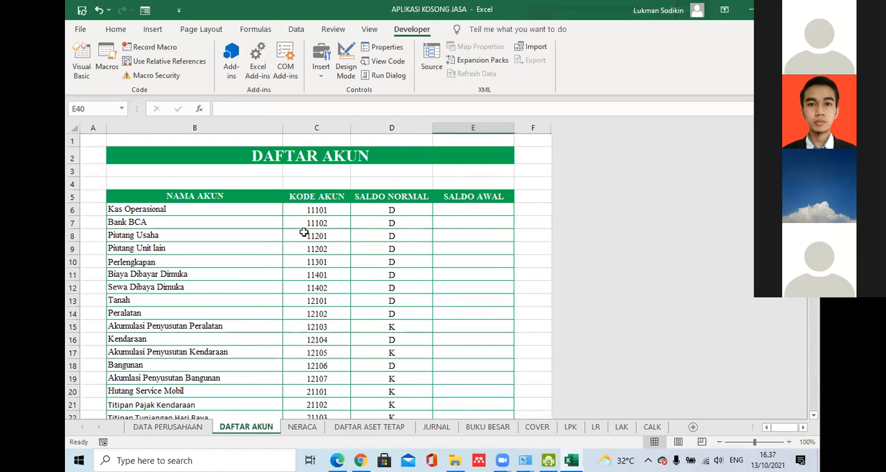
# - Examine the NAMA AKUN, KODE AKUN and SALDO NORMAL entries of the accounts on the DAFTAR AKUN sheet
pyautogui.click(197, 209)
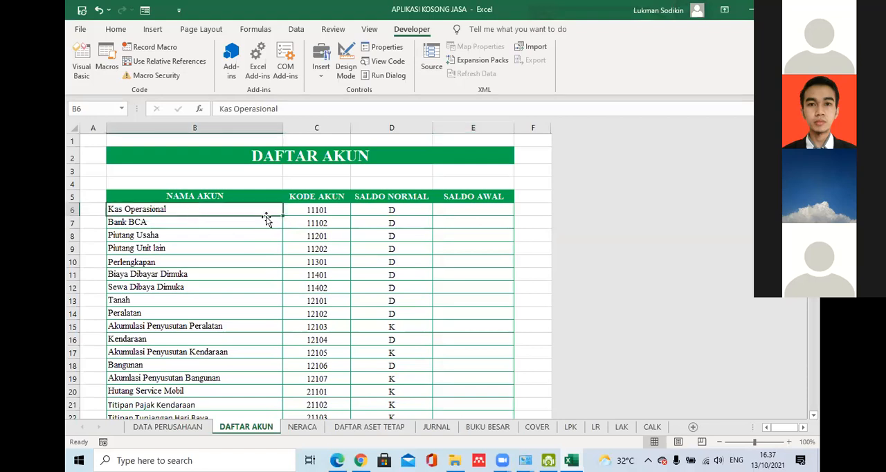
pyautogui.click(307, 233)
pyautogui.click(326, 209)
pyautogui.moveTo(263, 207); pyautogui.dragTo(293, 208)
pyautogui.click(319, 208)
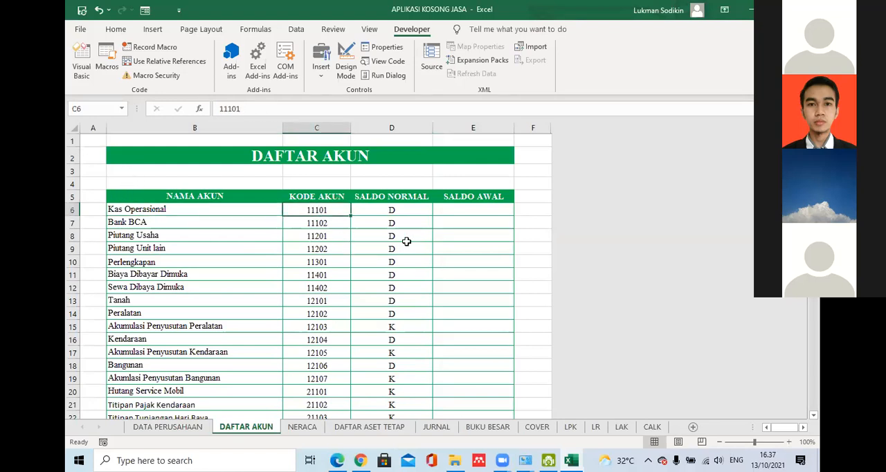
pyautogui.click(391, 209)
pyautogui.click(396, 324)
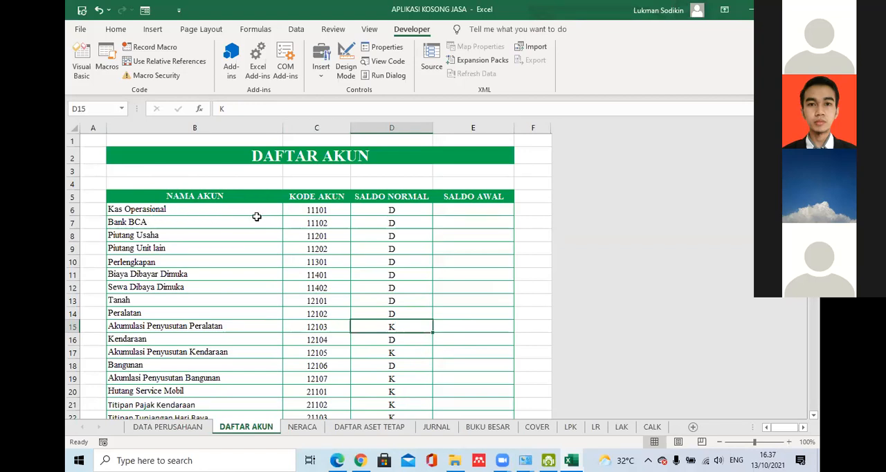
pyautogui.click(307, 221)
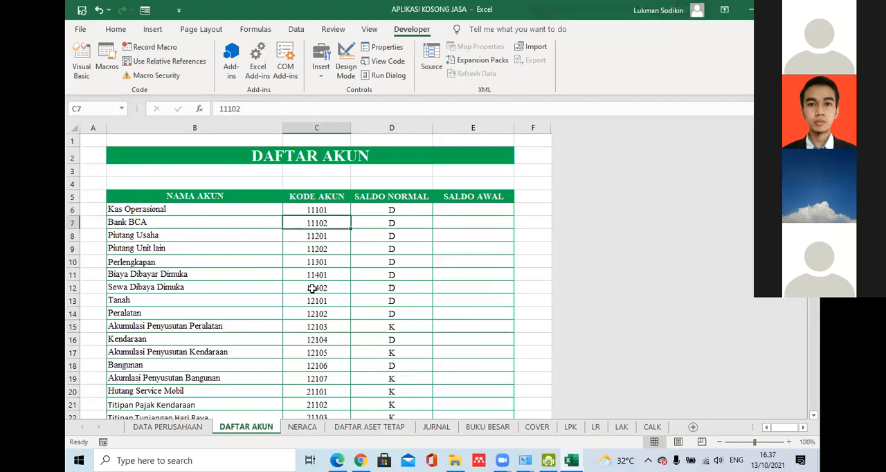
pyautogui.click(406, 237)
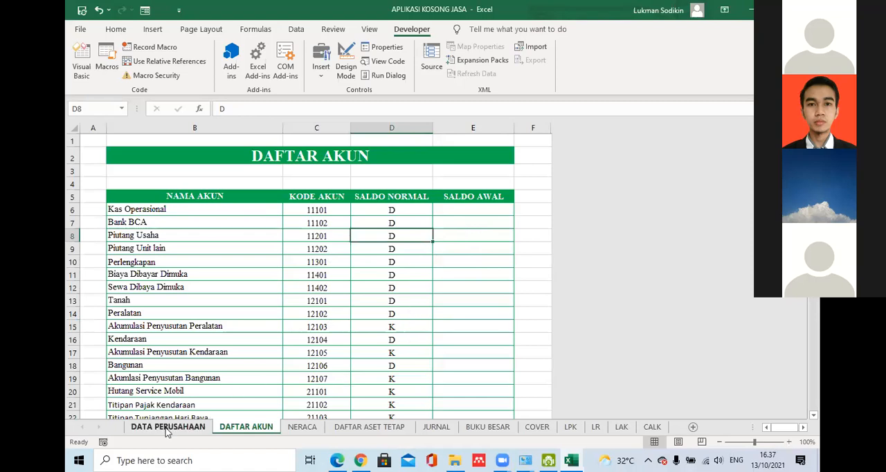
# - Check the macro security settings without changing them and view the LPK sheet's heading formula
pyautogui.click(153, 78)
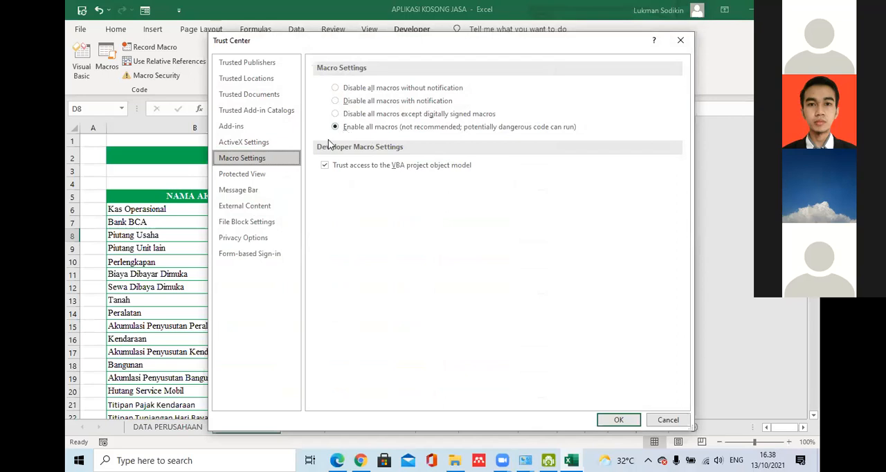
pyautogui.click(618, 419)
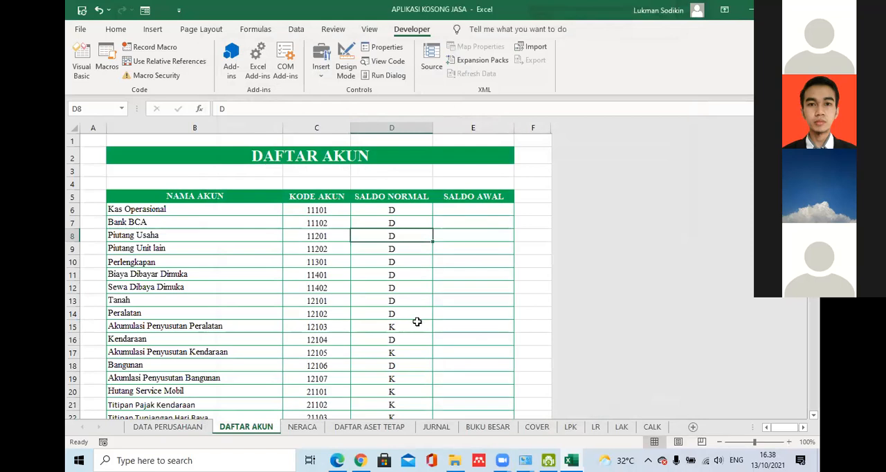
pyautogui.click(582, 429)
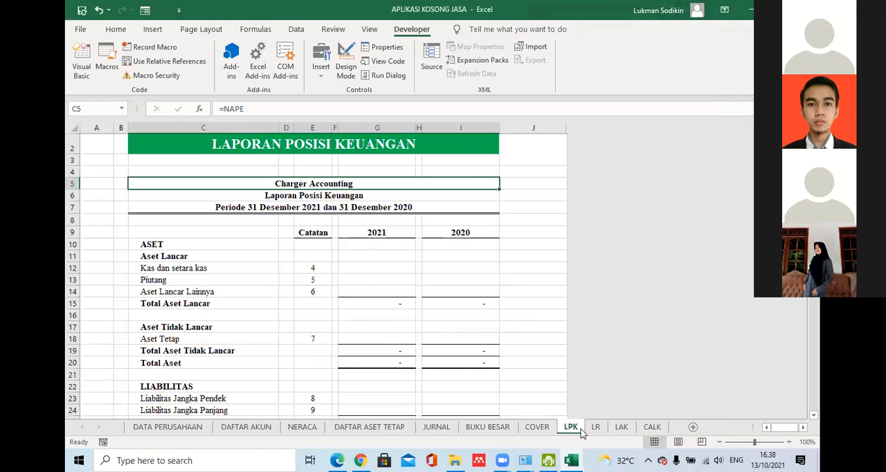
# - Return to DAFTAR AKUN and review the account names, the normal balances in D6:D14 and the SALDO AWAL column
pyautogui.click(267, 429)
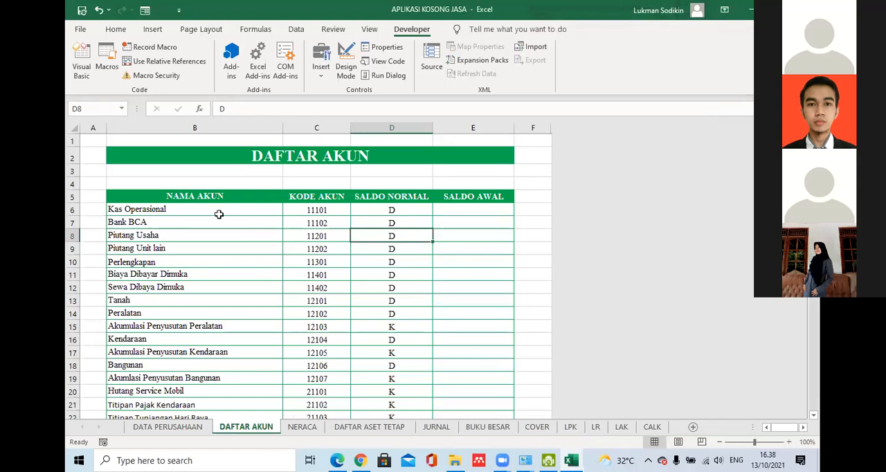
pyautogui.click(130, 209)
pyautogui.click(132, 224)
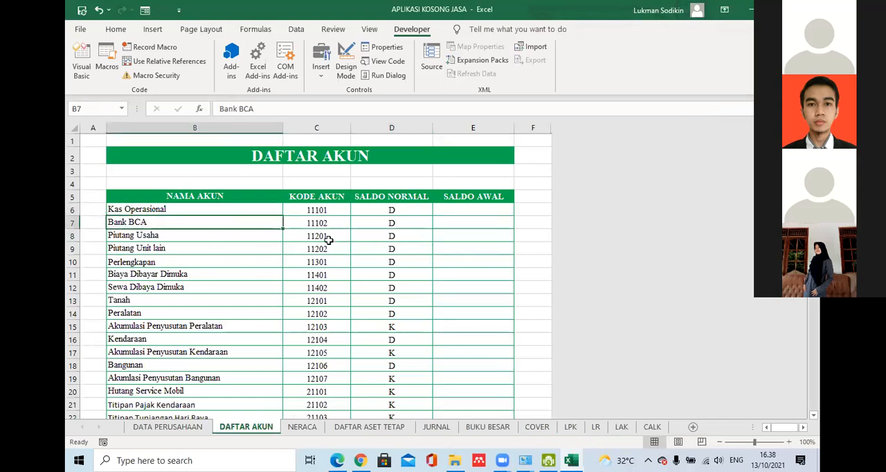
pyautogui.moveTo(385, 211); pyautogui.dragTo(385, 315)
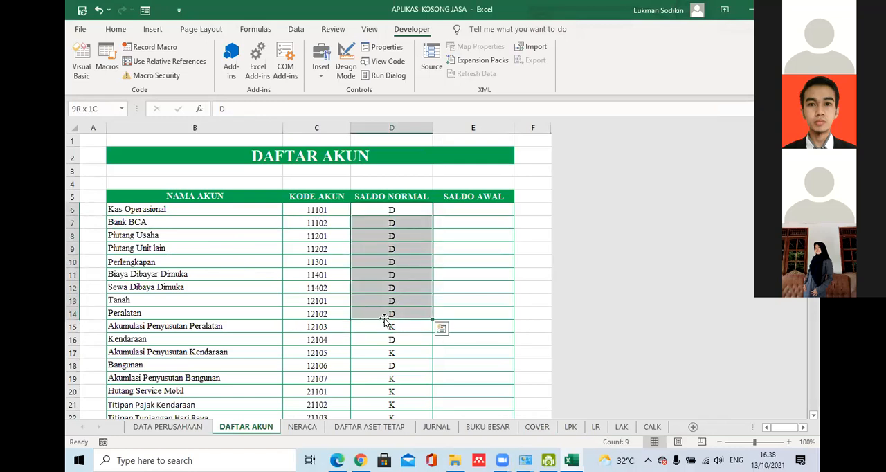
pyautogui.click(403, 223)
pyautogui.click(476, 208)
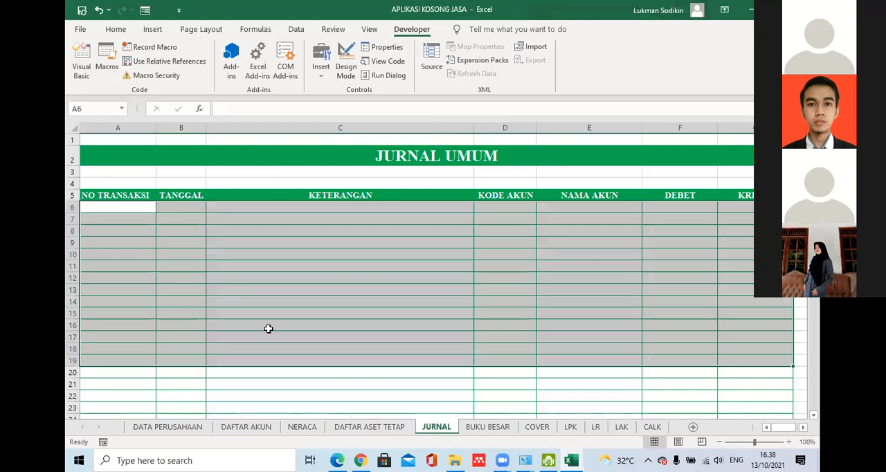
# - Examine the entry columns of the JURNAL UMUM table on the JURNAL sheet, from NO TRANSAKSI through KREDIT
pyautogui.click(342, 288)
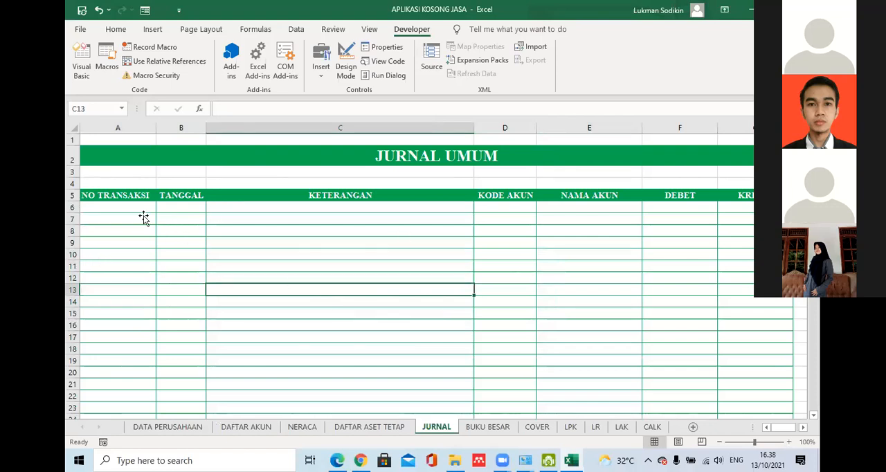
pyautogui.hotkey('ctrl', 'Home')
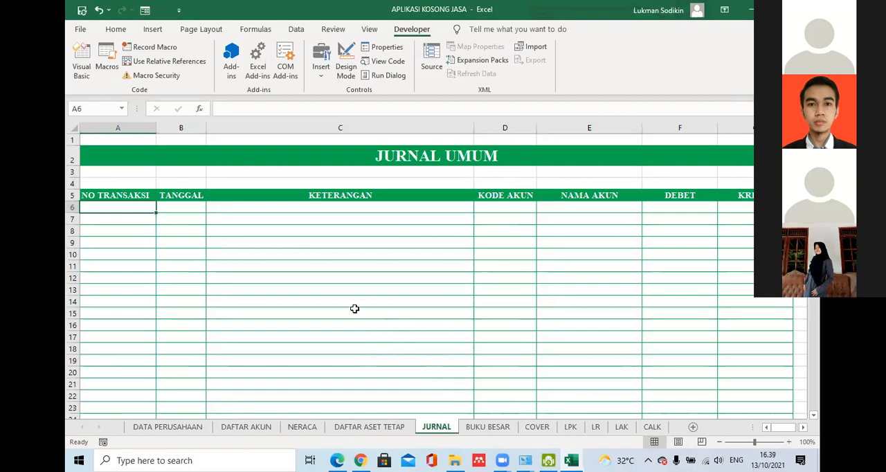
pyautogui.click(136, 229)
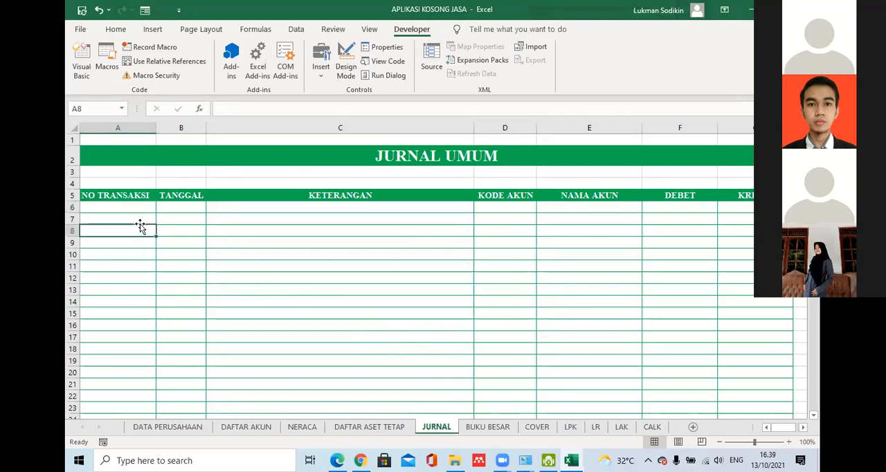
pyautogui.click(178, 208)
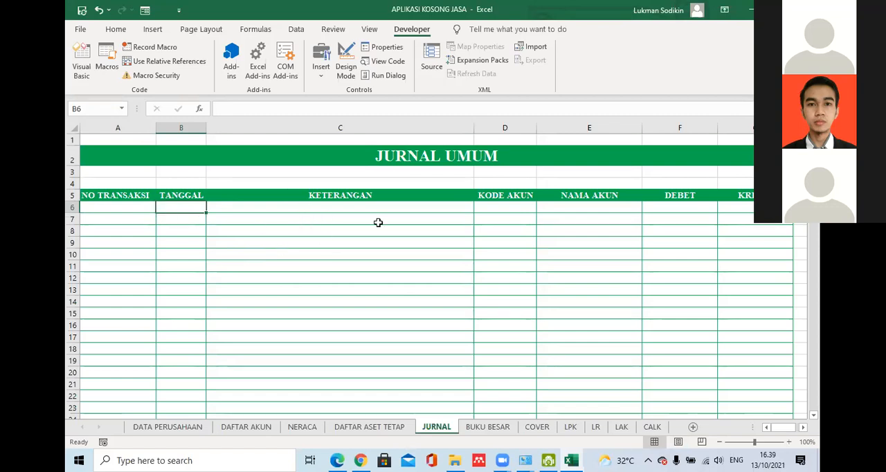
pyautogui.press('Right')
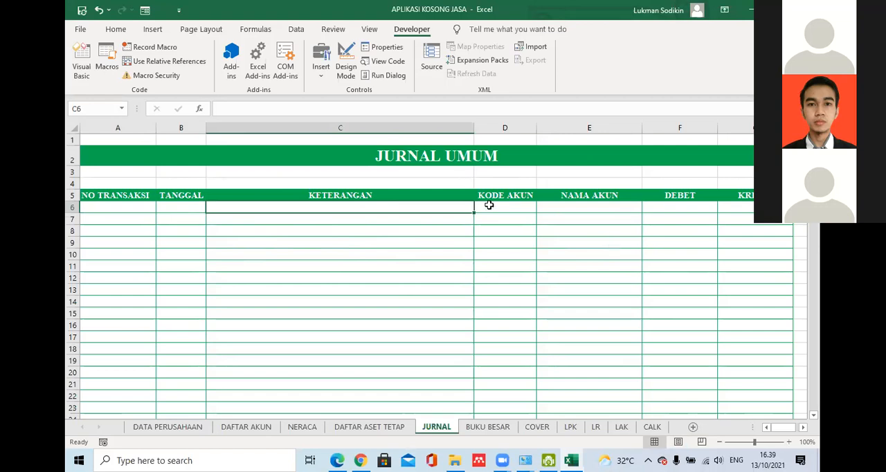
pyautogui.press('Right')
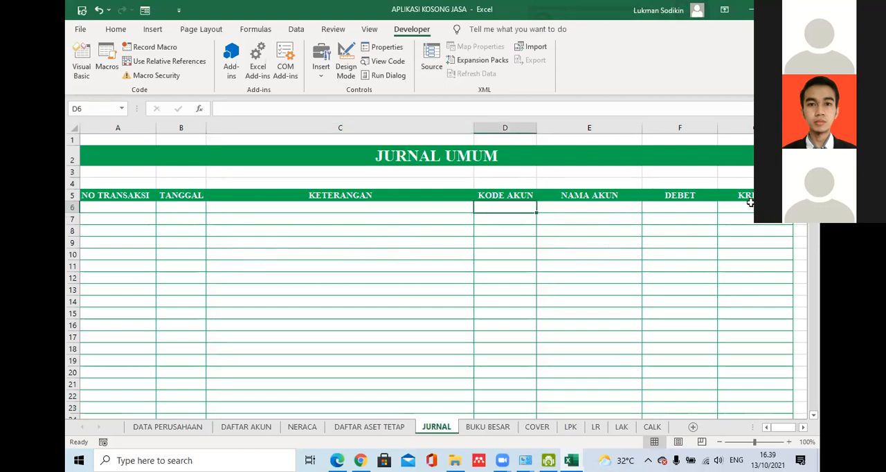
pyautogui.press('Right')
pyautogui.press('Right')
pyautogui.press('Right')
pyautogui.press('Down')
pyautogui.press('Down')
pyautogui.press('Left')
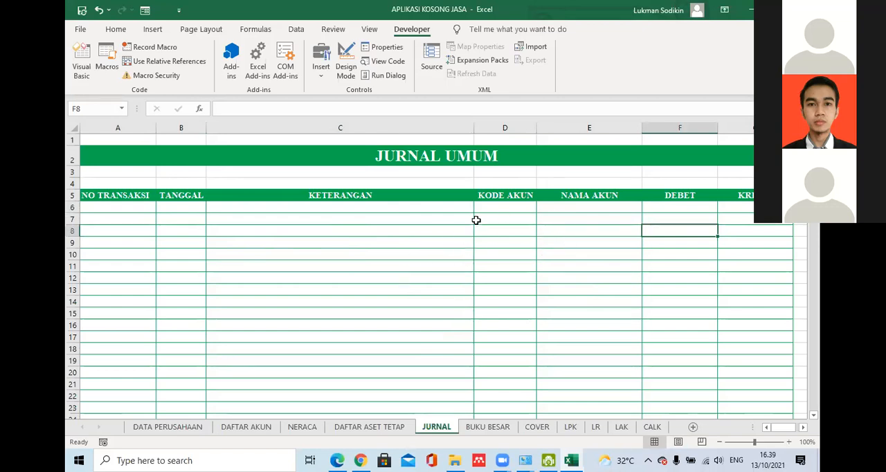
pyautogui.click(553, 208)
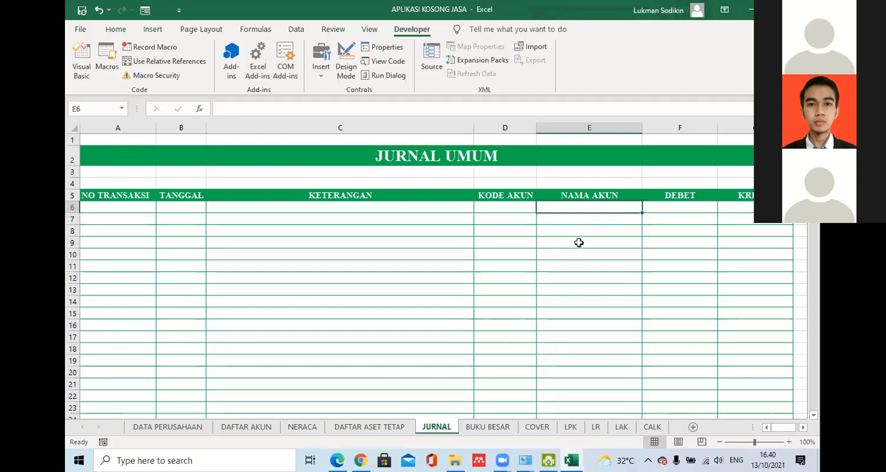
# - Start data validation for the first NAMA AKUN cell, E6, on the JURNAL sheet and allow only List entries
pyautogui.press('Return')
pyautogui.click(580, 207)
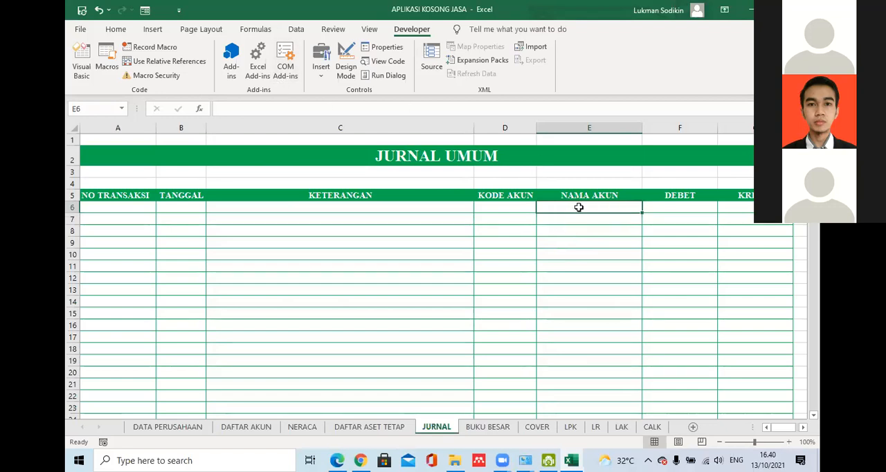
pyautogui.click(288, 30)
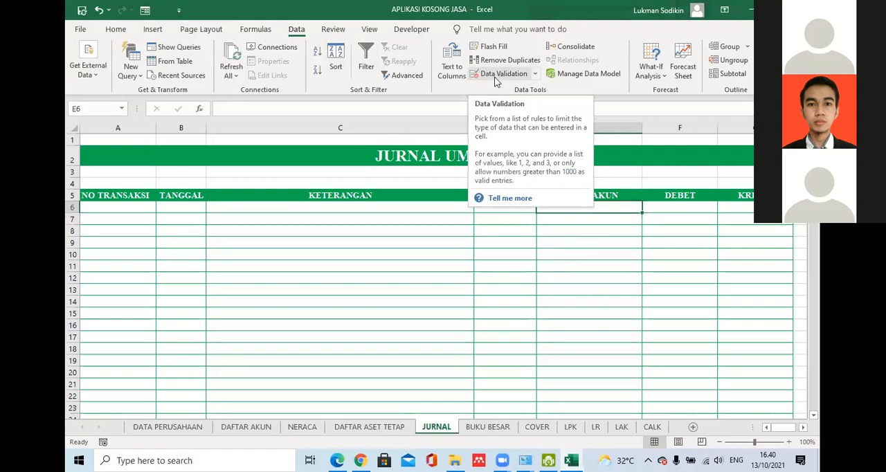
pyautogui.click(495, 77)
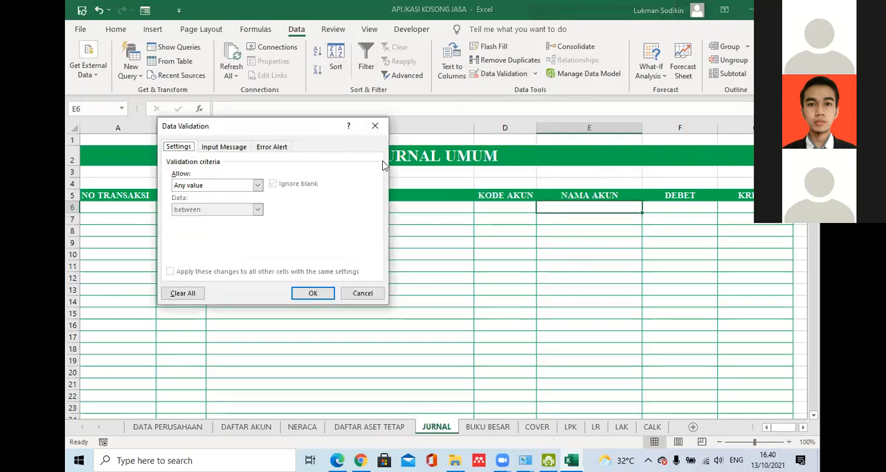
pyautogui.moveTo(272, 126); pyautogui.dragTo(280, 128)
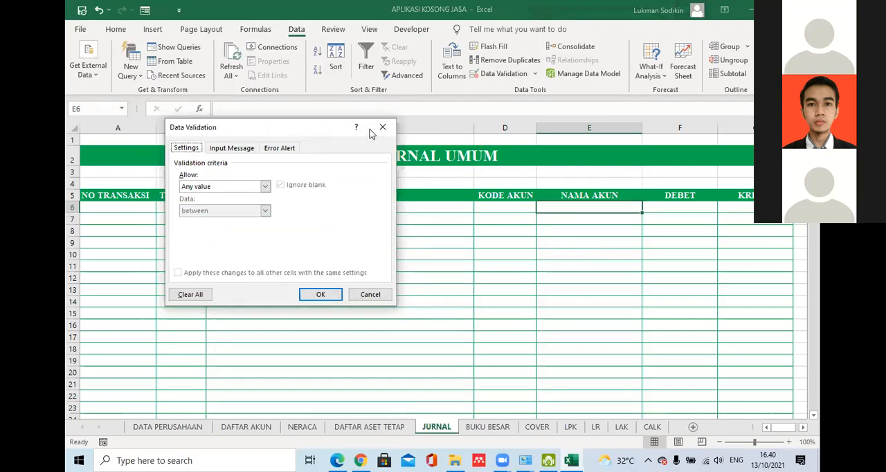
pyautogui.moveTo(370, 129); pyautogui.dragTo(321, 69)
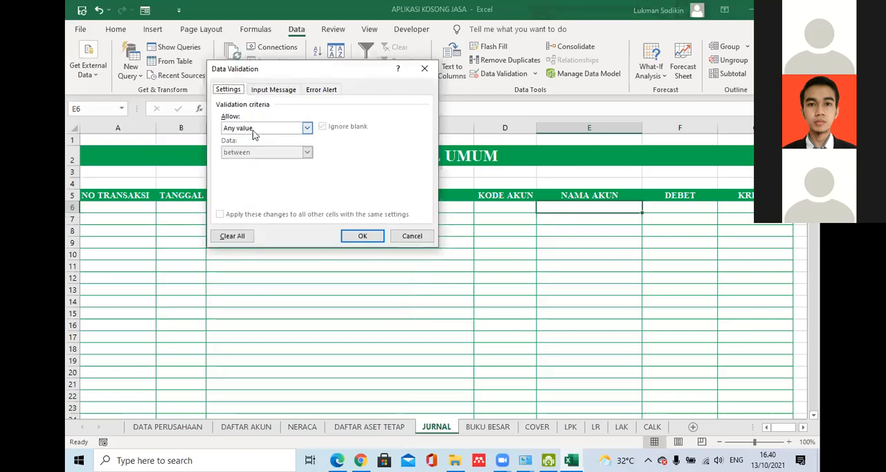
pyautogui.click(268, 128)
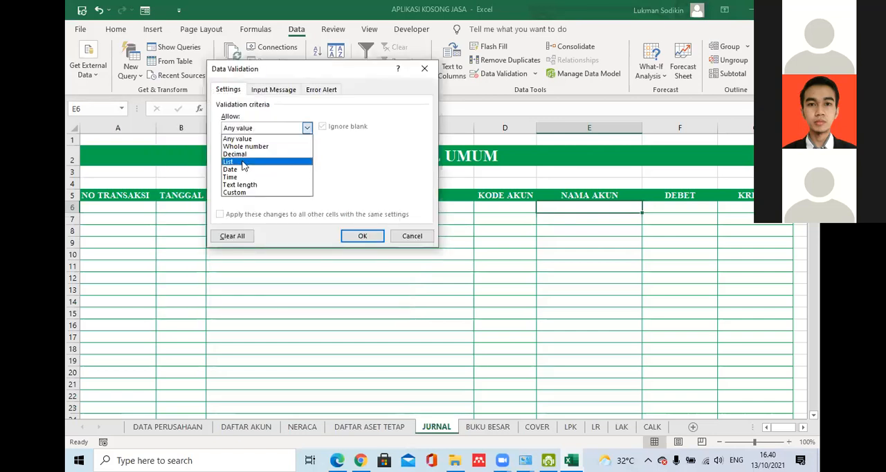
pyautogui.click(268, 131)
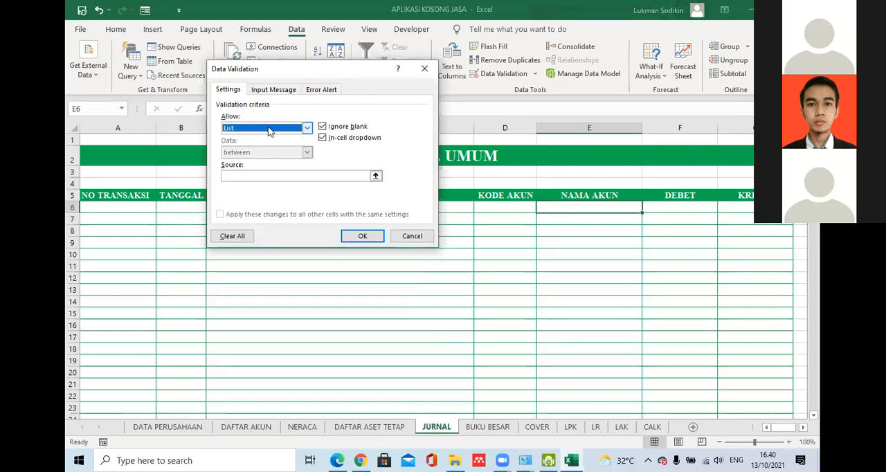
# - Set the list source to the account names in 'DAFTAR AKUN'!$B$6:$B$48 and apply the validation
pyautogui.click(236, 174)
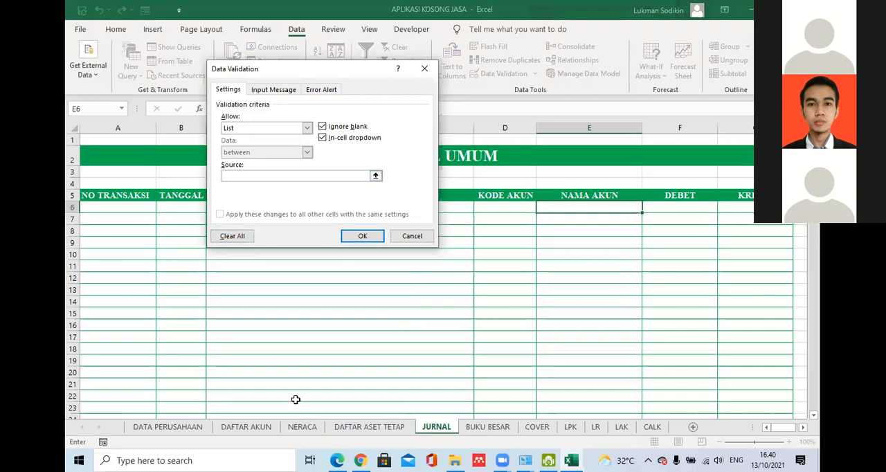
pyautogui.click(247, 427)
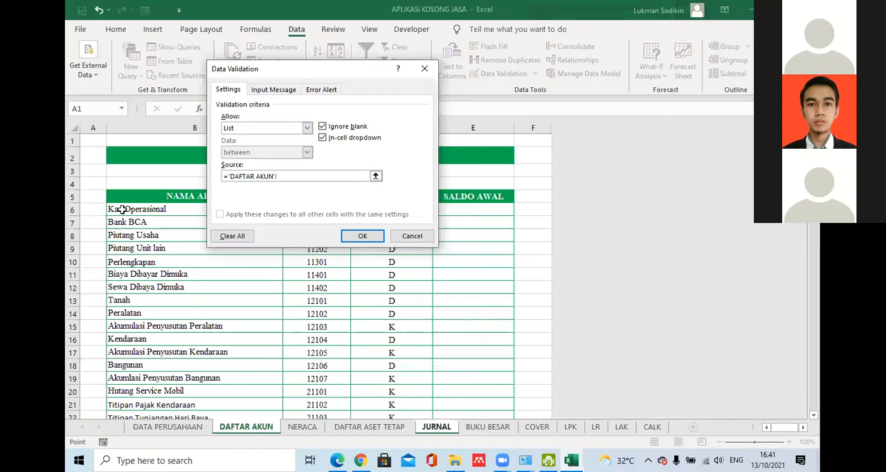
pyautogui.moveTo(121, 209); pyautogui.dragTo(142, 373)
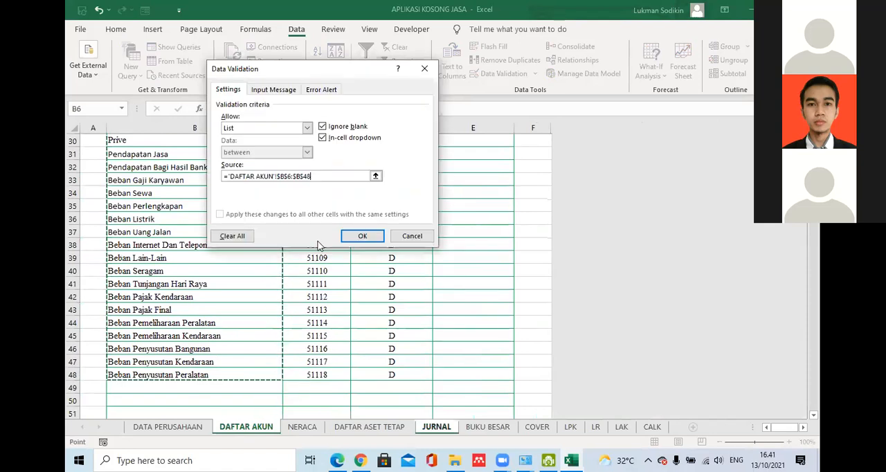
pyautogui.click(358, 234)
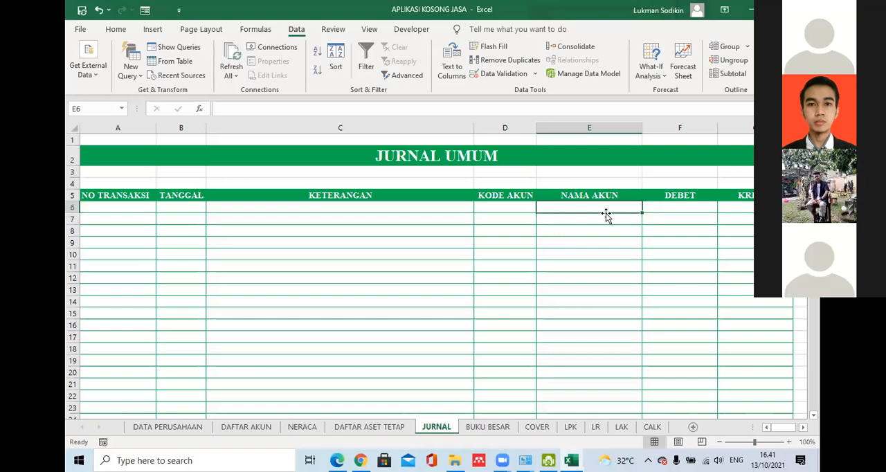
# - Reopen E6's list validation, reselect 'DAFTAR AKUN'!$B$6:$B$48 as its source and apply it again
pyautogui.click(484, 75)
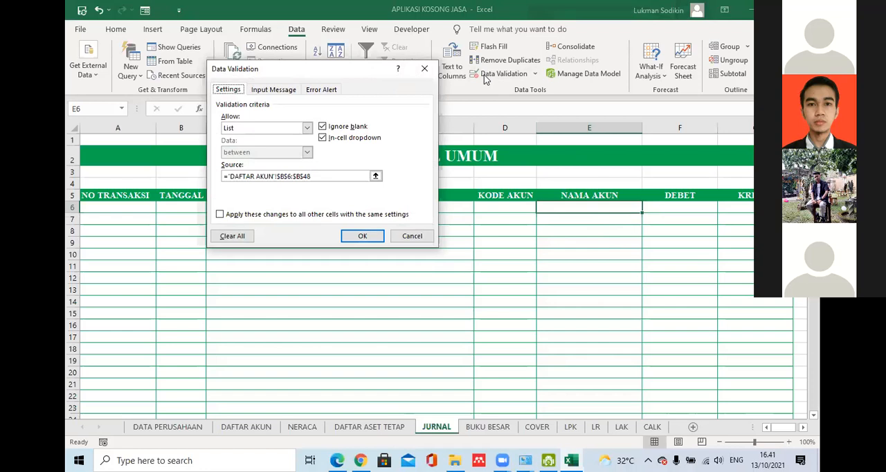
pyautogui.click(425, 69)
pyautogui.click(268, 128)
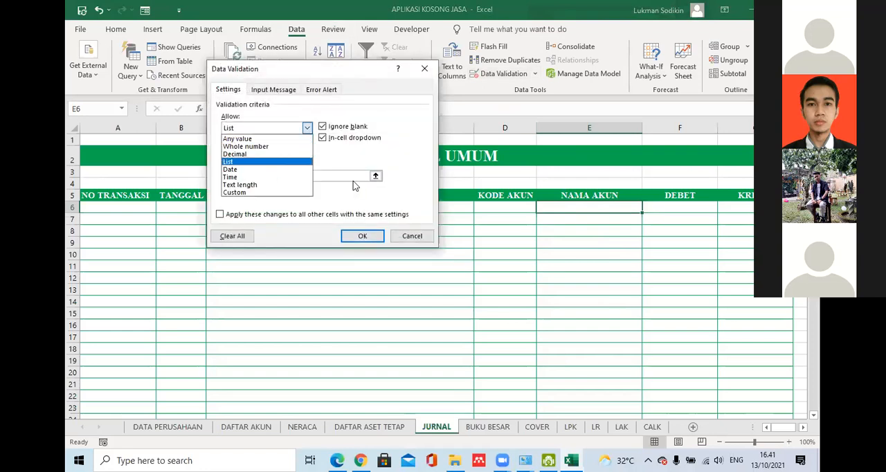
pyautogui.click(225, 161)
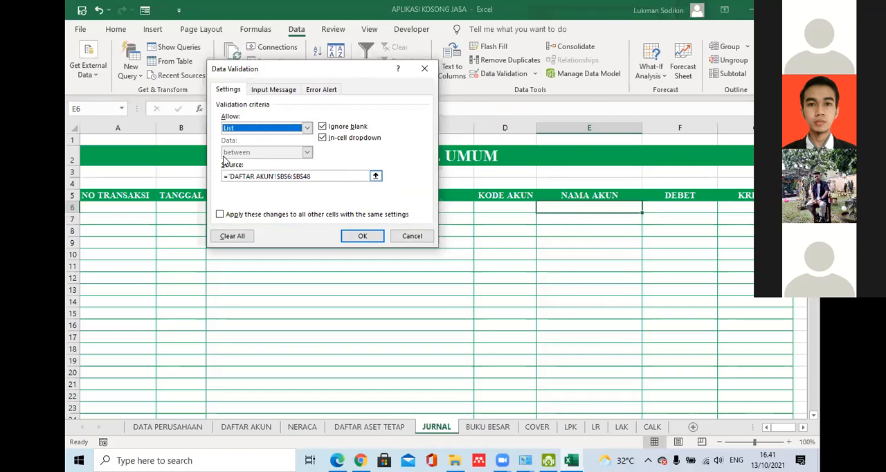
pyautogui.press('Tab')
pyautogui.press('BackSpace')
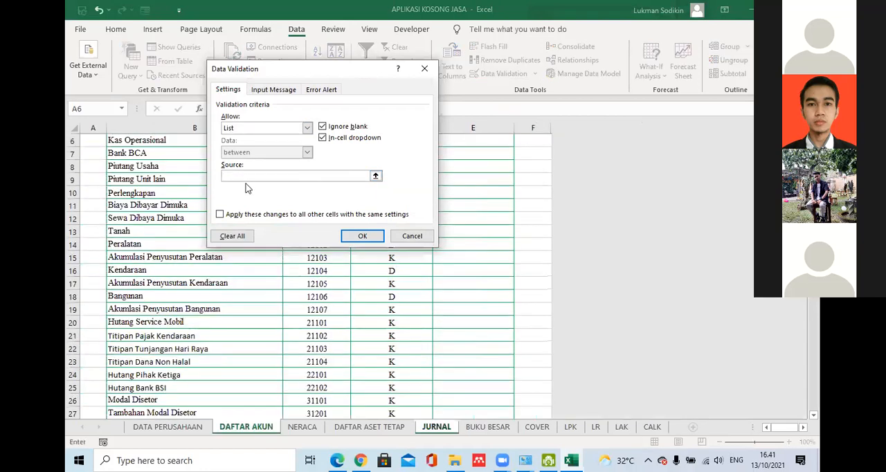
pyautogui.click(265, 429)
pyautogui.moveTo(163, 140); pyautogui.dragTo(135, 416)
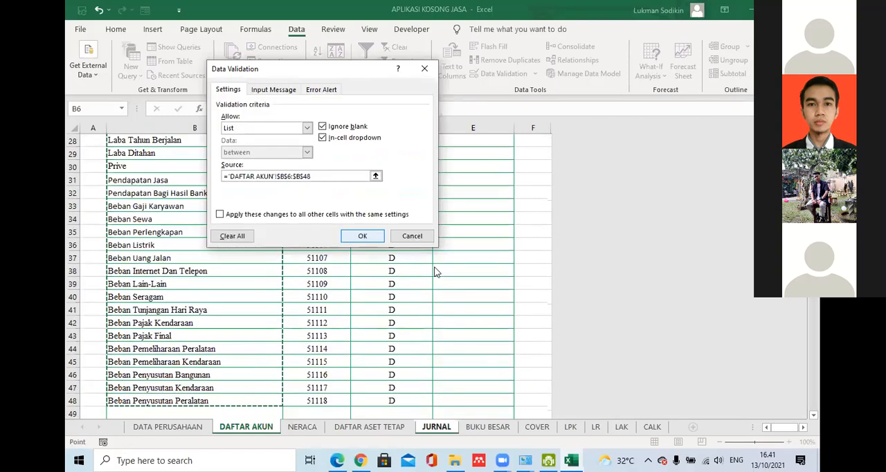
pyautogui.press('Return')
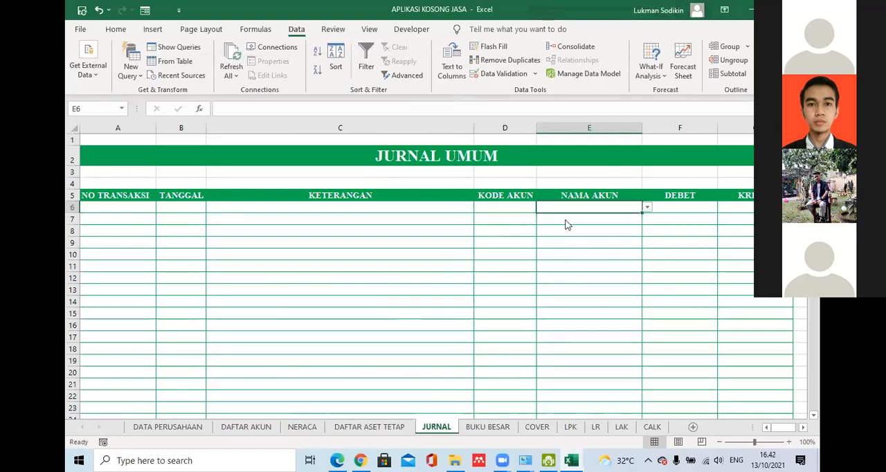
# - Test the account dropdown in E6 by choosing Bank BCA, and clear the cell again
pyautogui.click(647, 208)
pyautogui.click(644, 244)
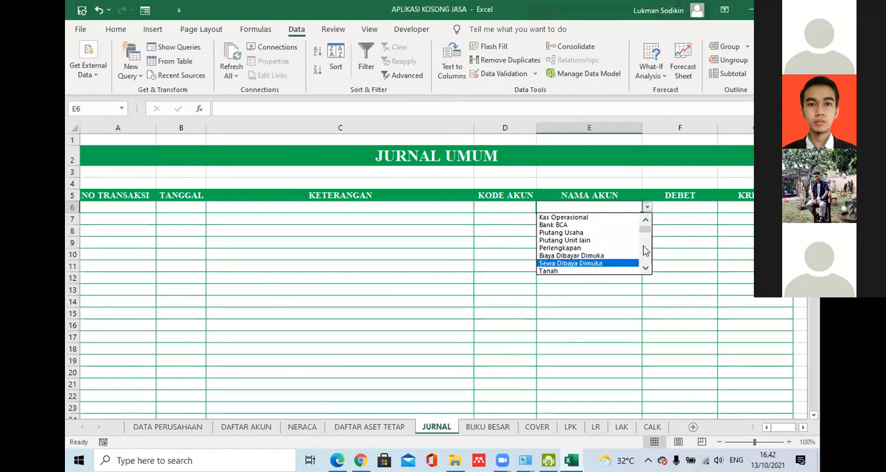
pyautogui.moveTo(644, 246); pyautogui.dragTo(668, 224)
pyautogui.click(669, 220)
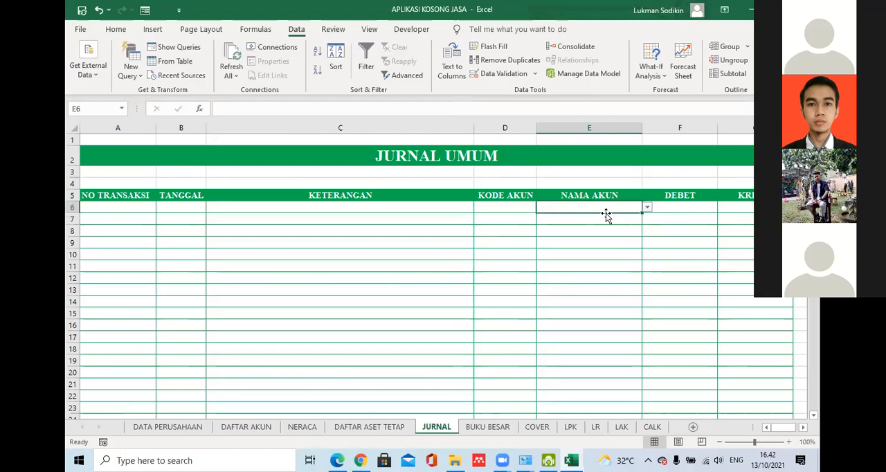
pyautogui.click(646, 209)
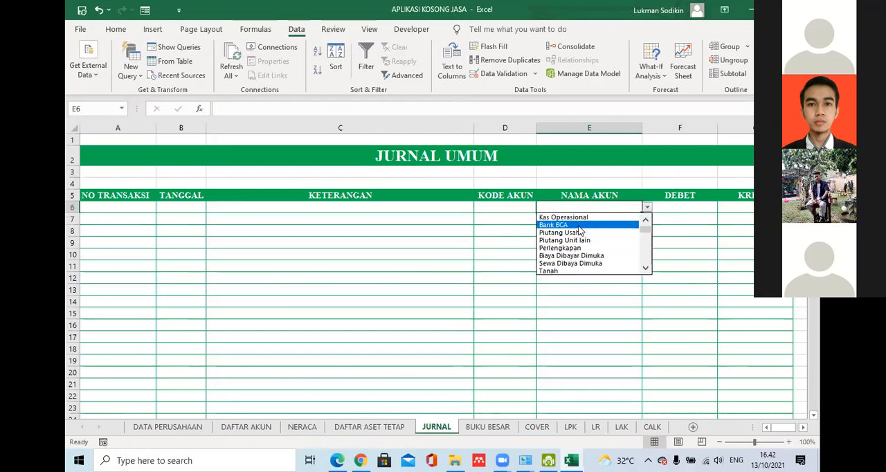
pyautogui.click(637, 230)
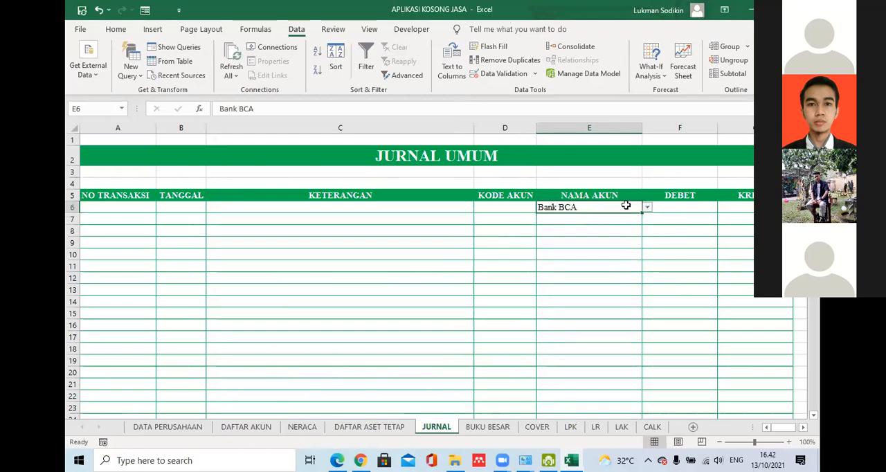
pyautogui.press('BackSpace')
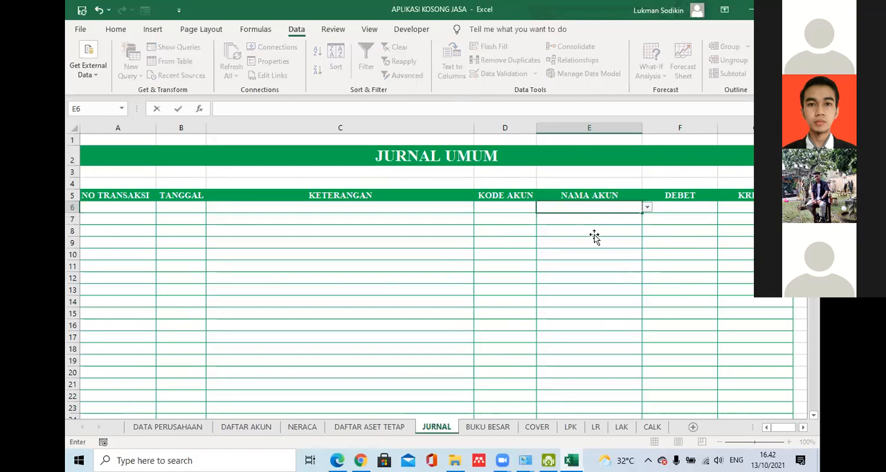
pyautogui.click(594, 233)
# - Fill the account-name dropdown from E6 down the NAMA AKUN column and check its list in E11
pyautogui.click(633, 209)
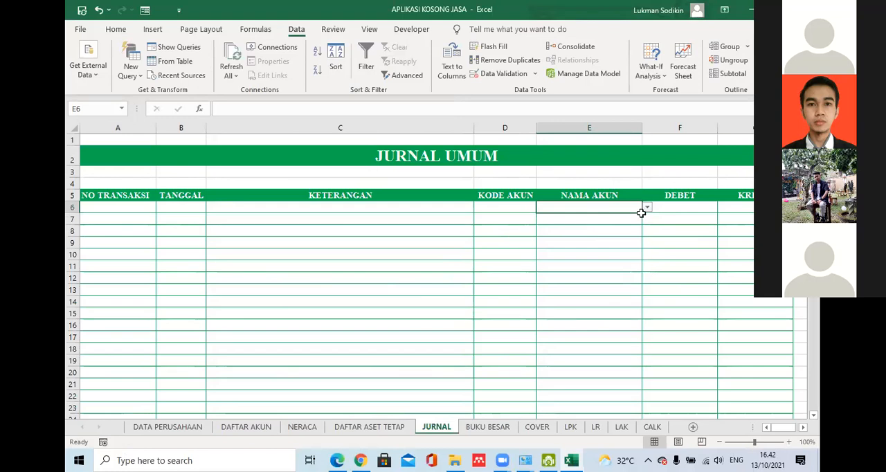
pyautogui.moveTo(641, 215); pyautogui.dragTo(620, 268)
pyautogui.click(620, 268)
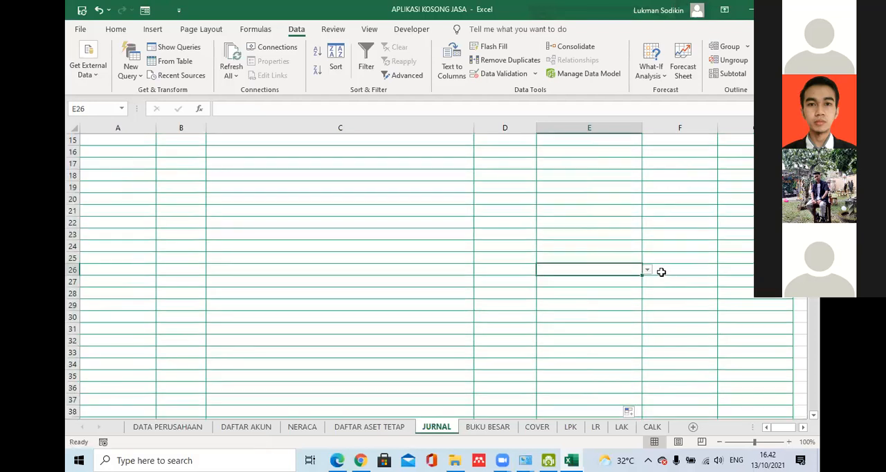
pyautogui.scroll(5, 643, 259)
pyautogui.click(602, 269)
pyautogui.click(647, 267)
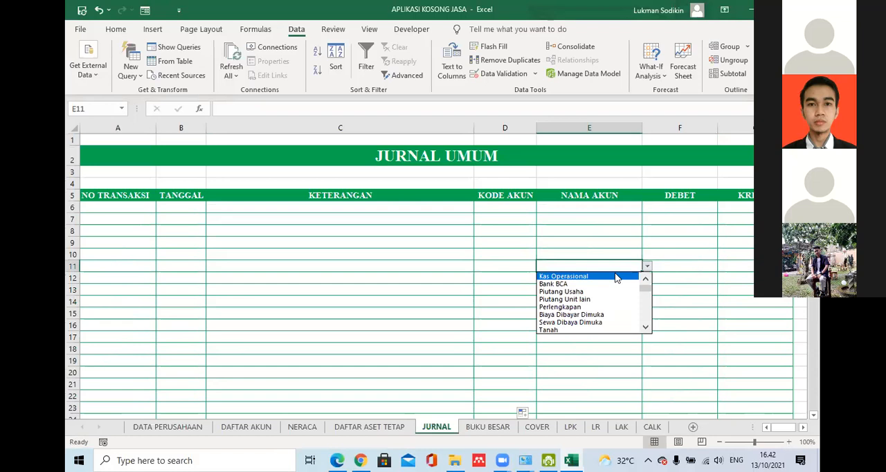
pyautogui.click(615, 247)
# - Try choosing Kas Operasional from the dropdown in E6, and delete the entry
pyautogui.click(626, 215)
pyautogui.click(626, 207)
pyautogui.click(646, 207)
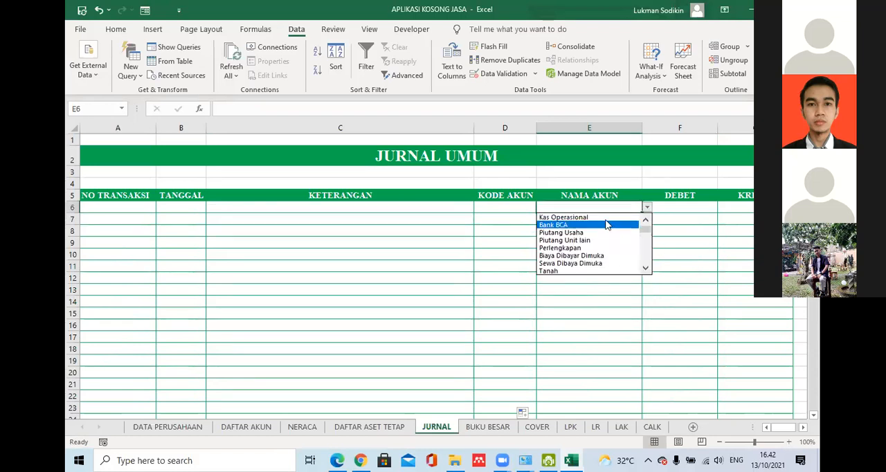
pyautogui.click(601, 217)
pyautogui.click(615, 221)
pyautogui.click(626, 209)
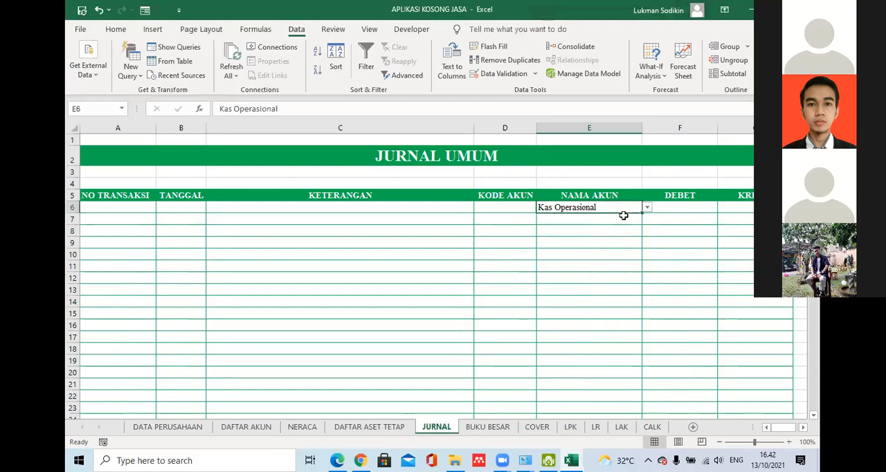
pyautogui.press('Delete')
pyautogui.click(617, 253)
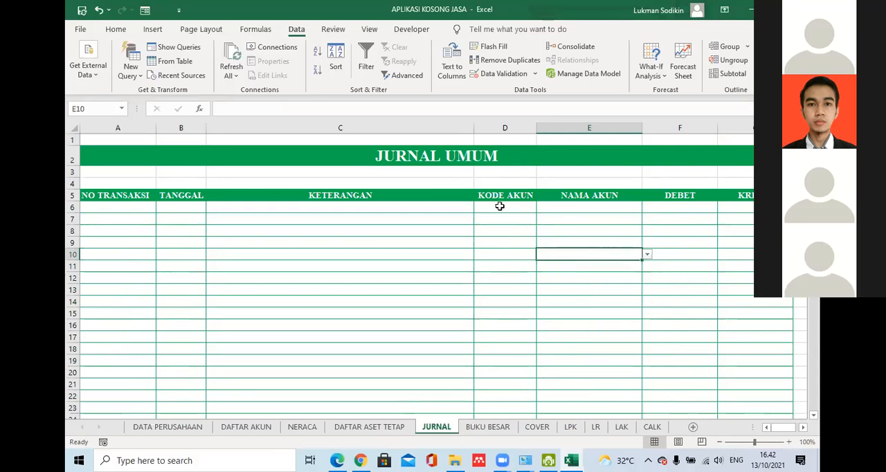
# - Choose Bank BCA as the account name in E6 and select the KODE AKUN cell beside it
pyautogui.click(562, 206)
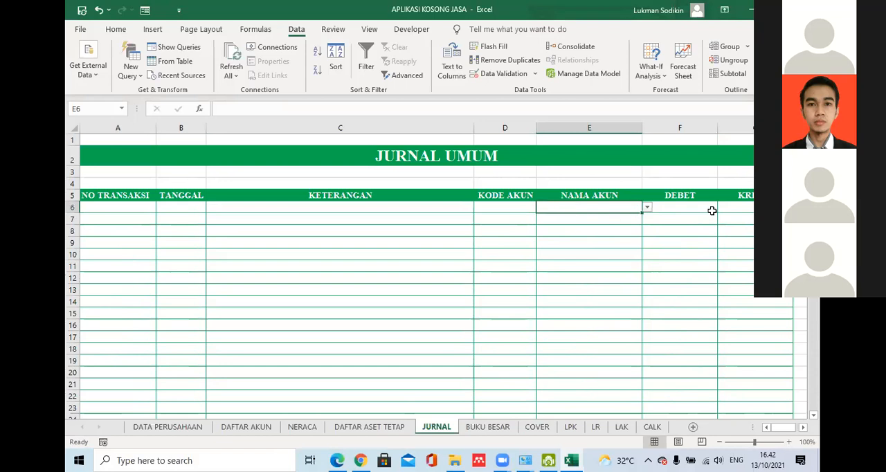
pyautogui.click(647, 207)
pyautogui.click(588, 227)
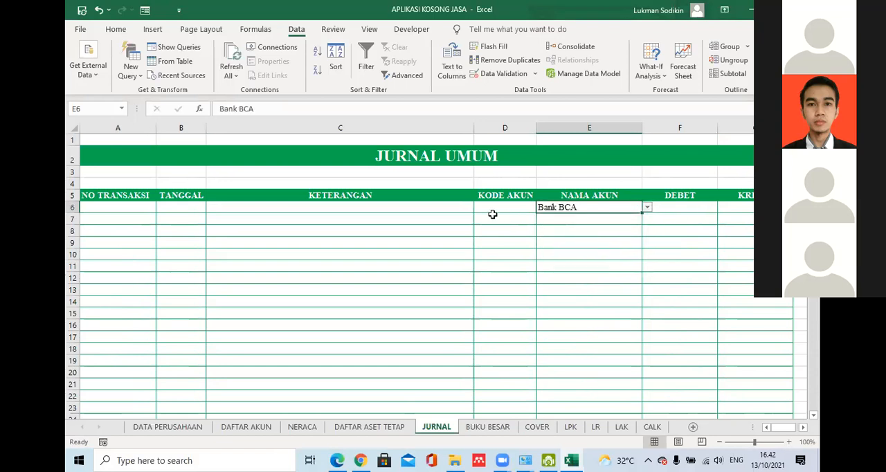
pyautogui.click(500, 209)
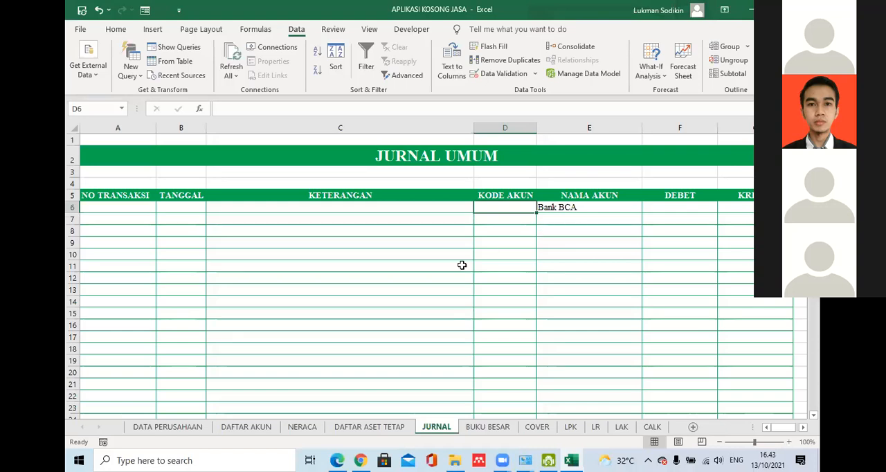
# - Check the defined names of the NAMA PERUSAHAAN cell in DATA PERUSAHAAN and of columns B to E in DAFTAR AKUN
pyautogui.click(173, 427)
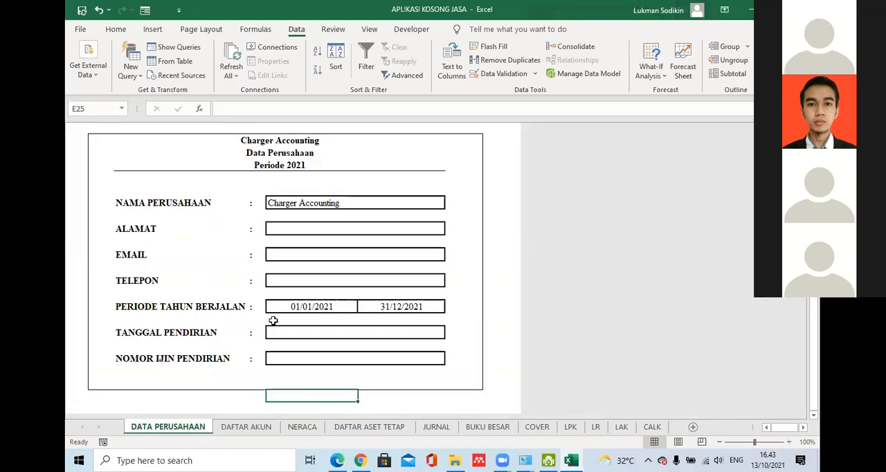
pyautogui.click(280, 207)
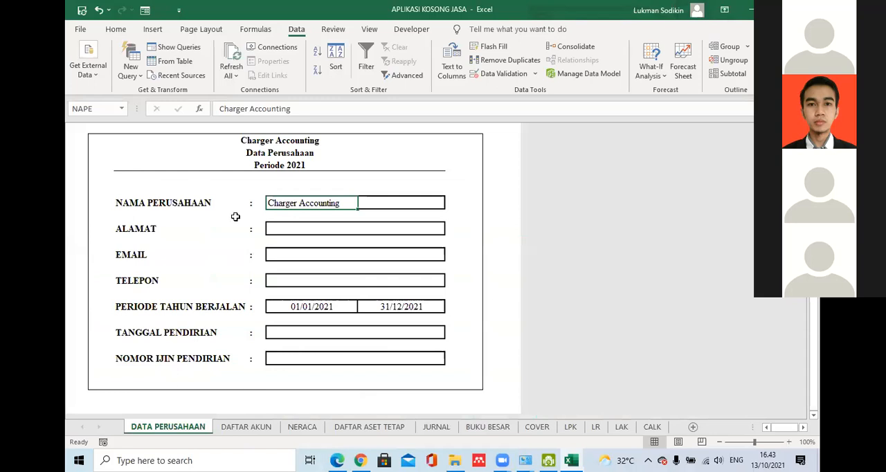
pyautogui.click(243, 427)
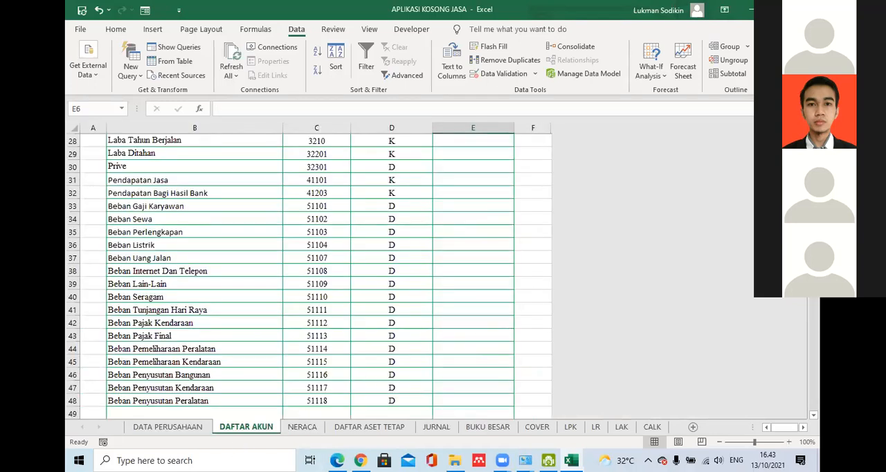
pyautogui.scroll(9, 606, 270)
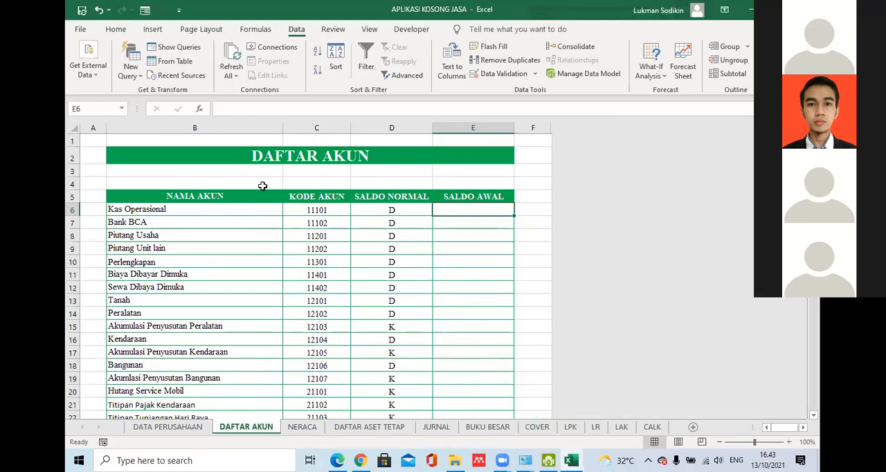
pyautogui.click(201, 128)
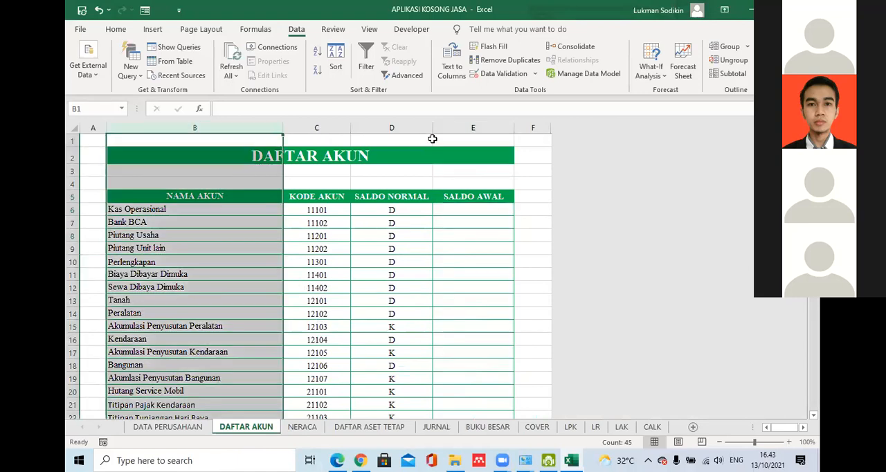
pyautogui.keyDown('shift'); pyautogui.click(458, 128); pyautogui.keyUp('shift')
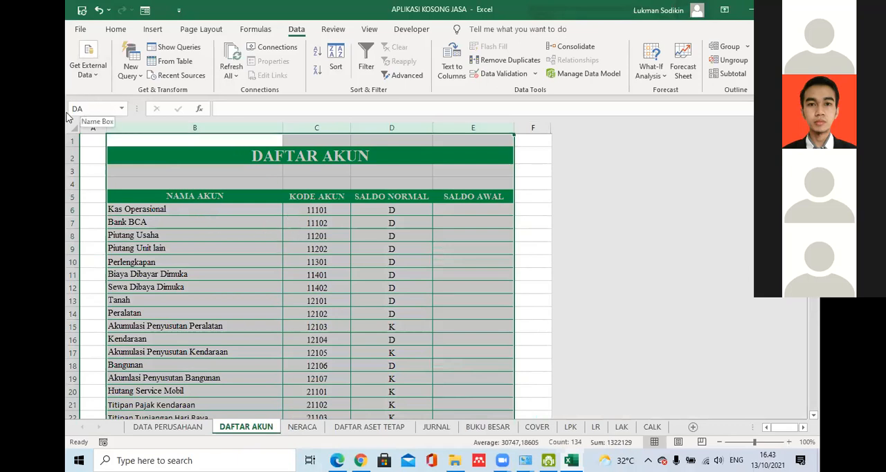
pyautogui.click(236, 350)
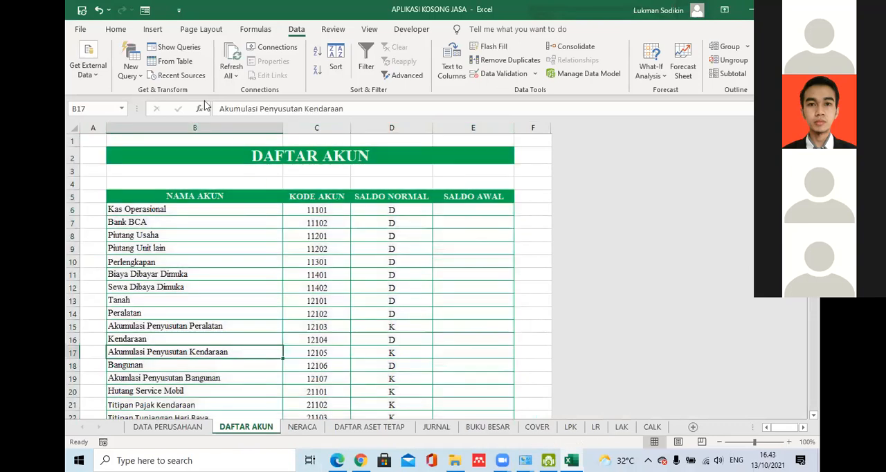
pyautogui.click(208, 128)
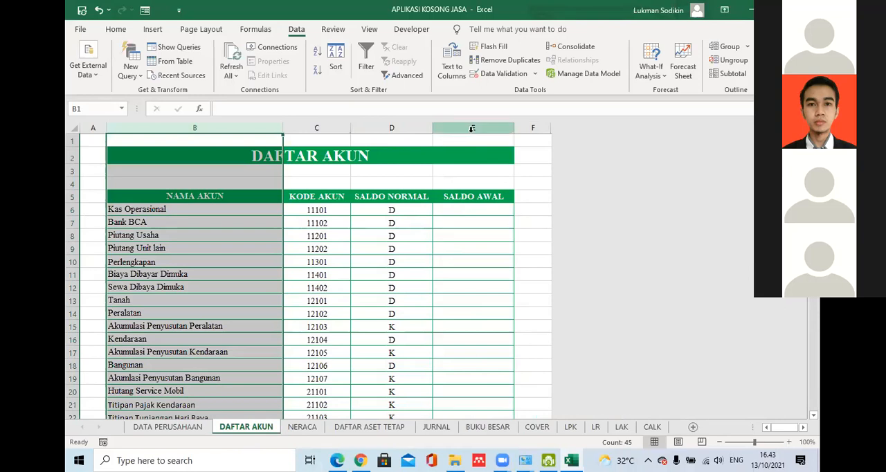
pyautogui.keyDown('shift'); pyautogui.click(471, 129); pyautogui.keyUp('shift')
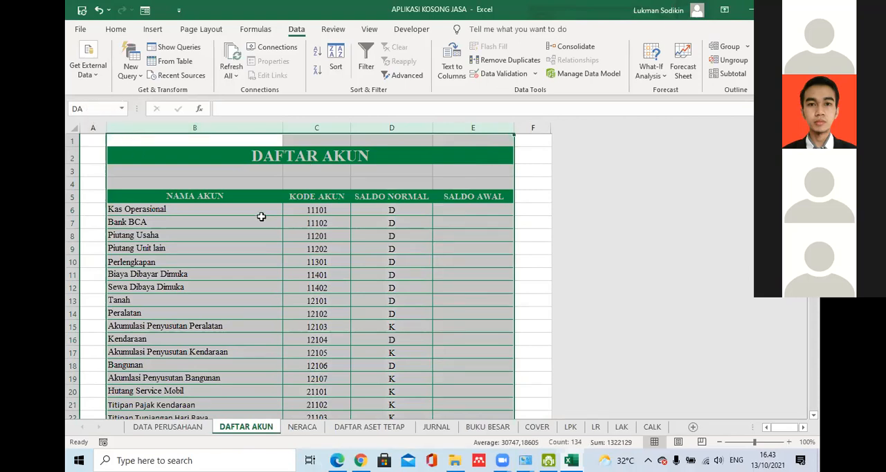
pyautogui.click(429, 428)
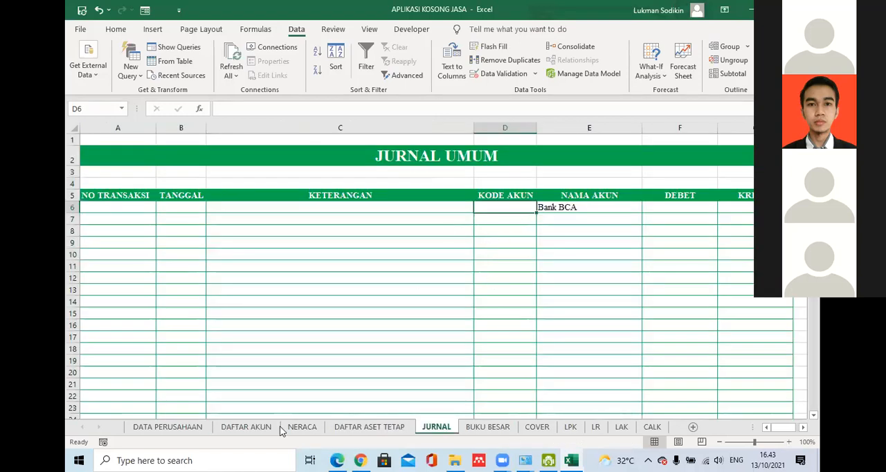
pyautogui.click(248, 427)
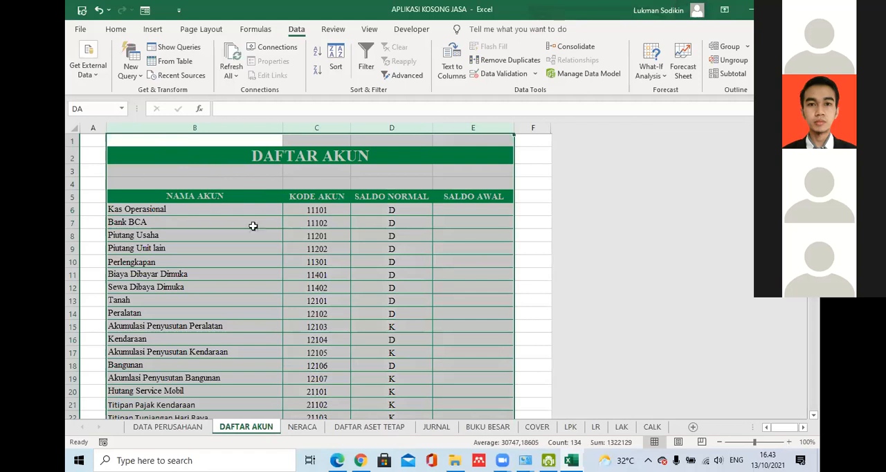
# - Start a VLOOKUP formula in the KODE AKUN cell D6 of the JURNAL sheet
pyautogui.click(436, 425)
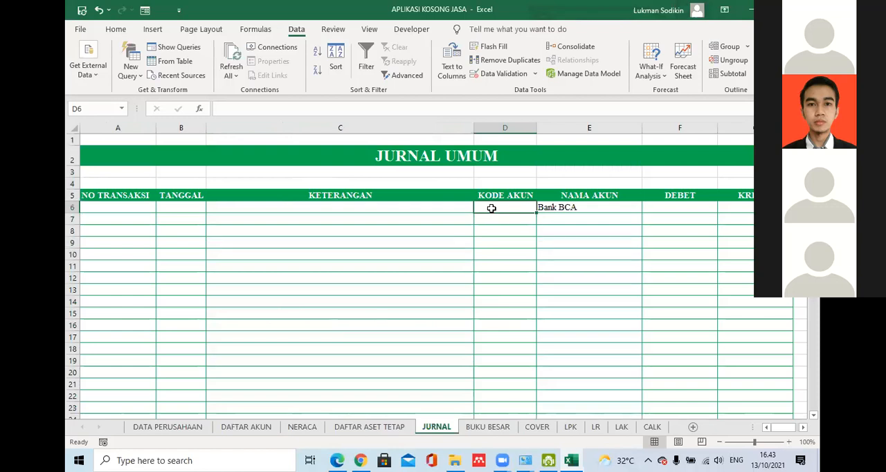
pyautogui.write('=')
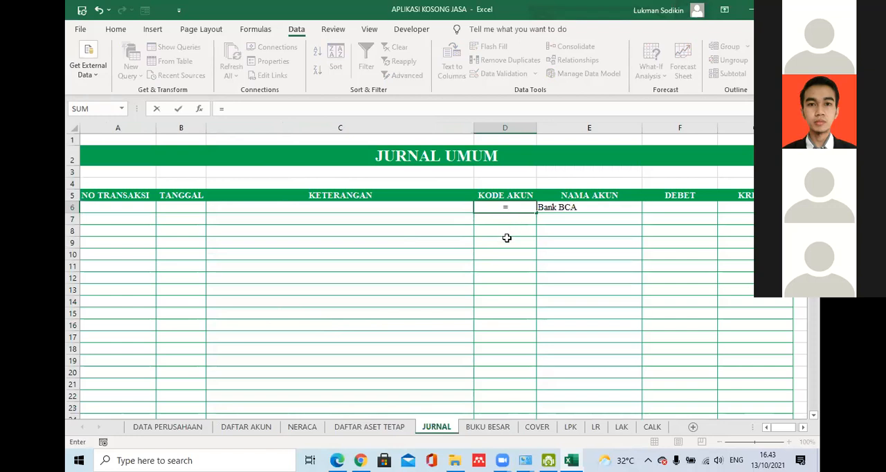
pyautogui.write('vlo')
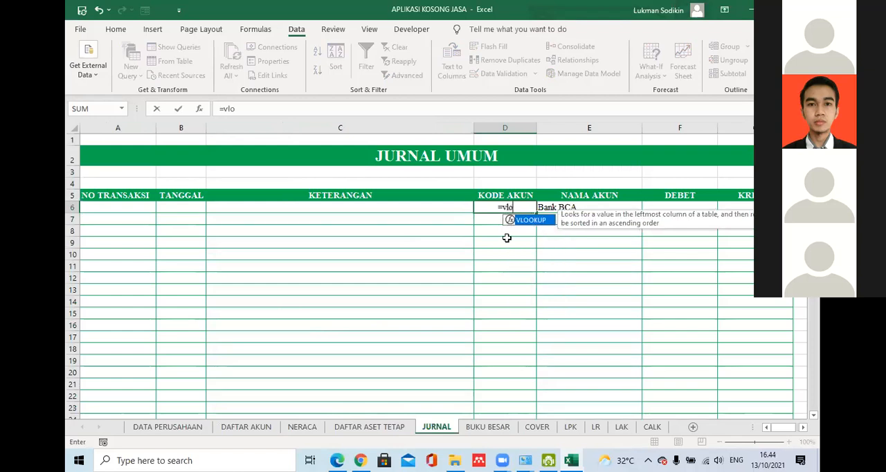
pyautogui.press('Tab')
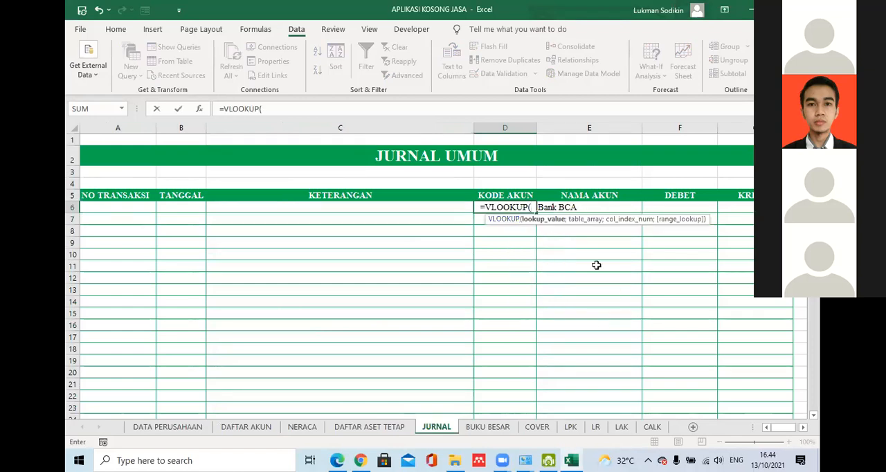
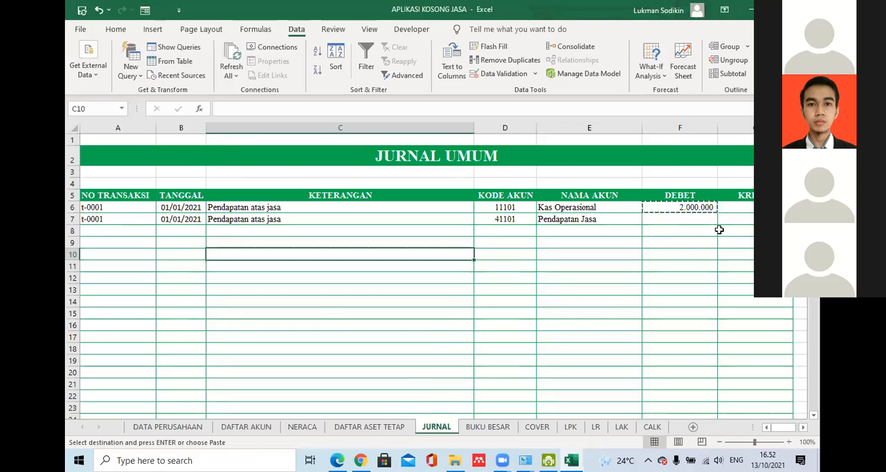
pyautogui.click(721, 219)
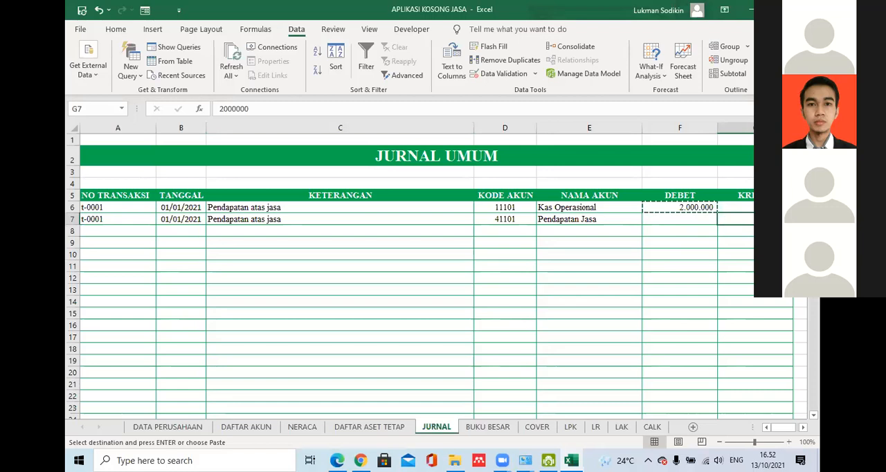
pyautogui.click(632, 228)
pyautogui.press('Down')
pyautogui.press('Down')
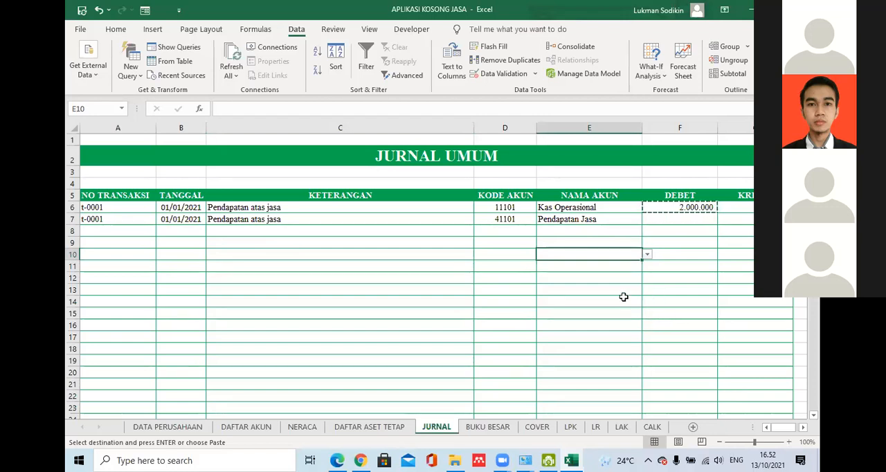
pyautogui.click(512, 253)
pyautogui.click(562, 246)
pyautogui.click(519, 251)
pyautogui.click(554, 243)
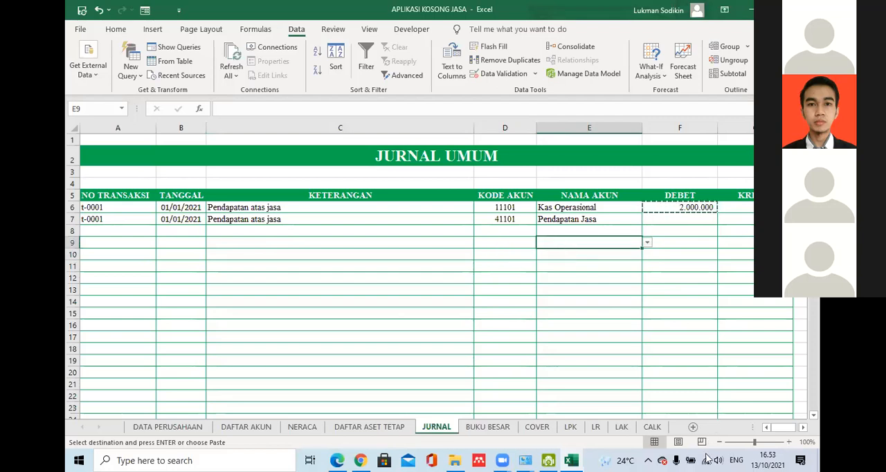
pyautogui.click(603, 371)
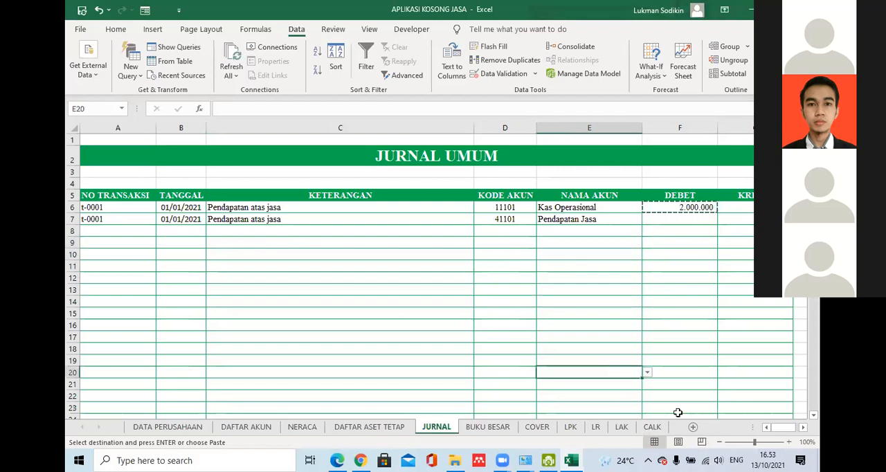
pyautogui.click(665, 392)
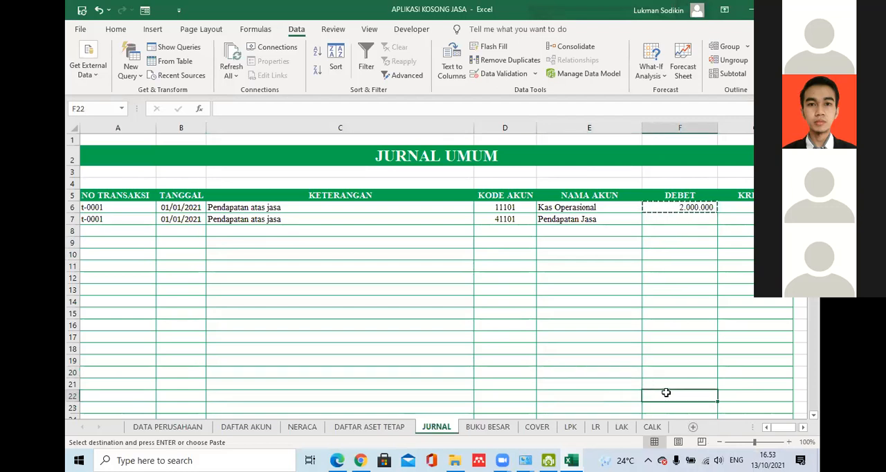
pyautogui.click(630, 231)
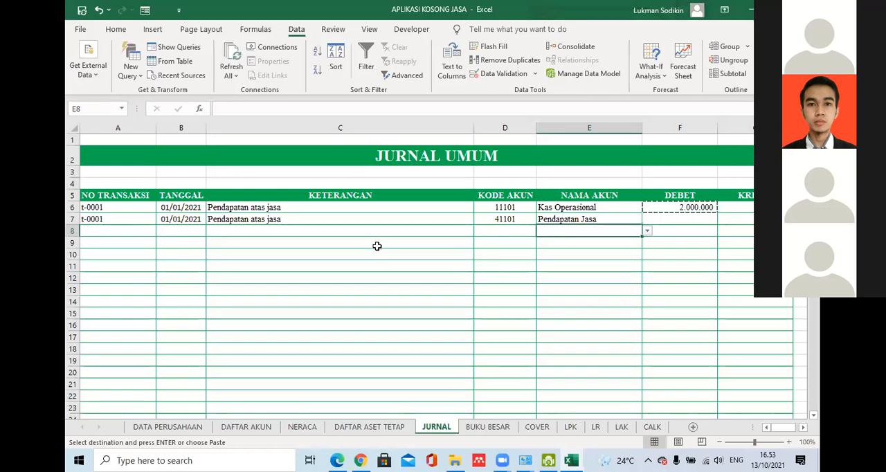
pyautogui.click(475, 296)
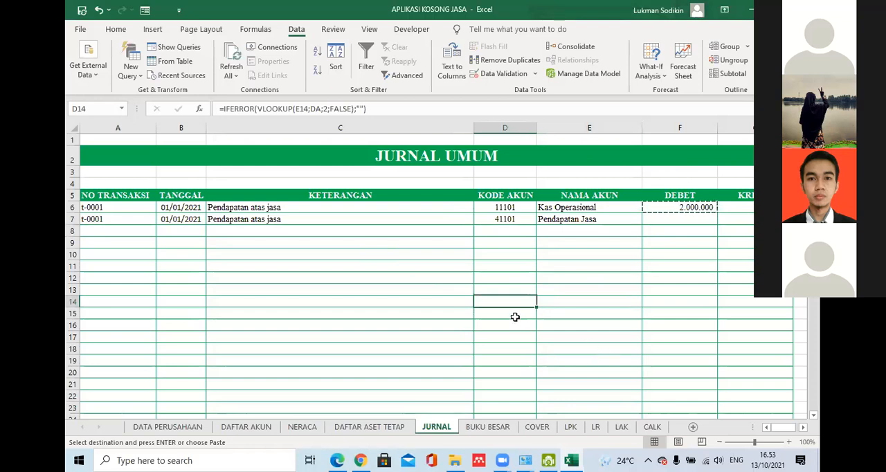
pyautogui.click(342, 256)
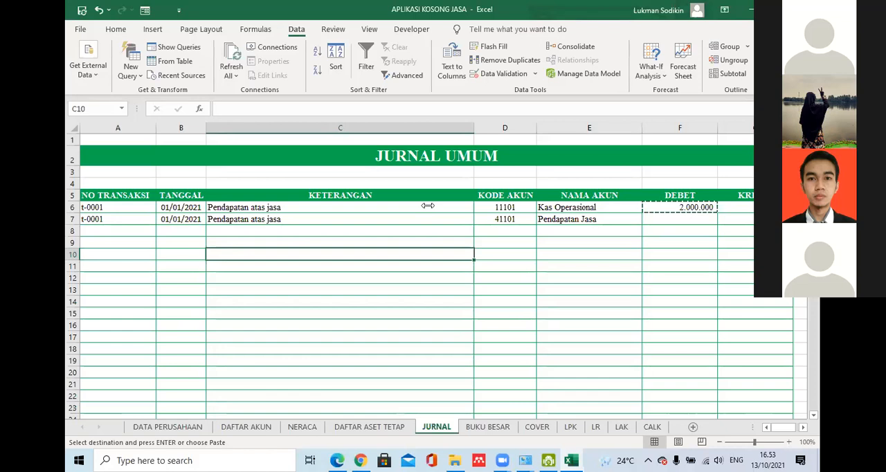
pyautogui.click(374, 242)
pyautogui.click(358, 222)
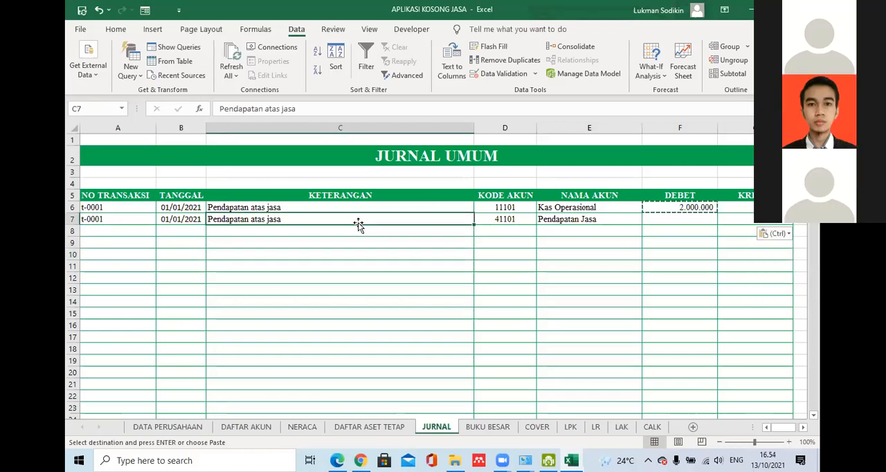
pyautogui.click(356, 229)
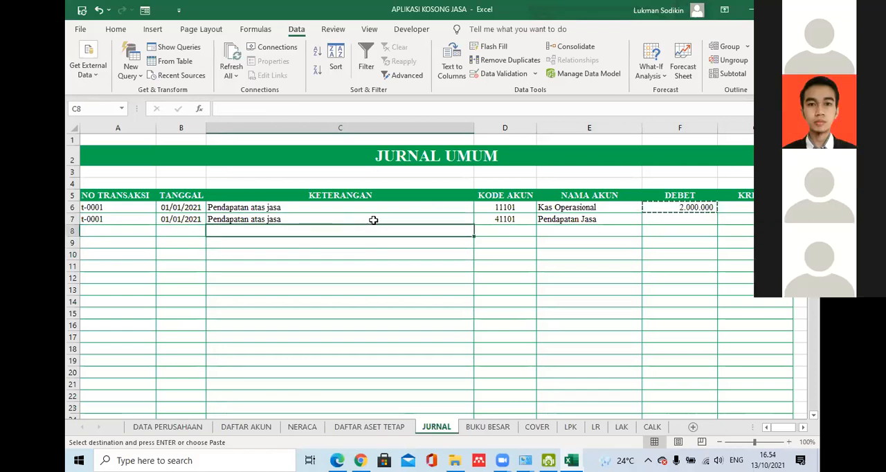
pyautogui.click(373, 219)
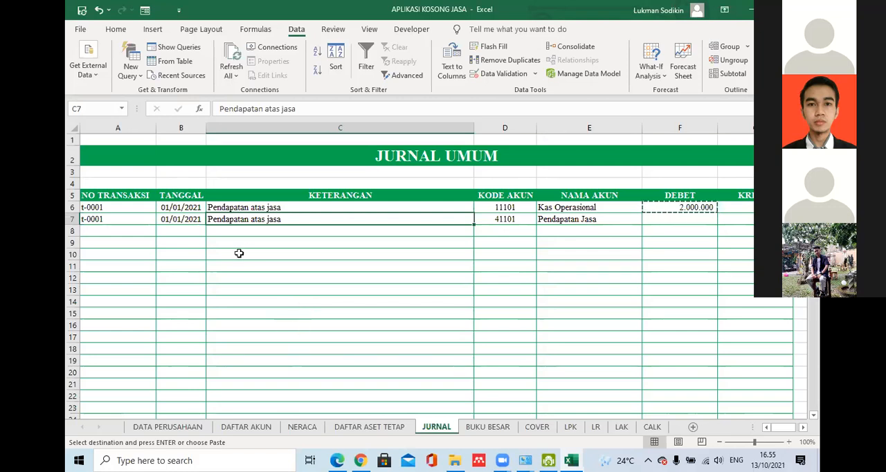
pyautogui.click(209, 254)
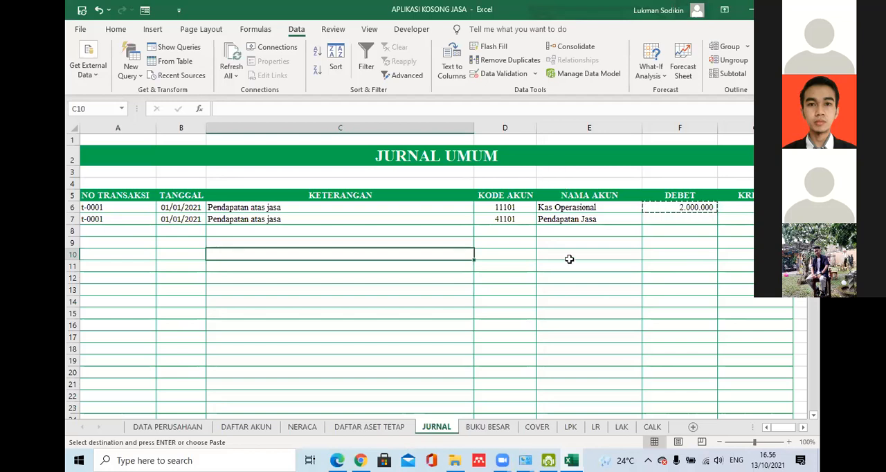
pyautogui.click(486, 281)
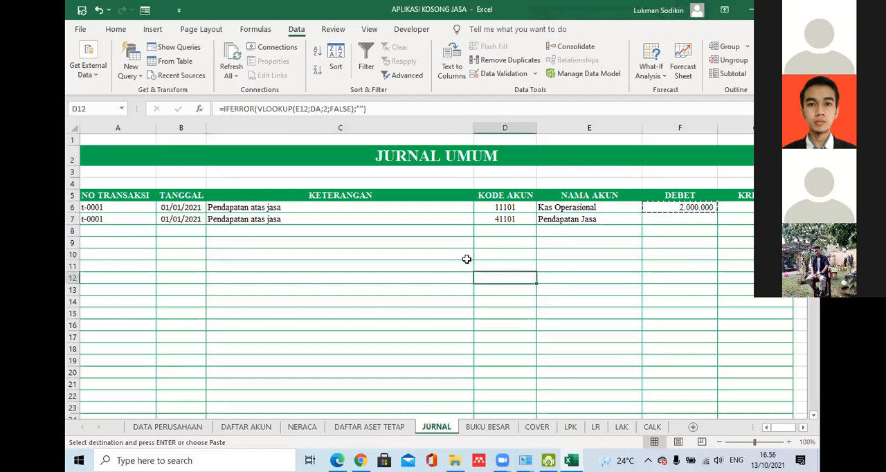
pyautogui.click(592, 271)
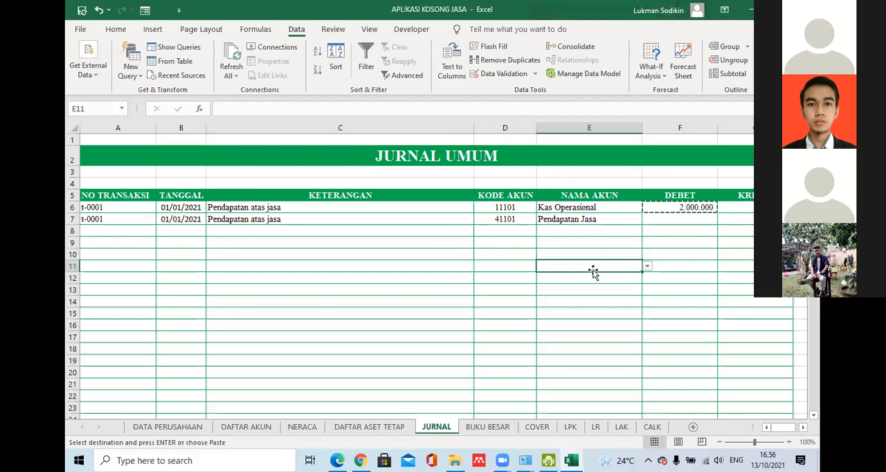
pyautogui.click(313, 264)
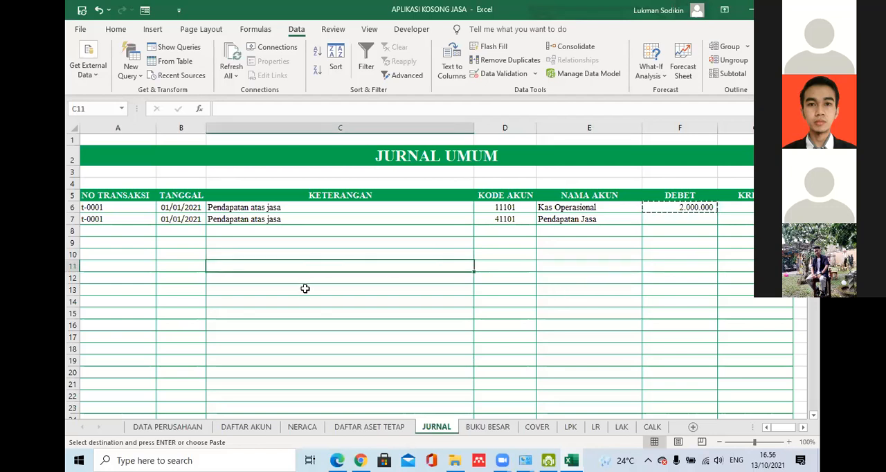
# - Enter the balance rule "Saldo Awal +Jumlah Debet-Jumlah Kredit" as a note in C13 of the JURNAL sheet
pyautogui.click(305, 287)
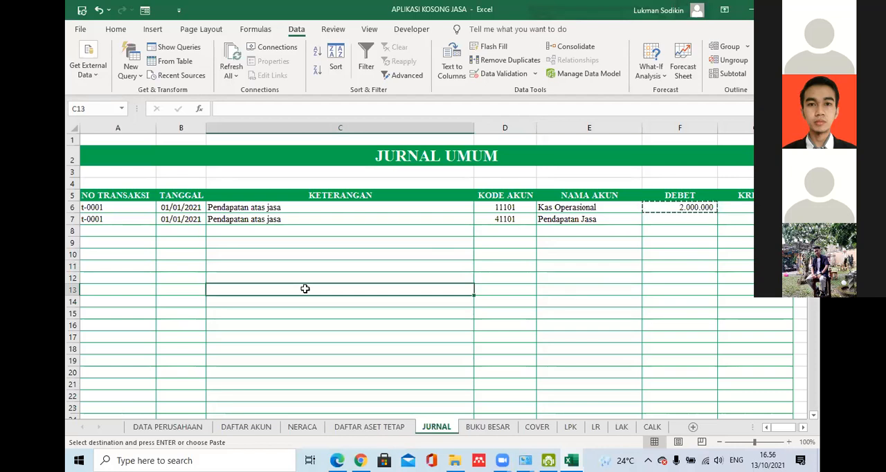
pyautogui.write('Saldo Awal')
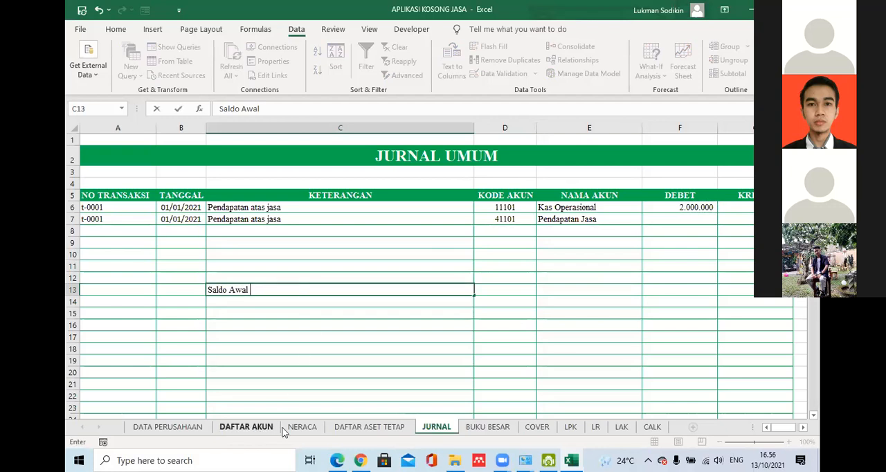
pyautogui.write(' +')
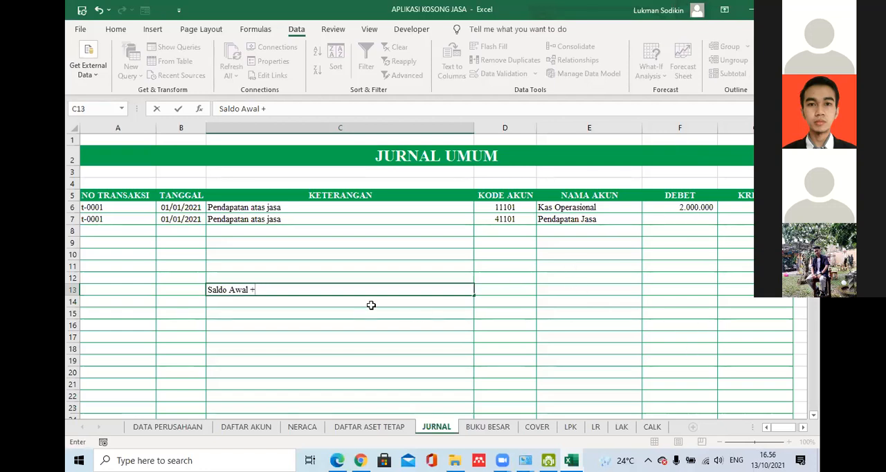
pyautogui.write('Jumlah ')
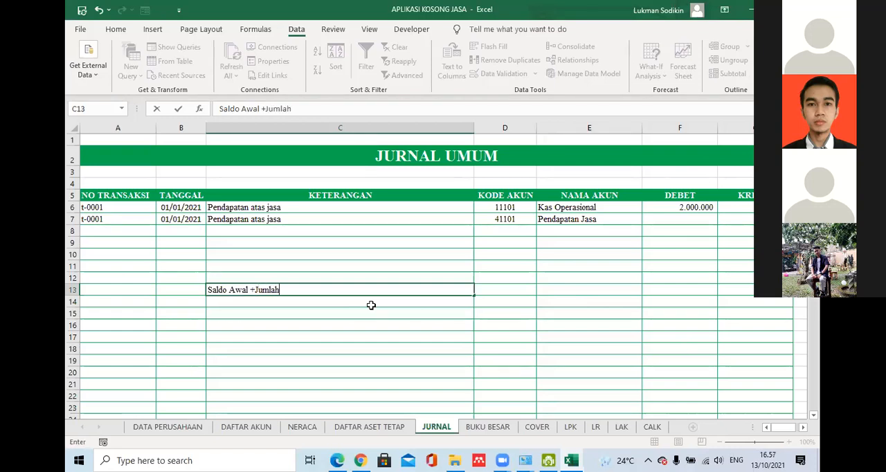
pyautogui.write('Debet-Jumlah')
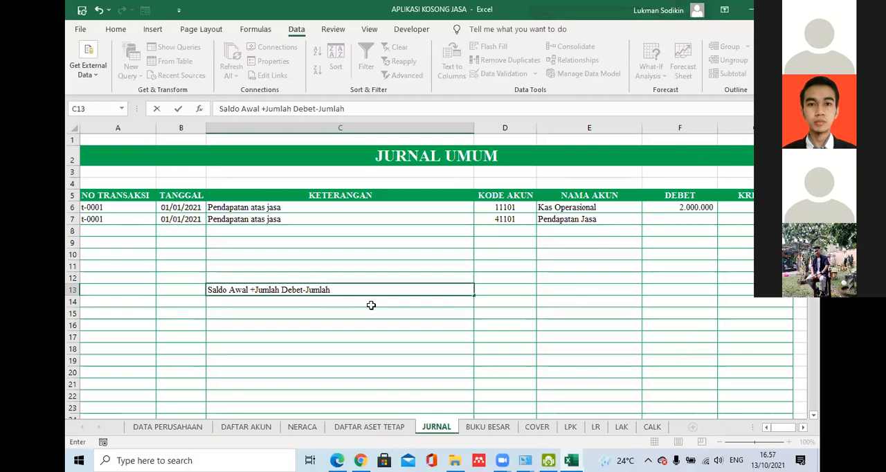
pyautogui.write(' Kredit')
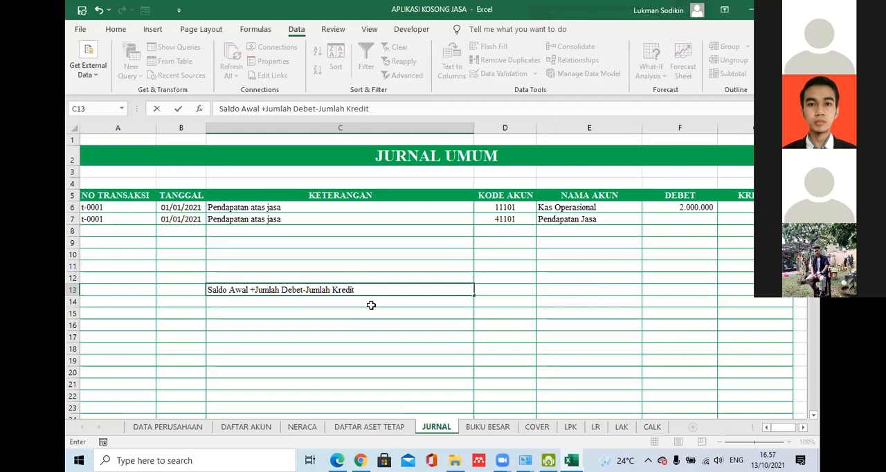
# - Label the note rows with Debet in B13 and Kredit in B14
pyautogui.click(198, 285)
pyautogui.write('Debet')
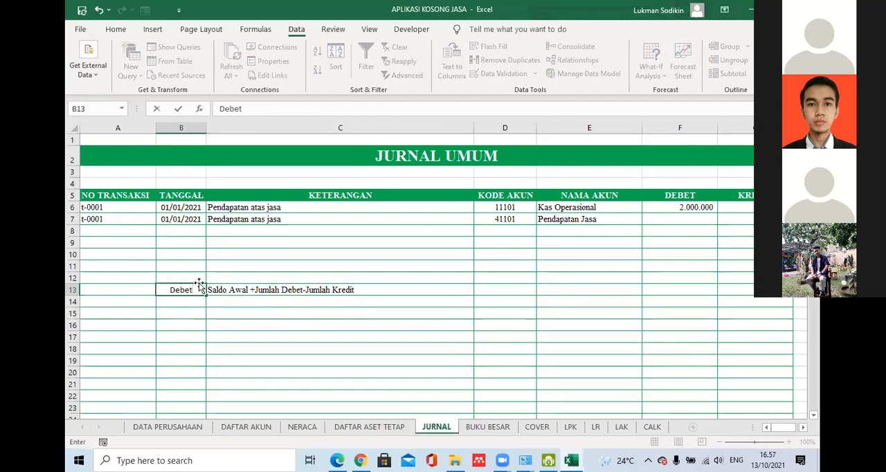
pyautogui.click(192, 297)
pyautogui.write('Kredit')
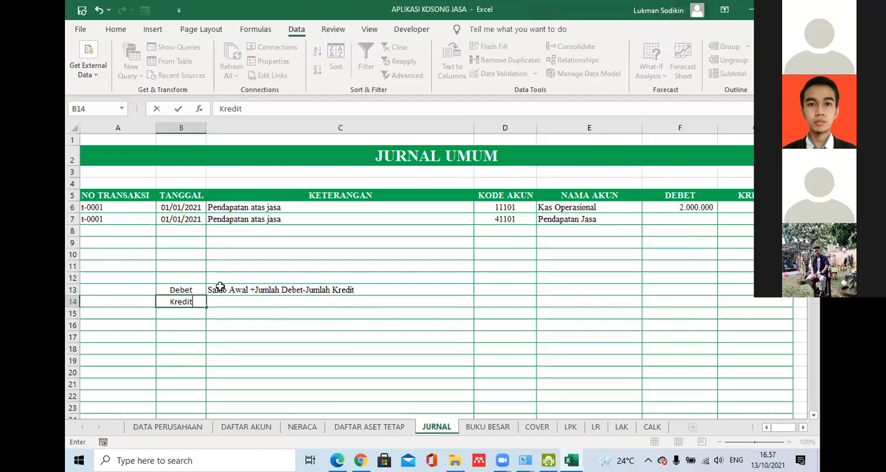
# - Copy the balance rule from C13 into C14 beside the Kredit label
pyautogui.click(219, 289)
pyautogui.hotkey('ctrl', 'c')
pyautogui.click(223, 301)
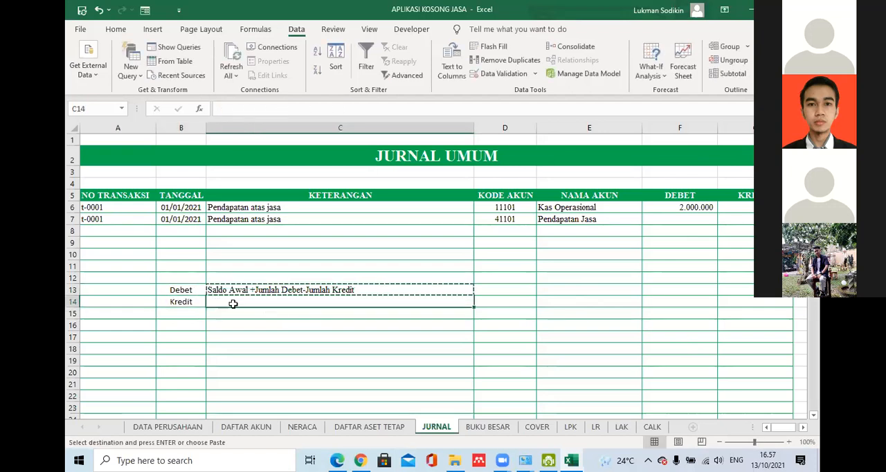
pyautogui.hotkey('ctrl', 'v')
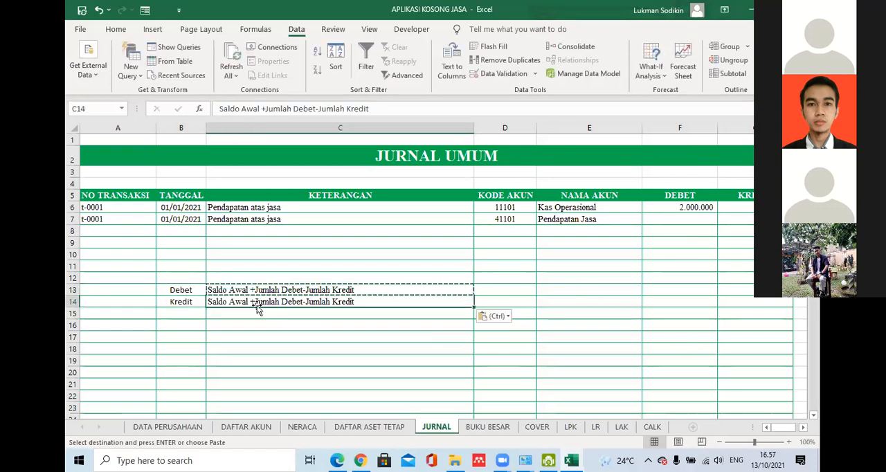
# - Swap the terms of the rule in C14 so that it reads "Saldo Awal +Jumlah Kredit-Jumlah Debet"
pyautogui.doubleClick(306, 302)
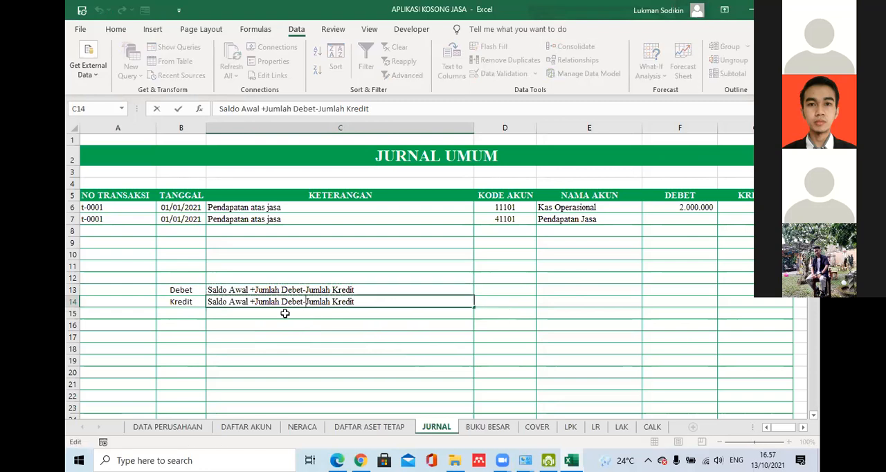
pyautogui.press('Left')
pyautogui.press('Left')
pyautogui.hotkey('shift', 'Left')
pyautogui.hotkey('shift', 'Left')
pyautogui.hotkey('shift', 'Left')
pyautogui.hotkey('shift', 'Left')
pyautogui.hotkey('shift', 'Left')
pyautogui.hotkey('shift', 'Left')
pyautogui.hotkey('shift', 'Left')
pyautogui.hotkey('shift', 'Left')
pyautogui.hotkey('shift', 'Left')
pyautogui.hotkey('shift', 'Left')
pyautogui.hotkey('shift', 'Left')
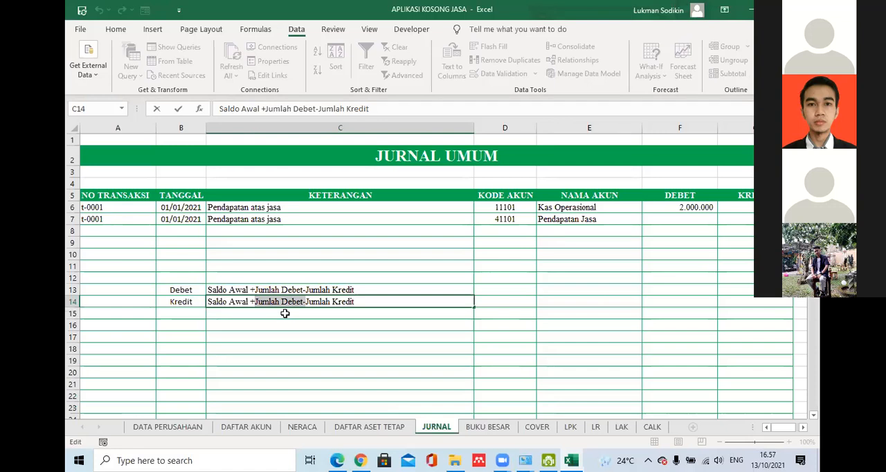
pyautogui.press('Delete')
pyautogui.press('Right')
pyautogui.press('Right')
pyautogui.press('Right')
pyautogui.press('Right')
pyautogui.press('Right')
pyautogui.press('Right')
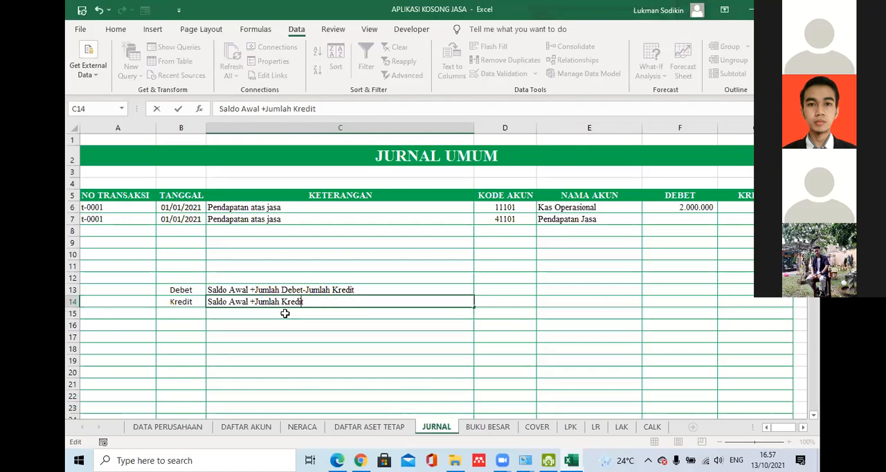
pyautogui.write('-')
pyautogui.hotkey('ctrl', 'v')
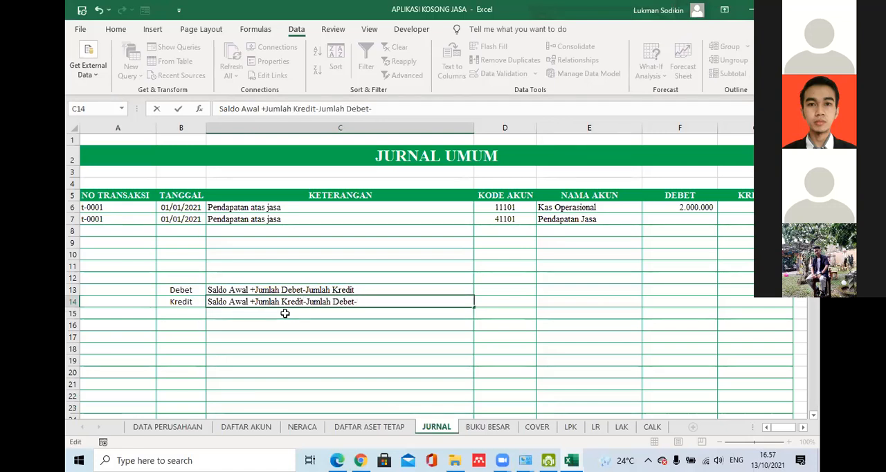
pyautogui.press('BackSpace')
pyautogui.press('Return')
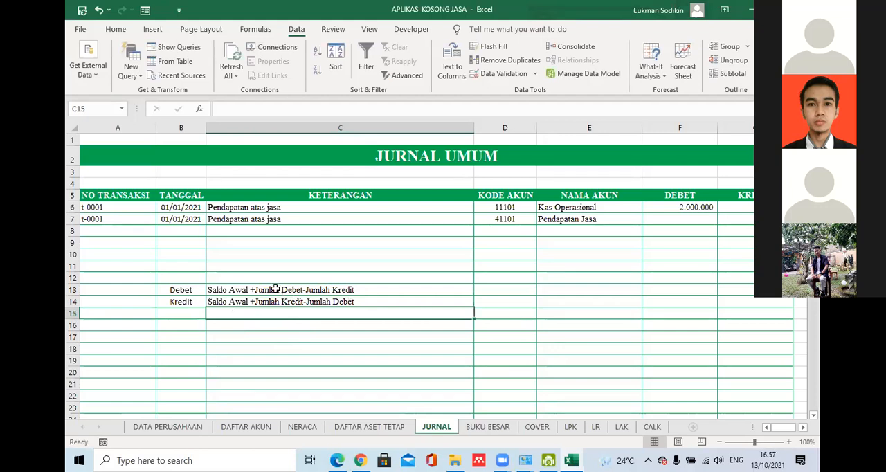
# - Clear the Debet and Kredit balance rule notes from B13:C14
pyautogui.click(277, 290)
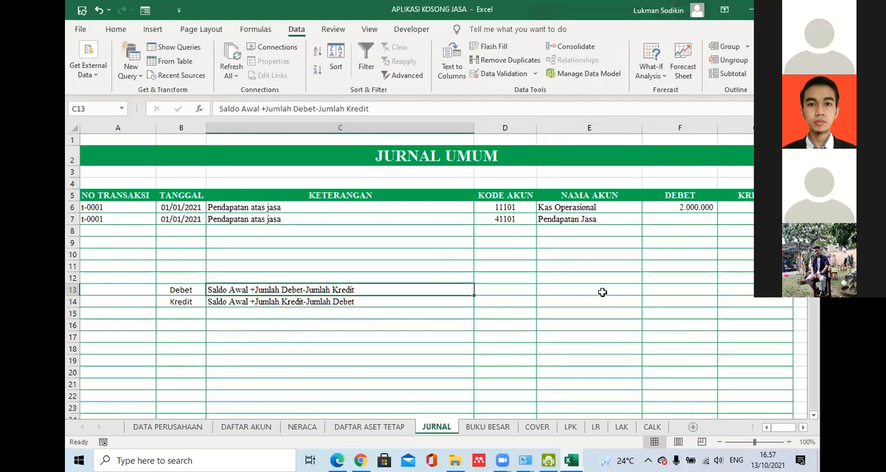
pyautogui.click(171, 279)
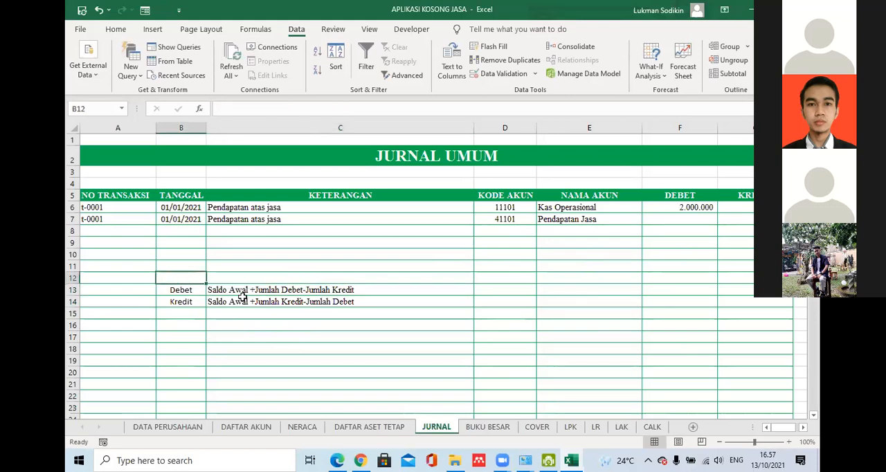
pyautogui.click(360, 303)
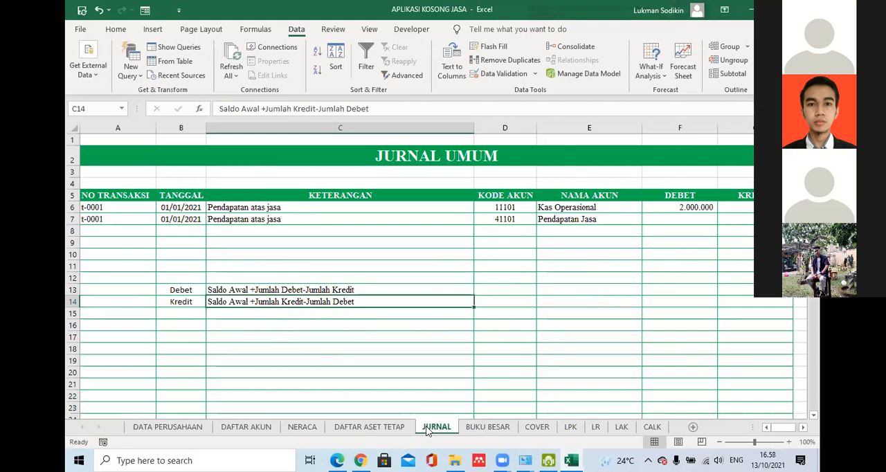
pyautogui.moveTo(196, 287); pyautogui.dragTo(217, 302)
pyautogui.press('Delete')
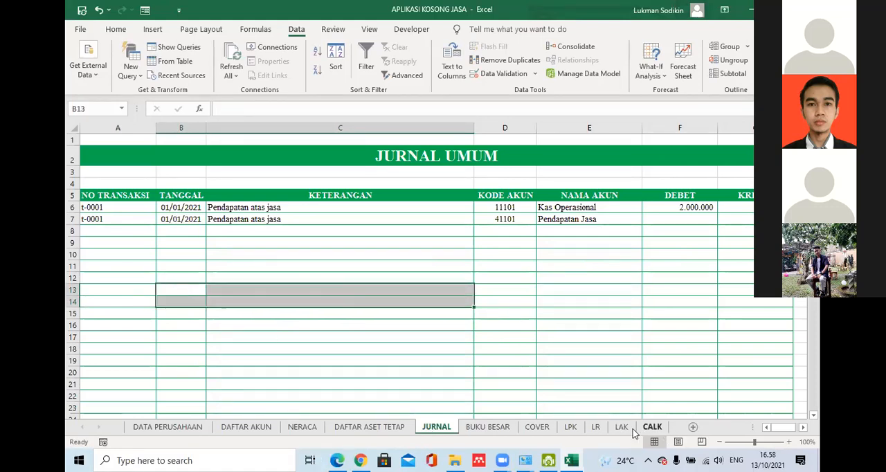
# - Open the CALK sheet and skim its notes to the financial statements down to the asset sections
pyautogui.click(652, 427)
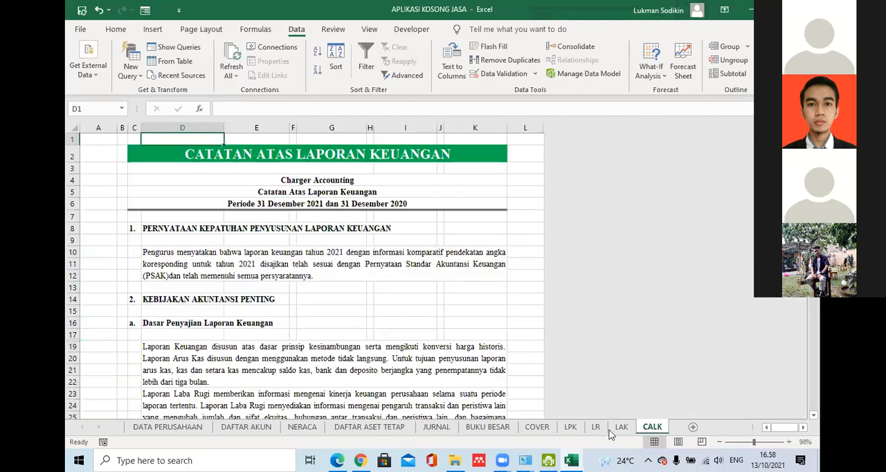
pyautogui.scroll(-8, 814, 392)
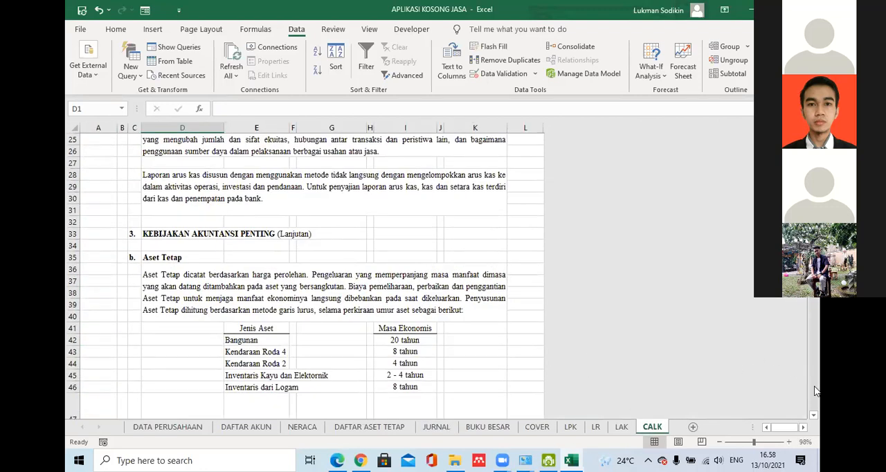
pyautogui.scroll(-15, 814, 391)
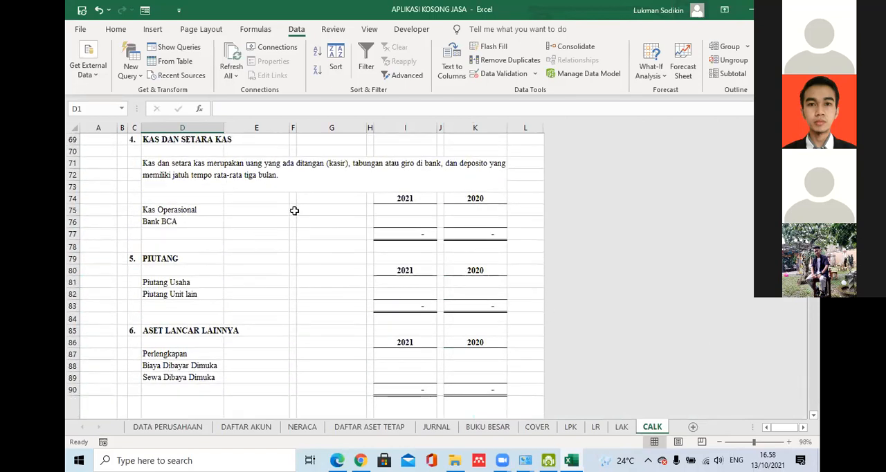
pyautogui.scroll(1, 706, 233)
pyautogui.scroll(20, 580, 298)
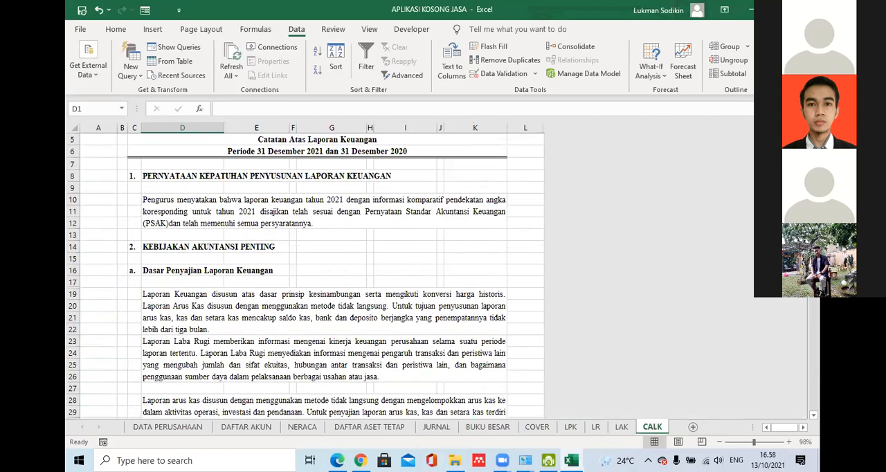
pyautogui.scroll(2, 305, 276)
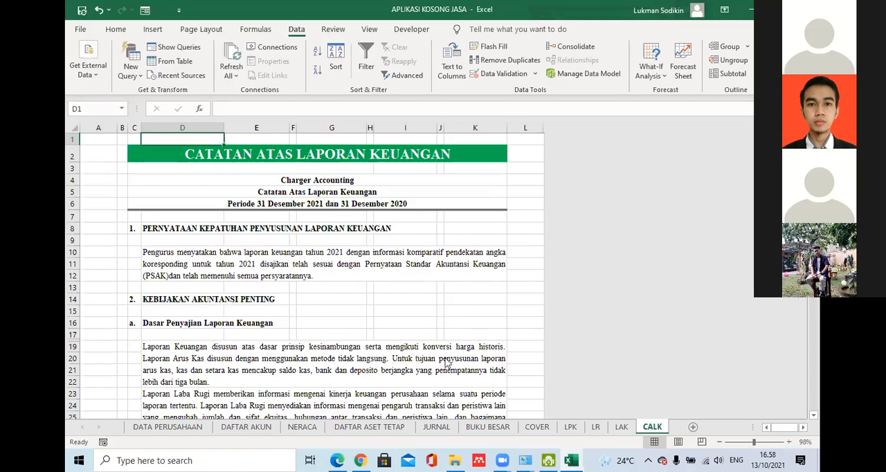
# - Read through the accounting policy notes on the CALK sheet as far as the Kas dan Setara Kas and Piutang tables
pyautogui.click(813, 415)
pyautogui.click(813, 416)
pyautogui.click(814, 416)
pyautogui.click(813, 416)
pyautogui.click(814, 416)
pyautogui.click(814, 416)
pyautogui.click(813, 416)
pyautogui.click(814, 417)
pyautogui.click(813, 417)
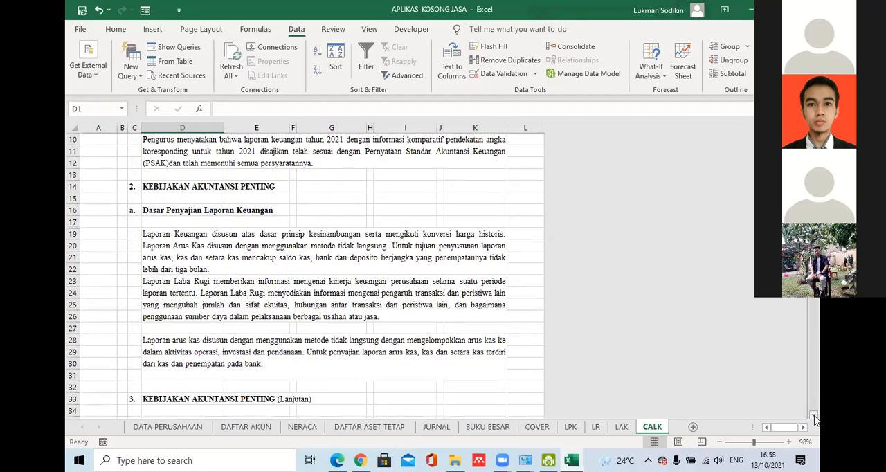
pyautogui.click(814, 416)
pyautogui.click(813, 417)
pyautogui.click(814, 416)
pyautogui.click(813, 416)
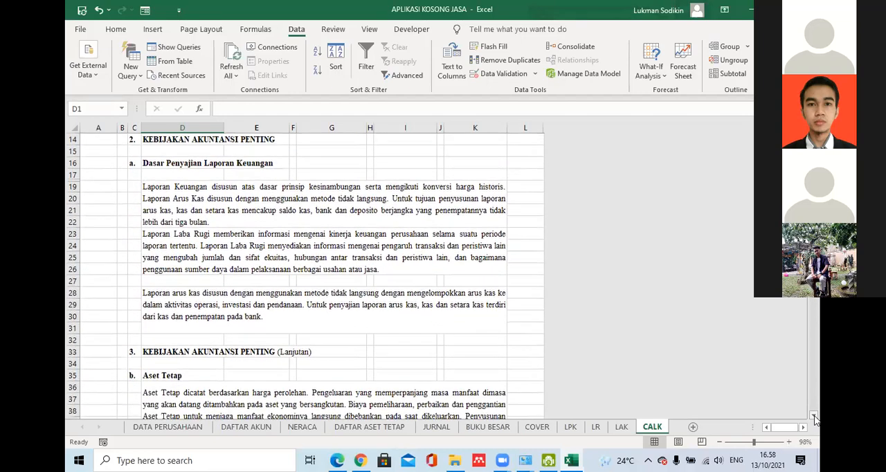
pyautogui.click(813, 417)
pyautogui.click(813, 417)
pyautogui.click(814, 416)
pyautogui.click(814, 416)
pyautogui.click(813, 417)
pyautogui.click(814, 416)
pyautogui.click(814, 417)
pyautogui.click(814, 416)
pyautogui.click(813, 417)
pyautogui.click(813, 417)
pyautogui.click(814, 416)
pyautogui.click(814, 416)
pyautogui.click(813, 416)
pyautogui.click(814, 416)
pyautogui.click(813, 417)
pyautogui.click(814, 416)
pyautogui.click(813, 417)
pyautogui.click(814, 416)
pyautogui.click(813, 416)
pyautogui.click(814, 416)
pyautogui.click(813, 416)
pyautogui.click(814, 416)
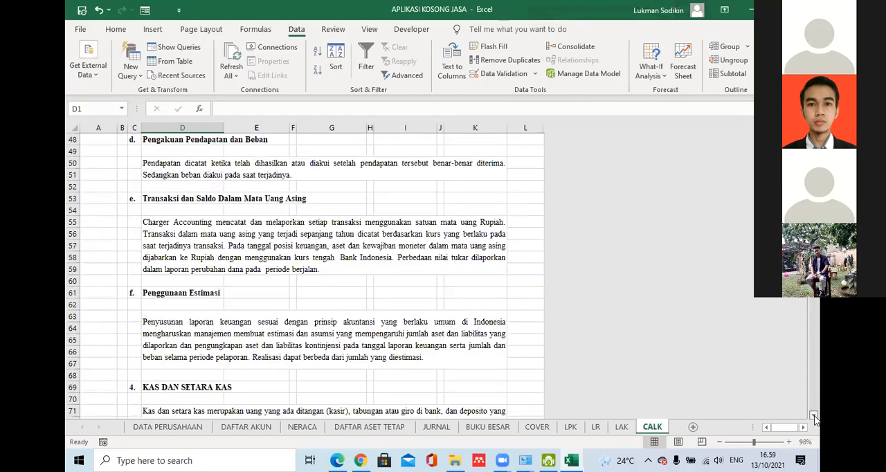
pyautogui.click(813, 417)
pyautogui.click(814, 417)
pyautogui.click(814, 416)
pyautogui.click(813, 416)
pyautogui.click(813, 416)
pyautogui.click(814, 417)
pyautogui.click(813, 417)
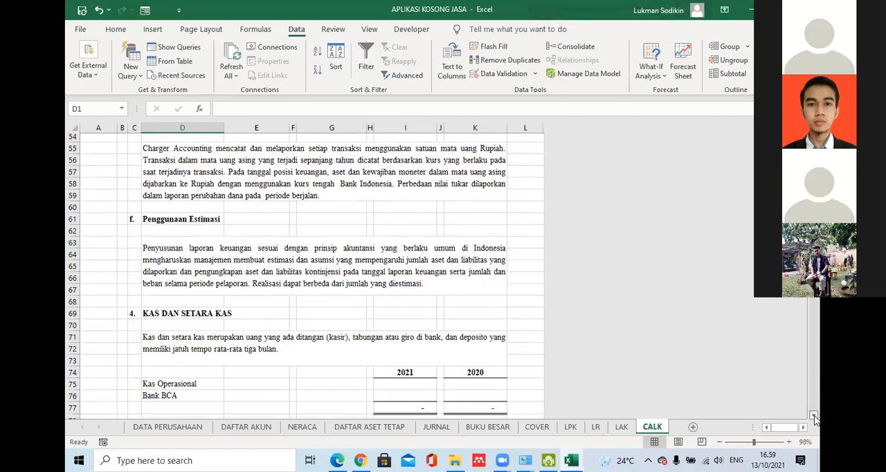
pyautogui.click(813, 417)
pyautogui.click(813, 416)
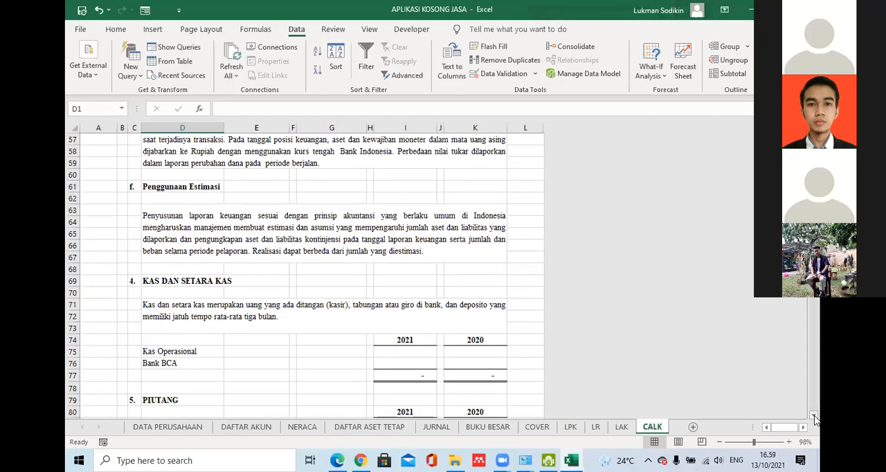
pyautogui.click(813, 417)
pyautogui.click(814, 416)
pyautogui.click(814, 416)
pyautogui.click(814, 417)
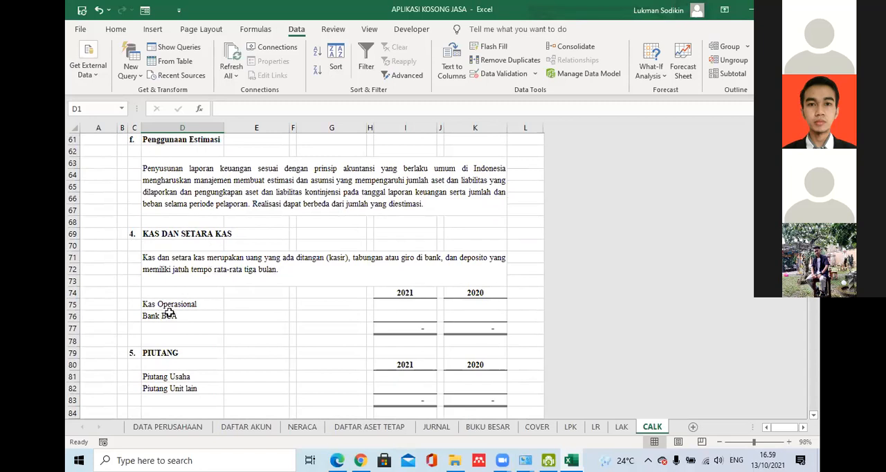
# - Examine the Kas Operasional and Bank BCA rows and the year heading formulas in the Kas dan Setara Kas table
pyautogui.click(194, 303)
pyautogui.click(169, 319)
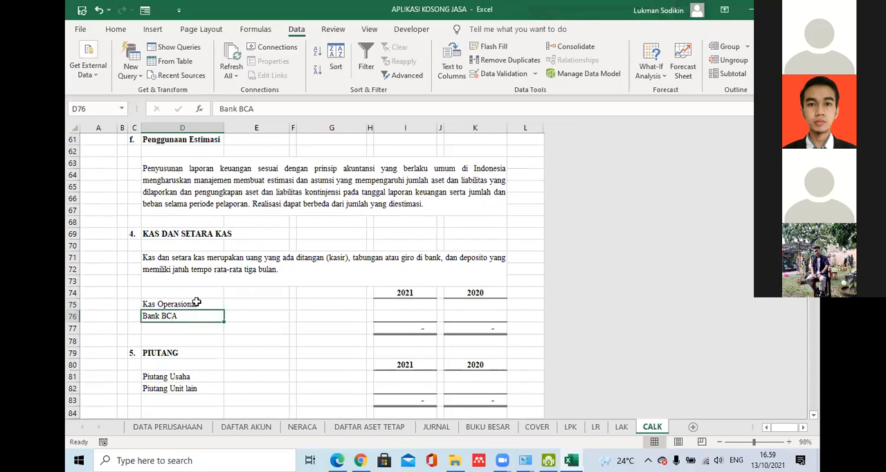
pyautogui.click(196, 302)
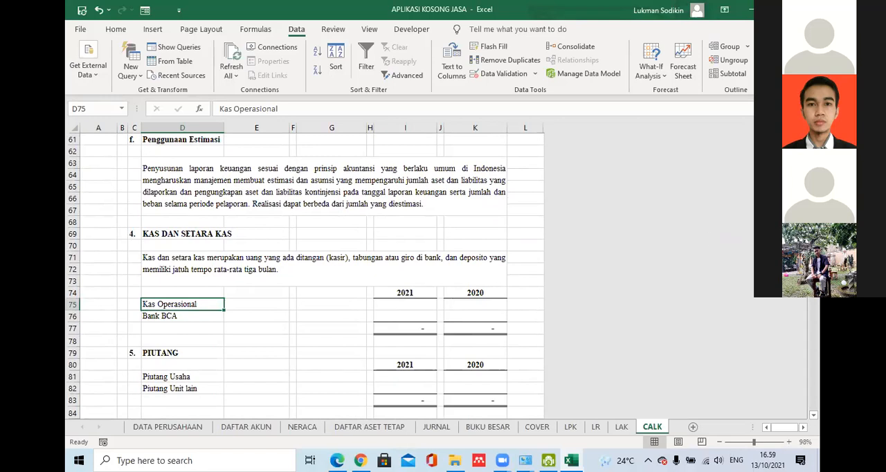
pyautogui.click(407, 293)
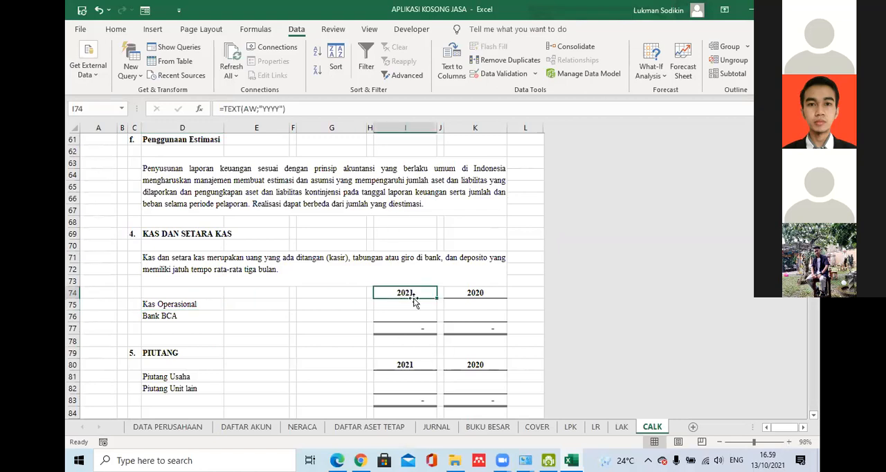
pyautogui.press('Down')
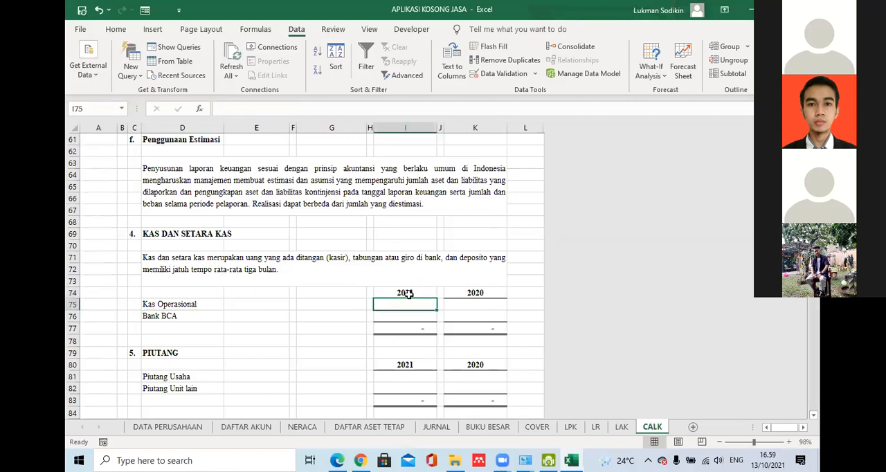
pyautogui.press('Up')
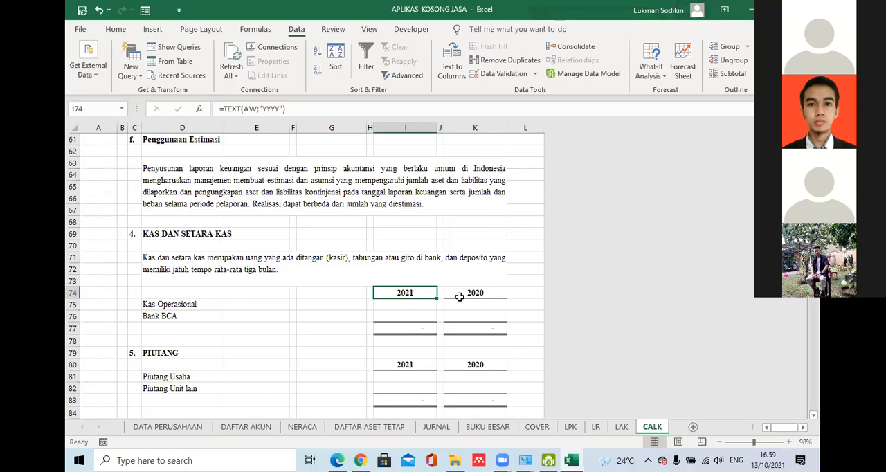
pyautogui.click(484, 295)
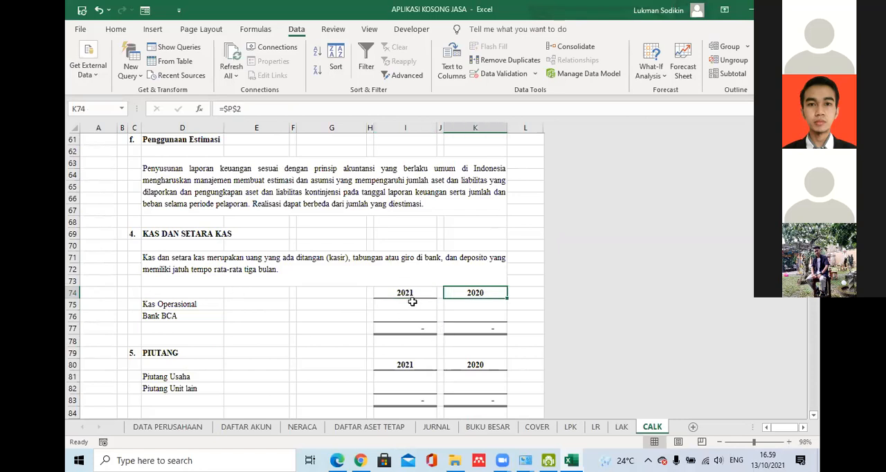
pyautogui.click(470, 365)
pyautogui.click(458, 296)
pyautogui.click(405, 293)
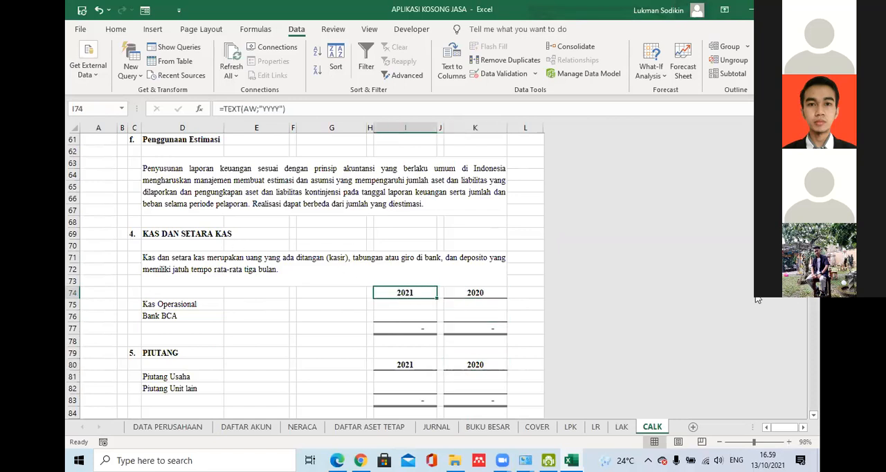
pyautogui.click(191, 430)
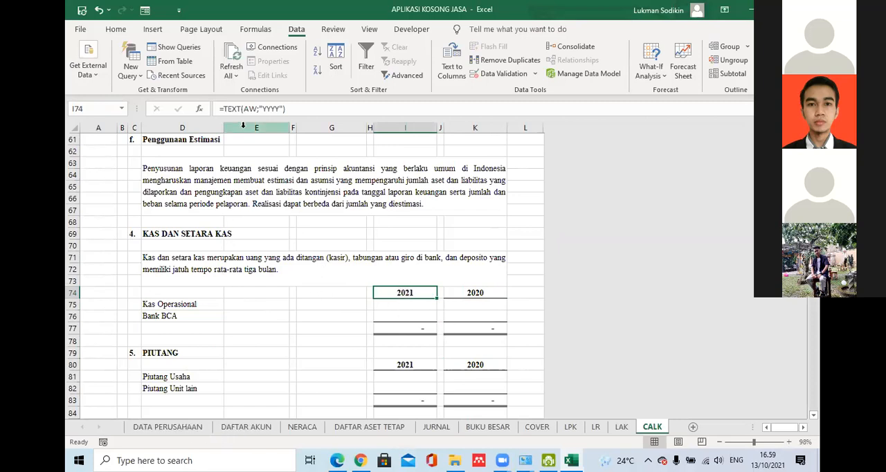
# - Replace the year heading in I74 with the formula =TEXT(AK;"yyyy"), using the defined name AK
pyautogui.write('=')
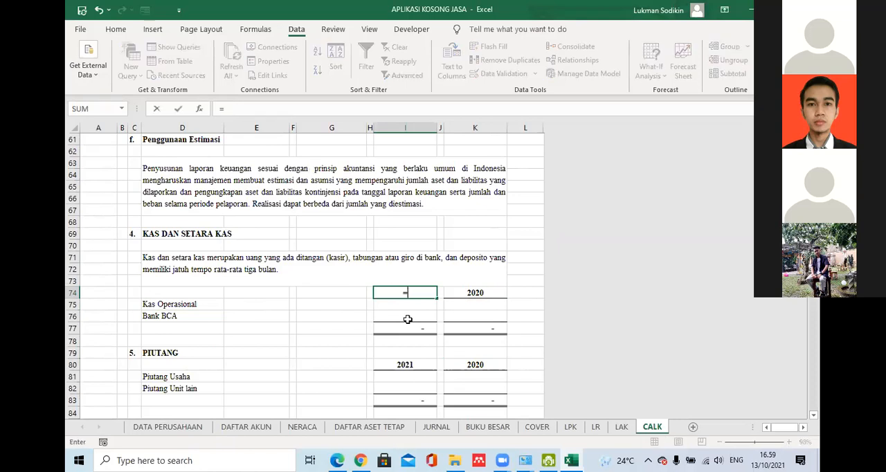
pyautogui.write('text')
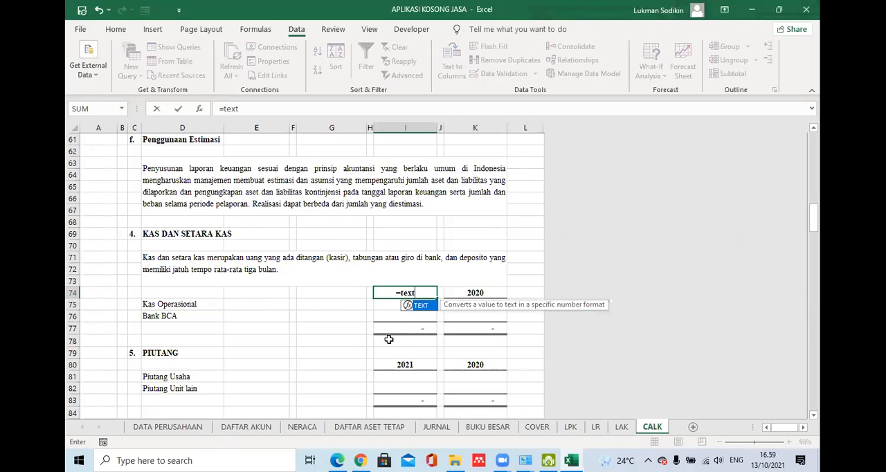
pyautogui.click(503, 459)
pyautogui.click(503, 459)
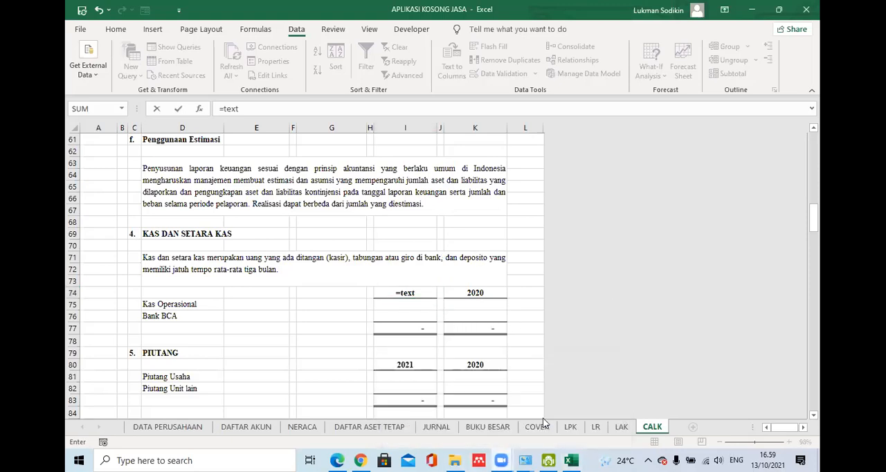
pyautogui.click(421, 292)
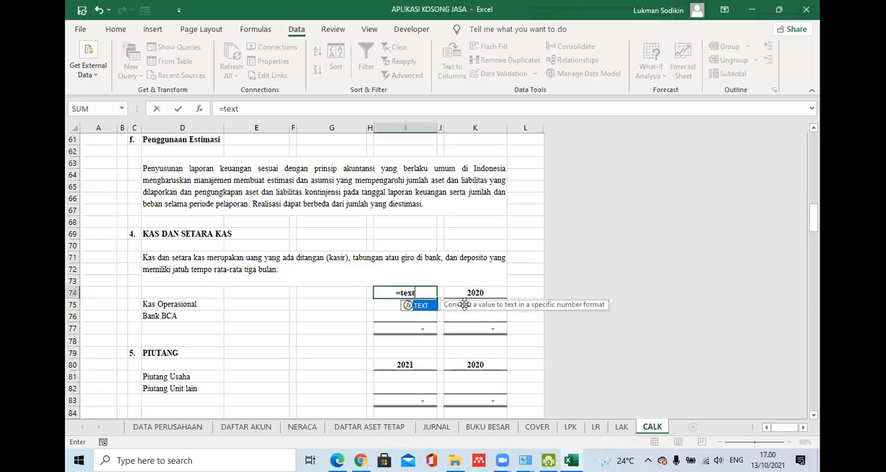
pyautogui.write('(')
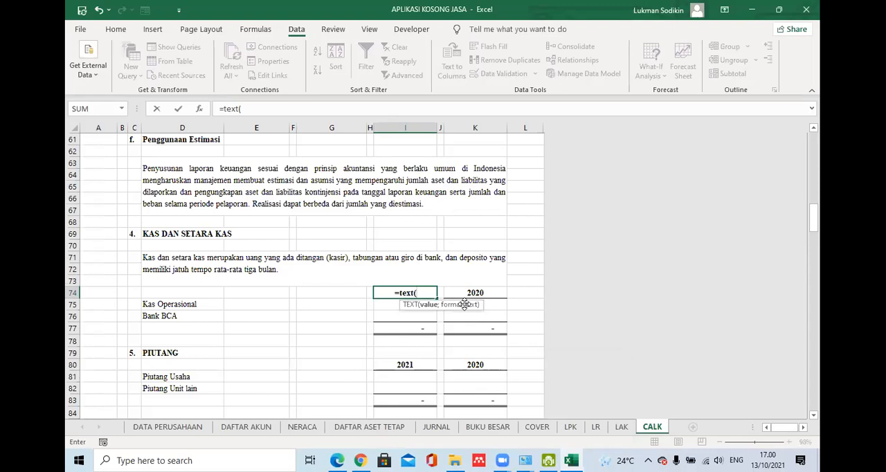
pyautogui.write('ak')
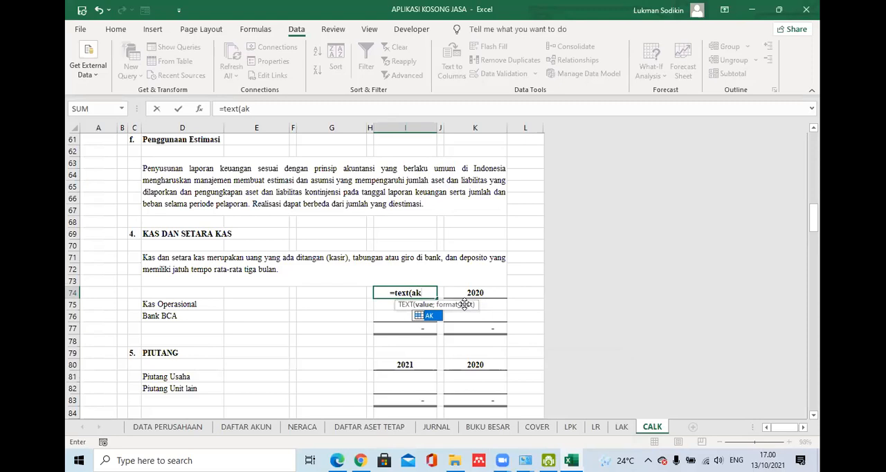
pyautogui.doubleClick(428, 318)
pyautogui.write(';')
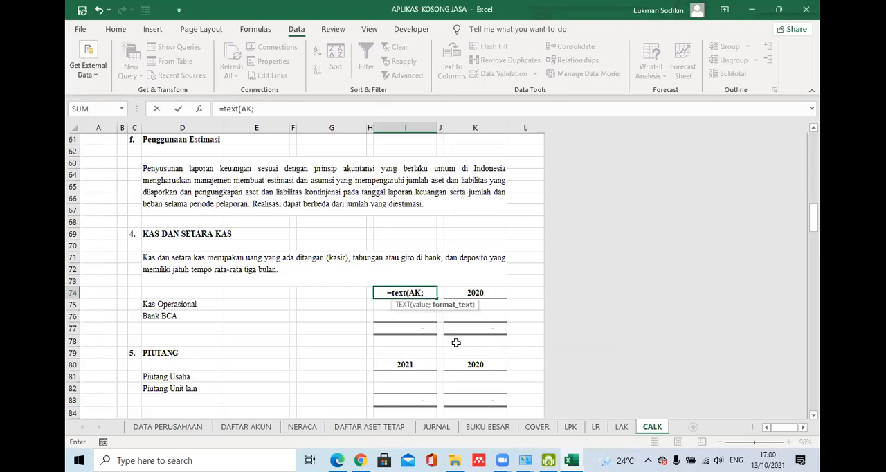
pyautogui.write('"')
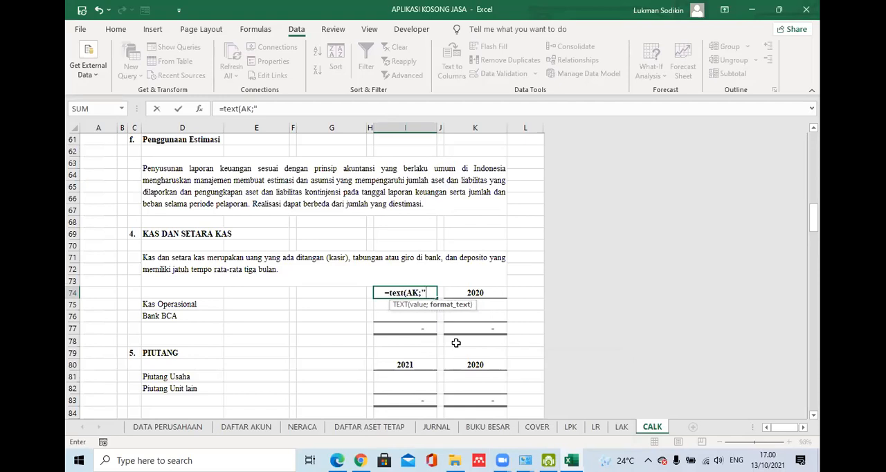
pyautogui.write('yyyy")')
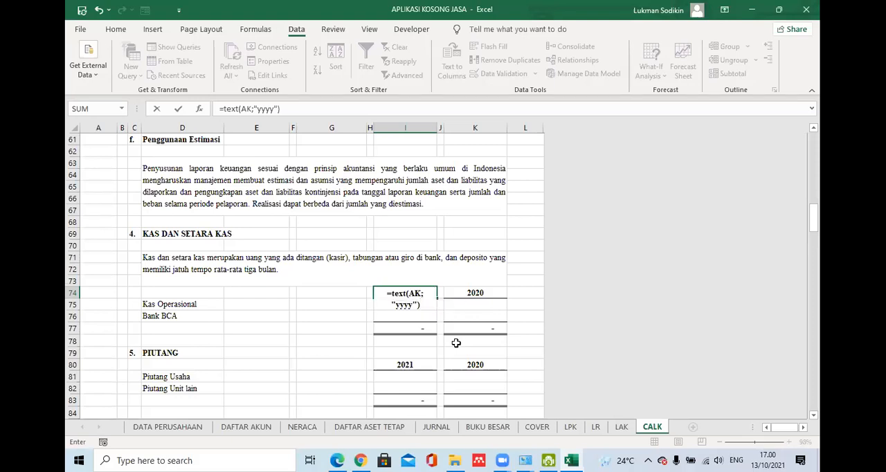
pyautogui.hotkey('ctrl', 'Return')
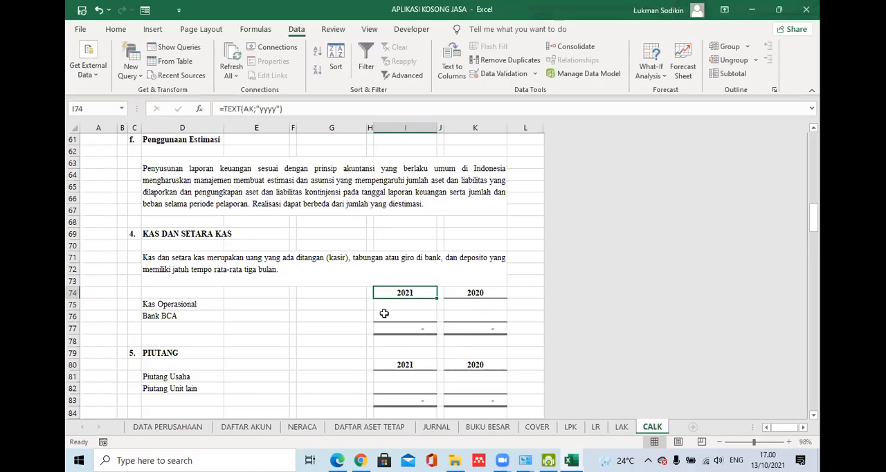
# - Calculate the prior-year heading in K74 with =I74-1 and check the formulas of both year headings
pyautogui.click(481, 299)
pyautogui.click(487, 290)
pyautogui.write('=')
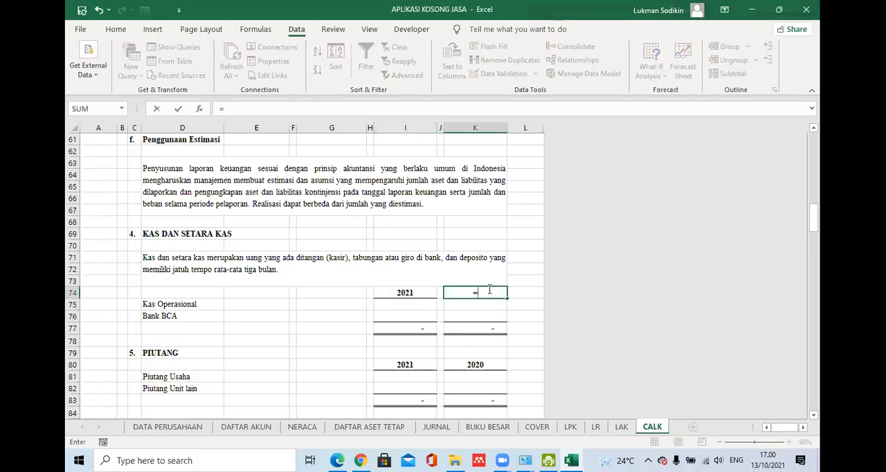
pyautogui.click(402, 291)
pyautogui.write('-1')
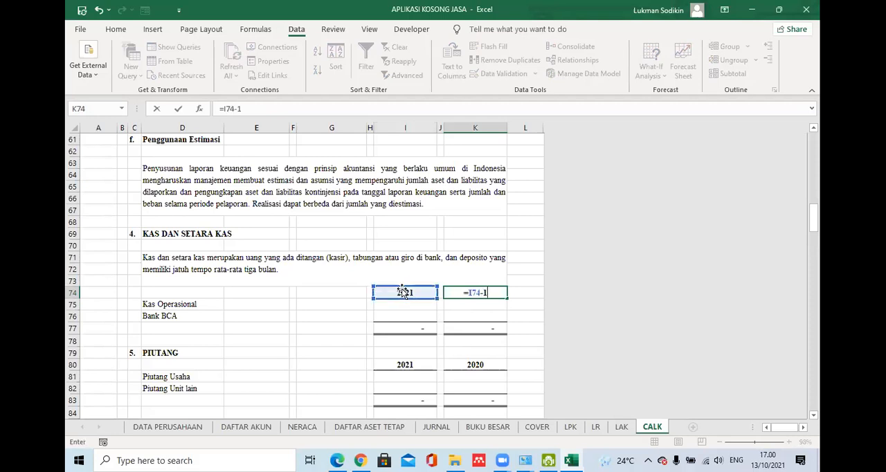
pyautogui.press('Return')
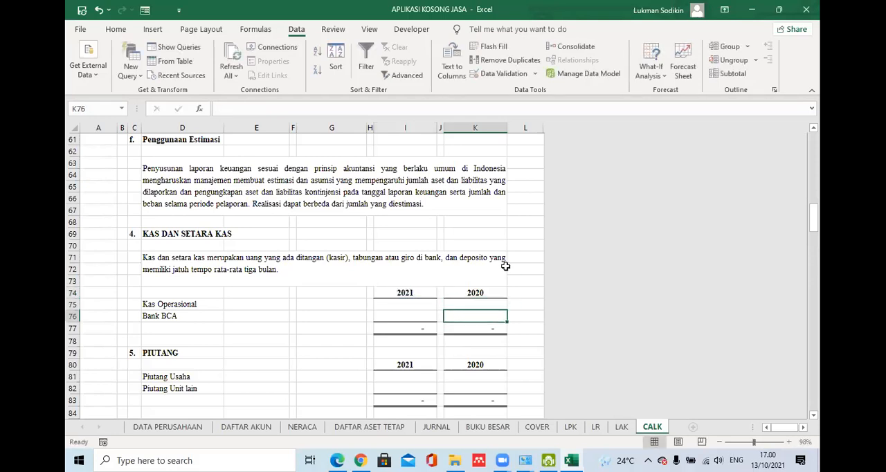
pyautogui.click(474, 295)
pyautogui.click(425, 291)
pyautogui.click(447, 292)
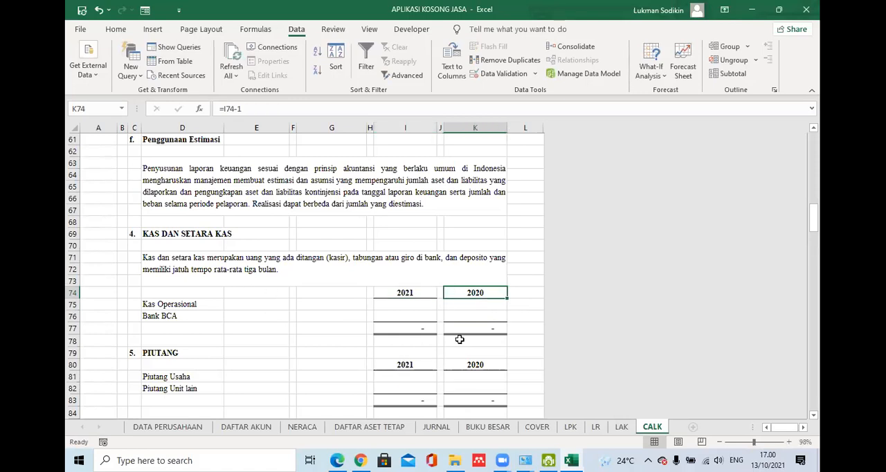
pyautogui.click(404, 292)
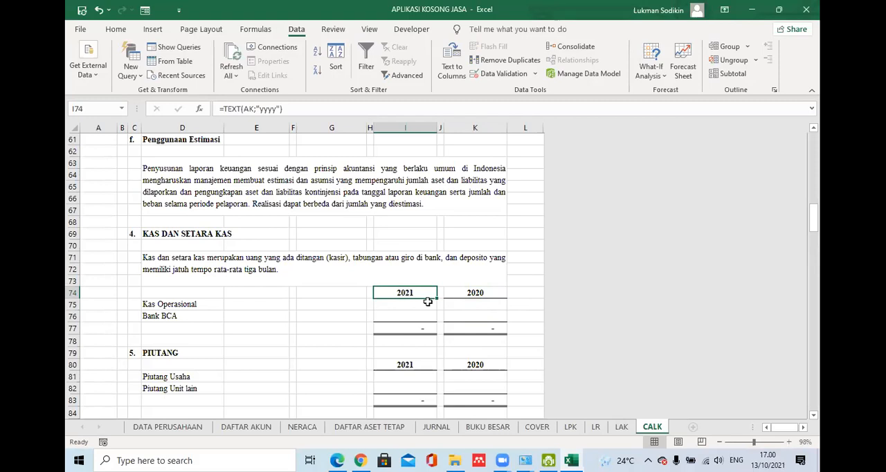
pyautogui.click(408, 315)
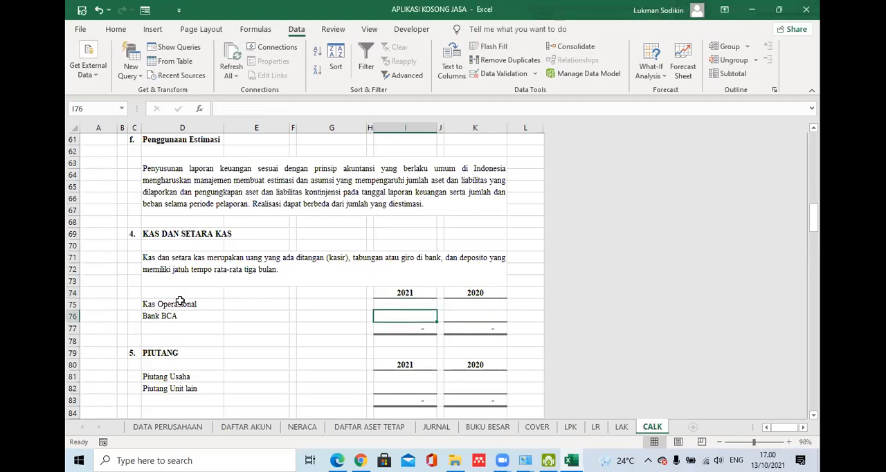
# - Begin a VLOOKUP formula in K75 with the Kas Operasional name in D75 as lookup value and the defined name DA as table
pyautogui.click(179, 302)
pyautogui.click(440, 316)
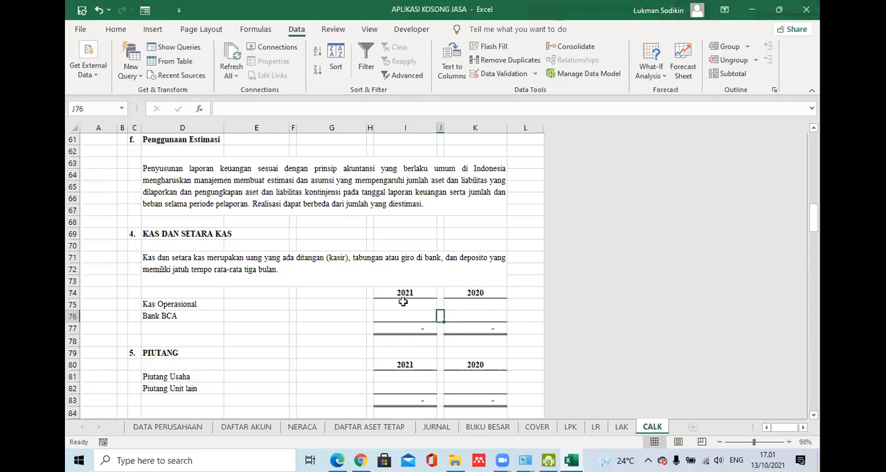
pyautogui.click(455, 304)
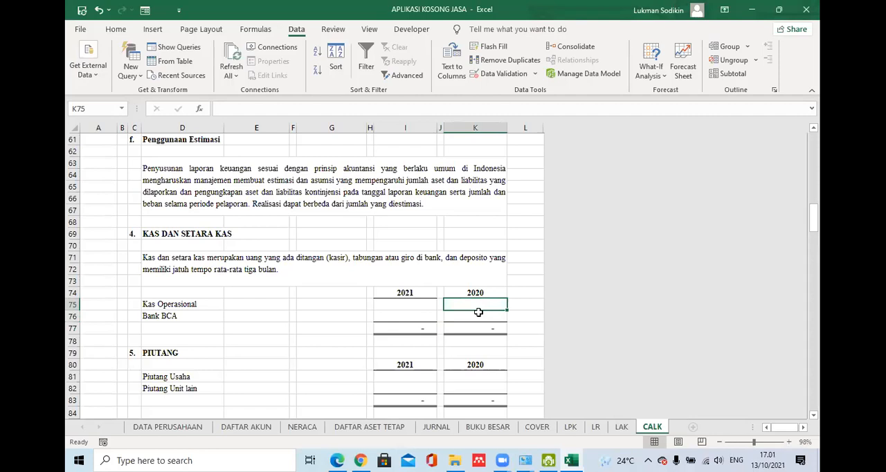
pyautogui.write('=v')
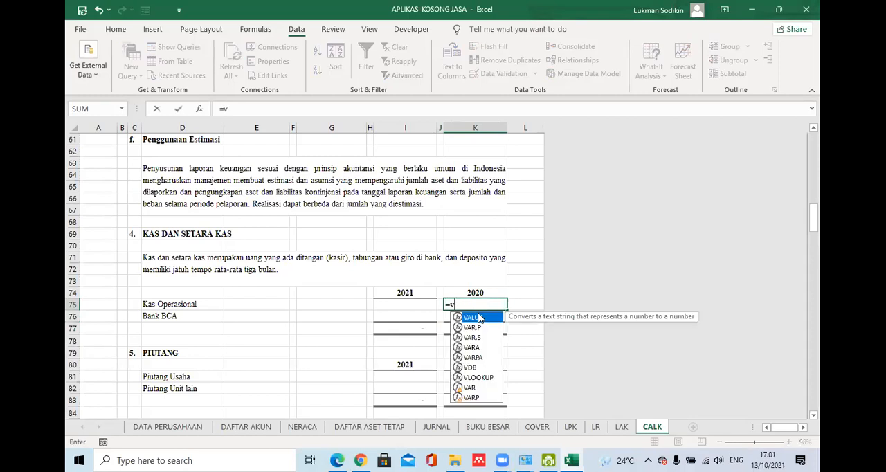
pyautogui.write('lo')
pyautogui.doubleClick(486, 318)
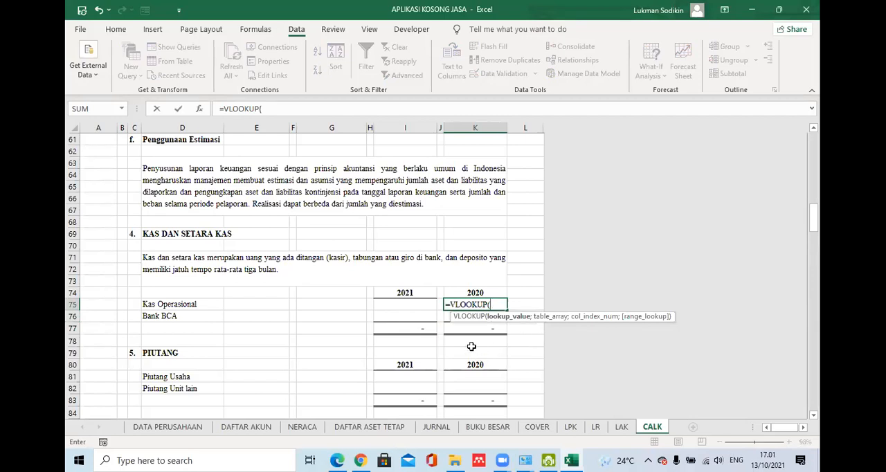
pyautogui.click(170, 304)
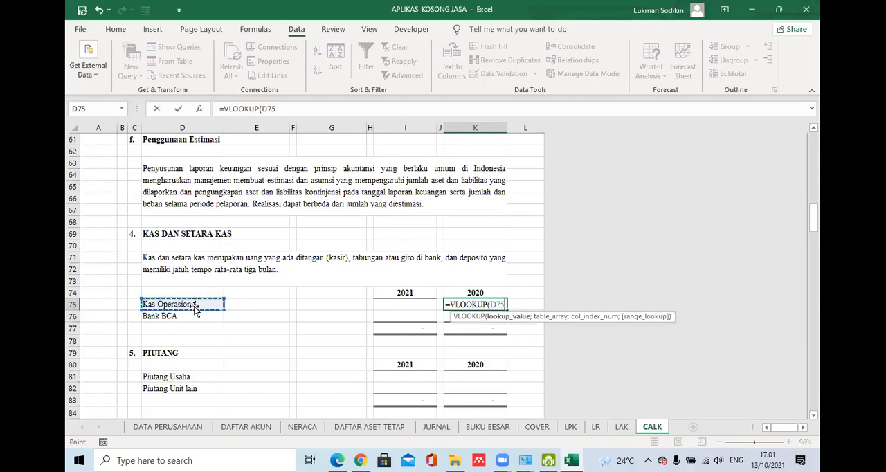
pyautogui.write(';')
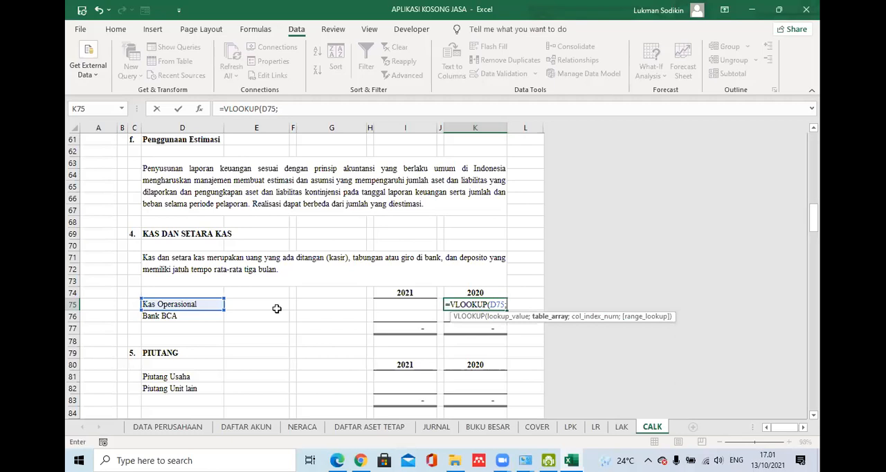
pyautogui.write('DA')
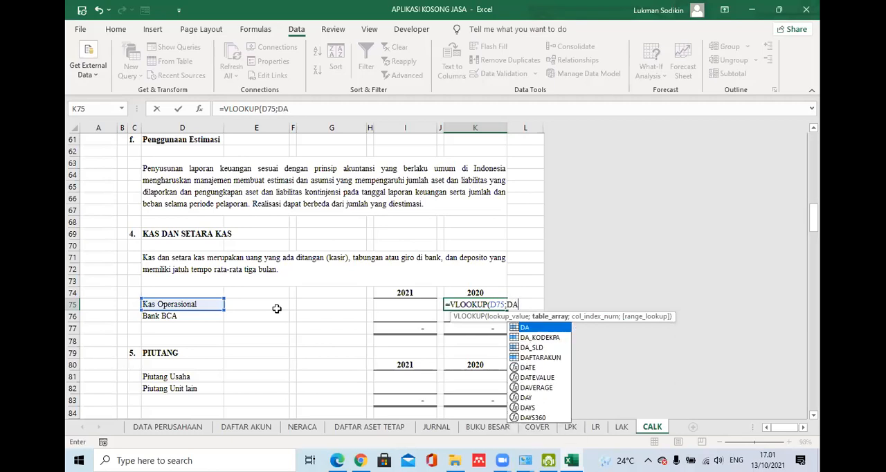
pyautogui.write(';')
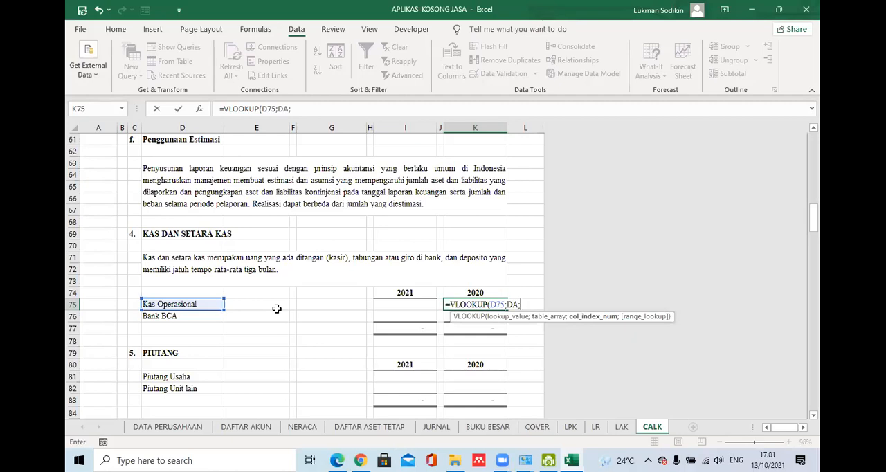
# - Complete the K75 lookup with column 4 and an exact match as =VLOOKUP(D75;DA;4;FALSE), removing the stray sheet reference
pyautogui.click(249, 427)
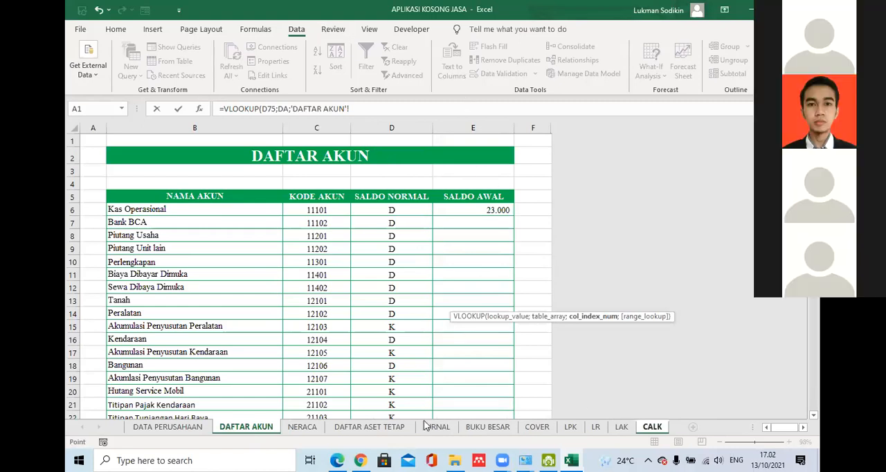
pyautogui.click(654, 426)
pyautogui.moveTo(318, 109); pyautogui.dragTo(291, 109)
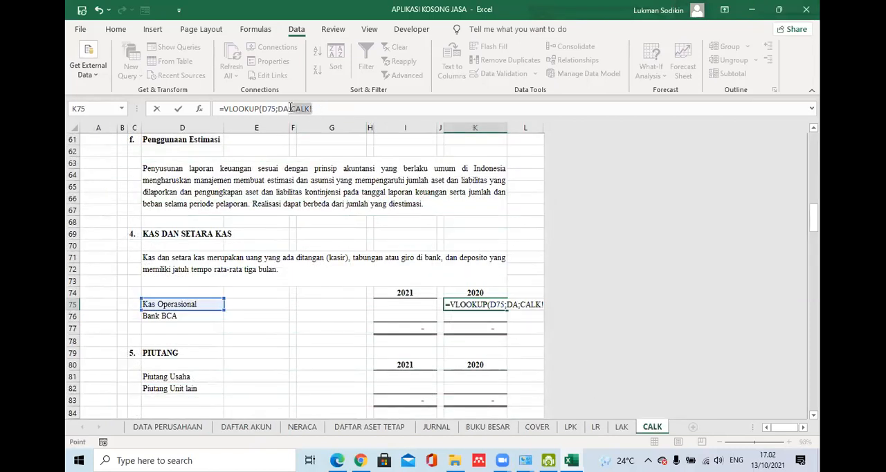
pyautogui.press('BackSpace')
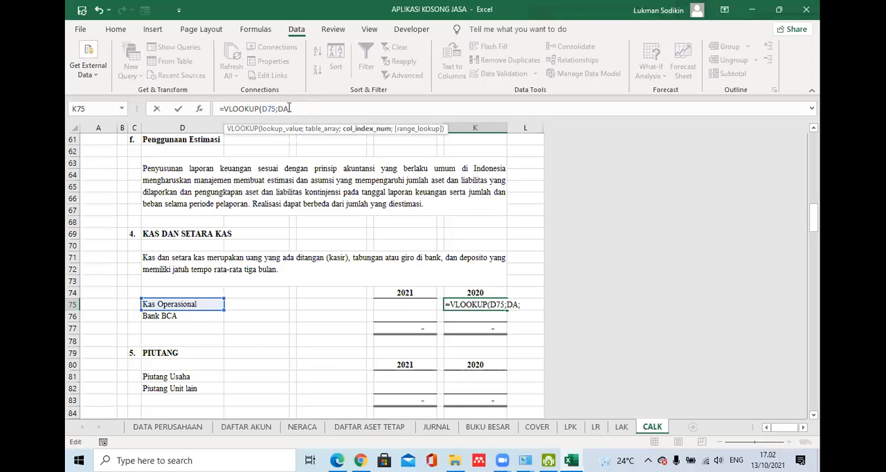
pyautogui.write('4;false')
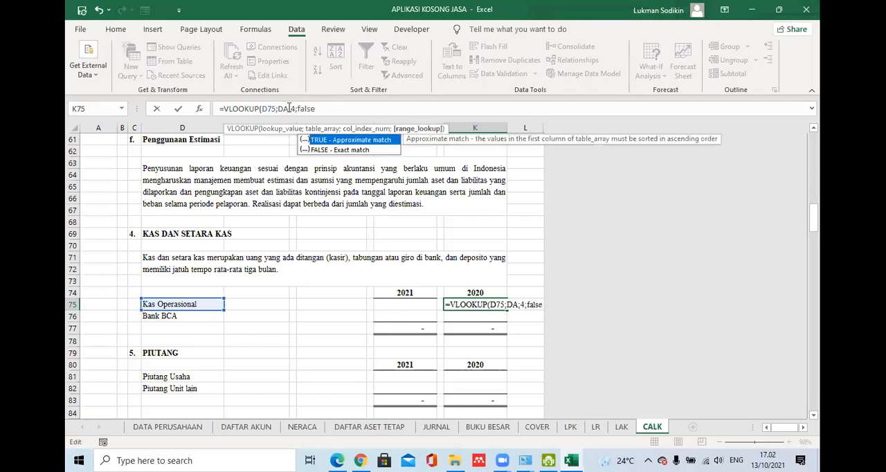
pyautogui.write(')')
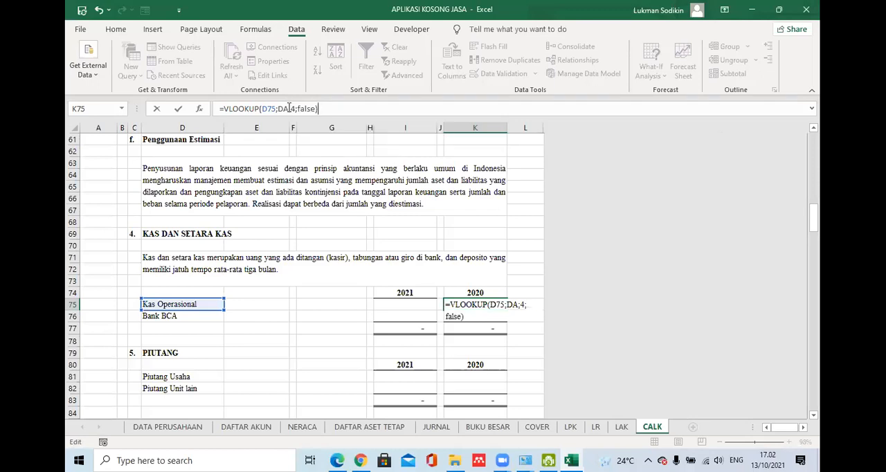
pyautogui.press('Return')
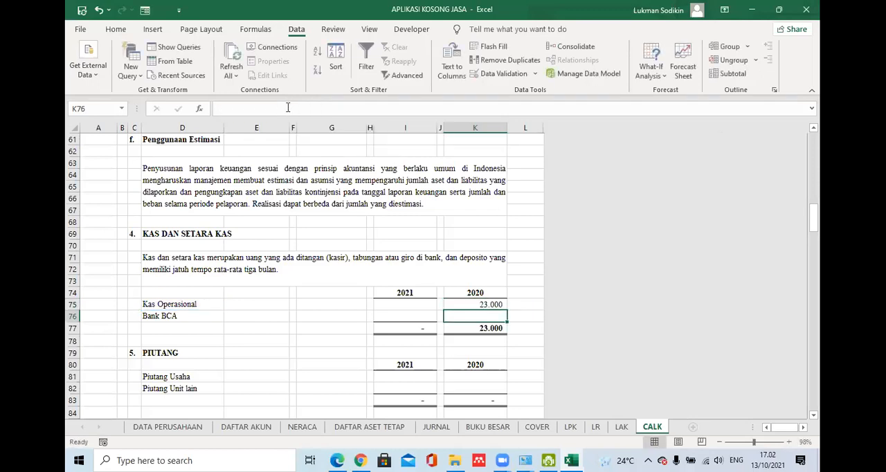
# - Fill the K75 lookup formula down to K76 for Bank BCA and check the copied formula
pyautogui.click(497, 305)
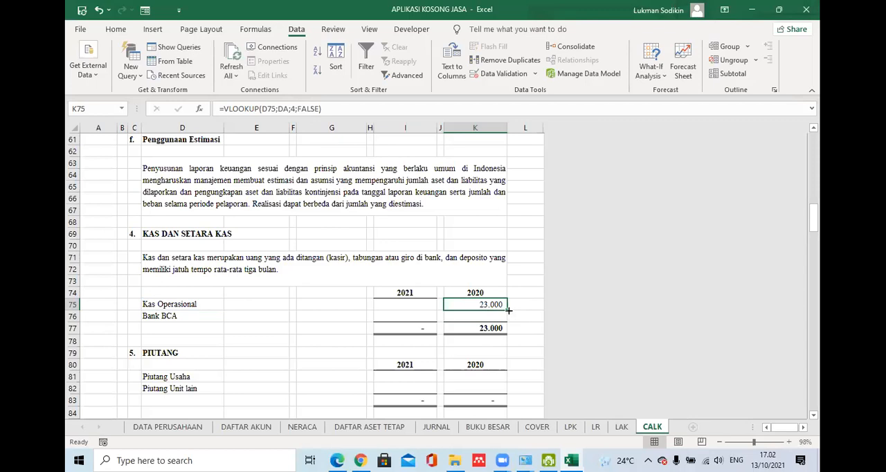
pyautogui.moveTo(507, 313); pyautogui.dragTo(507, 320)
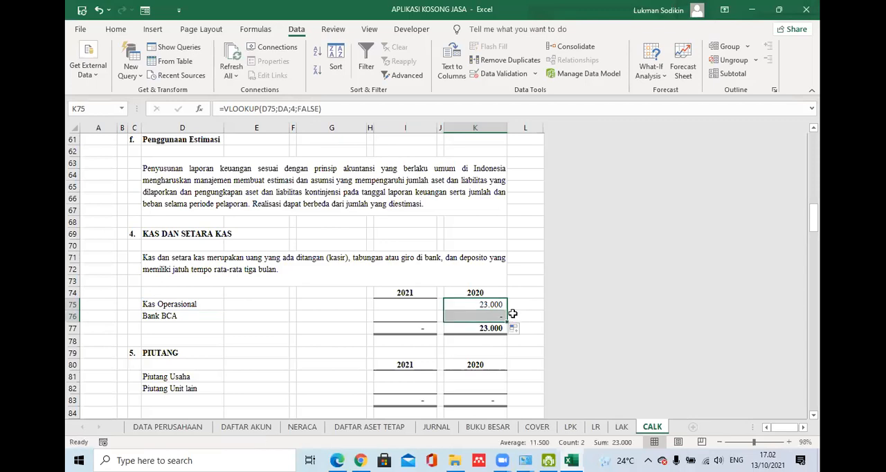
pyautogui.click(487, 312)
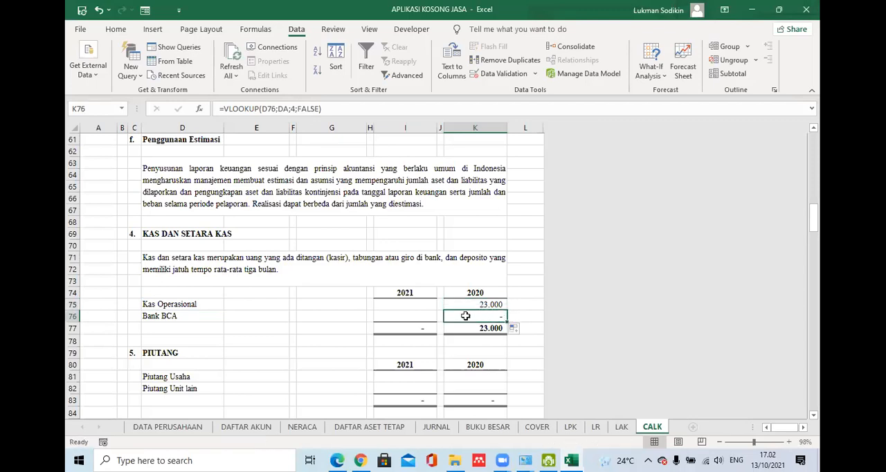
# - Enter an opening balance of 1.000 for Bank BCA in E7 of the DAFTAR AKUN sheet and return to CALK
pyautogui.click(272, 426)
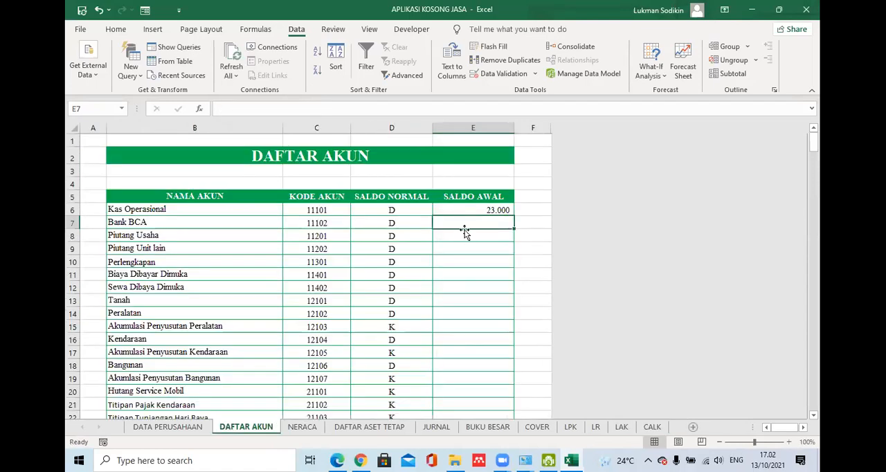
pyautogui.write('1000')
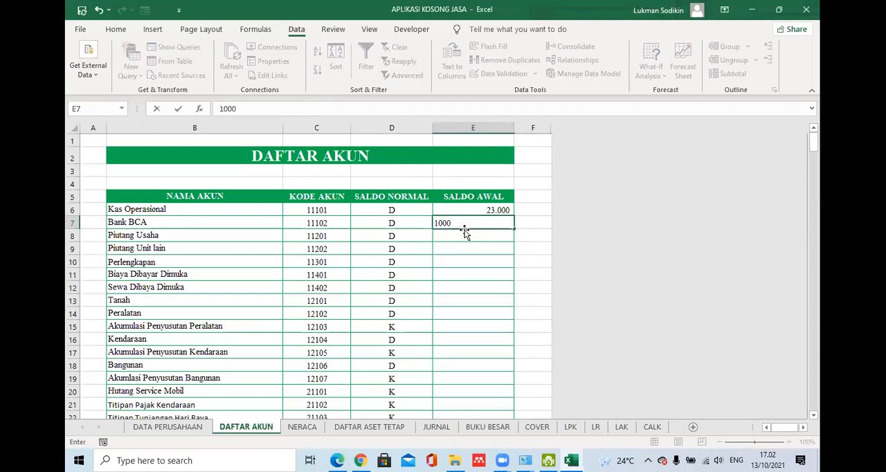
pyautogui.press('Return')
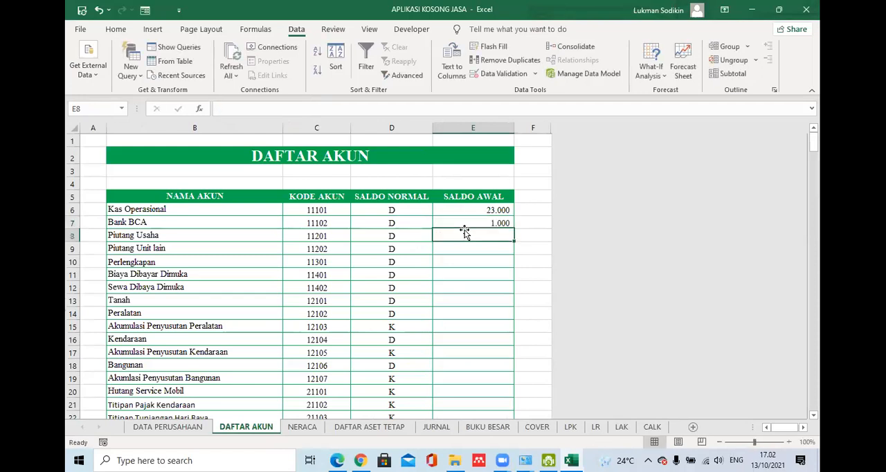
pyautogui.click(651, 427)
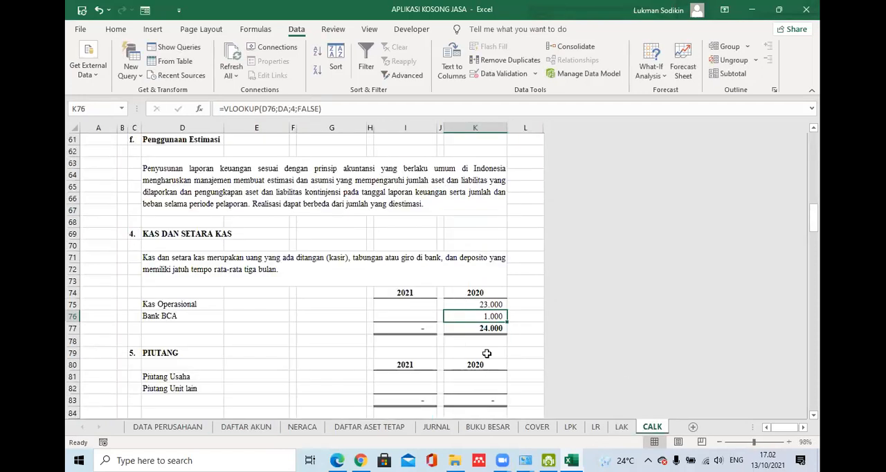
# - Examine the 2020 lookup formulas for Kas Operasional and Bank BCA and the name cell D75 they depend on
pyautogui.click(515, 325)
pyautogui.click(493, 315)
pyautogui.click(465, 306)
pyautogui.click(413, 304)
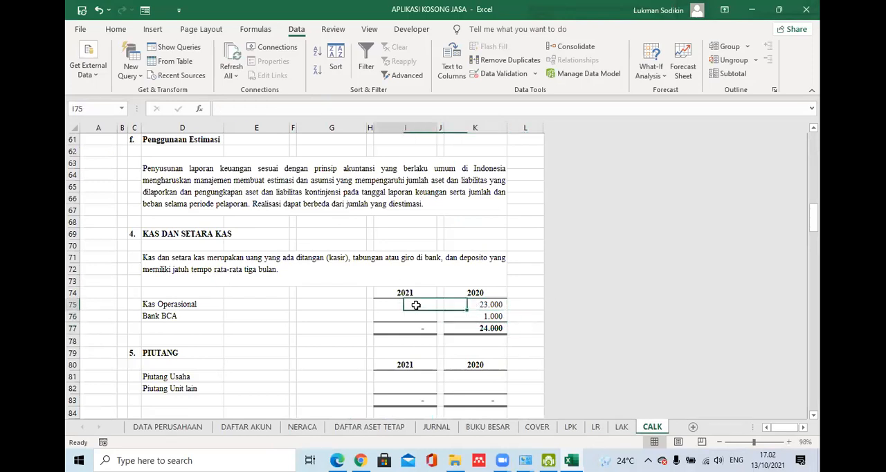
pyautogui.click(497, 304)
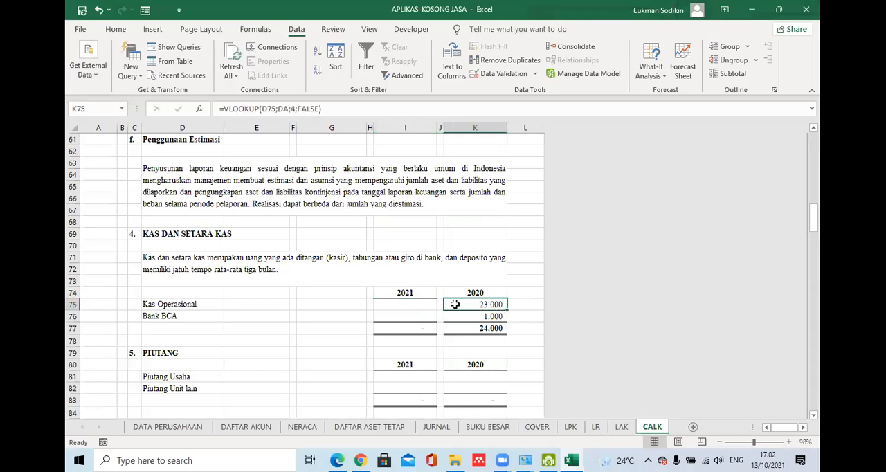
pyautogui.click(501, 317)
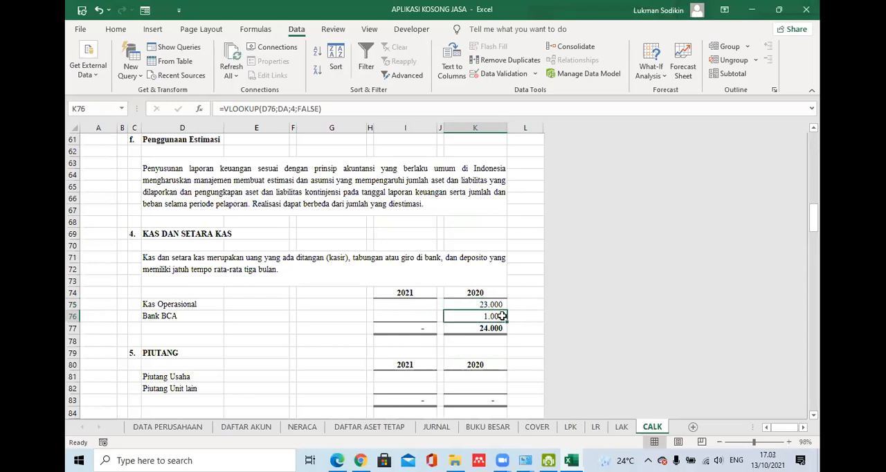
pyautogui.click(499, 306)
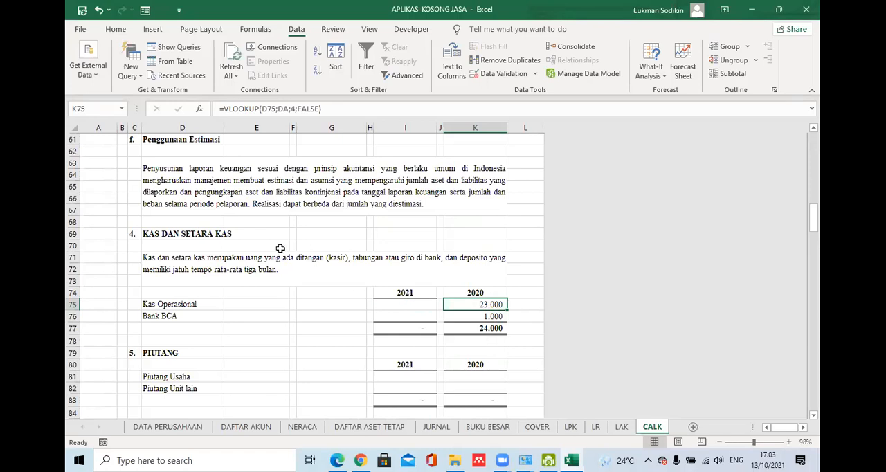
pyautogui.click(192, 304)
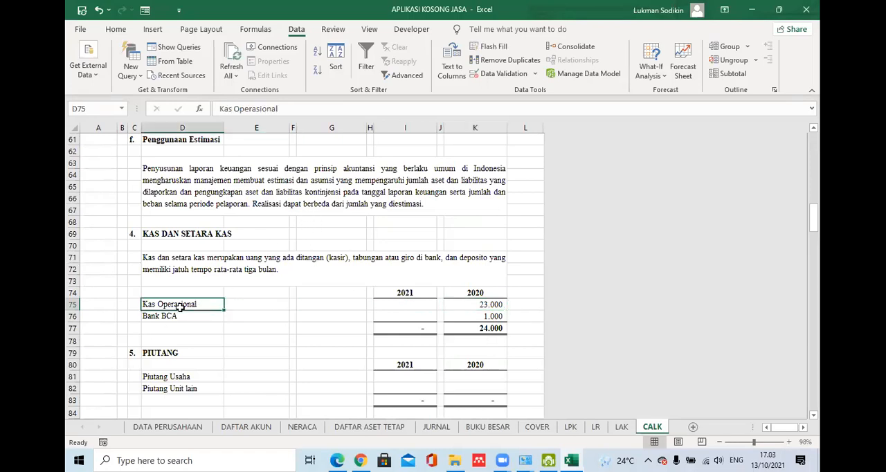
# - Add a trailing space to the Kas Operasional name in B6 of DAFTAR AKUN and check its effect on CALK cell K75
pyautogui.click(256, 428)
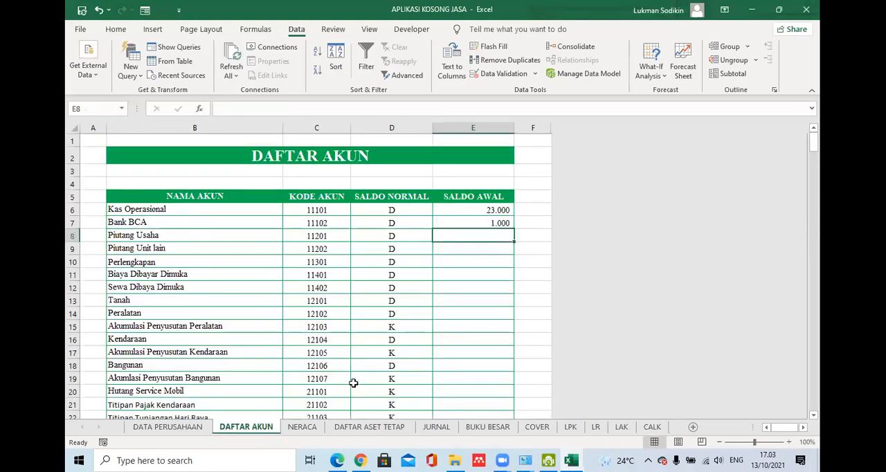
pyautogui.doubleClick(173, 208)
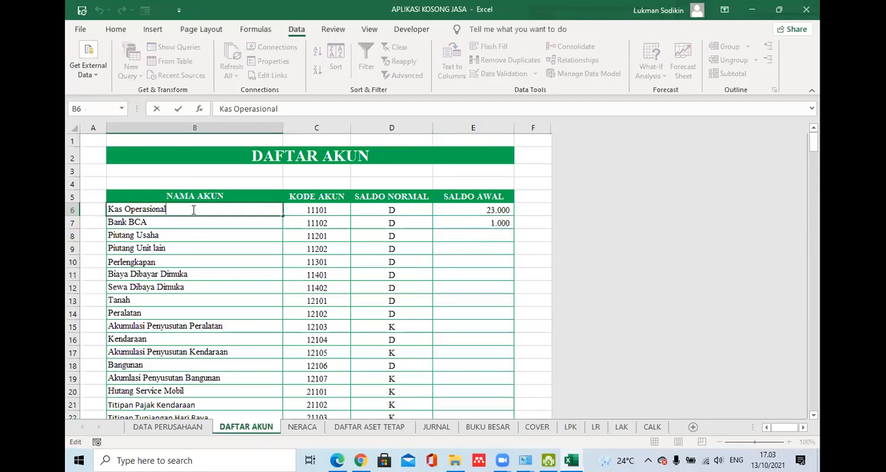
pyautogui.press('Return')
pyautogui.click(651, 426)
pyautogui.click(492, 305)
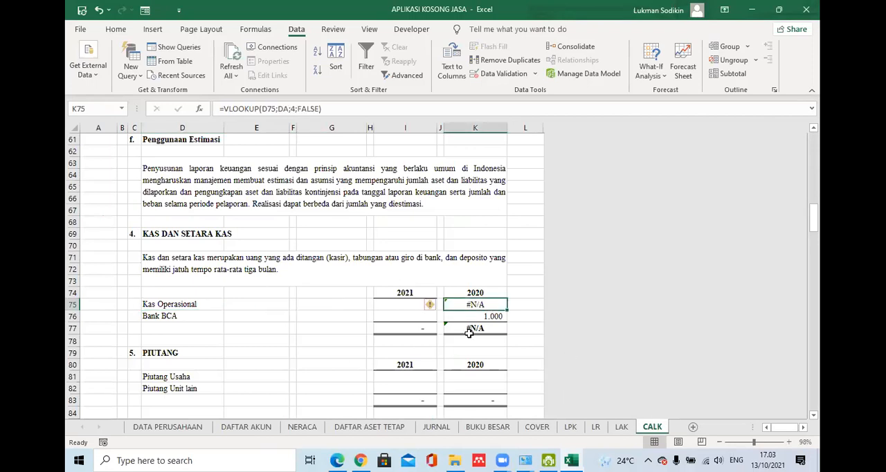
pyautogui.click(214, 304)
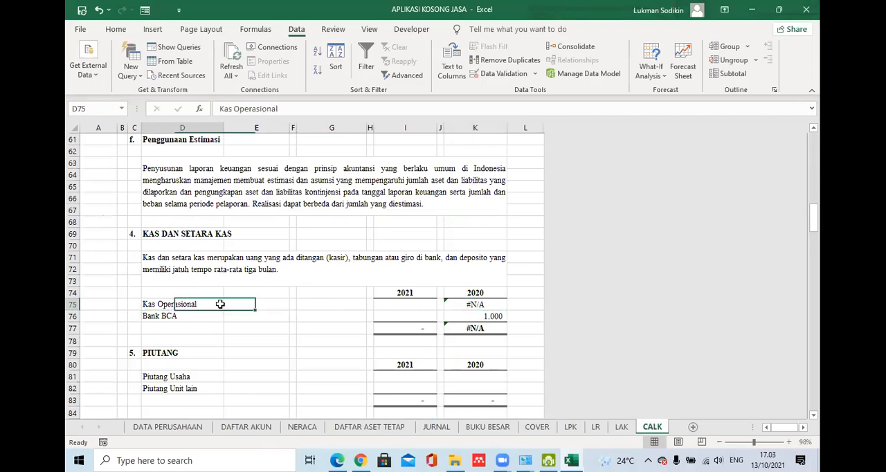
pyautogui.click(488, 306)
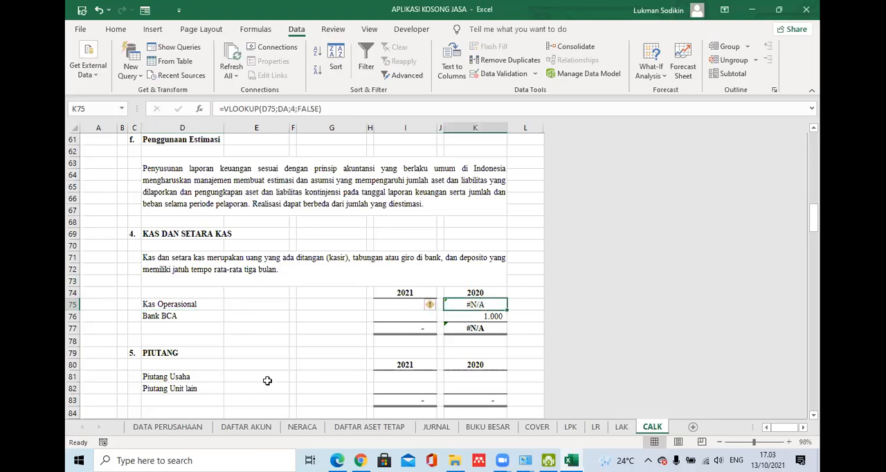
# - Remove the trailing space from the Kas Operasional name in B6 of DAFTAR AKUN and recheck the CALK lookup
pyautogui.click(246, 427)
pyautogui.click(210, 210)
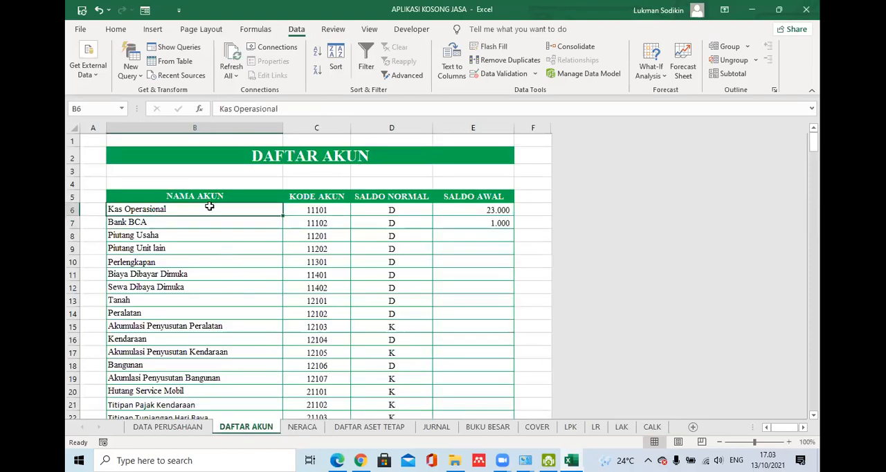
pyautogui.doubleClick(210, 210)
pyautogui.press('Return')
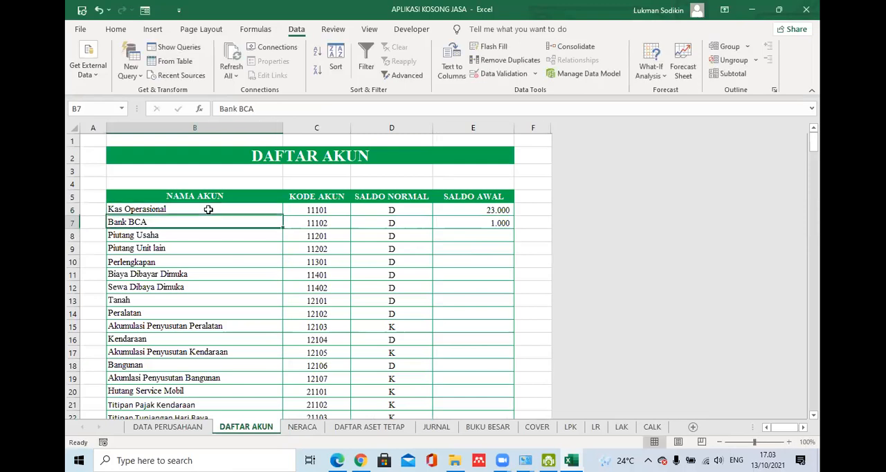
pyautogui.click(652, 426)
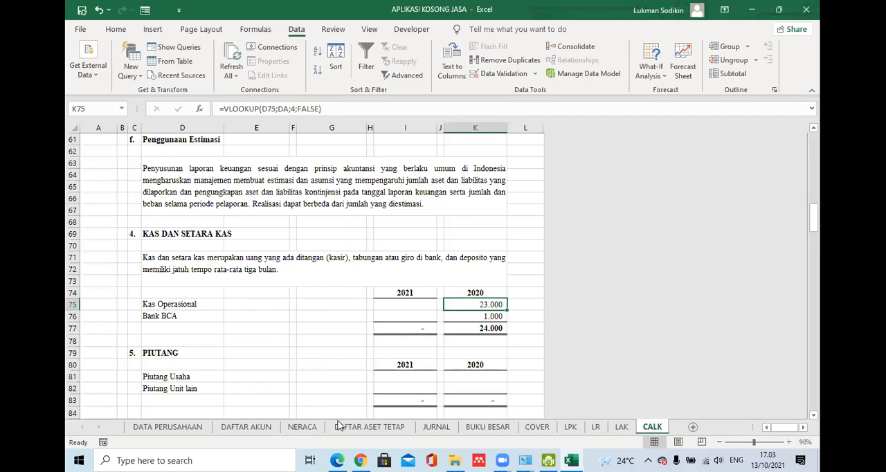
# - Examine the DA table range in the 2020 lookup formula for Kas Operasional and the matching formula for Bank BCA
pyautogui.click(278, 109)
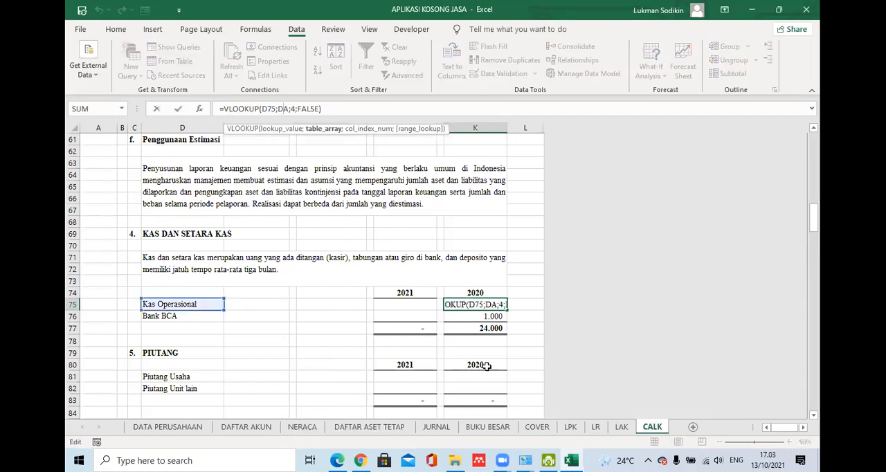
pyautogui.press('Return')
pyautogui.click(498, 305)
pyautogui.click(286, 108)
pyautogui.write('A')
pyautogui.press('Return')
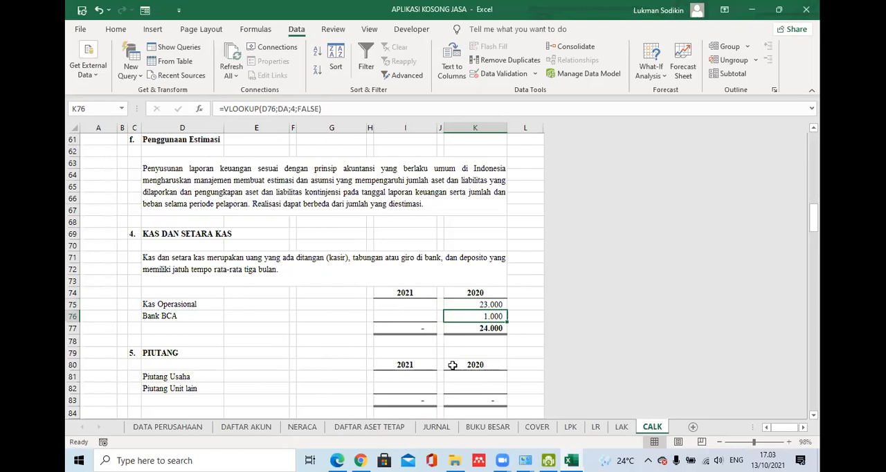
pyautogui.click(468, 350)
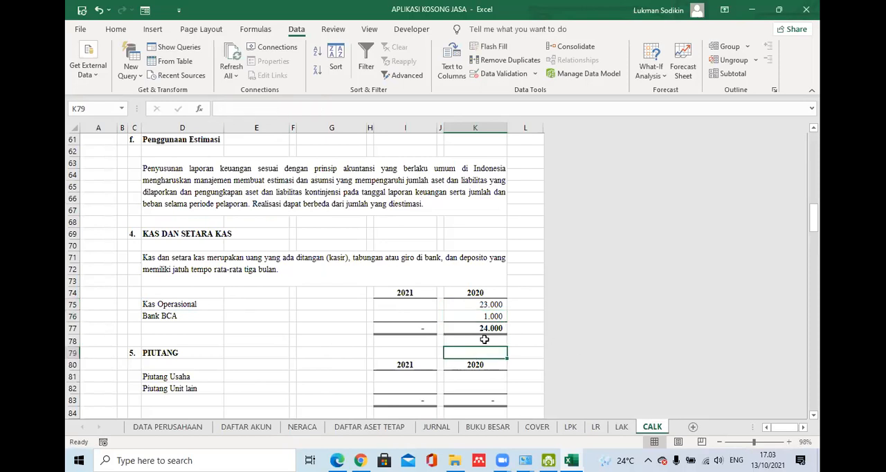
pyautogui.click(472, 305)
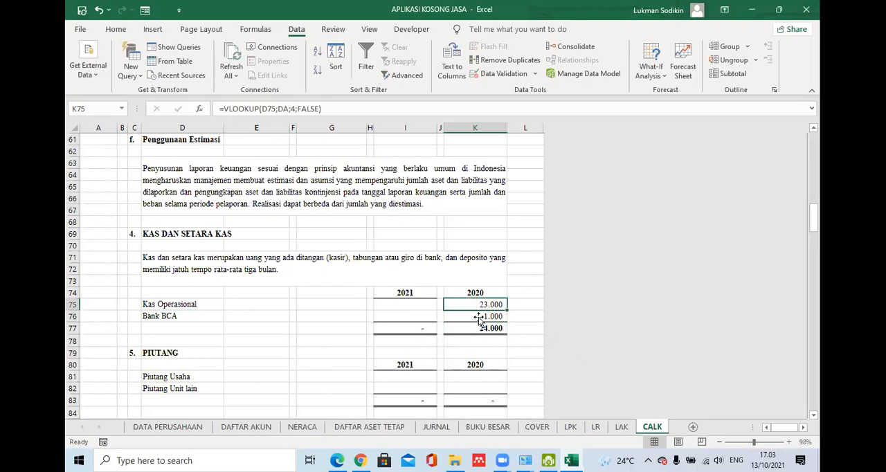
pyautogui.click(493, 317)
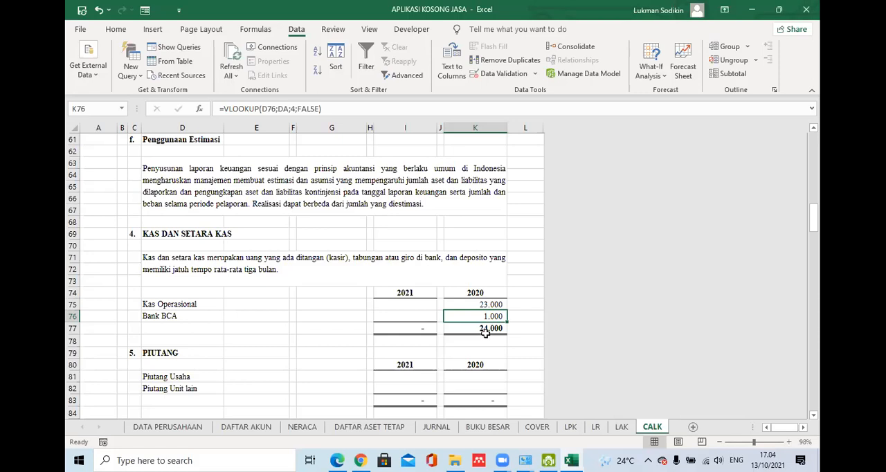
# - Review the date, account code, account name and debit columns of the journal on the JURNAL sheet
pyautogui.click(419, 308)
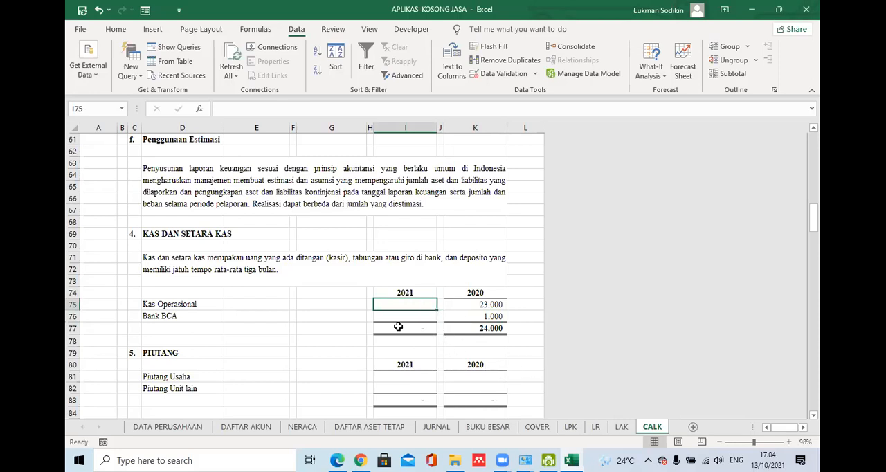
pyautogui.click(436, 427)
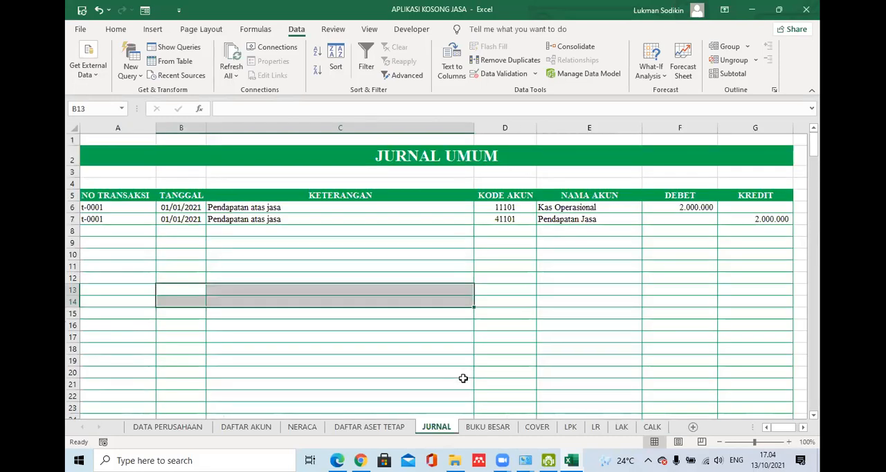
pyautogui.click(494, 384)
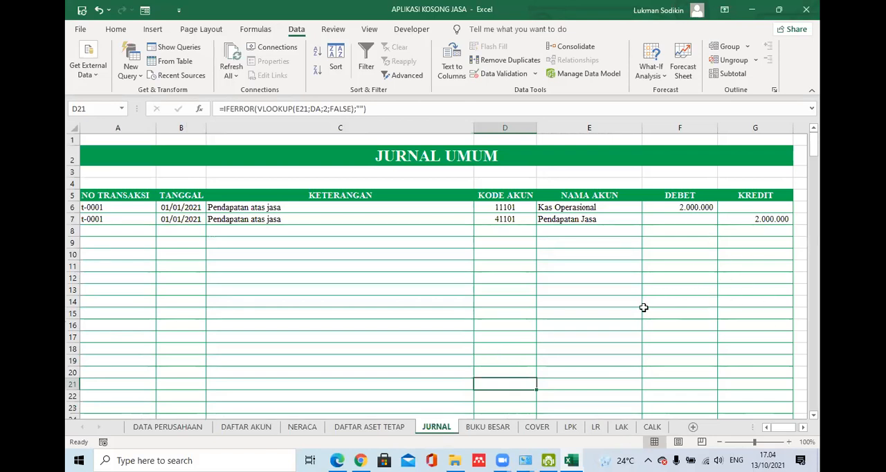
pyautogui.click(563, 358)
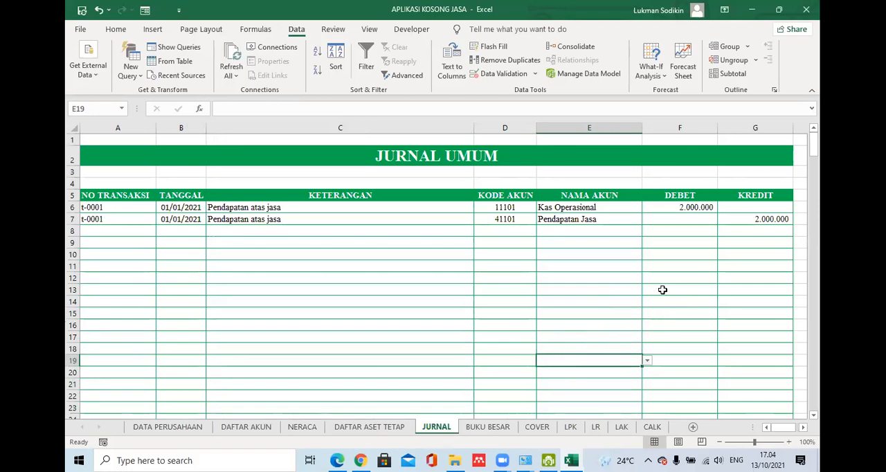
pyautogui.click(688, 337)
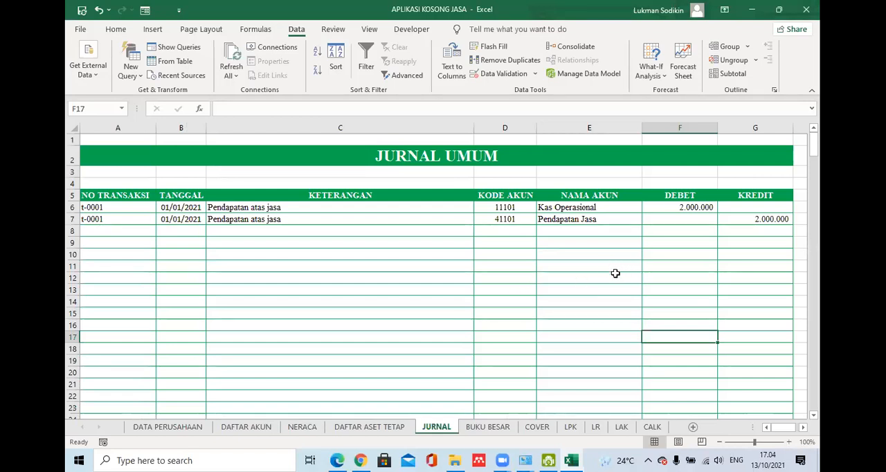
pyautogui.click(188, 211)
pyautogui.click(188, 252)
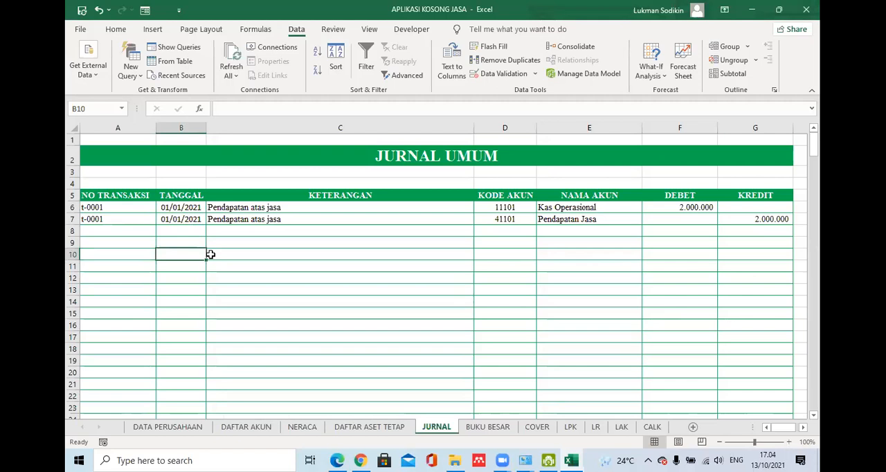
# - Check the defined names of the TANGGAL, NAMA AKUN, DEBET and KREDIT columns on JURNAL and return to CALK
pyautogui.click(180, 127)
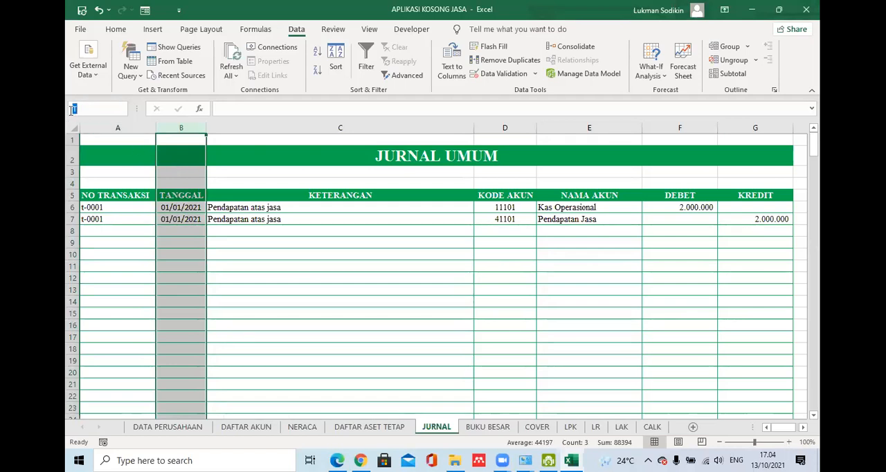
pyautogui.click(277, 229)
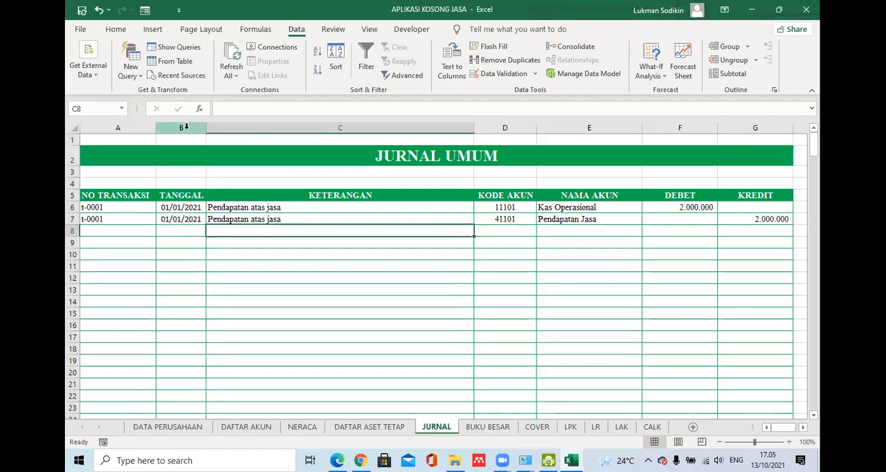
pyautogui.click(180, 127)
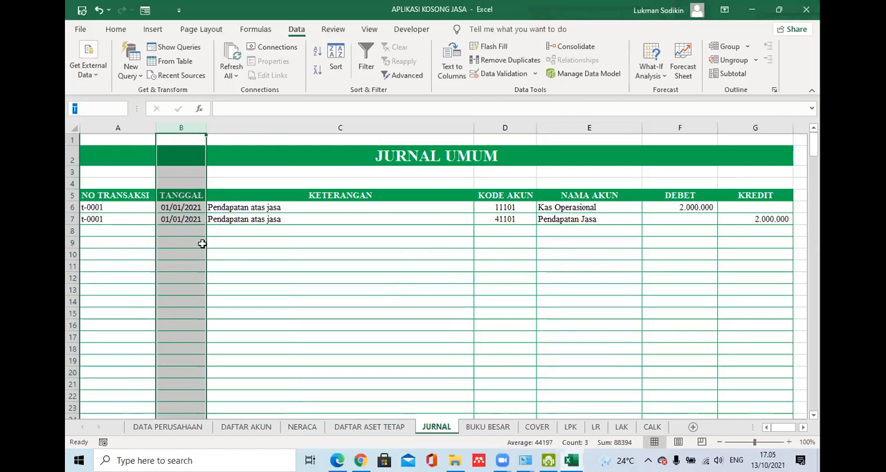
pyautogui.hotkey('ctrl', 'a')
pyautogui.click(479, 292)
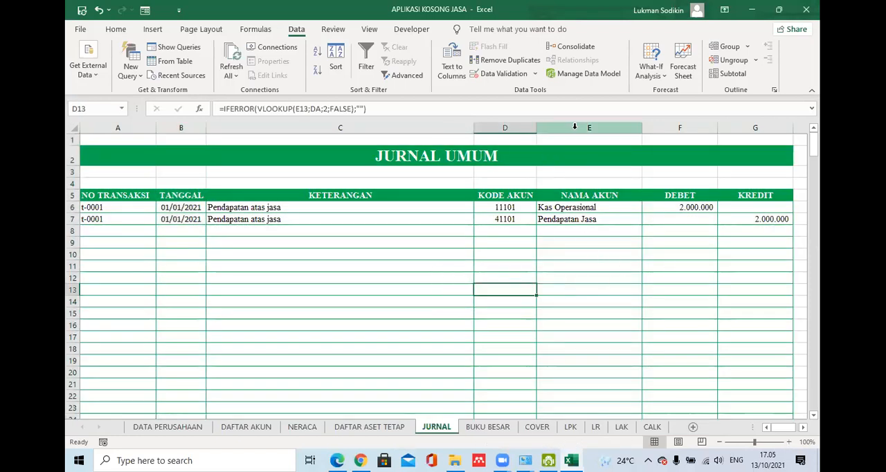
pyautogui.click(574, 127)
pyautogui.click(89, 111)
pyautogui.write('N')
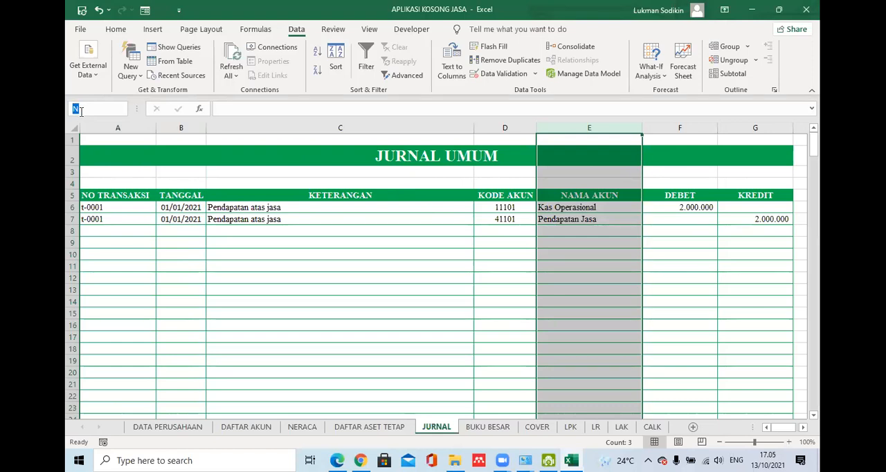
pyautogui.click(76, 127)
pyautogui.click(627, 279)
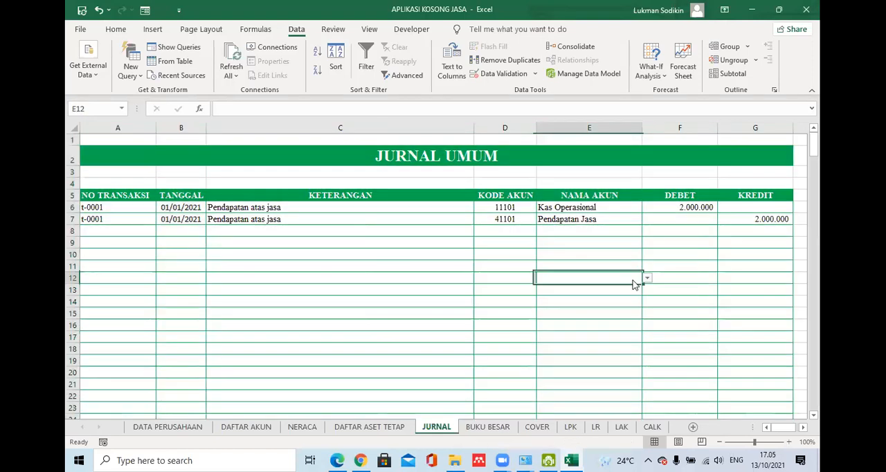
pyautogui.click(675, 128)
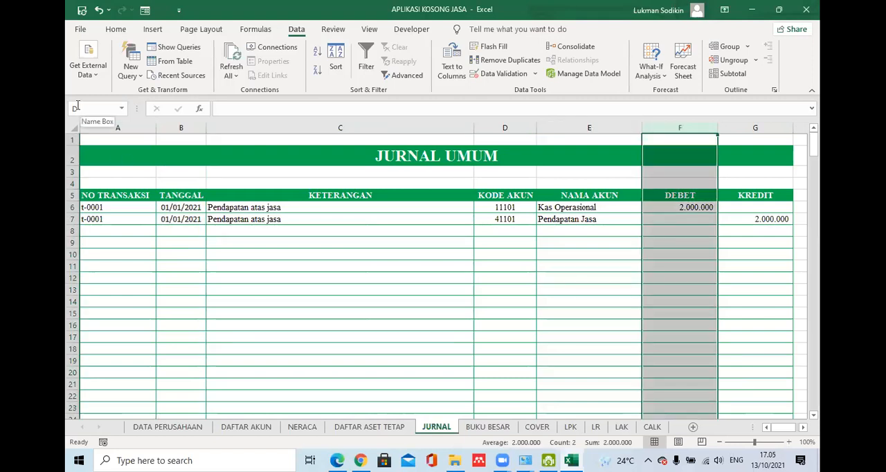
pyautogui.click(743, 127)
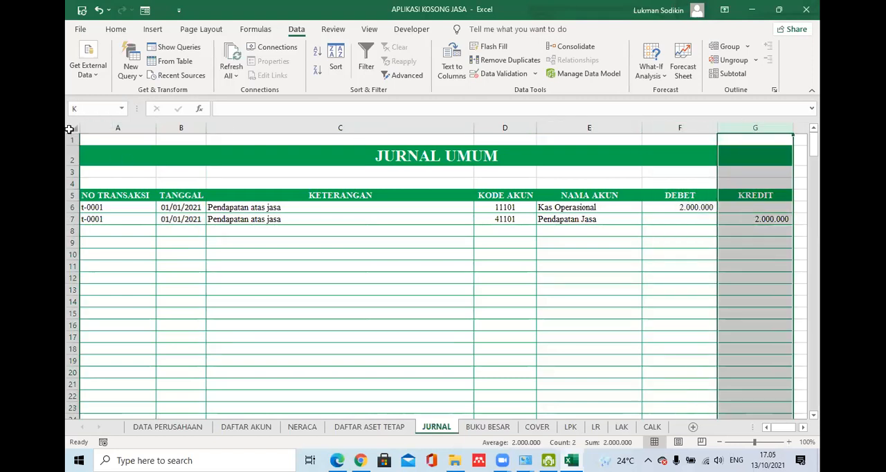
pyautogui.click(427, 337)
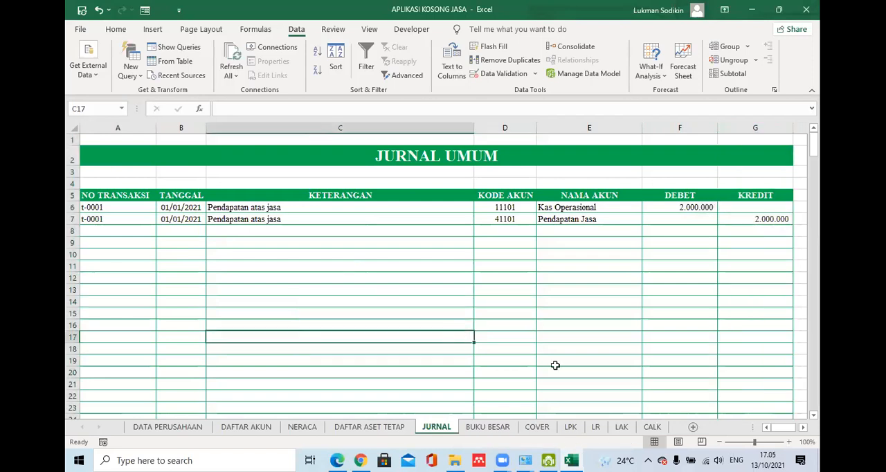
pyautogui.click(651, 427)
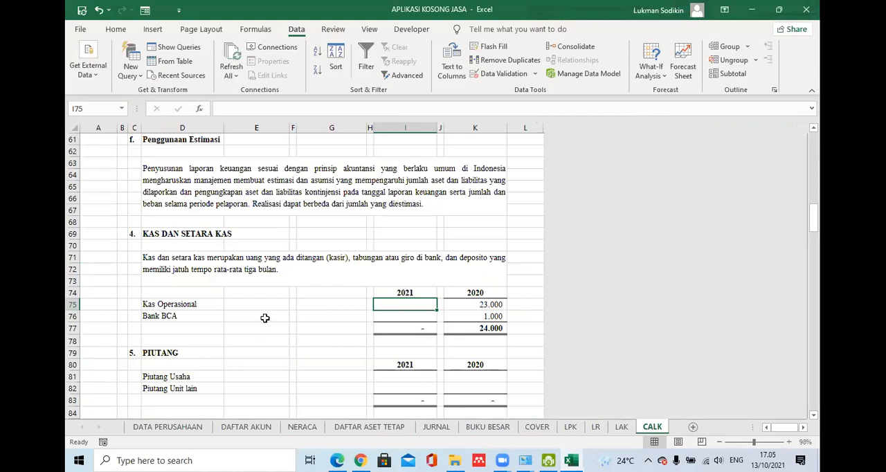
# - Write the function names sumif in E75 and sumifs in G75 of CALK as temporary notes
pyautogui.click(263, 313)
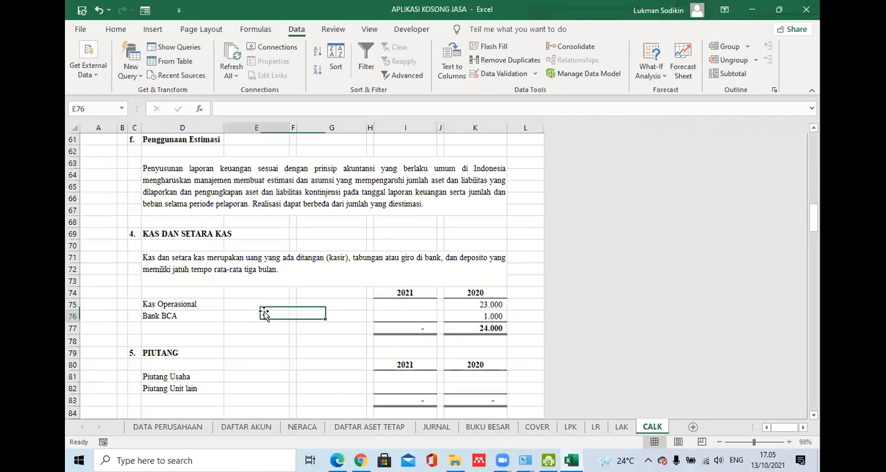
pyautogui.click(415, 313)
pyautogui.click(413, 305)
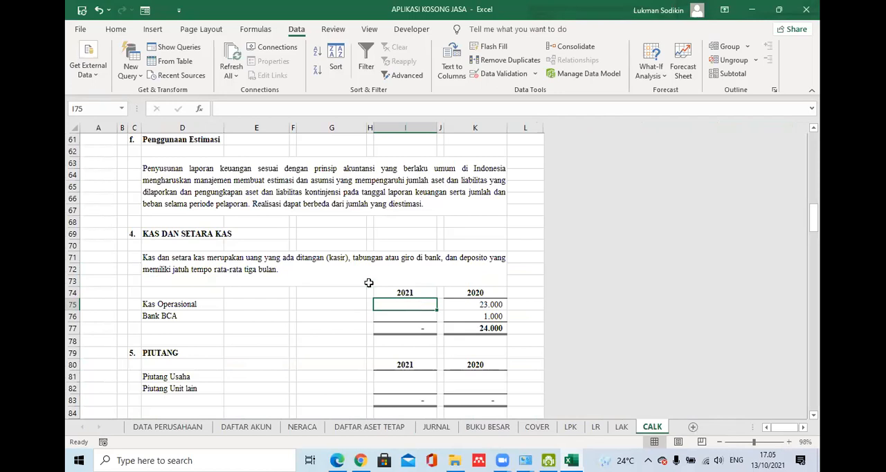
pyautogui.click(233, 304)
pyautogui.write('su')
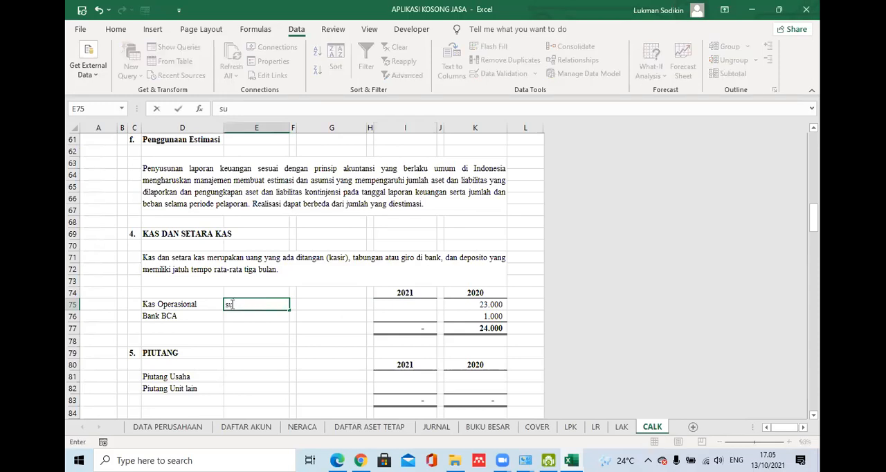
pyautogui.write('mif')
pyautogui.press('Return')
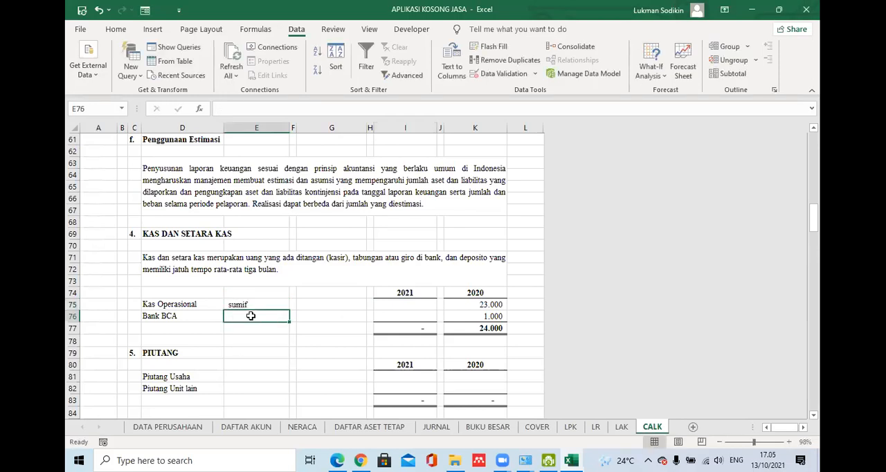
pyautogui.click(321, 305)
pyautogui.write('s')
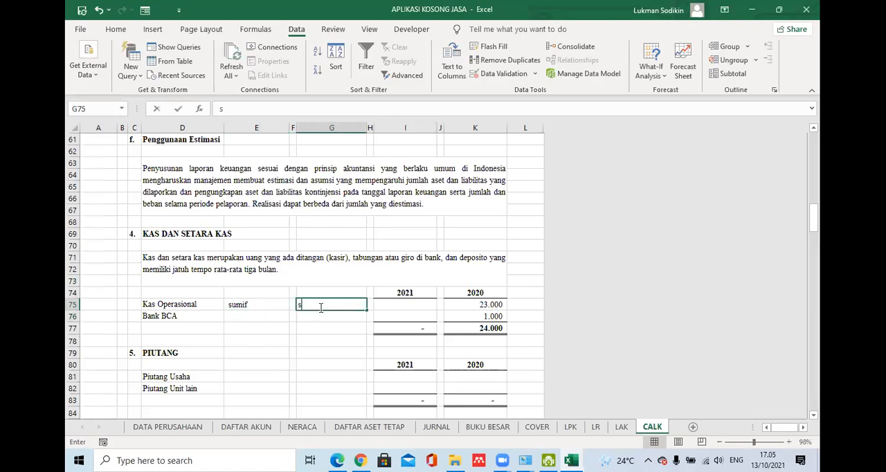
pyautogui.write('umif')
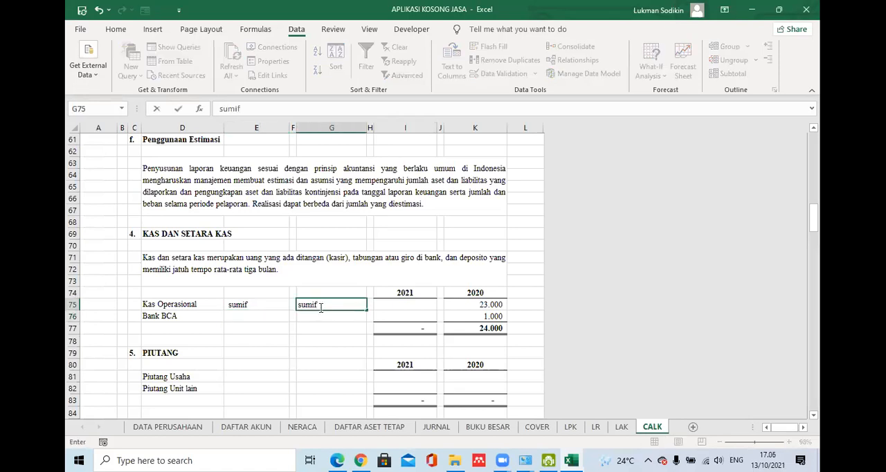
pyautogui.press('Return')
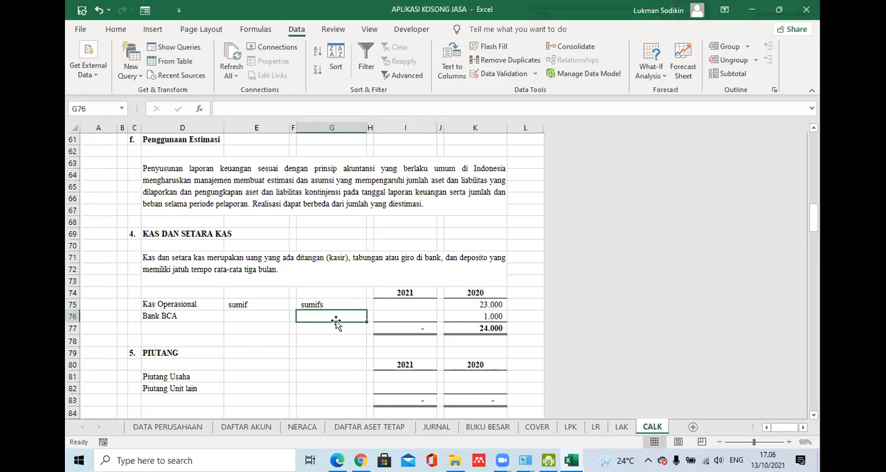
# - Clear the sumif and sumifs notes from E75 and G75
pyautogui.click(335, 309)
pyautogui.moveTo(261, 306); pyautogui.dragTo(311, 305)
pyautogui.press('Delete')
# - Start the 2021 Kas Operasional formula in I75 as =SUMIF(N;D75;D)
pyautogui.click(408, 306)
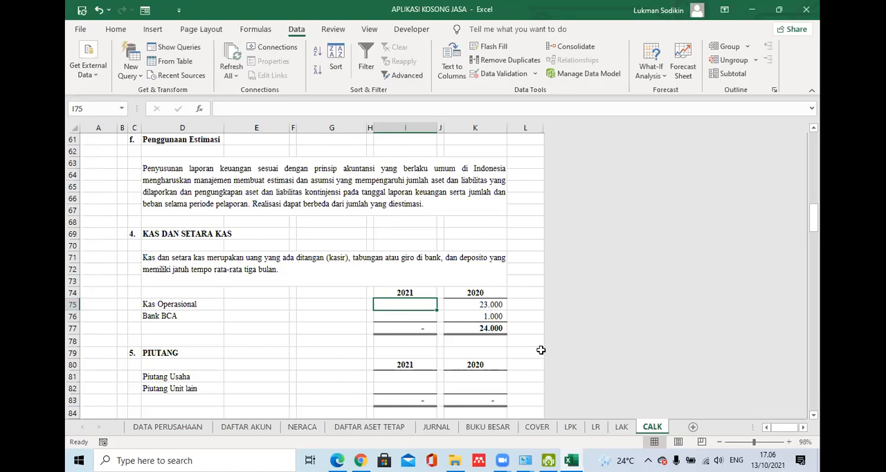
pyautogui.write('=sumif')
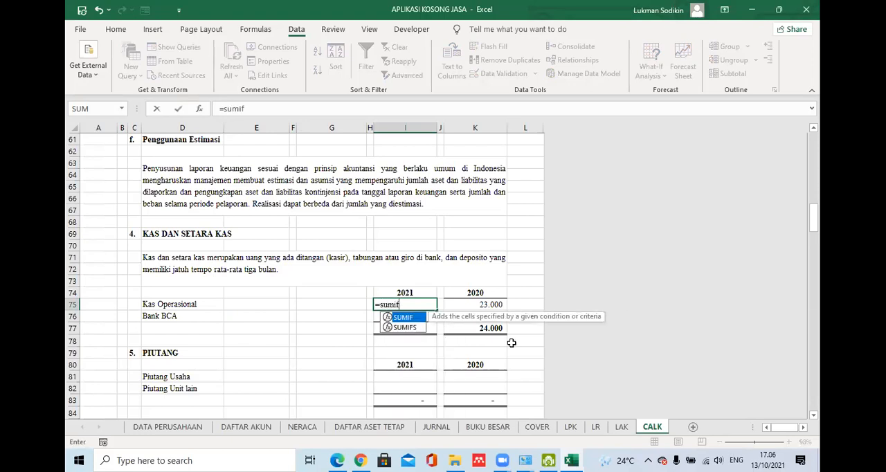
pyautogui.doubleClick(407, 318)
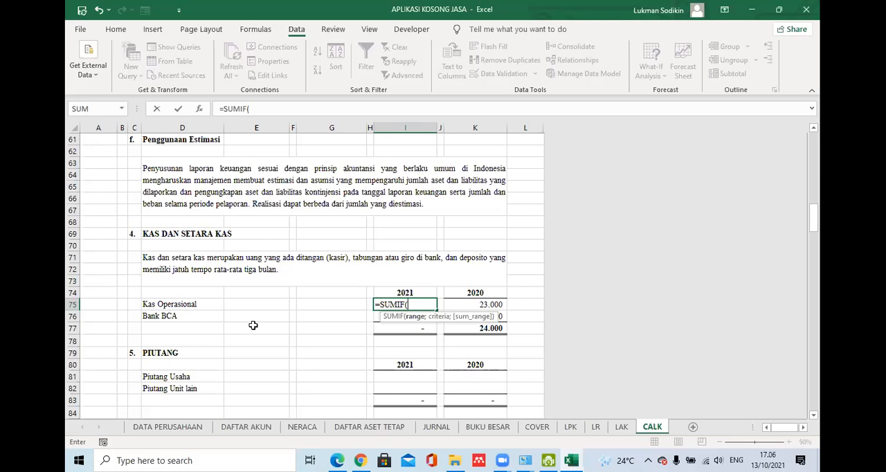
pyautogui.write('N')
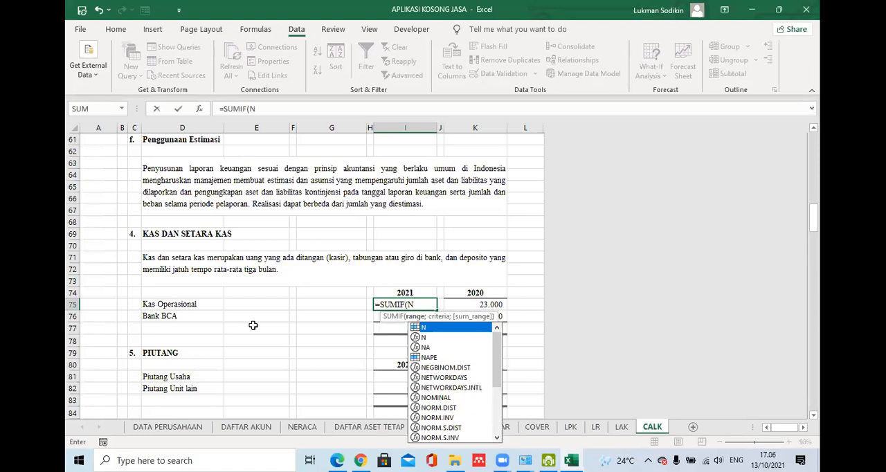
pyautogui.write(';')
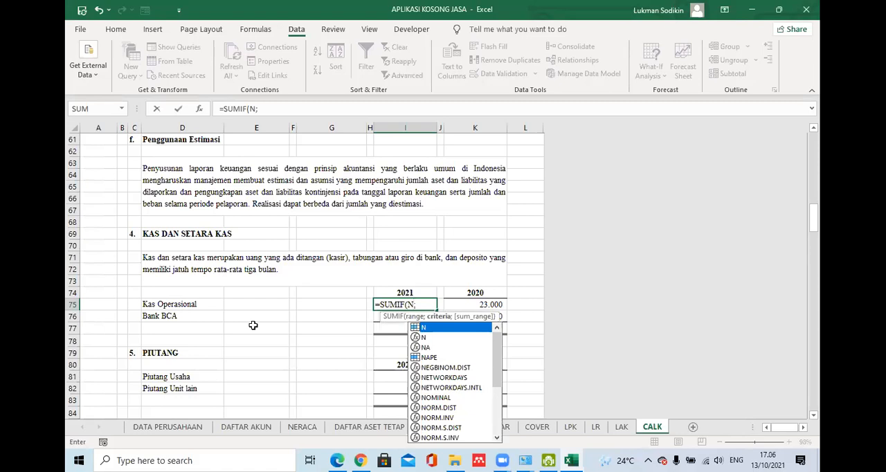
pyautogui.click(180, 305)
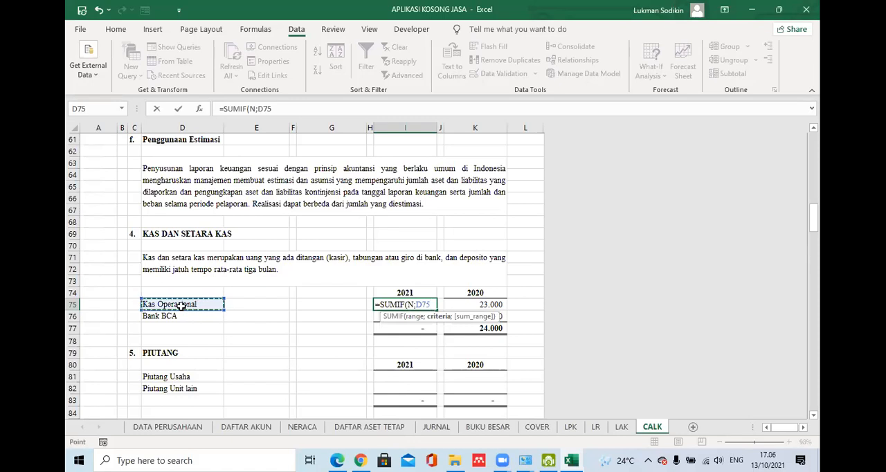
pyautogui.write(';')
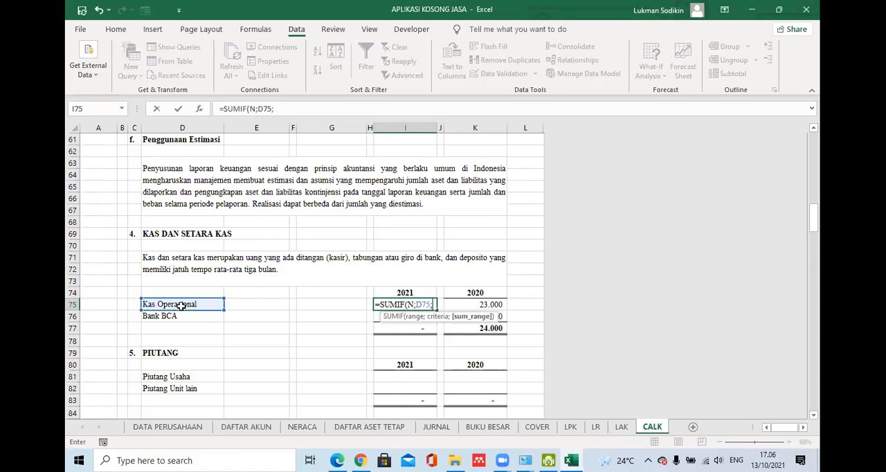
pyautogui.write('d')
pyautogui.press('BackSpace')
pyautogui.write('D)')
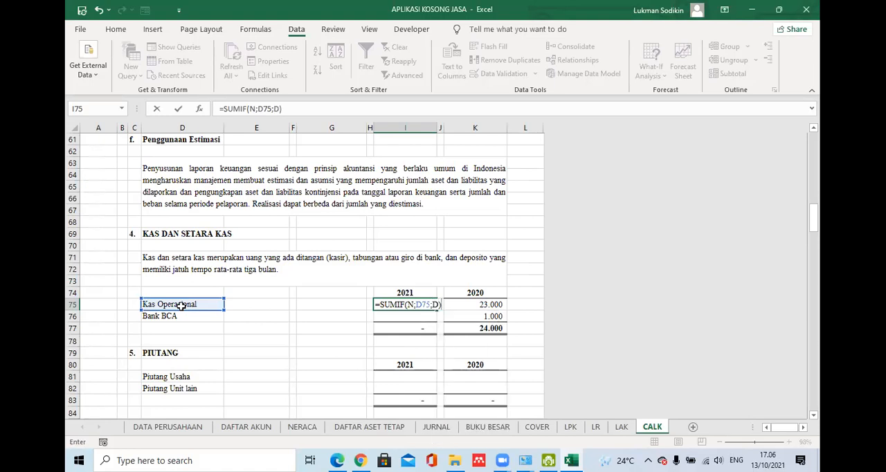
pyautogui.write('-')
# - Extend the I75 formula by subtracting a copy of the SUMIF with K as its sum range, SUMIF(N;D75;K)
pyautogui.moveTo(281, 109); pyautogui.dragTo(220, 109)
pyautogui.hotkey('ctrl', 'c')
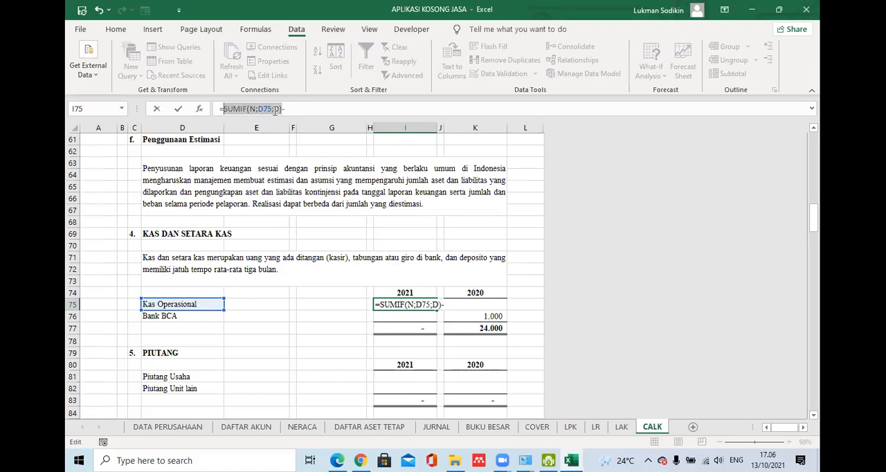
pyautogui.click(296, 111)
pyautogui.hotkey('ctrl', 'v')
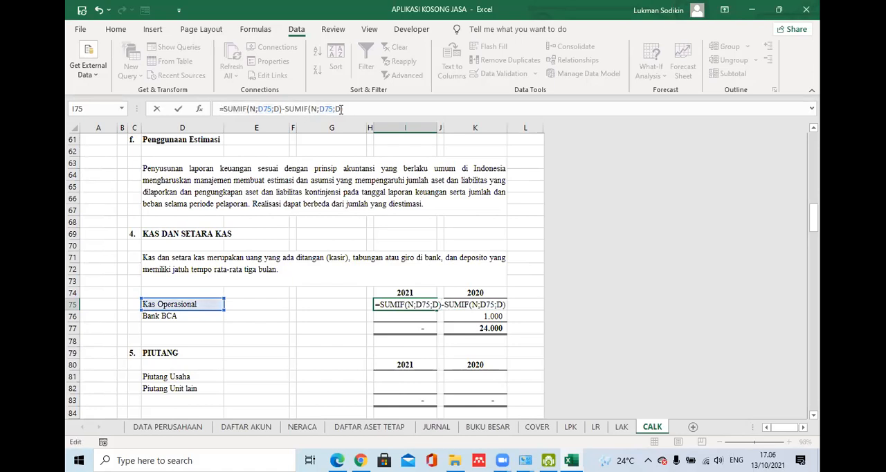
pyautogui.press('BackSpace')
pyautogui.press('BackSpace')
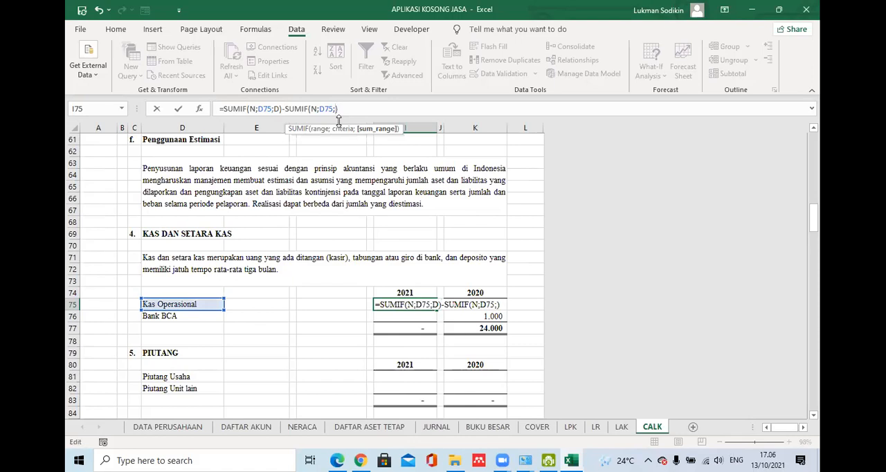
pyautogui.write('K')
# - Insert the 2020 balance at the front of the I75 formula and commit it as =K75-SUMIF(N;D75;D)-SUMIF(N;D75;K)
pyautogui.click(223, 109)
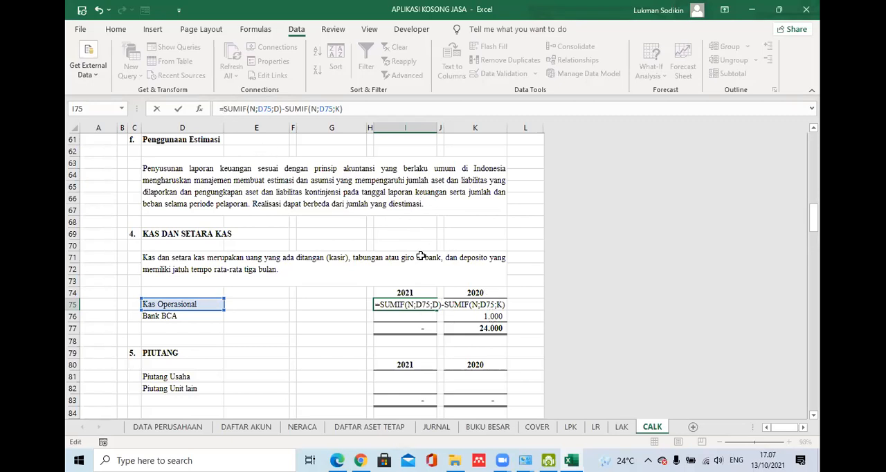
pyautogui.click(497, 316)
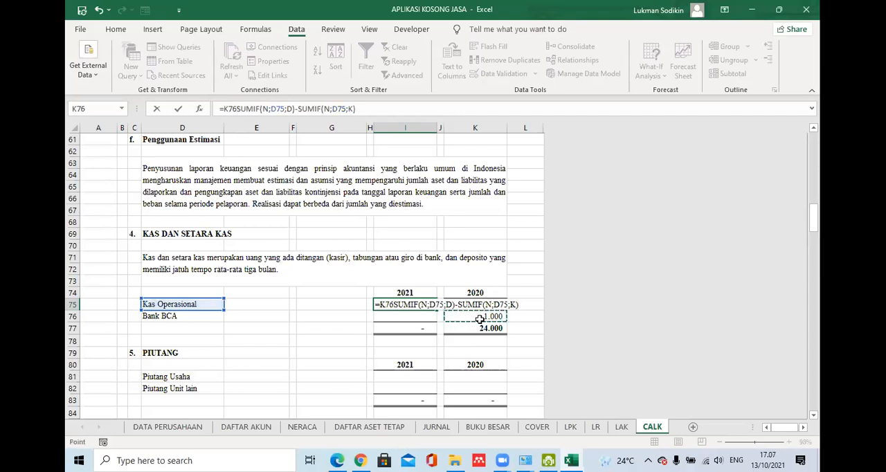
pyautogui.press('Up')
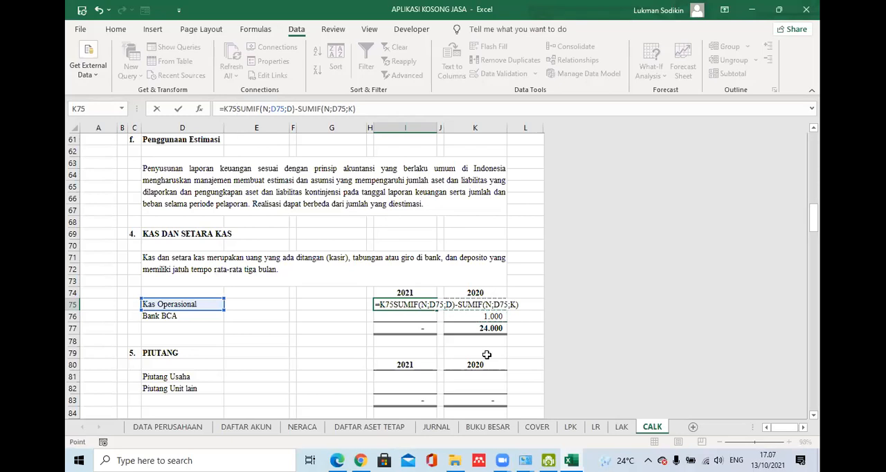
pyautogui.write('-')
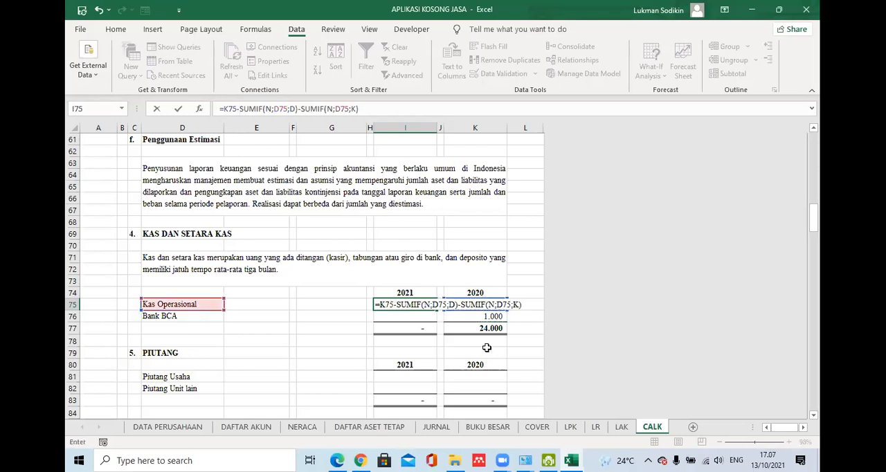
pyautogui.press('Return')
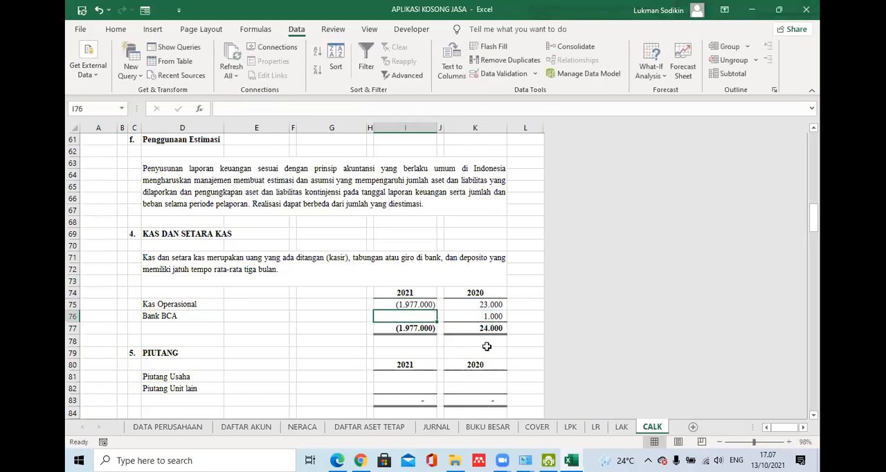
# - Copy the I75 formula down to I76 for Bank BCA
pyautogui.click(424, 305)
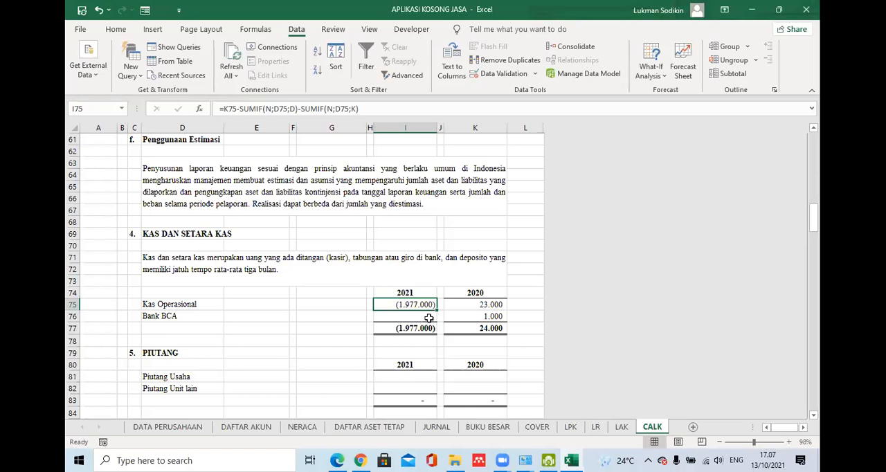
pyautogui.moveTo(437, 310); pyautogui.dragTo(437, 321)
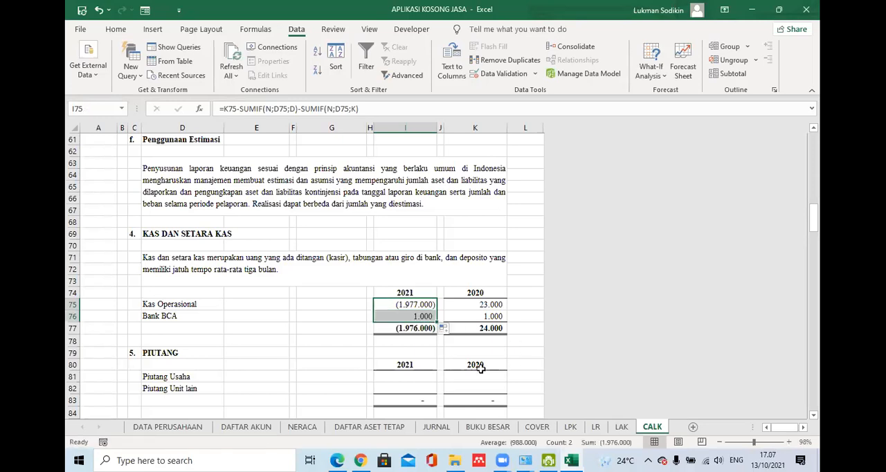
pyautogui.click(424, 329)
# - Replace the whole formula in I75 with one that starts =K75+SUMIFS(
pyautogui.click(424, 308)
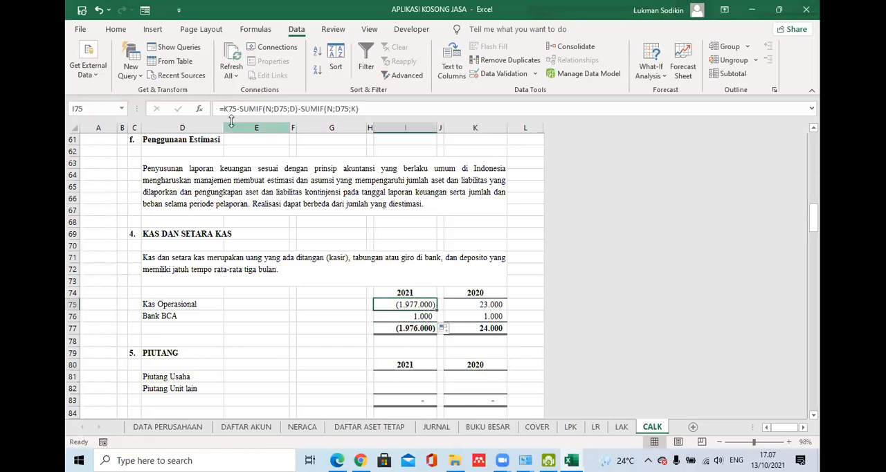
pyautogui.press('F2')
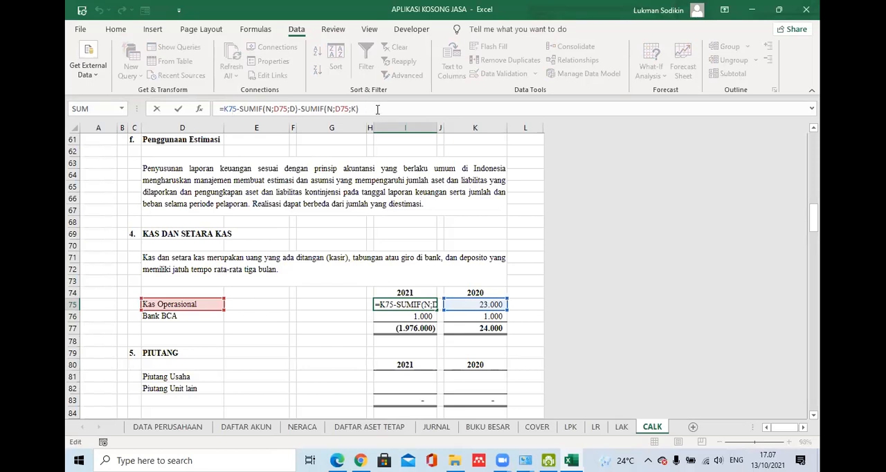
pyautogui.moveTo(377, 108); pyautogui.dragTo(173, 102)
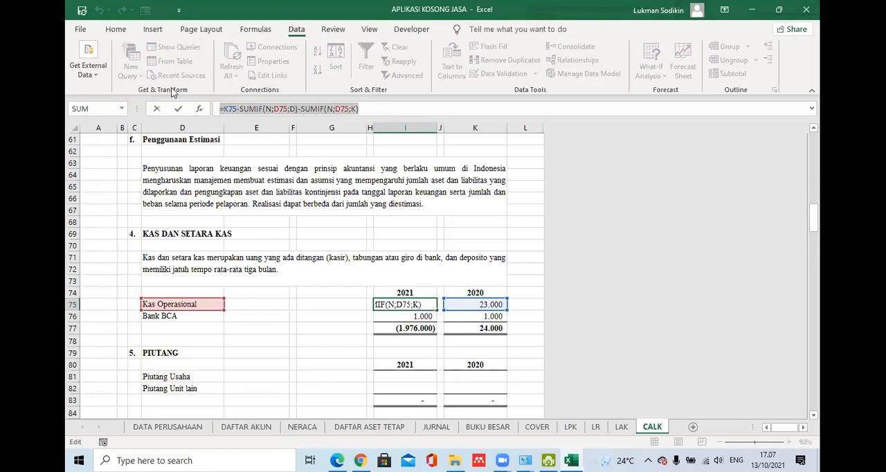
pyautogui.write('=')
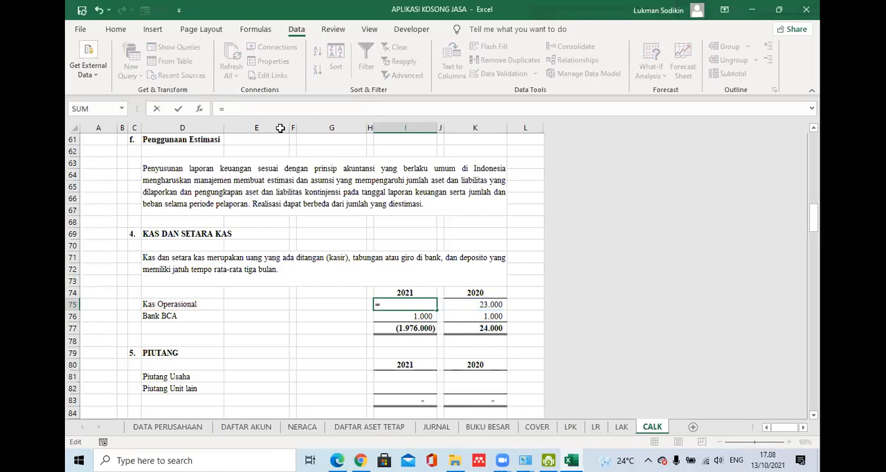
pyautogui.click(493, 304)
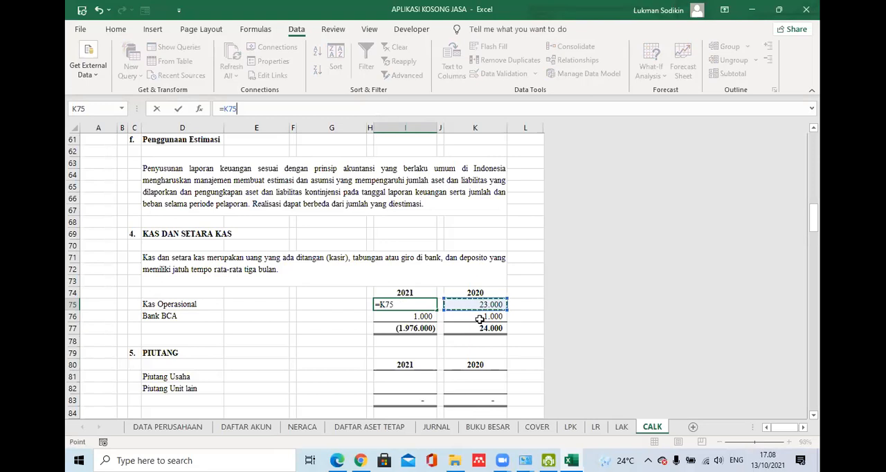
pyautogui.write('+sumifs')
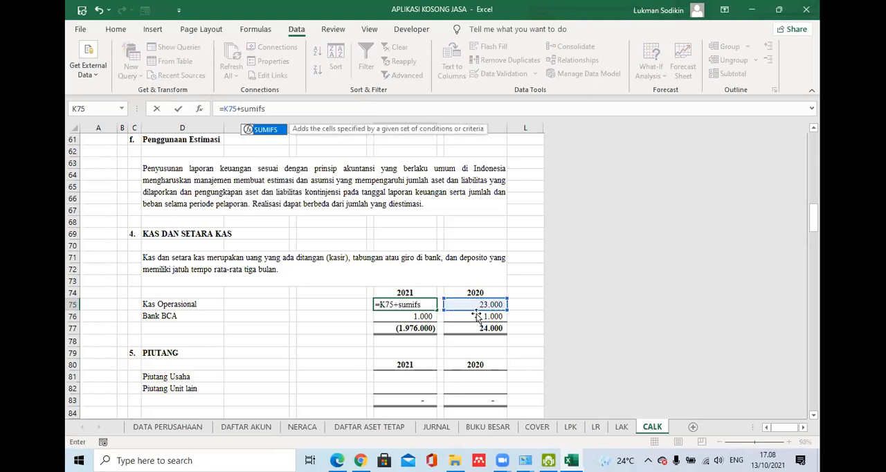
pyautogui.doubleClick(275, 131)
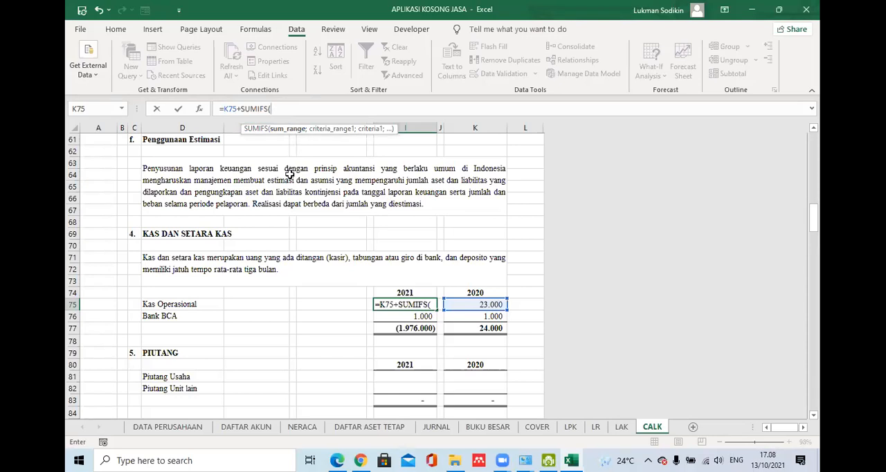
# - Give the SUMIFS in I75 the sum range D, the first criteria range N and the account name in D75 as criterion
pyautogui.write('D')
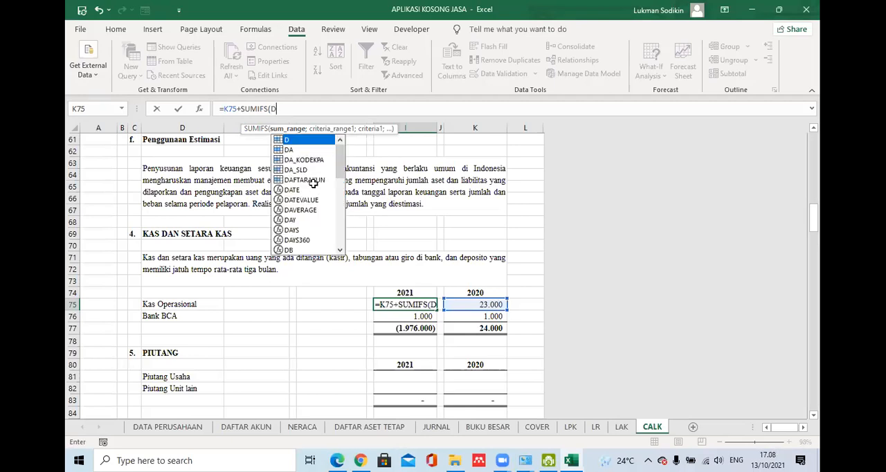
pyautogui.write(';')
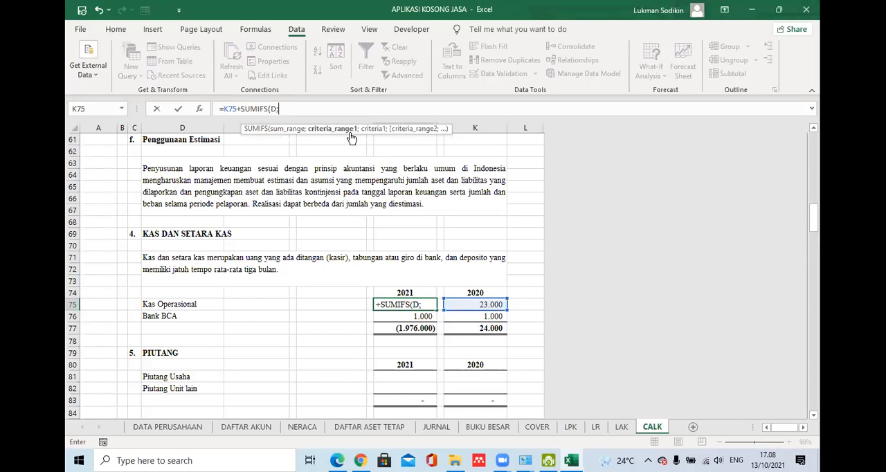
pyautogui.write('n')
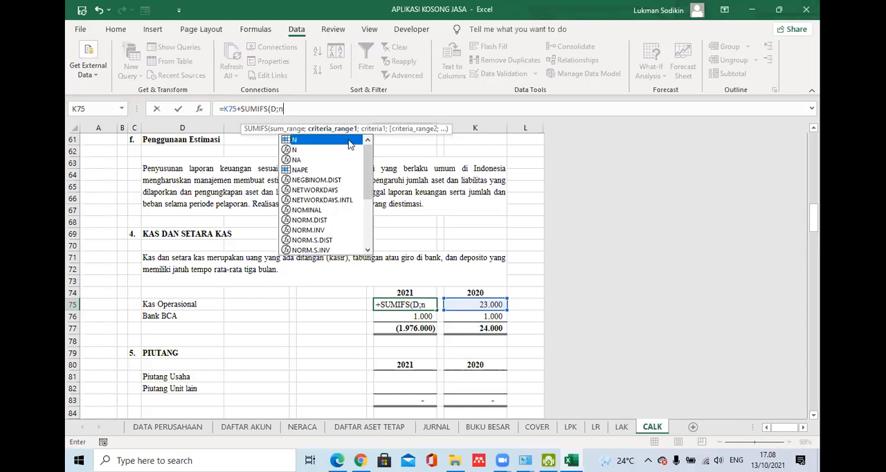
pyautogui.press('BackSpace')
pyautogui.write('N;')
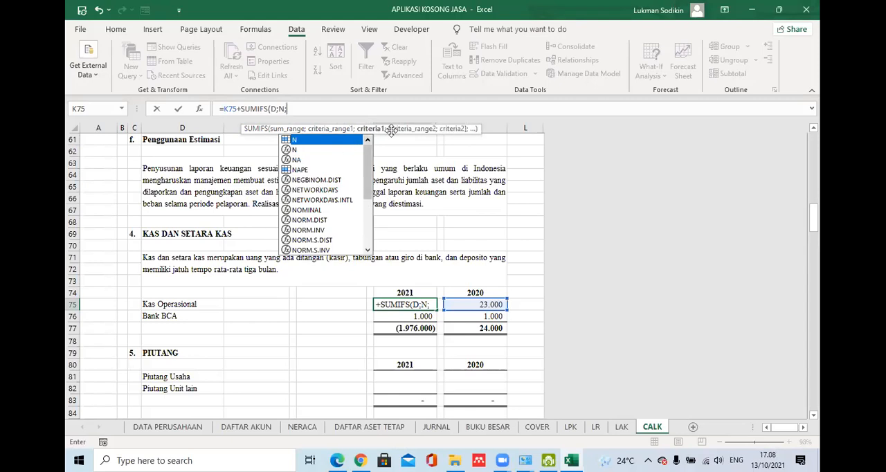
pyautogui.click(160, 308)
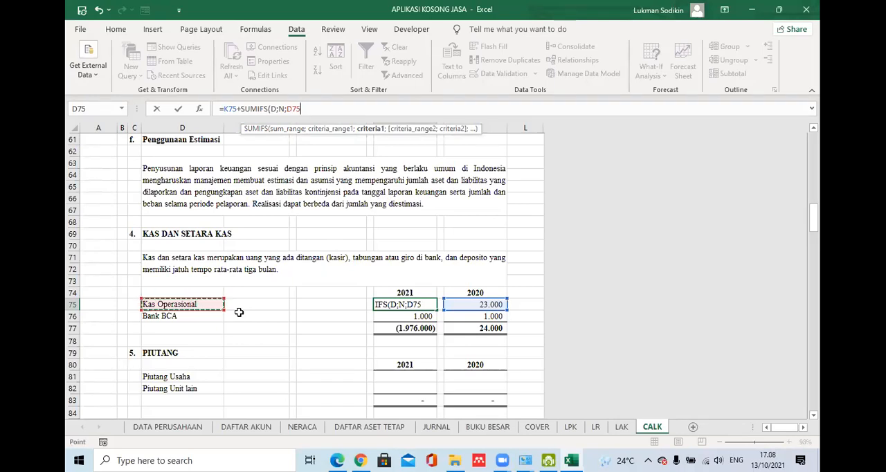
# - Extend the SUMIFS in I75 with the date range T and the period-start criterion ">="&AW
pyautogui.write(';')
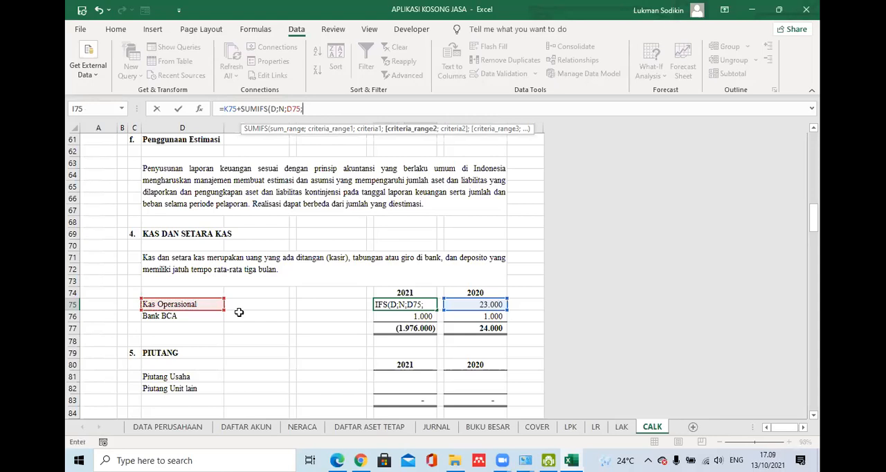
pyautogui.write('T')
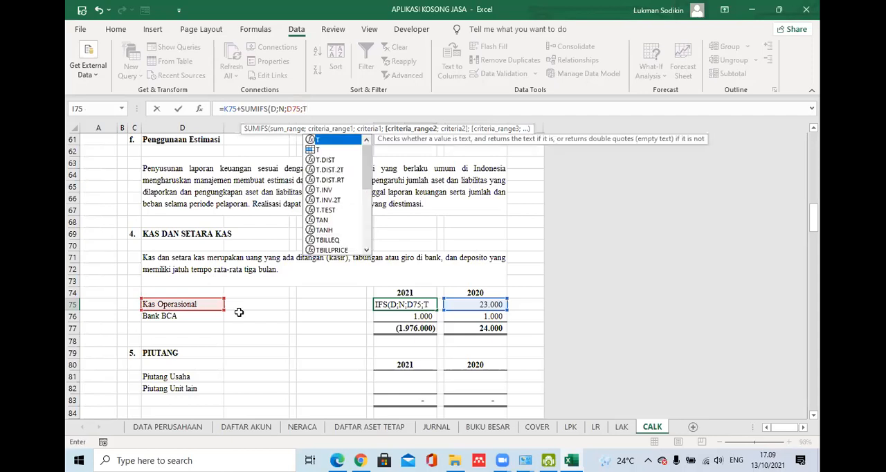
pyautogui.write(';')
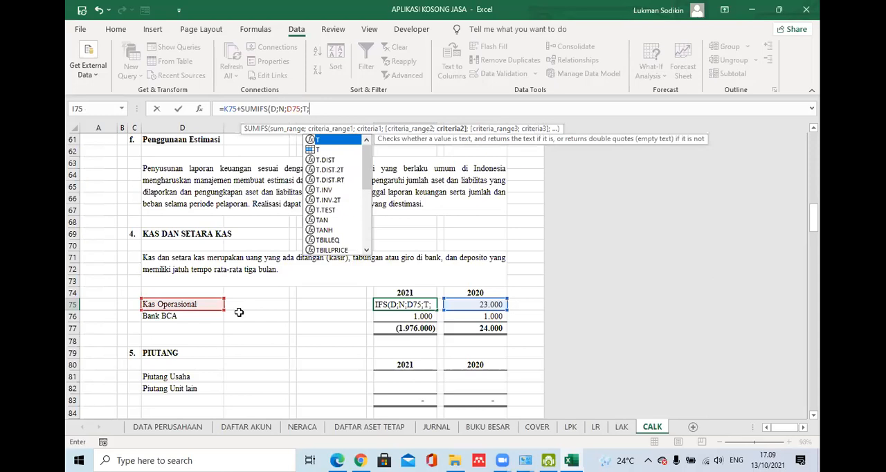
pyautogui.write('"')
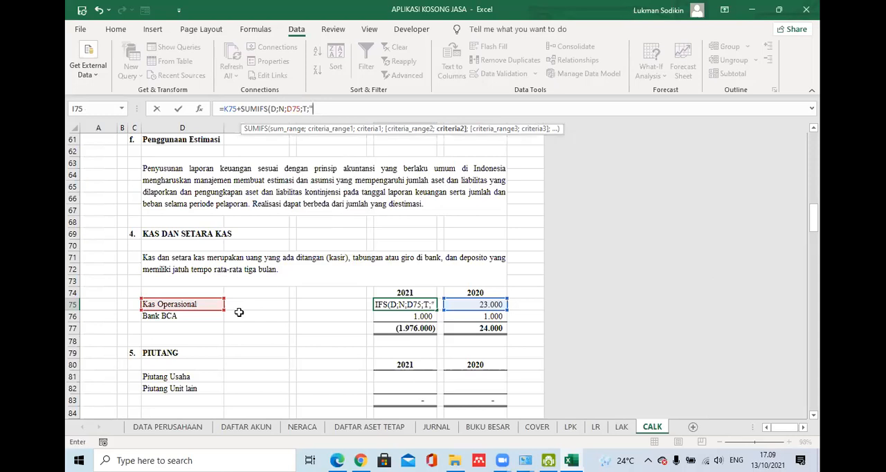
pyautogui.write('>=')
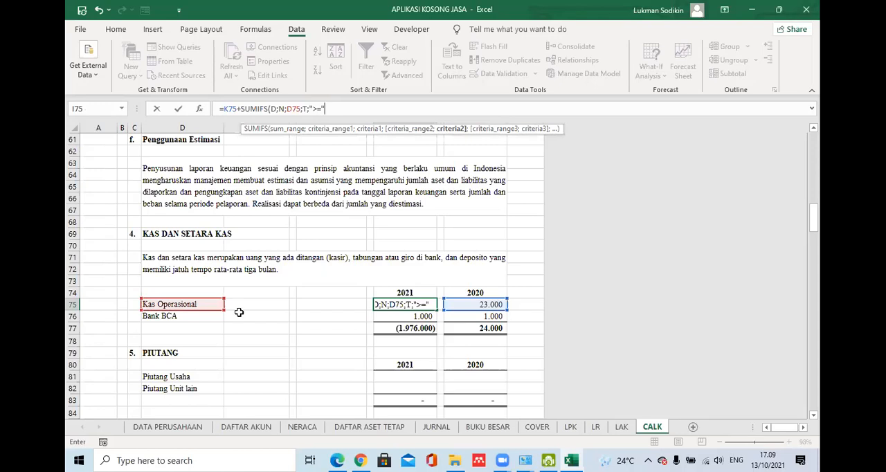
pyautogui.write('"&')
pyautogui.write('AW')
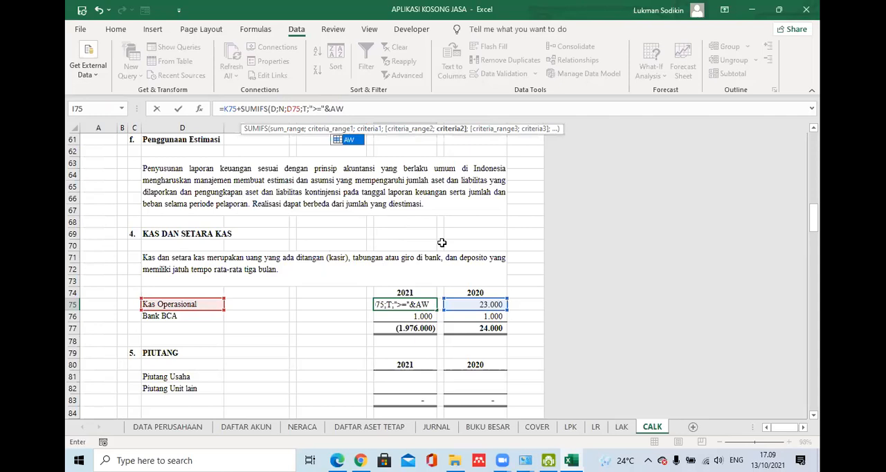
pyautogui.doubleClick(349, 137)
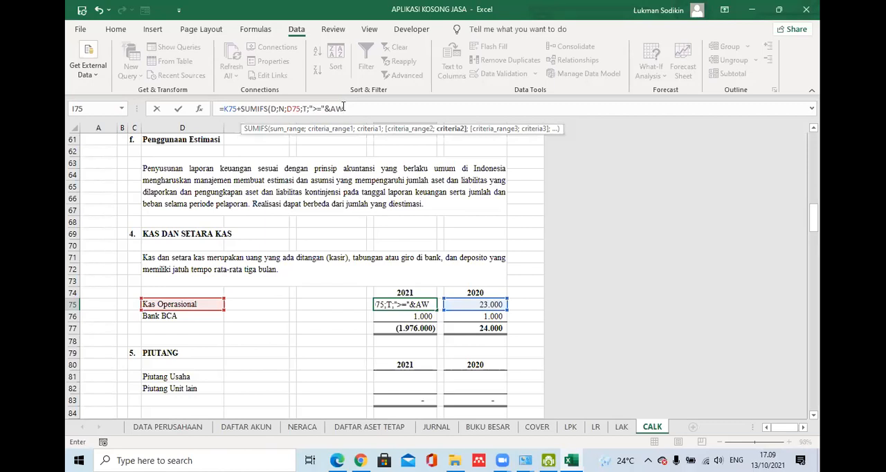
# - Add range T with the period-end criterion "<="&AK as the third condition and close the SUMIFS in I75
pyautogui.write(';')
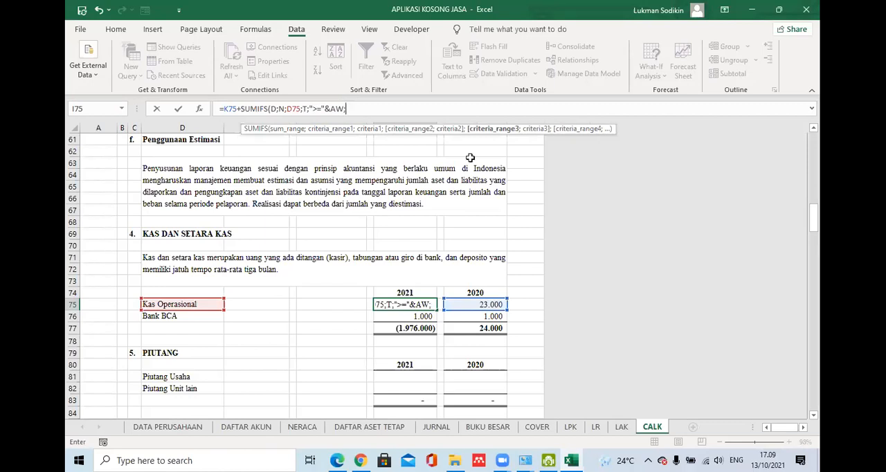
pyautogui.write('T')
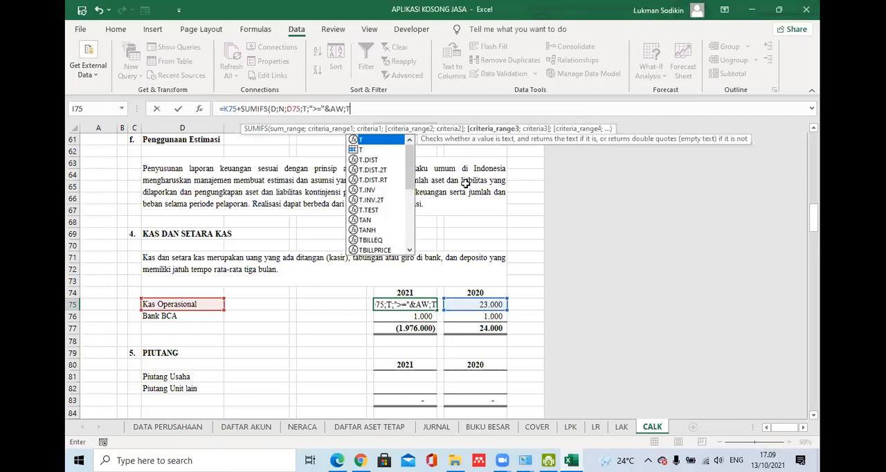
pyautogui.write(';')
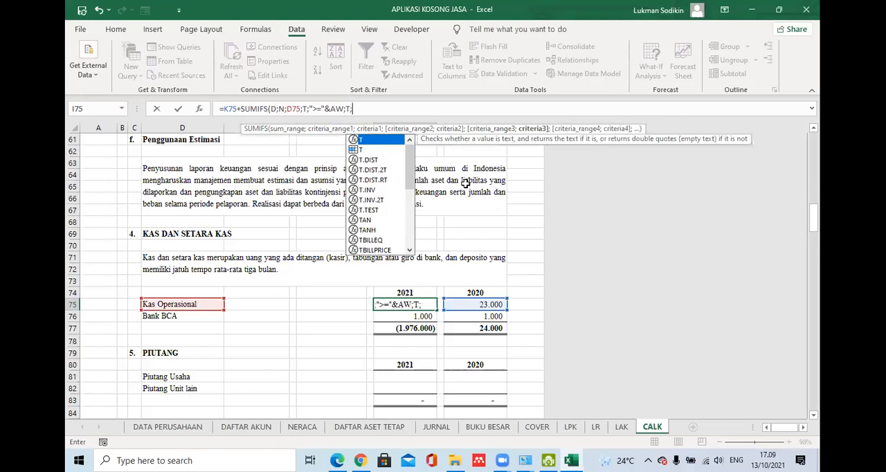
pyautogui.write('"')
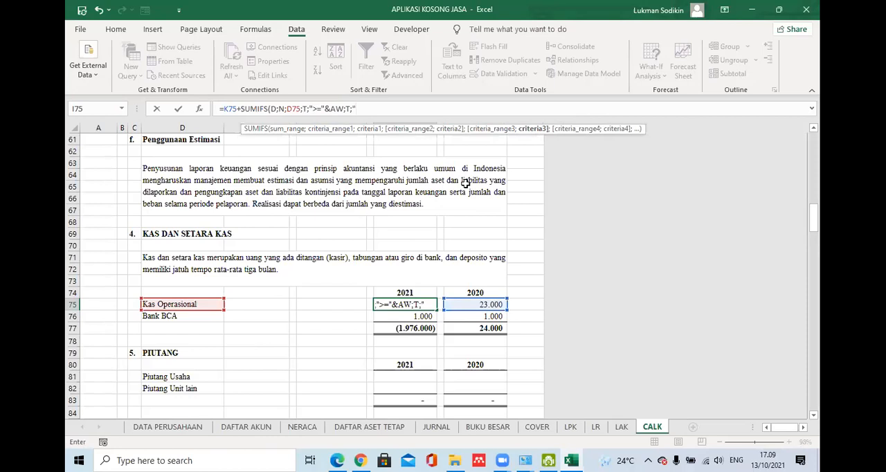
pyautogui.write('<="&AK')
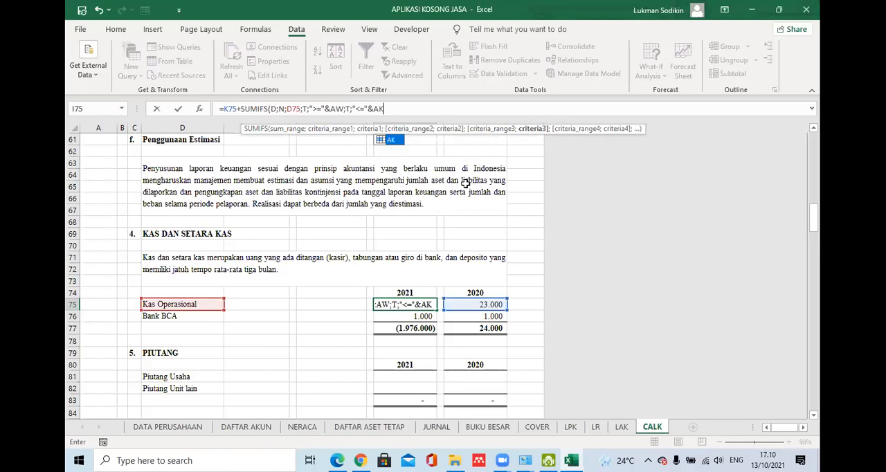
pyautogui.write(')')
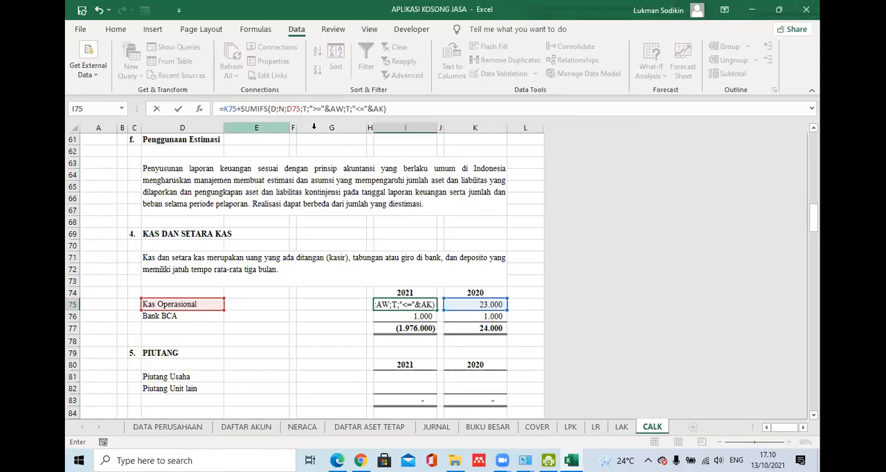
# - Duplicate the SUMIFS term at the end of the I75 formula as a subtracted second term
pyautogui.moveTo(404, 108); pyautogui.dragTo(244, 111)
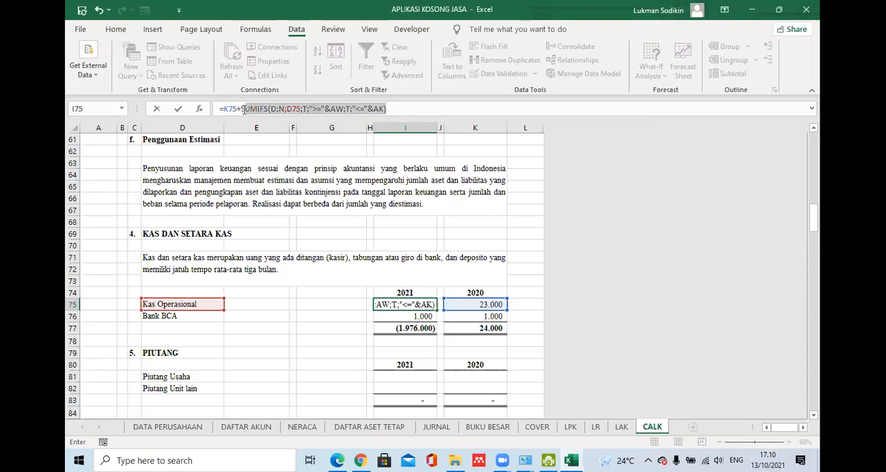
pyautogui.click(398, 111)
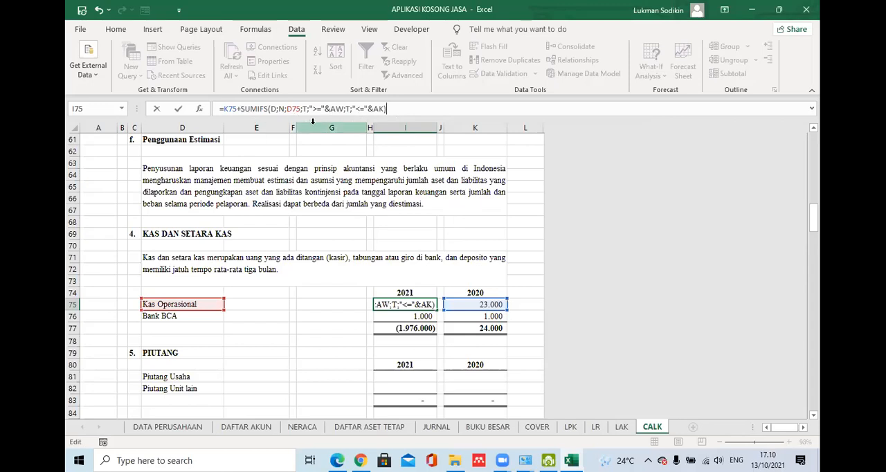
pyautogui.moveTo(388, 108); pyautogui.dragTo(243, 109)
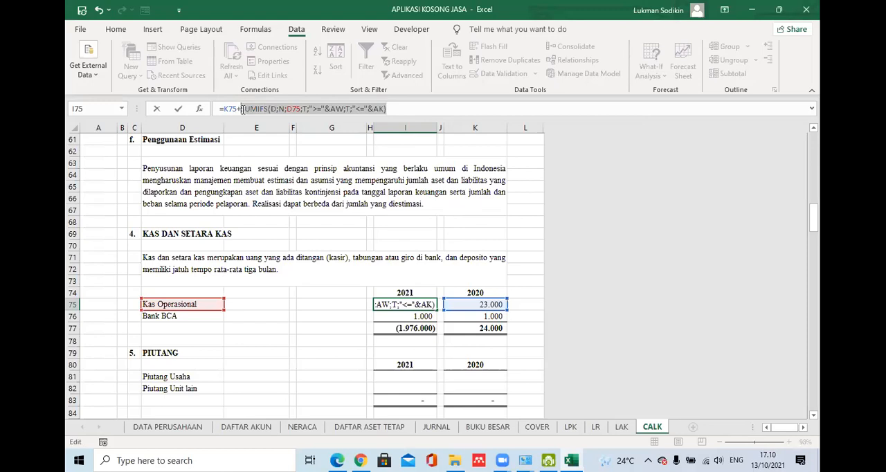
pyautogui.click(401, 109)
pyautogui.write('-')
pyautogui.hotkey('ctrl', 'v')
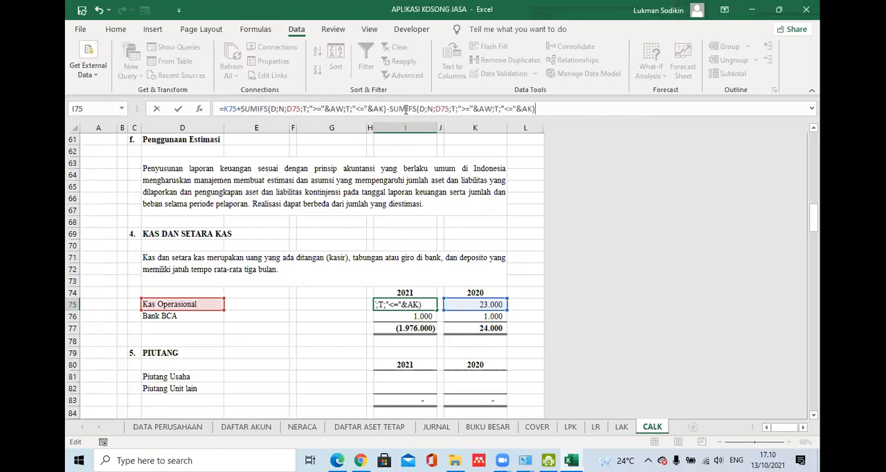
# - Change the sum range of the second SUMIFS in I75 to K and commit the formula
pyautogui.doubleClick(422, 108)
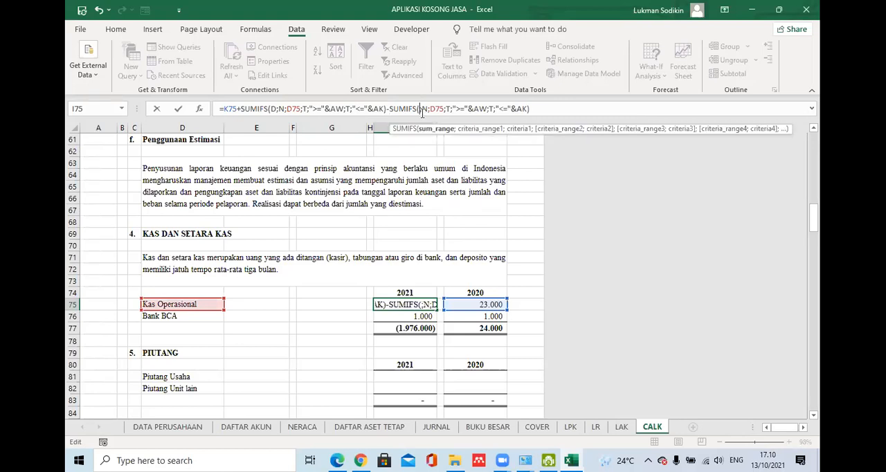
pyautogui.write('k')
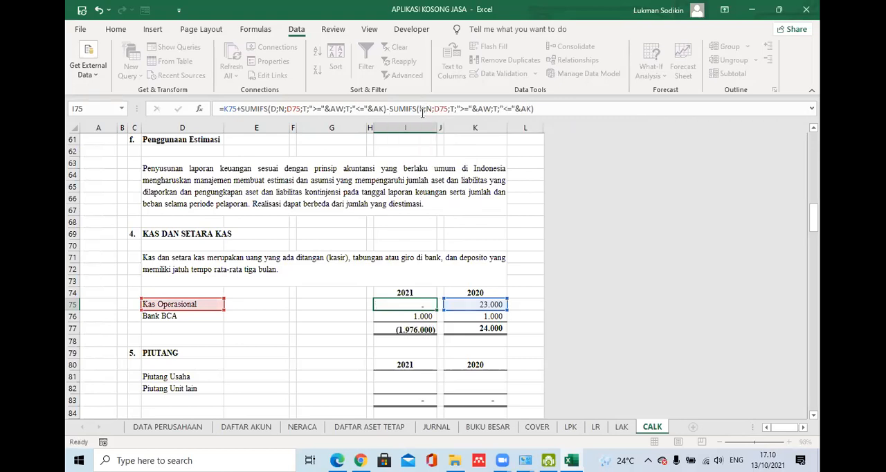
pyautogui.press('Return')
pyautogui.click(411, 305)
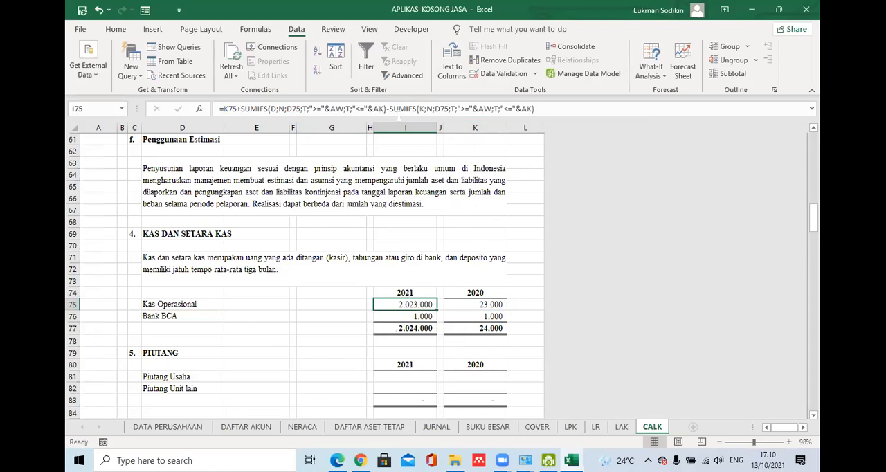
# - Copy the first SUMIFS term from the I75 formula without changing the cell
pyautogui.moveTo(385, 109); pyautogui.dragTo(240, 109)
pyautogui.hotkey('ctrl', 'c')
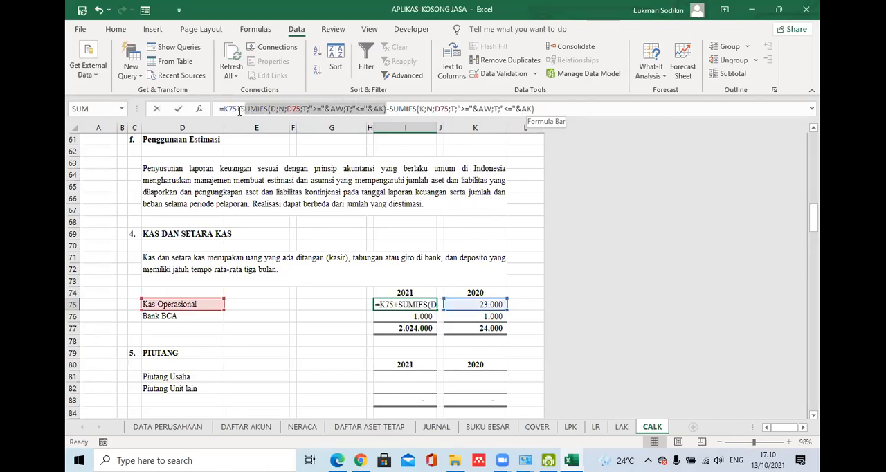
pyautogui.press('Escape')
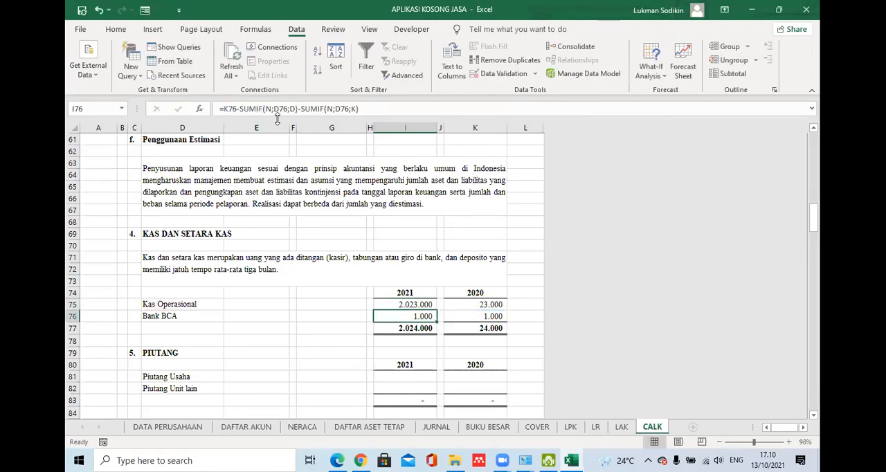
pyautogui.click(272, 305)
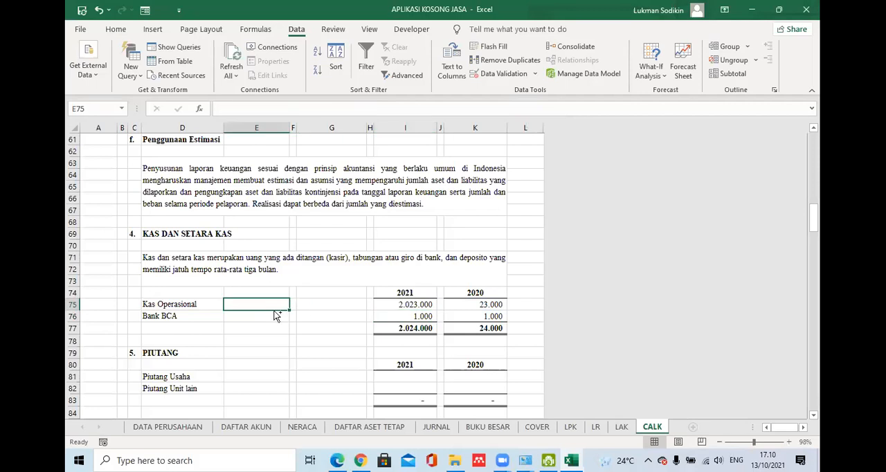
pyautogui.hotkey('ctrl', 'v')
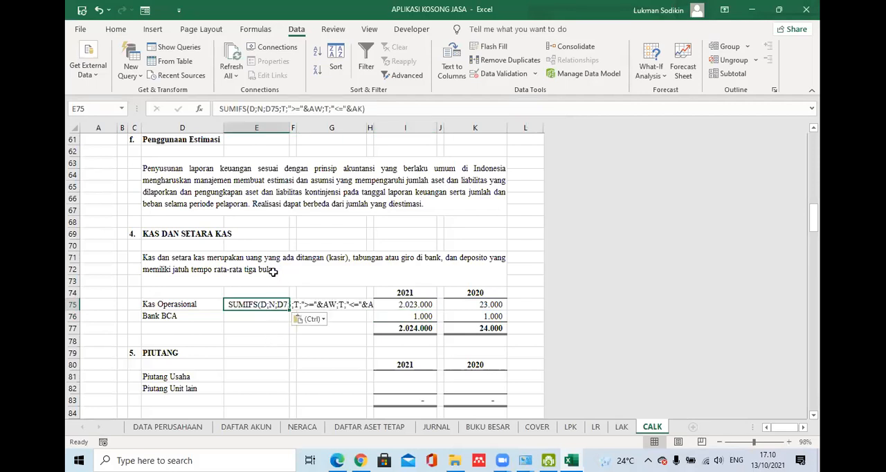
pyautogui.hotkey('ctrl', 'z')
# - Paste the copied SUMIFS term as explanatory text into E70, under the KAS DAN SETARA KAS heading
pyautogui.click(269, 245)
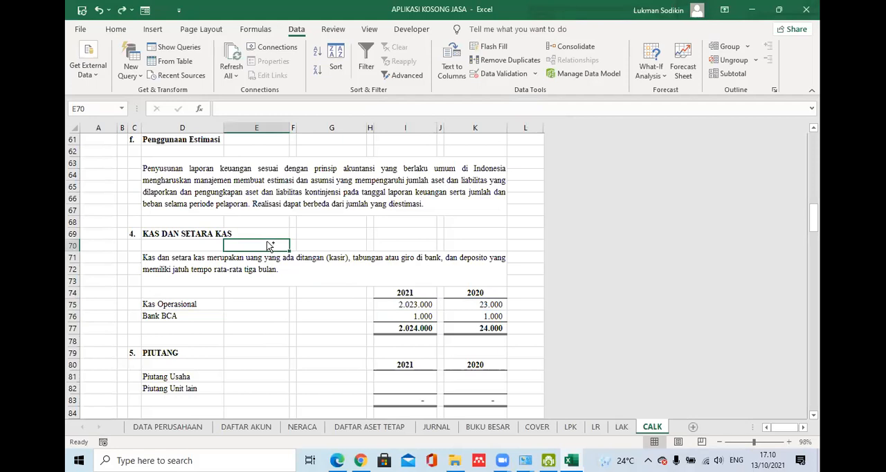
pyautogui.hotkey('ctrl', 'v')
pyautogui.click(339, 329)
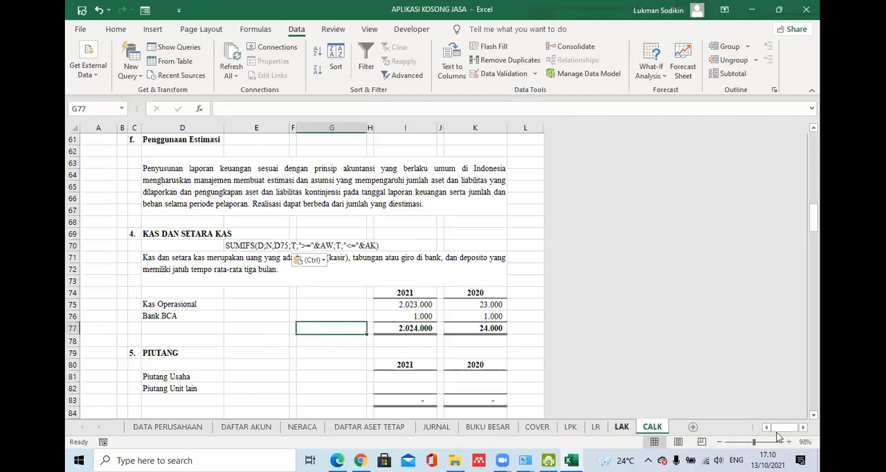
# - Examine the arguments of the SUMIFS text in row 70, checking N against the NAMA AKUN column on JURNAL and D75 on CALK
pyautogui.click(788, 442)
pyautogui.click(787, 442)
pyautogui.click(787, 442)
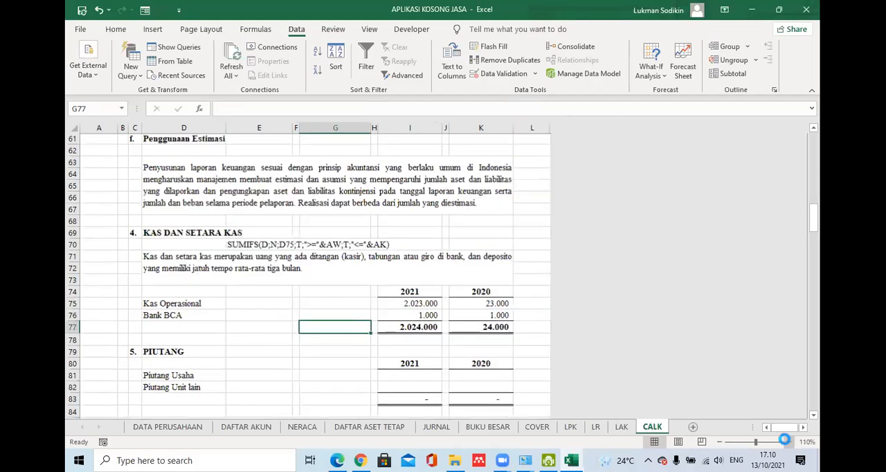
pyautogui.click(787, 442)
pyautogui.click(787, 442)
pyautogui.click(788, 442)
pyautogui.click(312, 212)
pyautogui.click(329, 316)
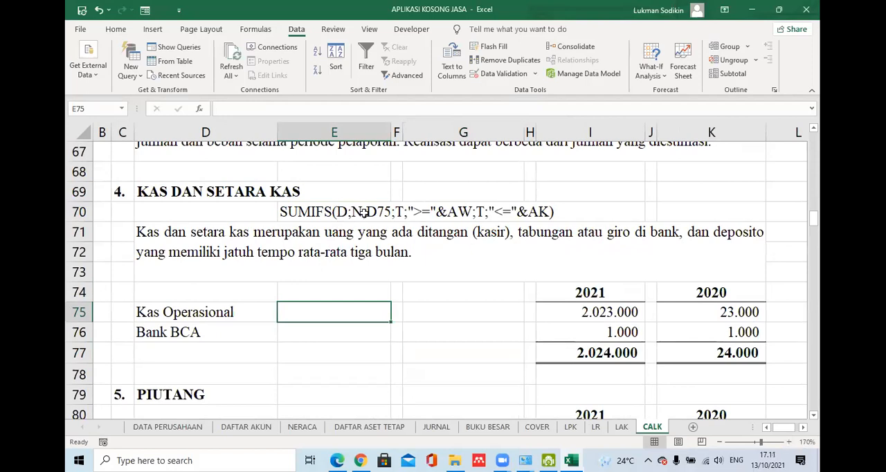
pyautogui.click(435, 427)
pyautogui.click(566, 131)
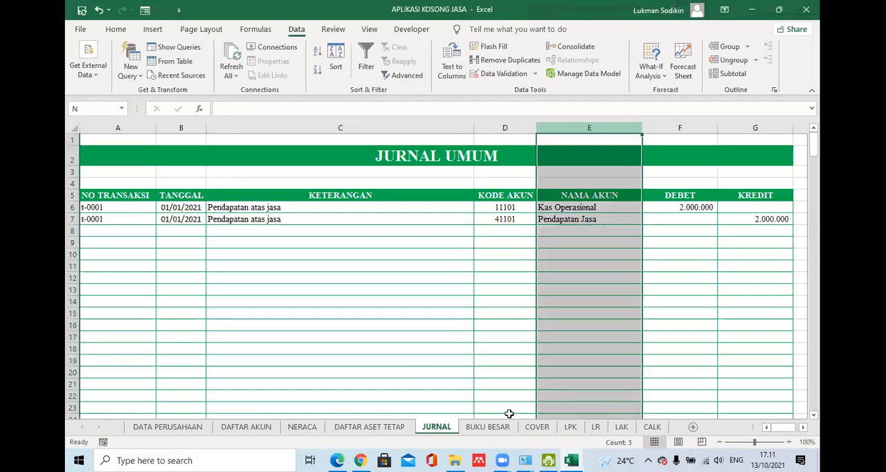
pyautogui.click(651, 427)
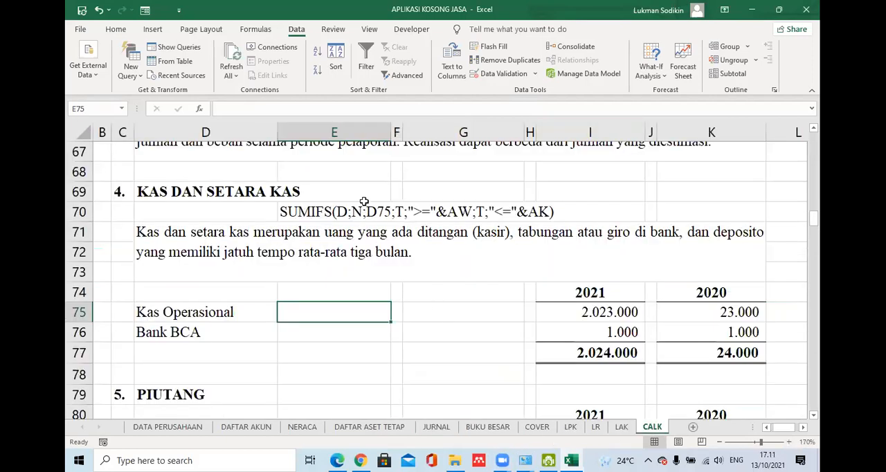
pyautogui.click(151, 316)
pyautogui.click(399, 213)
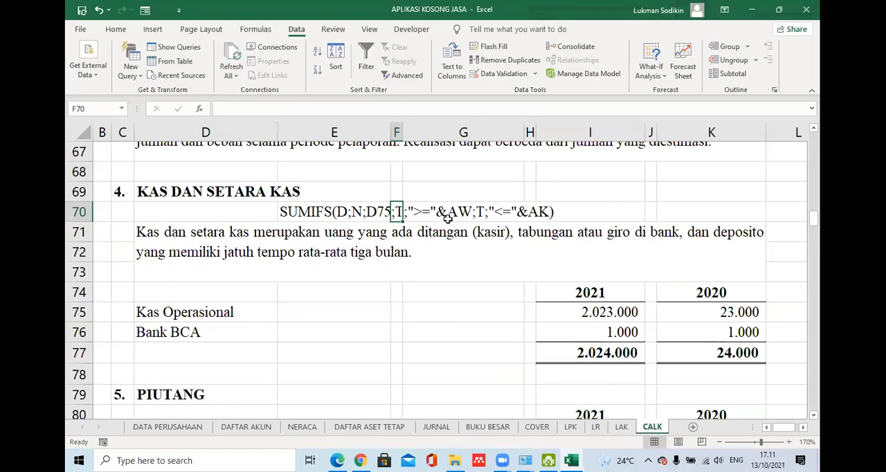
# - Check the period start cell AW and period end cell AK on DATA PERUSAHAAN against the SUMIFS text on CALK
pyautogui.click(167, 427)
pyautogui.click(307, 309)
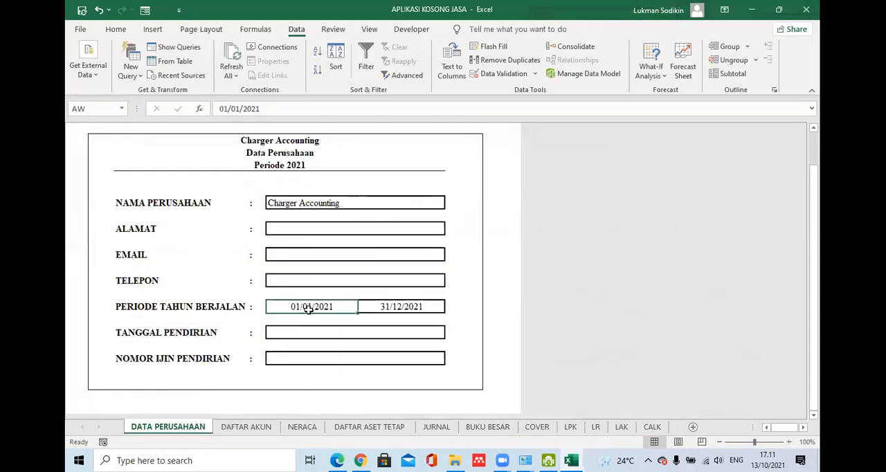
pyautogui.click(652, 427)
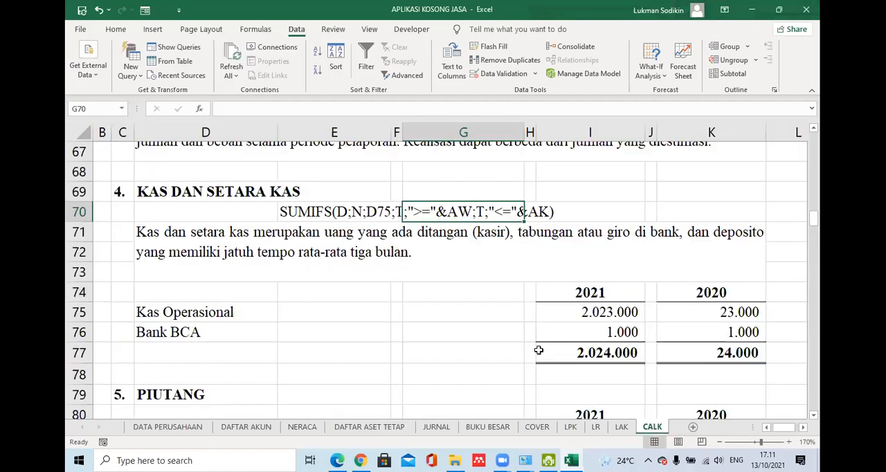
pyautogui.click(193, 426)
pyautogui.click(409, 308)
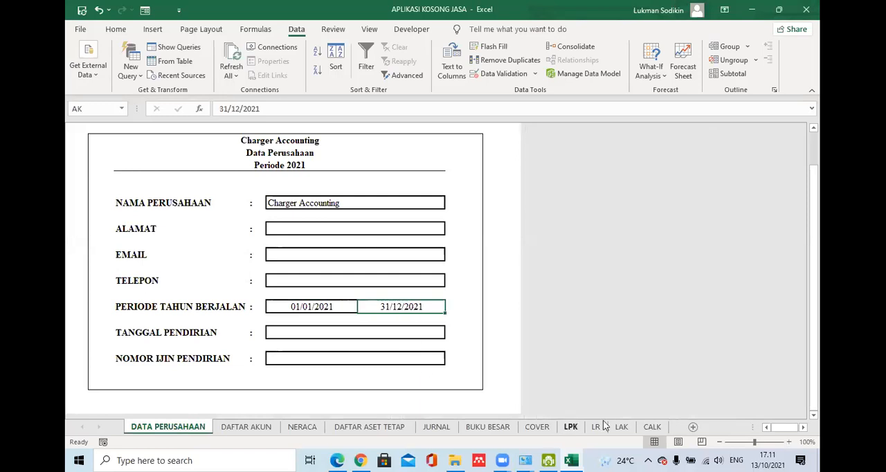
pyautogui.click(652, 426)
pyautogui.click(478, 359)
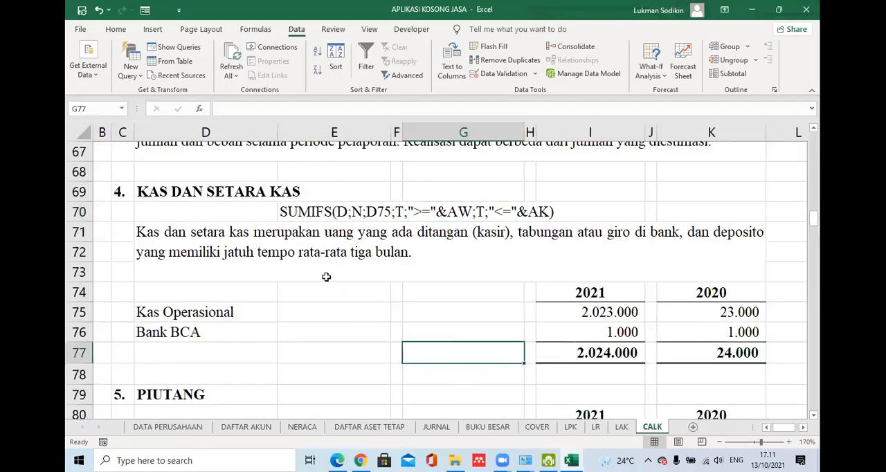
# - Compare the 2020 balances in the KAS DAN SETARA KAS note on CALK with the SALDO AWAL column on DAFTAR AKUN
pyautogui.click(308, 212)
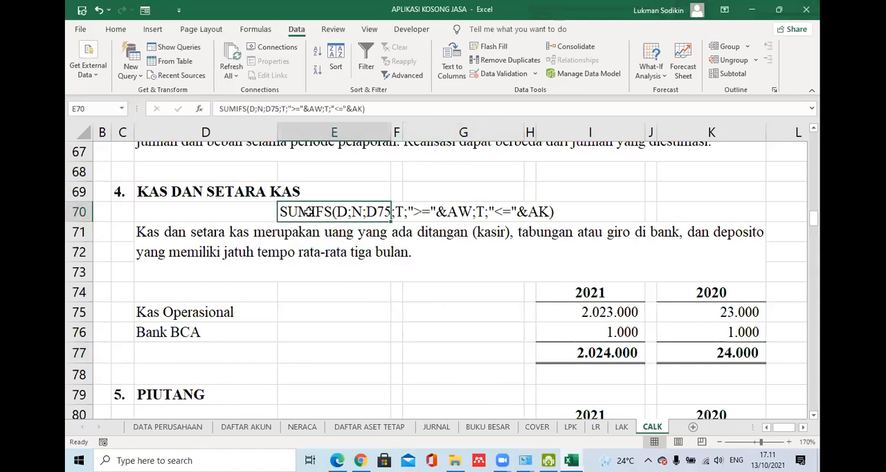
pyautogui.click(298, 329)
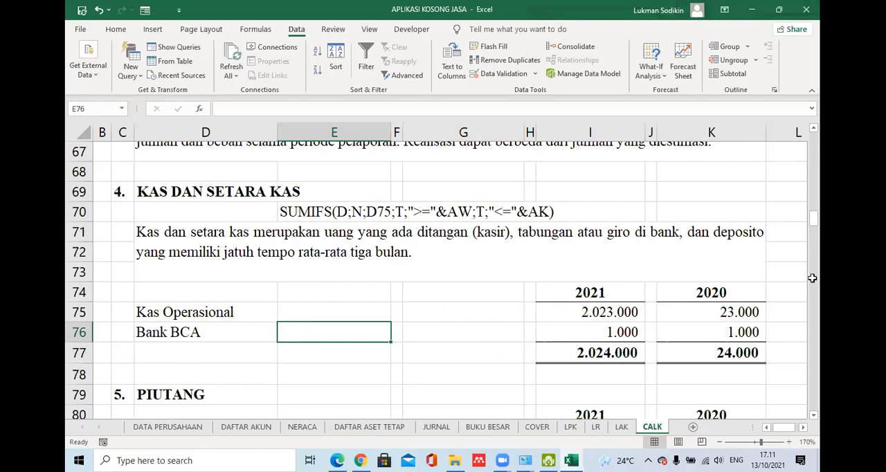
pyautogui.click(717, 312)
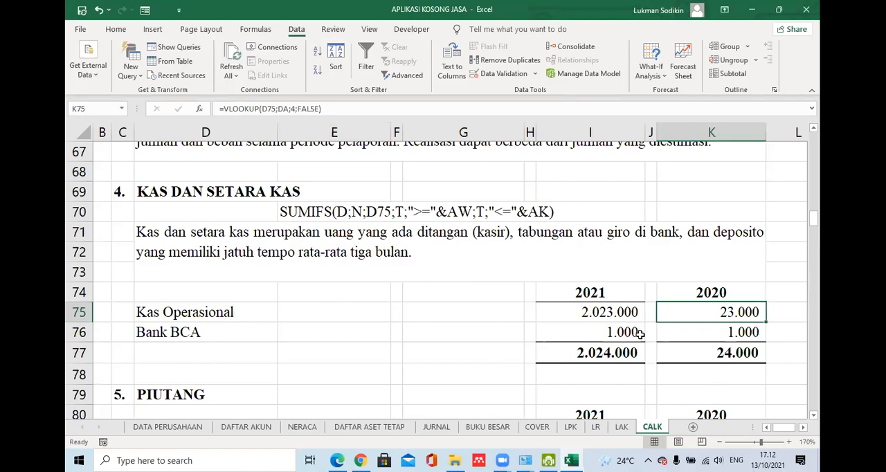
pyautogui.click(468, 337)
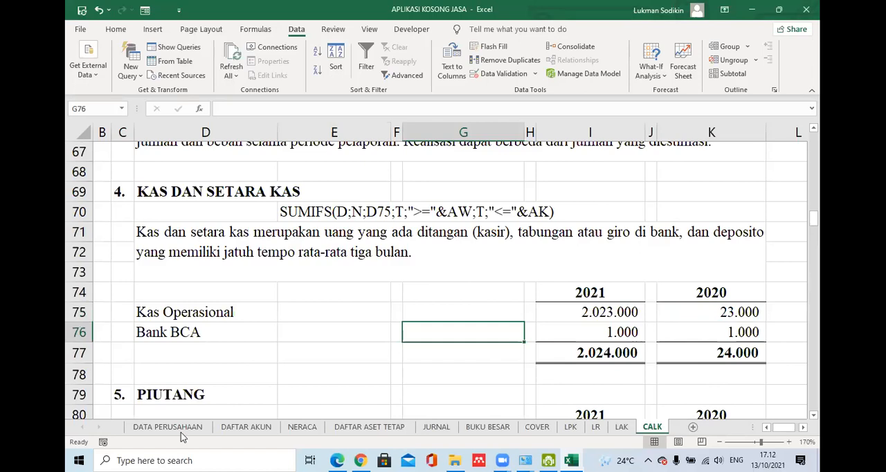
pyautogui.click(246, 426)
pyautogui.click(478, 218)
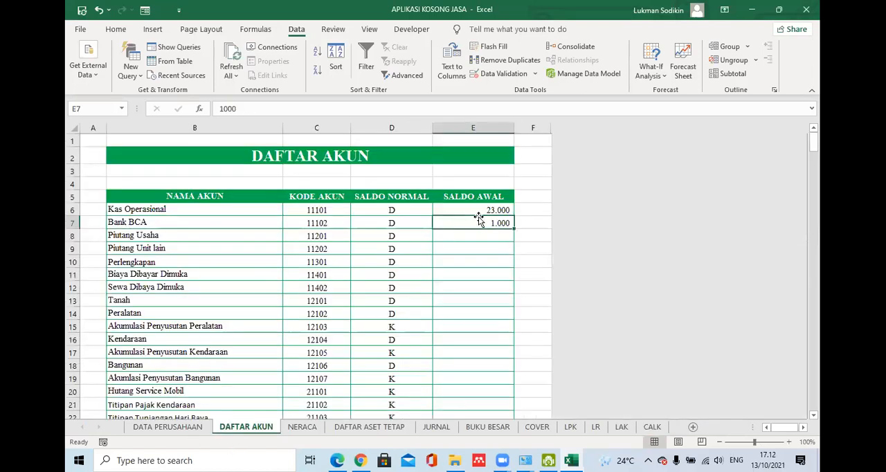
pyautogui.click(476, 200)
pyautogui.click(478, 223)
pyautogui.click(478, 211)
pyautogui.click(478, 235)
pyautogui.click(478, 212)
pyautogui.click(476, 238)
pyautogui.click(476, 214)
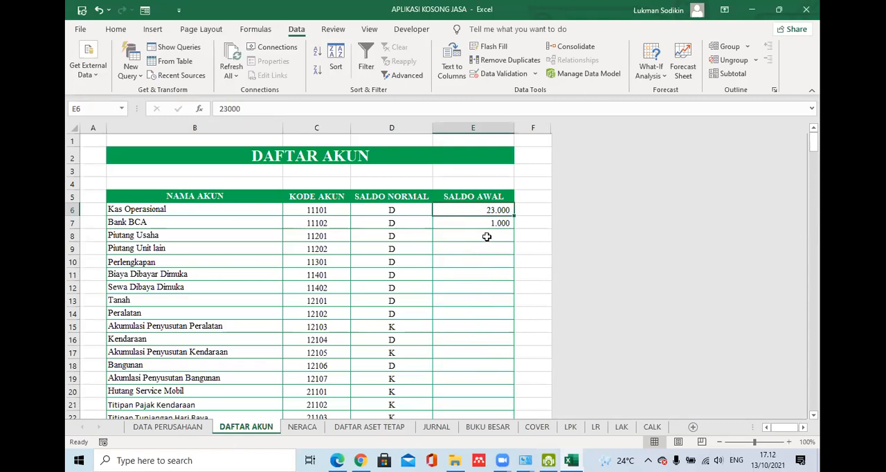
pyautogui.click(473, 237)
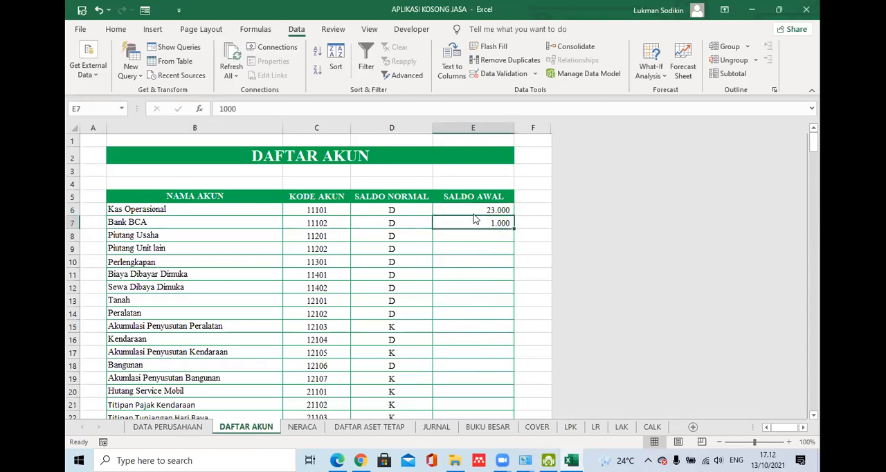
pyautogui.click(653, 426)
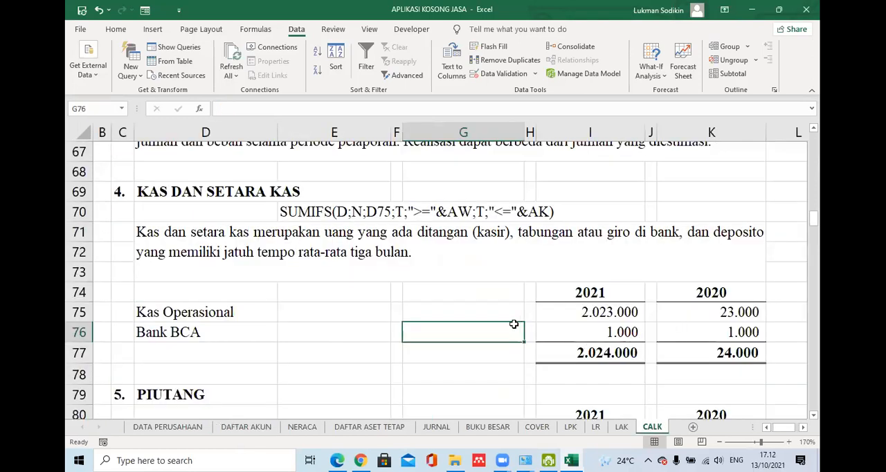
pyautogui.click(477, 316)
pyautogui.click(456, 347)
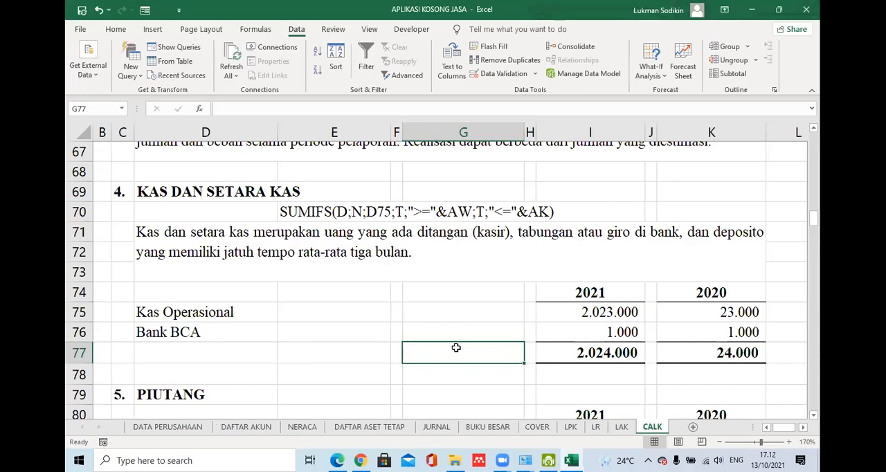
# - Fill the date-limited SUMIFS formula from I75 down to the Bank BCA balance in I76
pyautogui.click(636, 330)
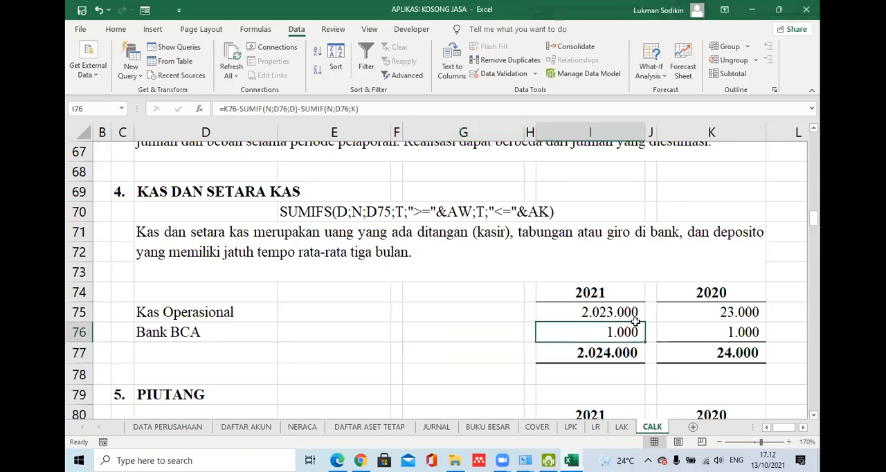
pyautogui.click(633, 316)
pyautogui.moveTo(647, 331); pyautogui.dragTo(642, 331)
pyautogui.click(625, 313)
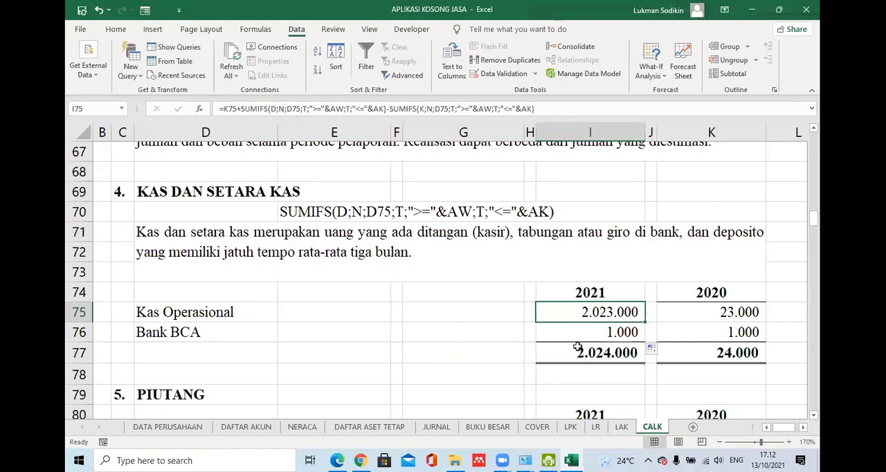
pyautogui.click(638, 335)
pyautogui.click(632, 313)
pyautogui.moveTo(642, 325); pyautogui.dragTo(638, 335)
pyautogui.click(627, 313)
# - Examine the I75 formula and check its date criteria against the period cells on DATA PERUSAHAAN and the TANGGAL column on JURNAL
pyautogui.moveTo(548, 110); pyautogui.dragTo(264, 110)
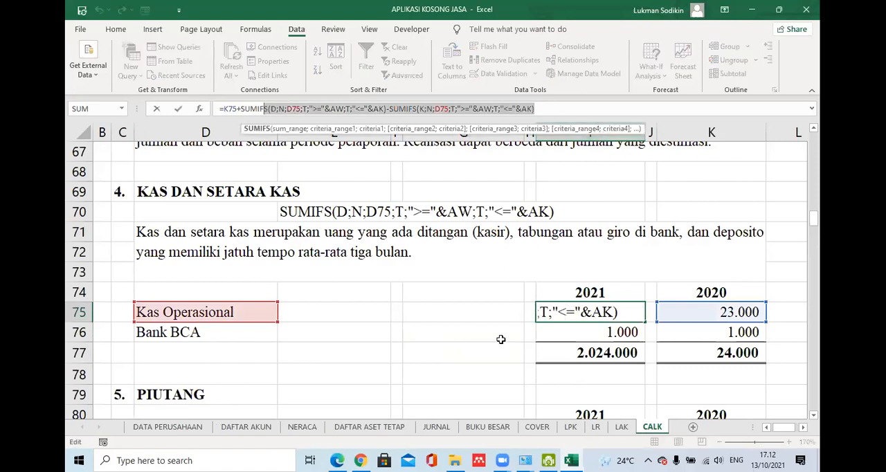
pyautogui.press('Return')
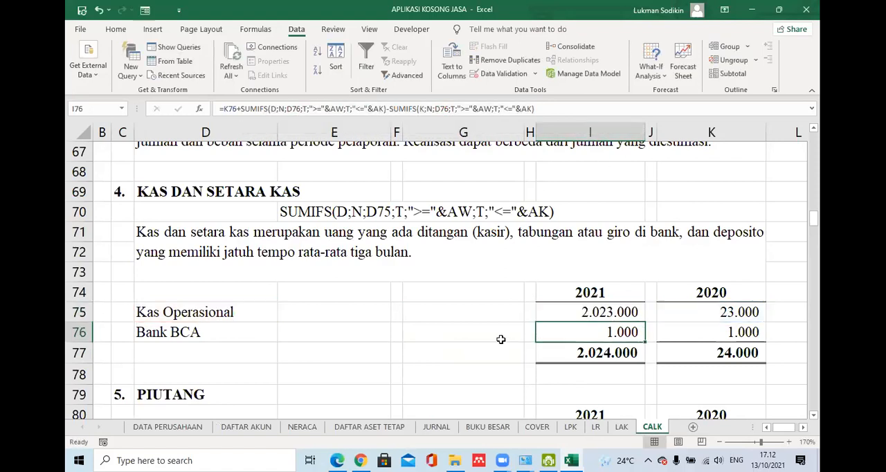
pyautogui.click(593, 313)
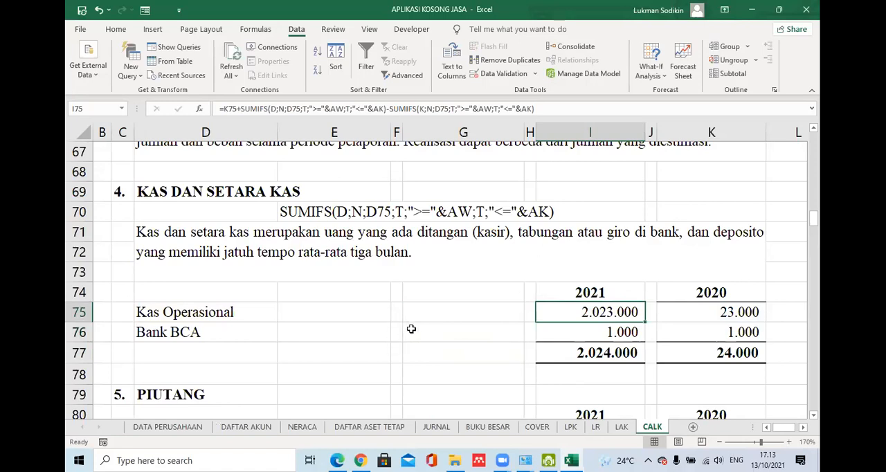
pyautogui.click(322, 215)
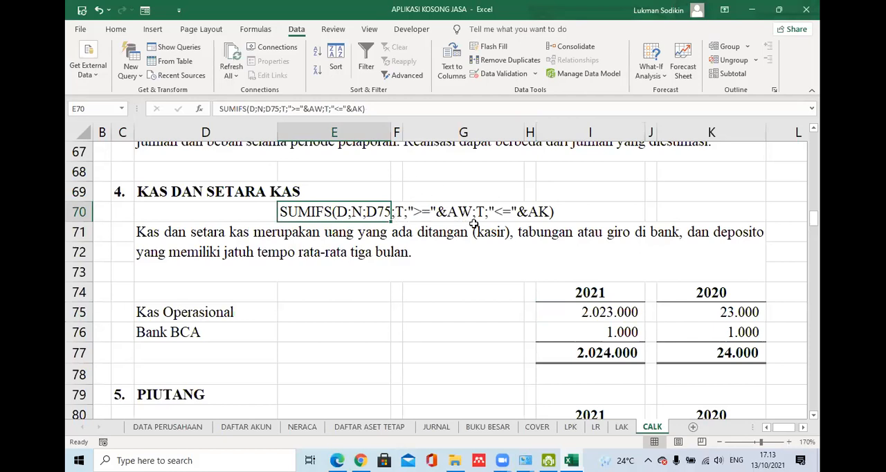
pyautogui.click(168, 427)
pyautogui.click(313, 310)
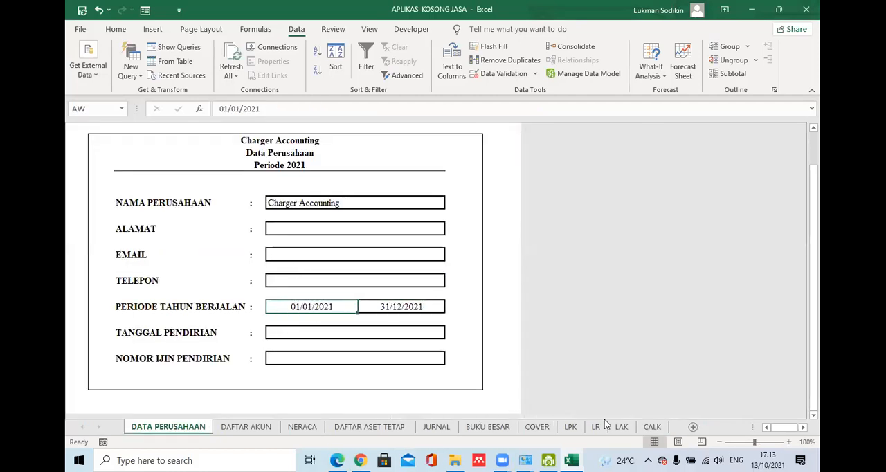
pyautogui.click(650, 427)
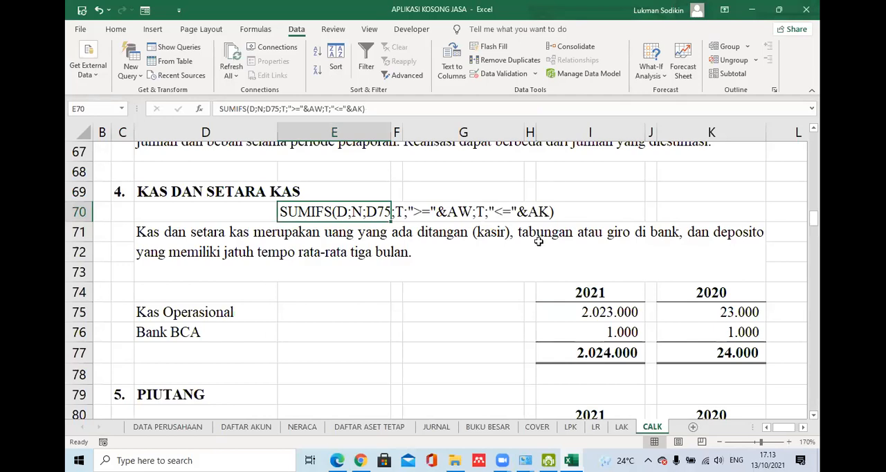
pyautogui.click(170, 427)
pyautogui.click(400, 306)
pyautogui.click(652, 427)
pyautogui.click(168, 427)
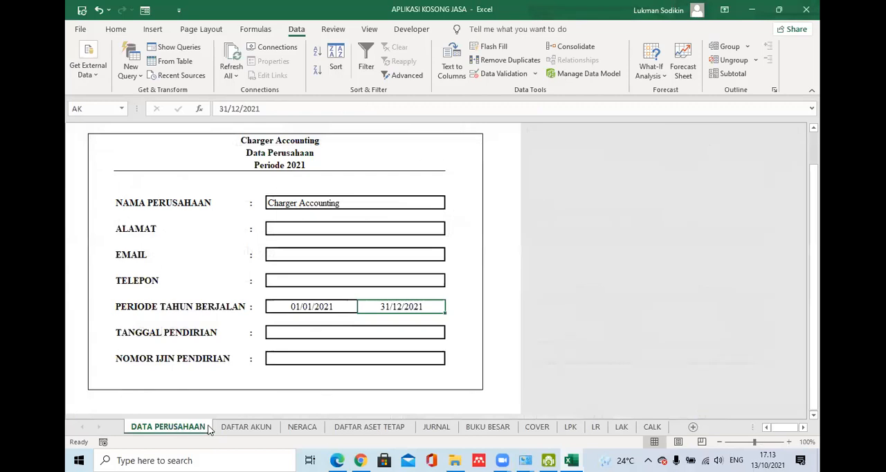
pyautogui.click(435, 427)
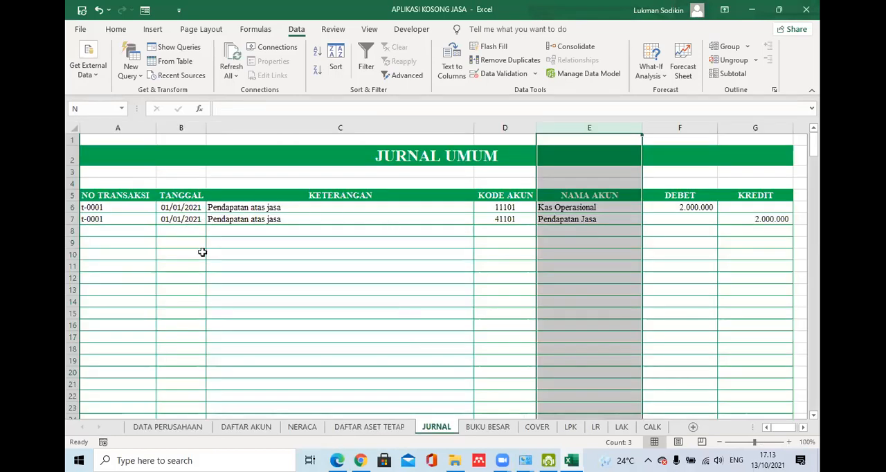
# - Set the PERIODE TAHUN BERJALAN dates on DATA PERUSAHAAN to 01/01/2020 and 31/12/2020
pyautogui.click(173, 427)
pyautogui.click(336, 307)
pyautogui.doubleClick(339, 308)
pyautogui.press('BackSpace')
pyautogui.write('01/01/2020')
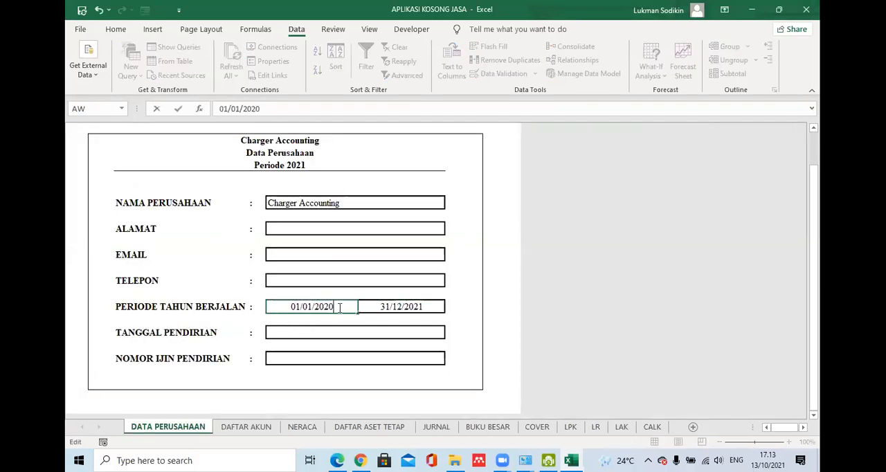
pyautogui.click(436, 308)
pyautogui.press('BackSpace')
pyautogui.write('0')
pyautogui.press('Return')
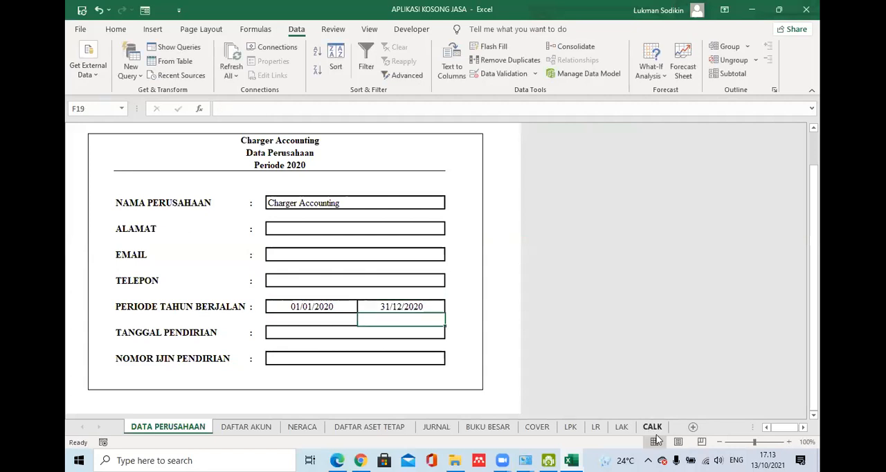
# - Check the KAS DAN SETARA KAS balances on CALK for the 2020 period against the transaction dates on JURNAL
pyautogui.click(647, 426)
pyautogui.click(732, 314)
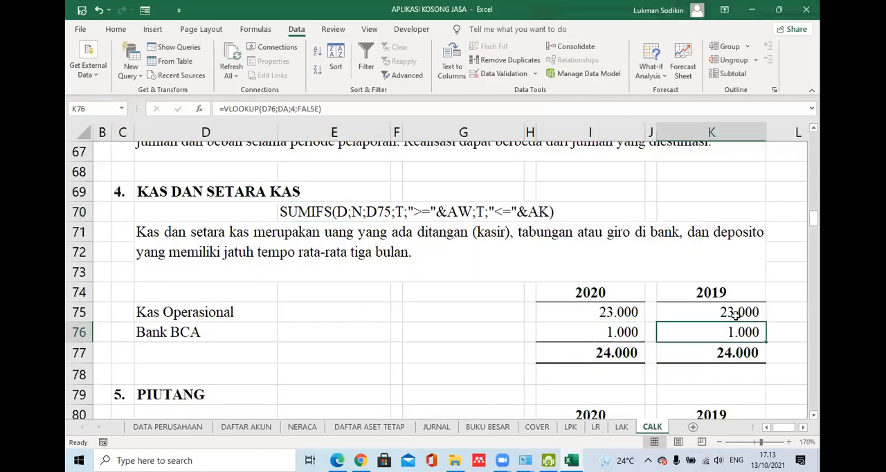
pyautogui.click(626, 312)
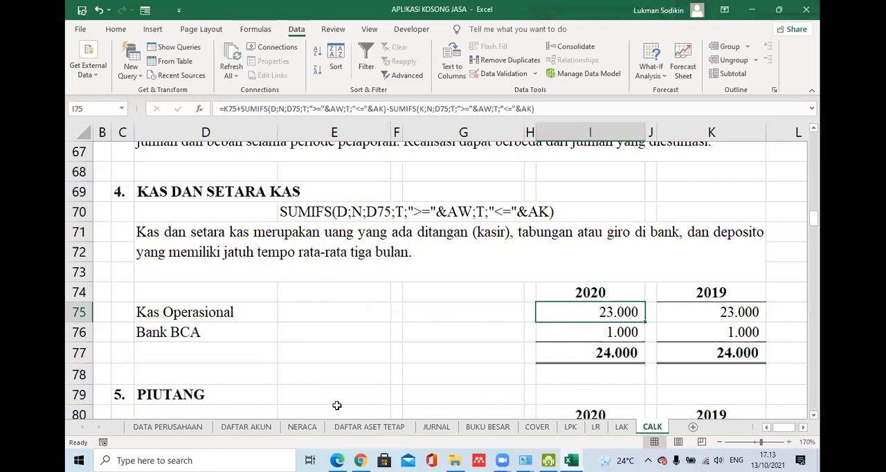
pyautogui.click(436, 426)
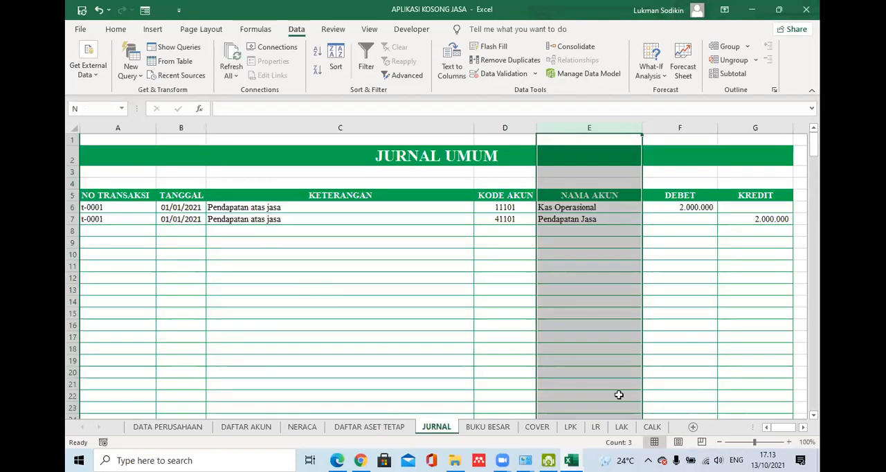
pyautogui.click(651, 426)
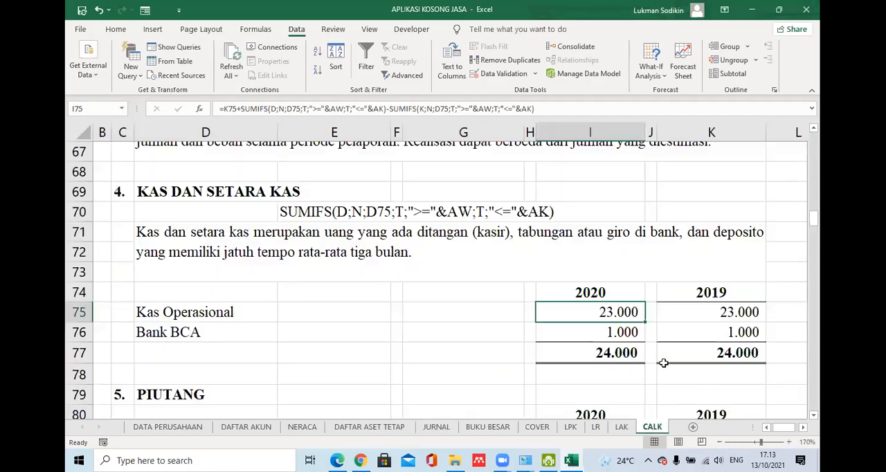
# - Delete the explanatory SUMIFS text from E70 on CALK
pyautogui.click(306, 212)
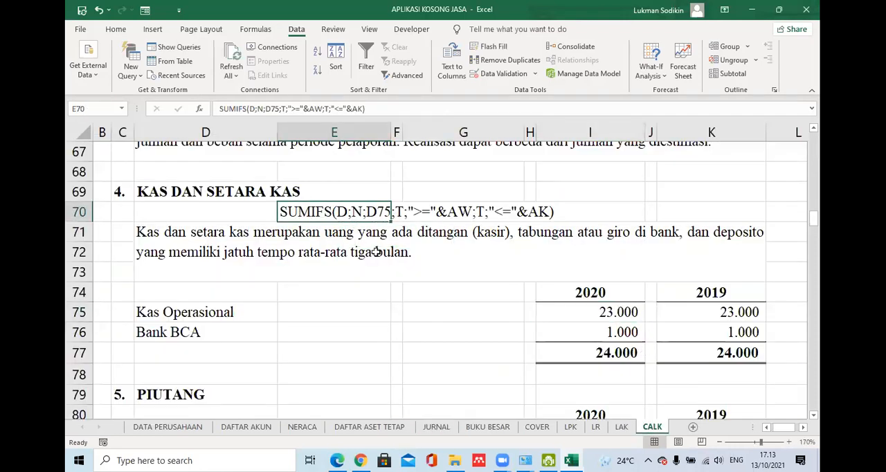
pyautogui.press('Delete')
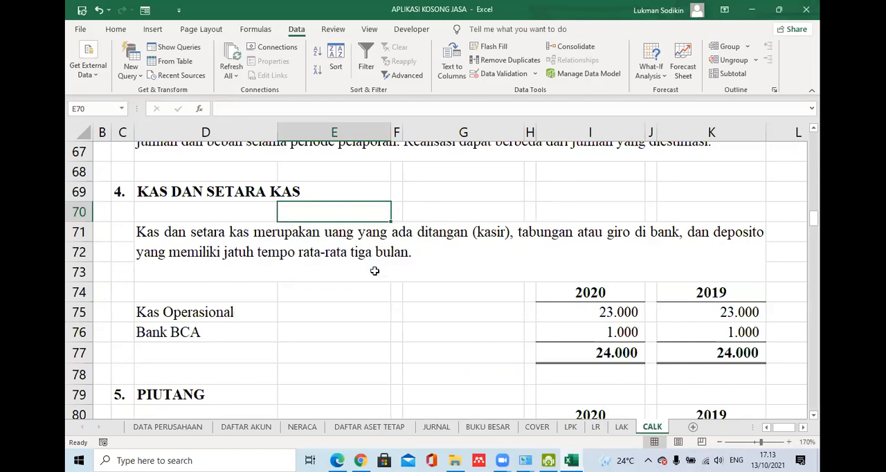
pyautogui.press('Down')
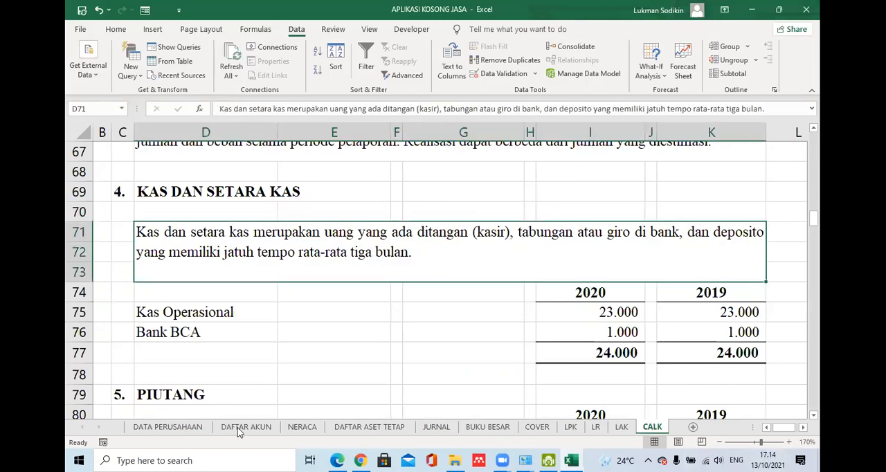
# - Set the PERIODE TAHUN BERJALAN dates on DATA PERUSAHAAN back to 01/01/2021 and 31/12/2021
pyautogui.click(145, 427)
pyautogui.click(346, 306)
pyautogui.doubleClick(345, 305)
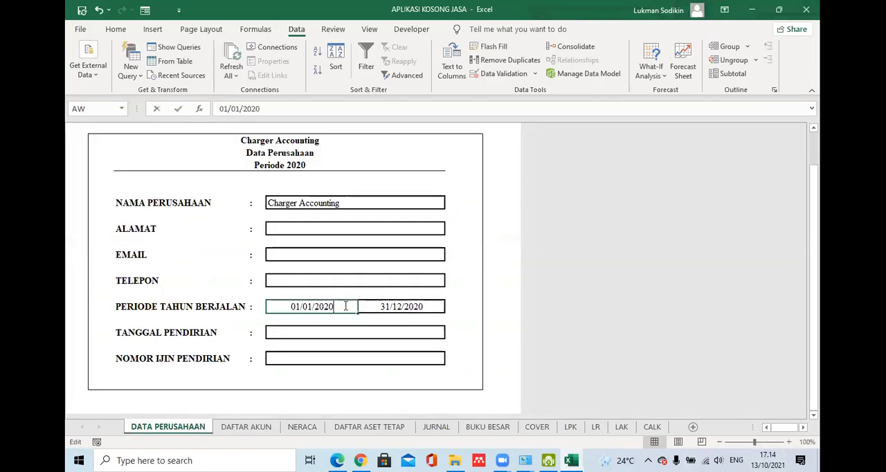
pyautogui.press('BackSpace')
pyautogui.write('1')
pyautogui.doubleClick(427, 305)
pyautogui.press('BackSpace')
pyautogui.write('1')
pyautogui.press('Return')
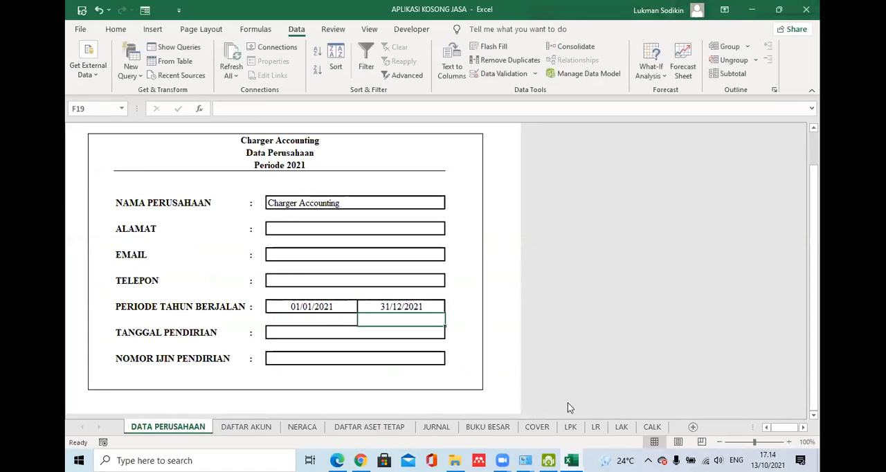
# - Check the KAS DAN SETARA KAS balances and the I75 formula on CALK for the 2021 period
pyautogui.click(651, 427)
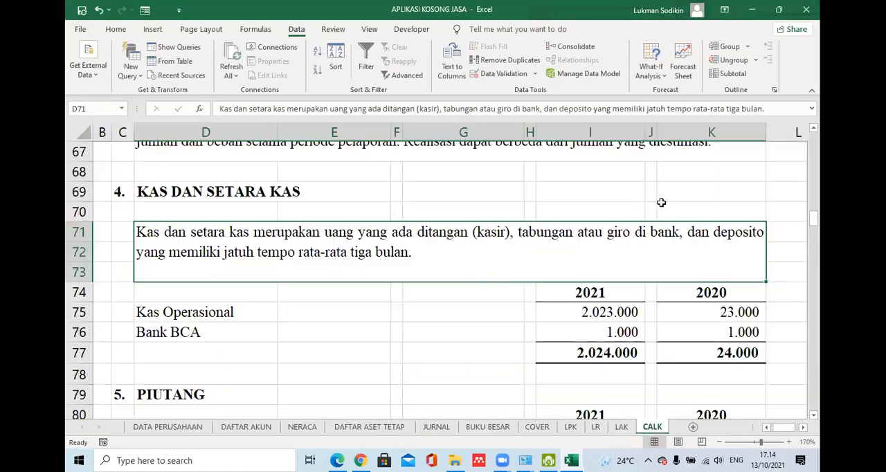
pyautogui.click(720, 443)
pyautogui.click(720, 442)
pyautogui.click(720, 442)
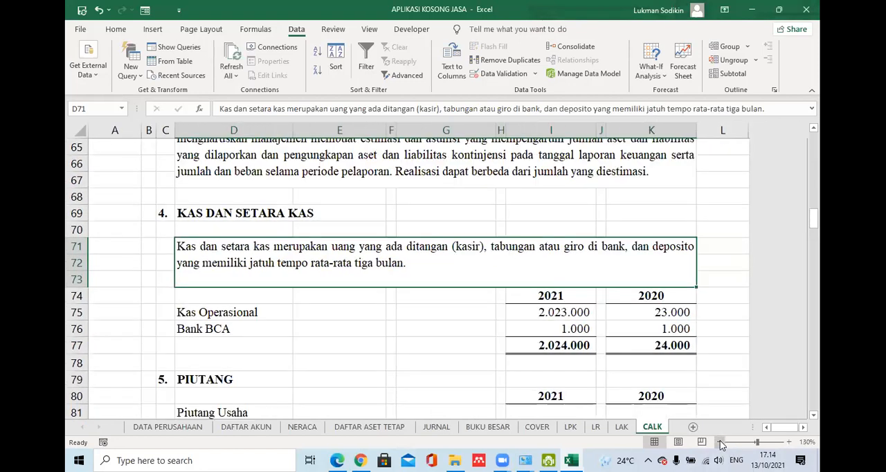
pyautogui.click(720, 442)
pyautogui.click(720, 442)
pyautogui.click(720, 442)
pyautogui.click(549, 348)
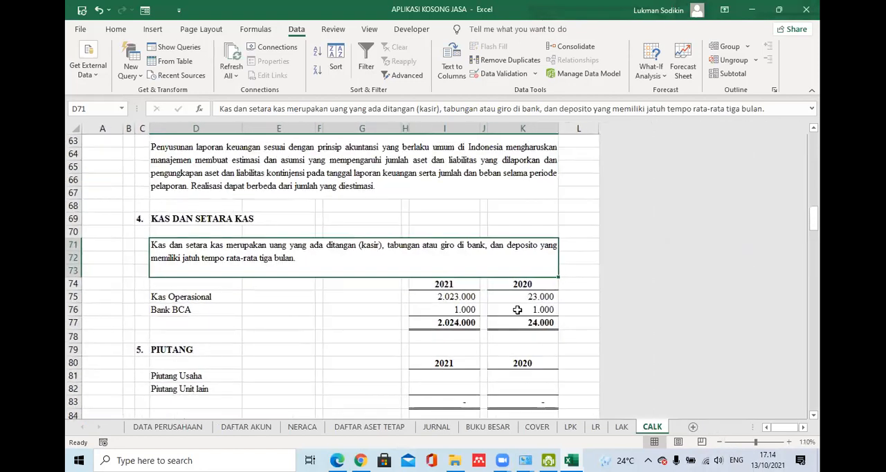
pyautogui.click(462, 297)
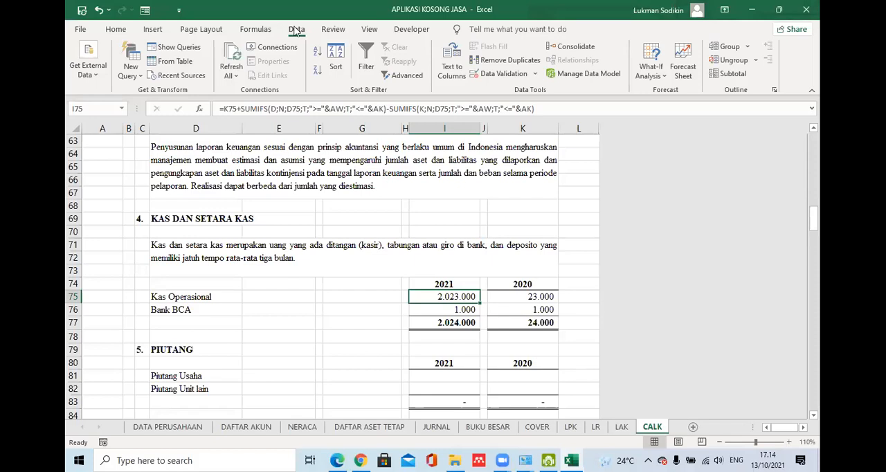
pyautogui.click(326, 63)
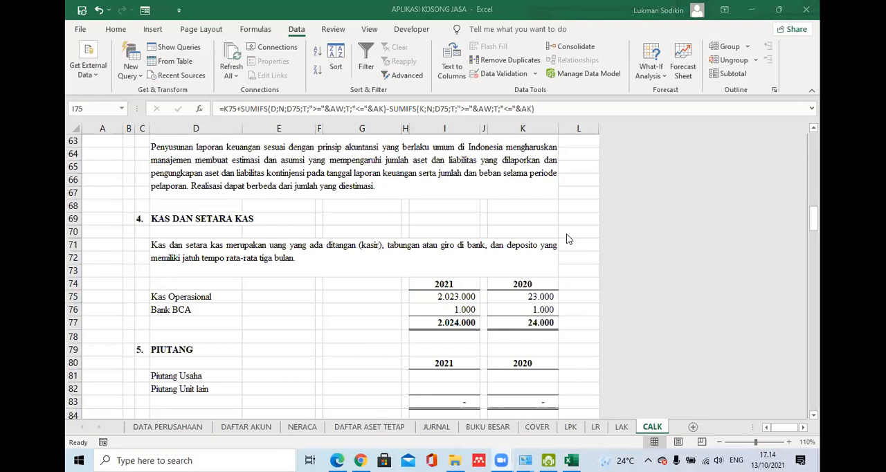
# - Copy the Kas Operasional 2021 and 2020 formulas from I75:K75 into PIUTANG I81:K82 and ASET LANCAR LAINNYA I87:K89 on CALK
pyautogui.click(578, 329)
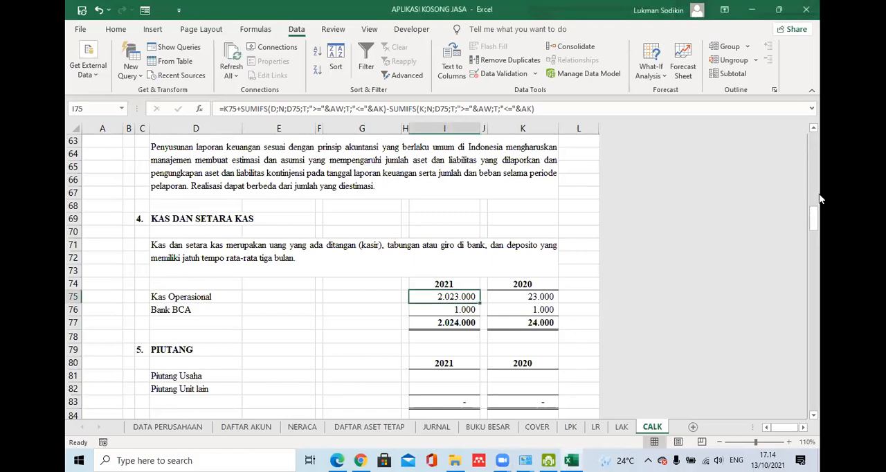
pyautogui.moveTo(813, 223)
pyautogui.mouseDown()
pyautogui.moveTo(813, 213)
pyautogui.moveTo(813, 236)
pyautogui.moveTo(811, 227)
pyautogui.mouseUp()
pyautogui.moveTo(815, 221); pyautogui.dragTo(814, 235)
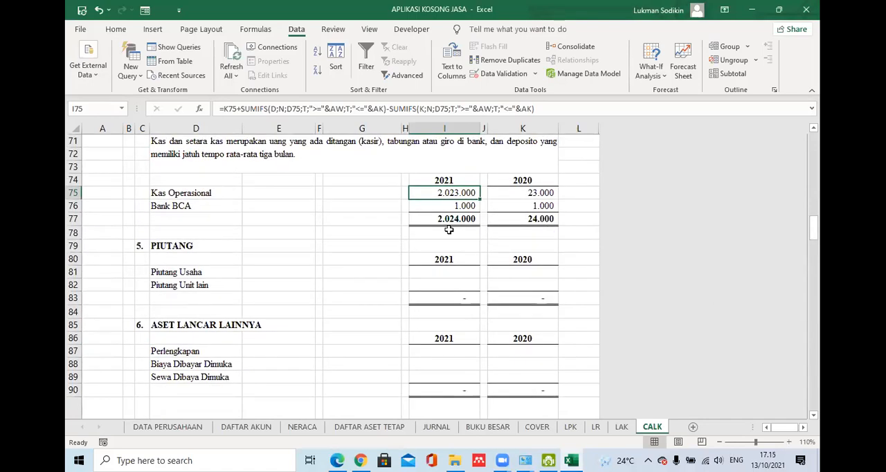
pyautogui.moveTo(456, 192); pyautogui.dragTo(518, 192)
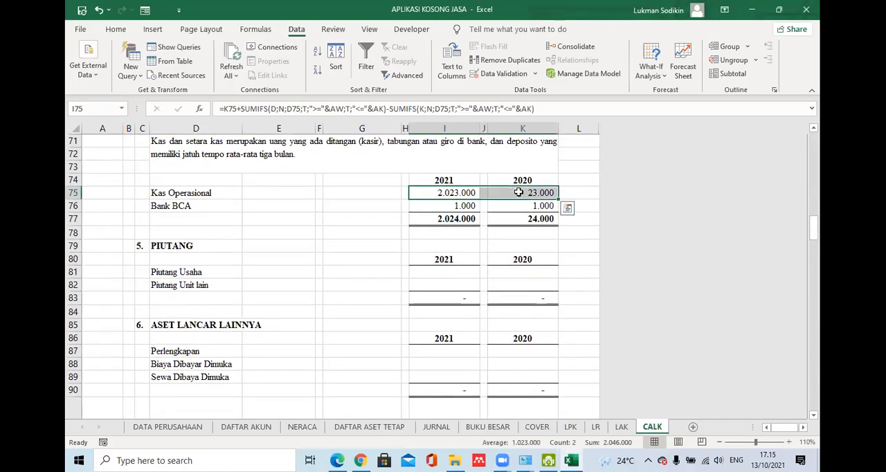
pyautogui.hotkey('ctrl', 'c')
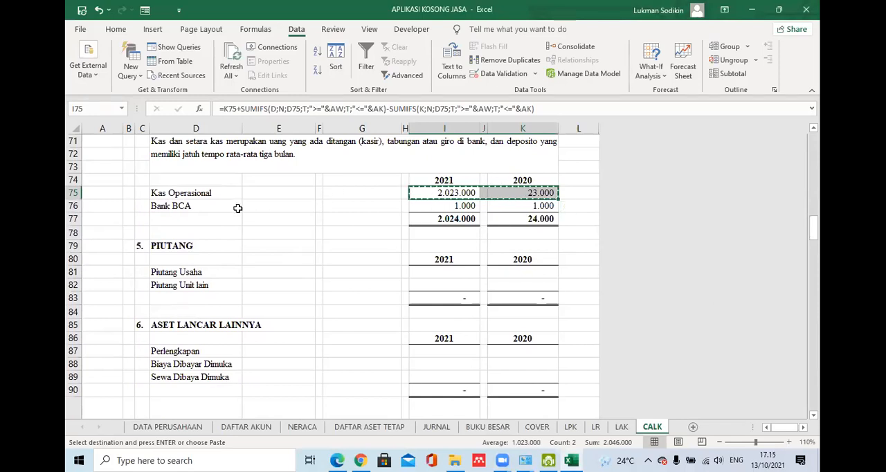
pyautogui.click(454, 273)
pyautogui.moveTo(454, 276); pyautogui.dragTo(455, 284)
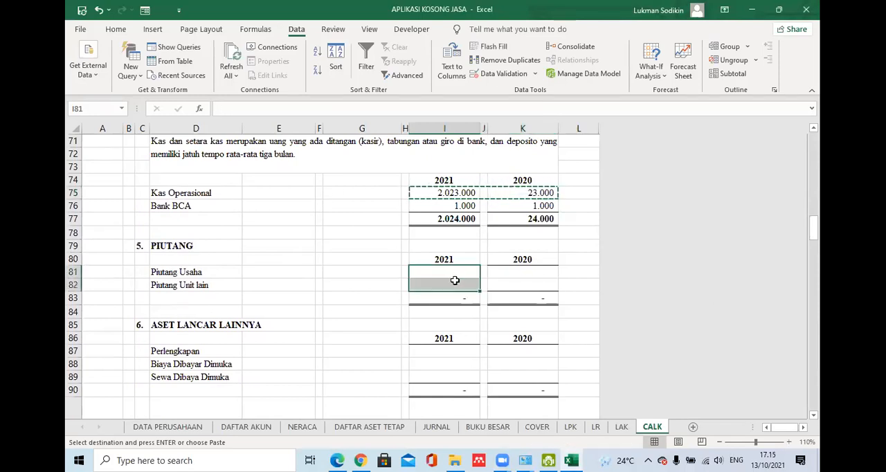
pyautogui.hotkey('ctrl', 'v')
pyautogui.moveTo(453, 351); pyautogui.dragTo(544, 380)
pyautogui.hotkey('ctrl', 'v')
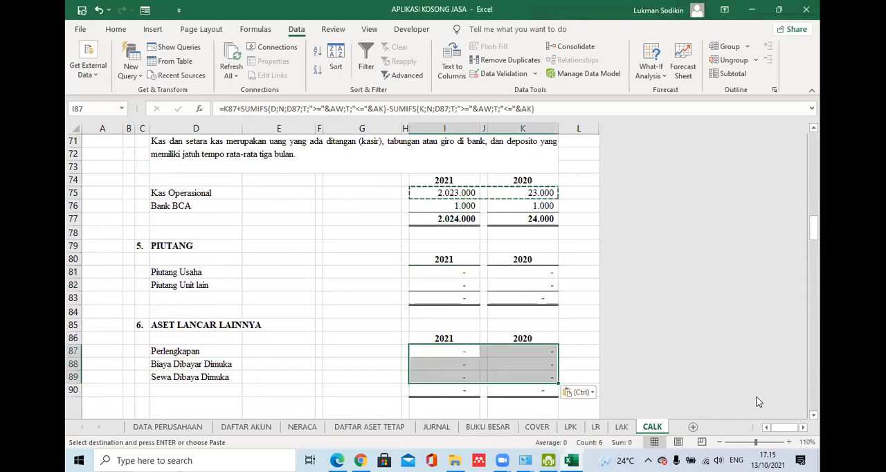
# - Examine the ASET TETAP table on CALK, especially the 2020 Saldo awal column and its Harga Perolehan and Akum. Penyusutan rows
pyautogui.click(813, 415)
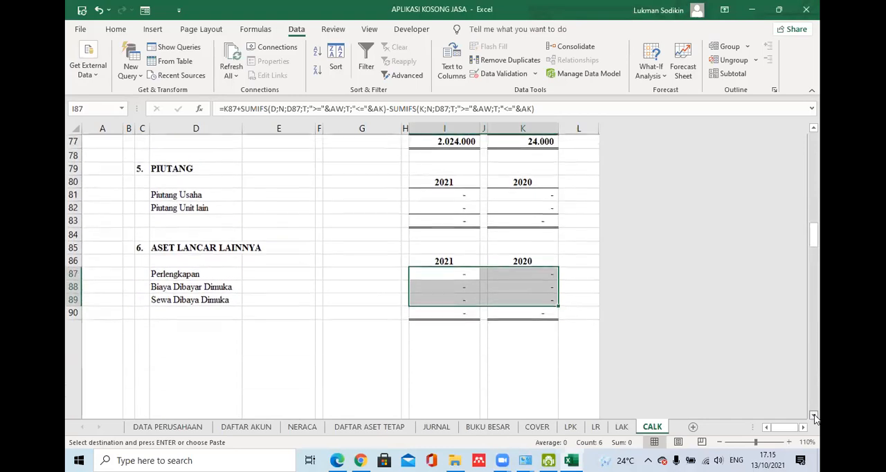
pyautogui.click(813, 416)
pyautogui.scroll(-1, 814, 418)
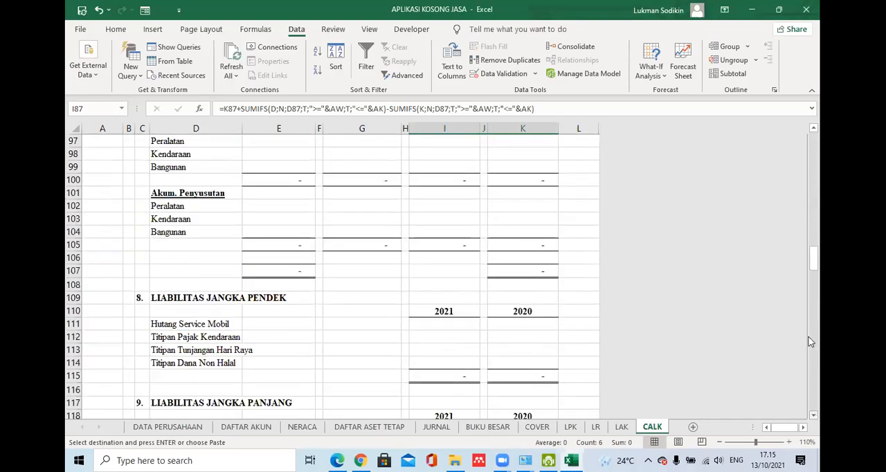
pyautogui.moveTo(812, 257)
pyautogui.mouseDown()
pyautogui.moveTo(815, 247)
pyautogui.moveTo(819, 255)
pyautogui.mouseUp()
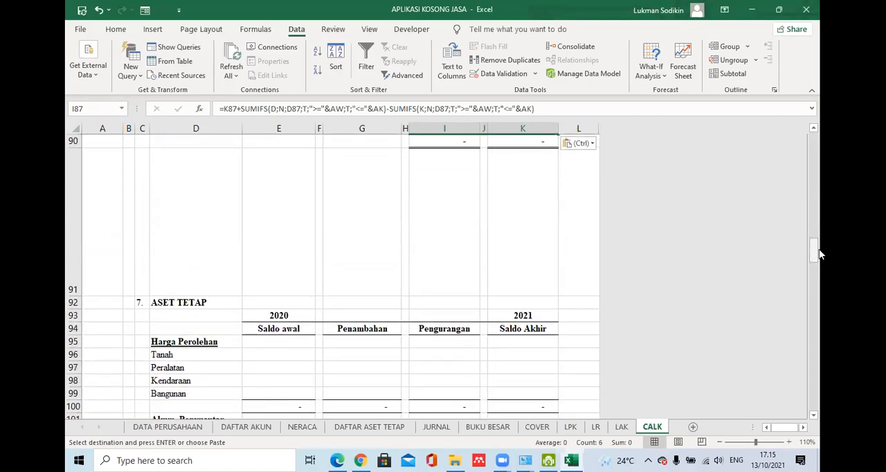
pyautogui.click(813, 128)
pyautogui.click(813, 128)
pyautogui.click(813, 128)
pyautogui.click(813, 128)
pyautogui.click(813, 128)
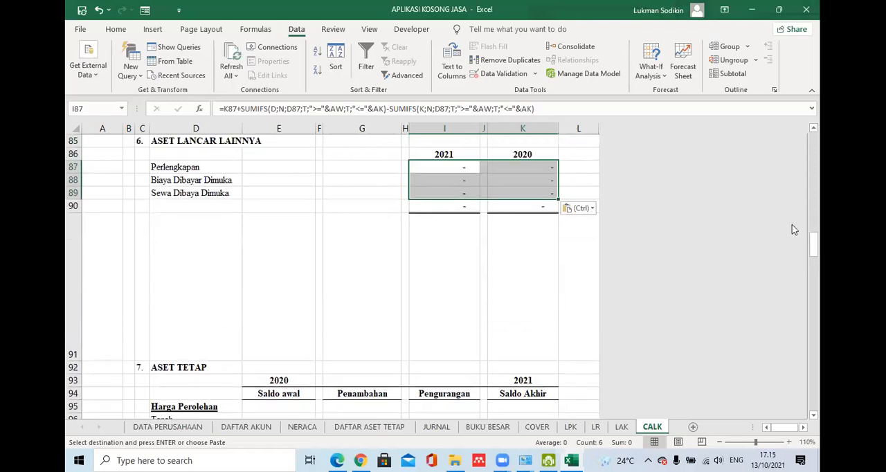
pyautogui.click(814, 414)
pyautogui.click(813, 413)
pyautogui.click(813, 414)
pyautogui.click(813, 414)
pyautogui.click(814, 414)
pyautogui.click(814, 413)
pyautogui.click(814, 414)
pyautogui.click(813, 413)
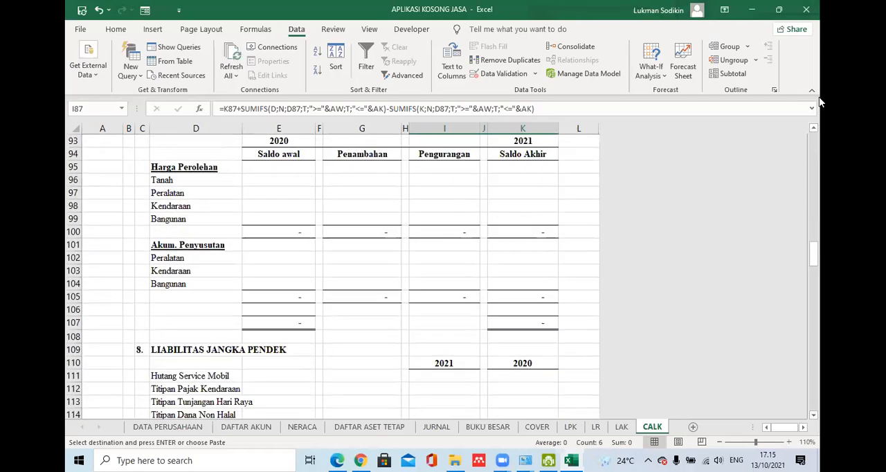
pyautogui.click(813, 128)
pyautogui.click(813, 129)
pyautogui.click(813, 129)
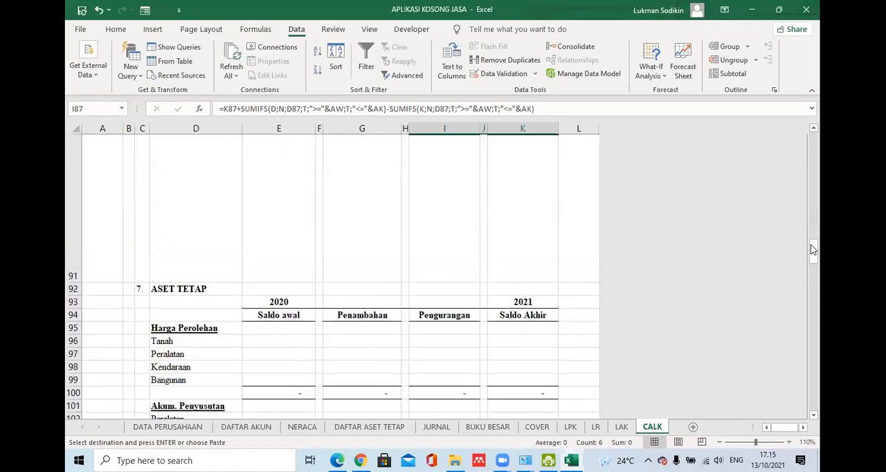
pyautogui.scroll(-1, 814, 420)
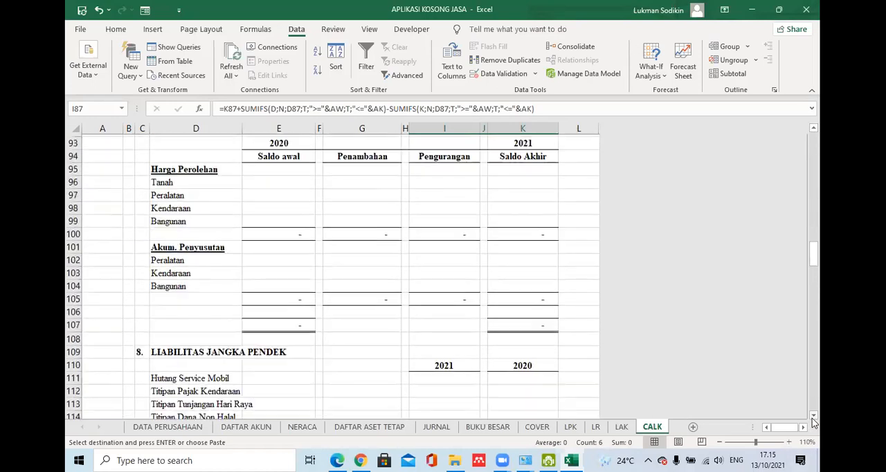
pyautogui.click(285, 180)
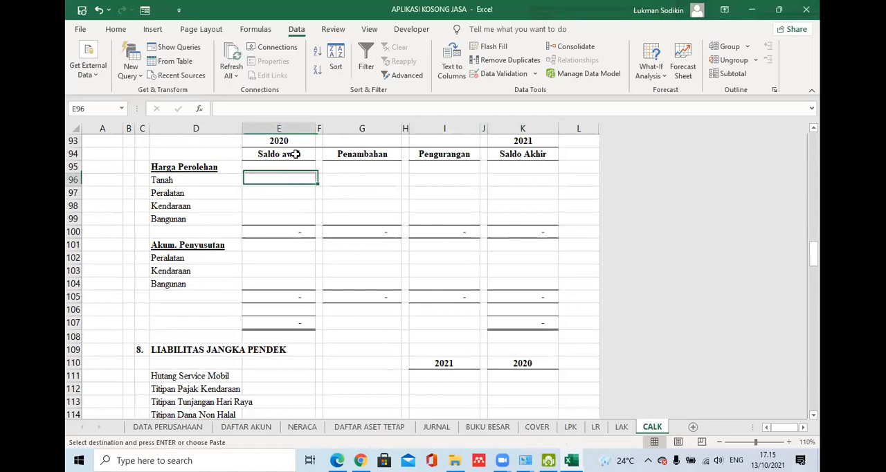
pyautogui.click(292, 153)
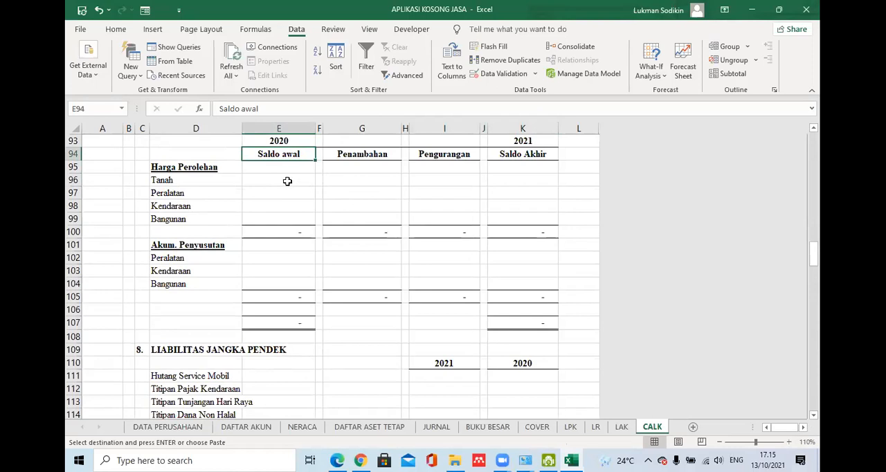
pyautogui.click(287, 180)
pyautogui.click(293, 156)
# - Enter the Tanah opening balance formula =VLOOKUP(D96;DA;4;FALSE) in E96 of the ASET TETAP table
pyautogui.click(279, 182)
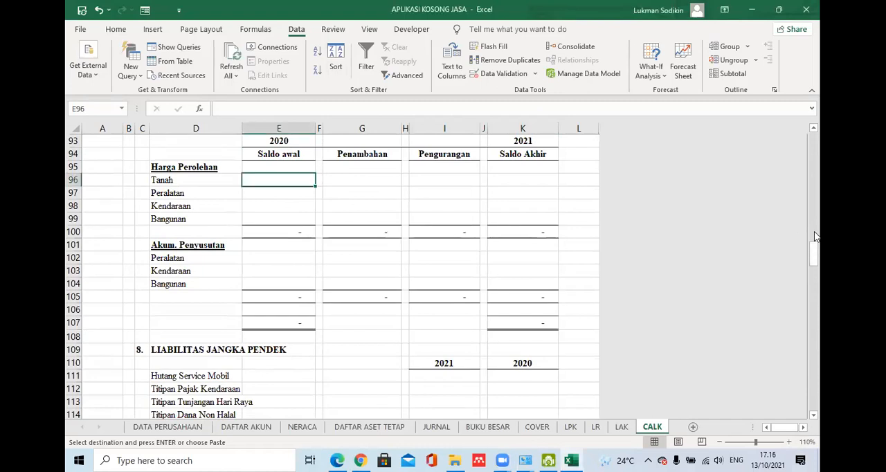
pyautogui.scroll(4, 813, 226)
pyautogui.moveTo(814, 243)
pyautogui.mouseDown()
pyautogui.moveTo(814, 262)
pyautogui.moveTo(814, 246)
pyautogui.mouseUp()
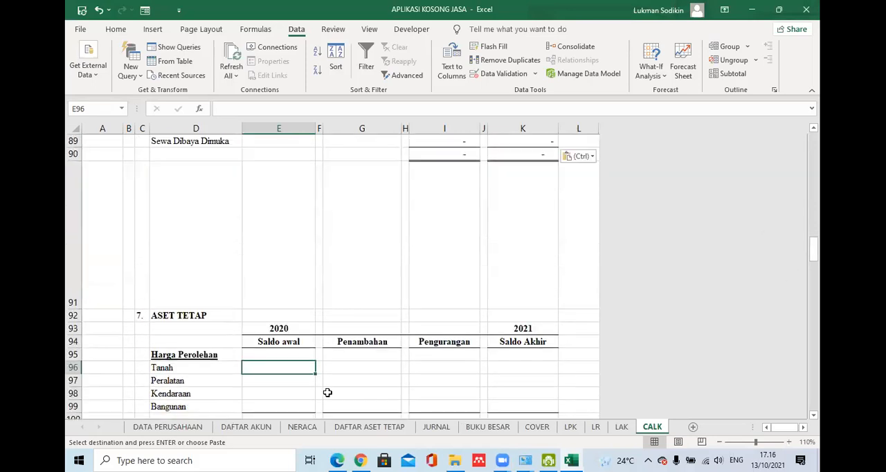
pyautogui.write('=VL')
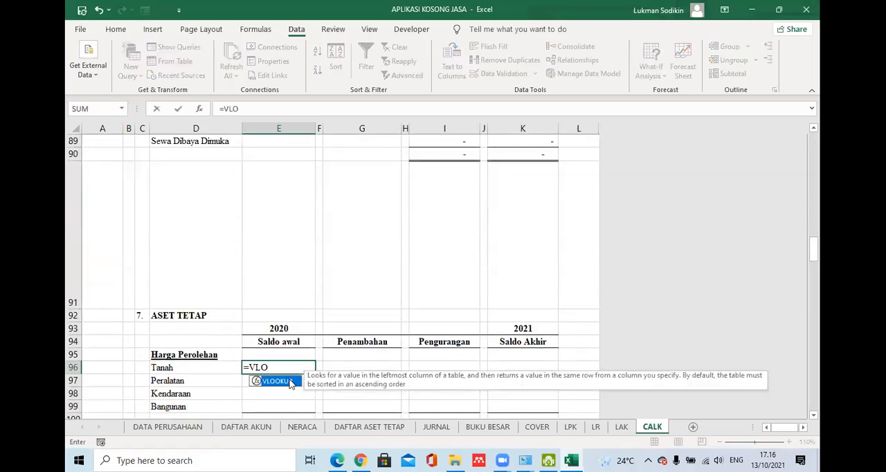
pyautogui.write('O')
pyautogui.doubleClick(277, 381)
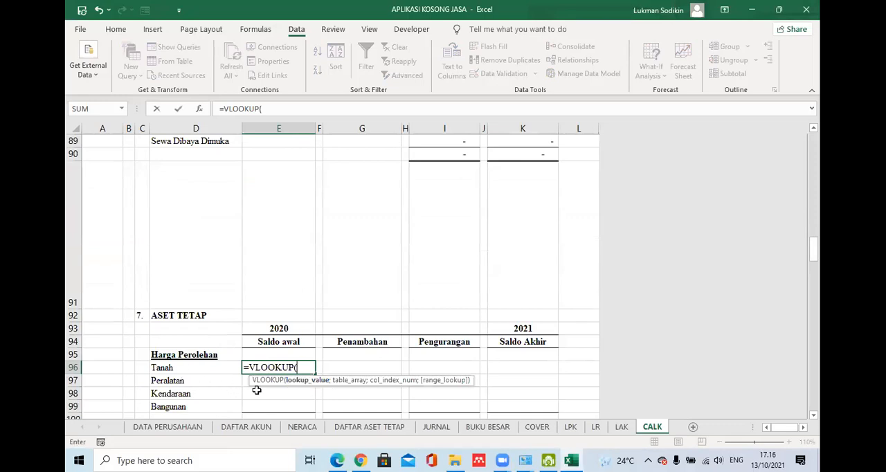
pyautogui.click(160, 368)
pyautogui.write(';DA')
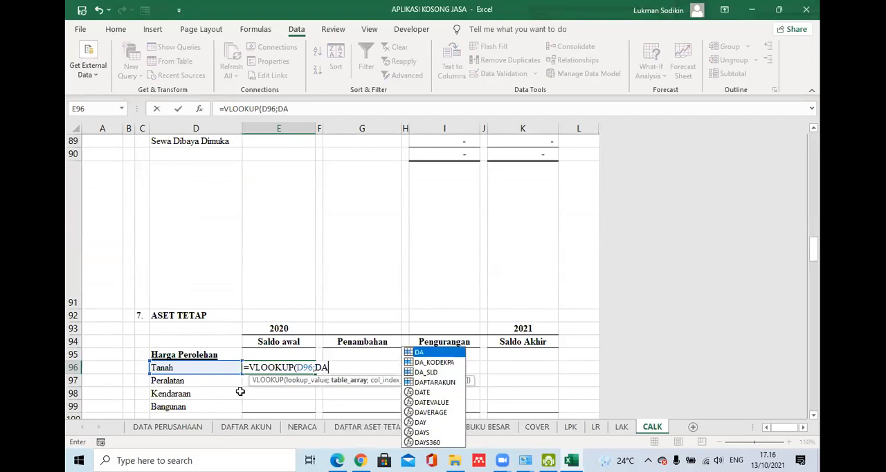
pyautogui.write(';')
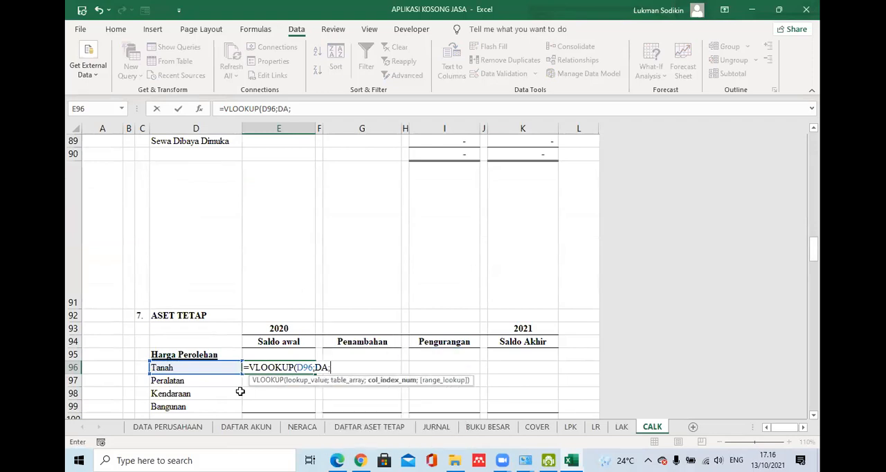
pyautogui.write('4;FALSE')
pyautogui.press('Return')
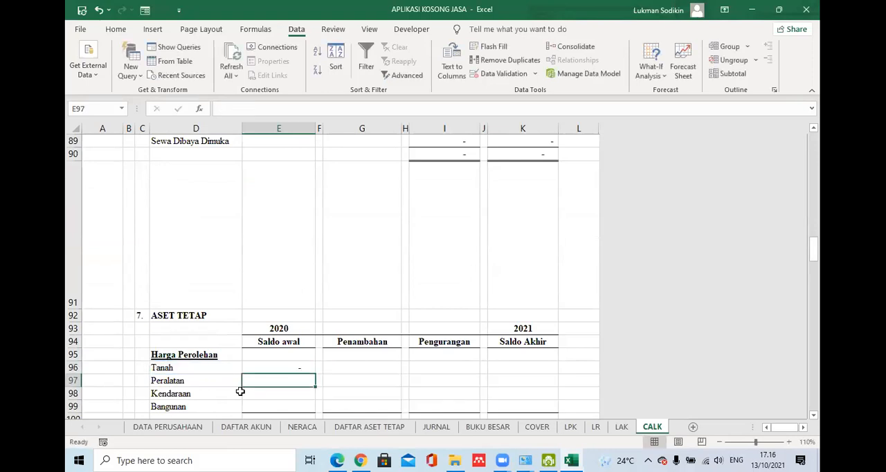
# - Fill the Tanah opening balance lookup down through Peralatan, Kendaraan and Bangunan in E97:E99
pyautogui.click(267, 366)
pyautogui.moveTo(313, 374); pyautogui.dragTo(310, 409)
pyautogui.click(303, 391)
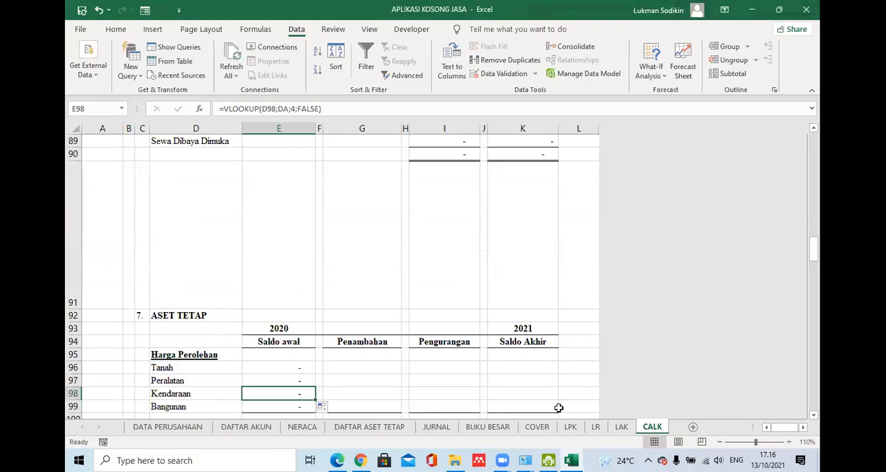
# - Color the hidden accumulated depreciation account names in C102:C104 red
pyautogui.scroll(-3, 815, 416)
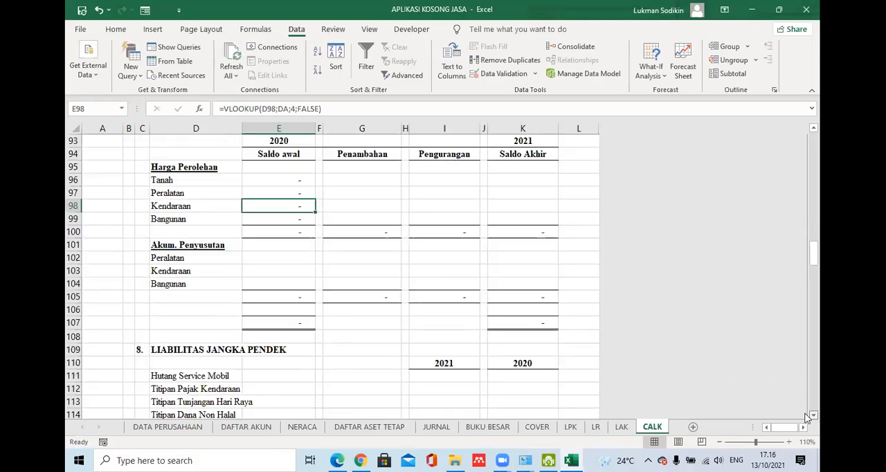
pyautogui.click(169, 217)
pyautogui.click(171, 204)
pyautogui.click(168, 229)
pyautogui.click(139, 206)
pyautogui.moveTo(140, 204); pyautogui.dragTo(140, 232)
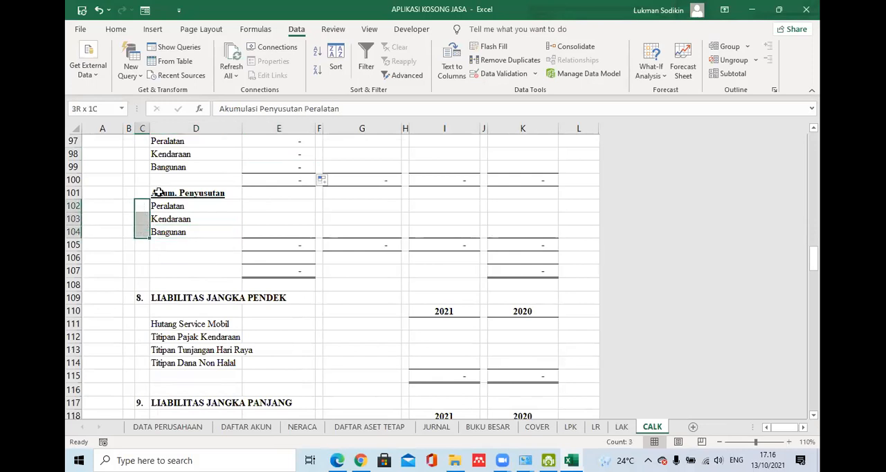
pyautogui.click(116, 30)
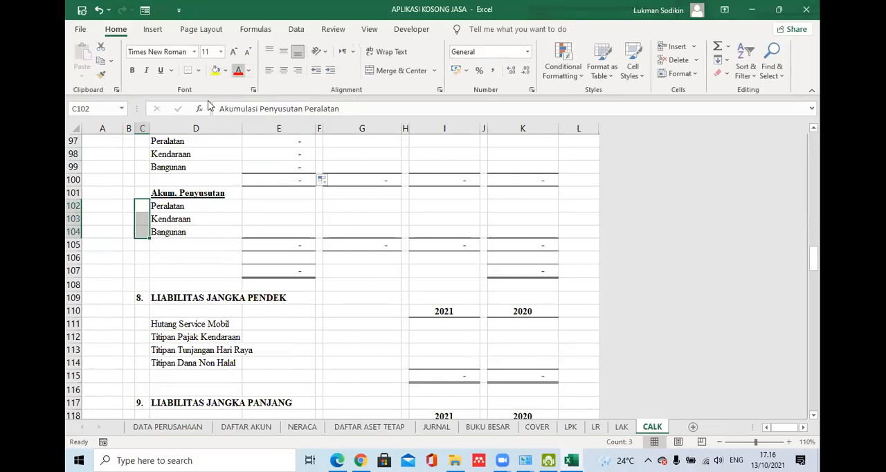
pyautogui.click(238, 70)
# - Compare the full account names in C102:C104 with the short Akum. Penyusutan labels in D102:D104
pyautogui.click(138, 205)
pyautogui.click(137, 228)
pyautogui.click(138, 206)
pyautogui.click(142, 219)
pyautogui.click(141, 207)
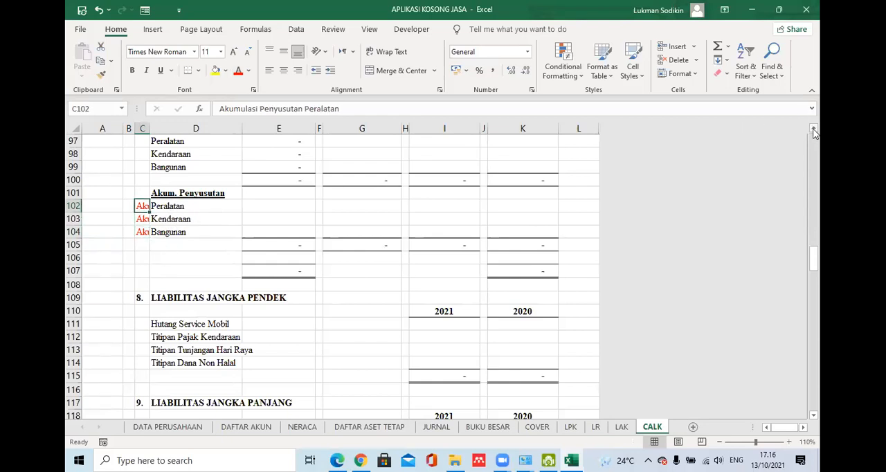
pyautogui.scroll(1, 811, 124)
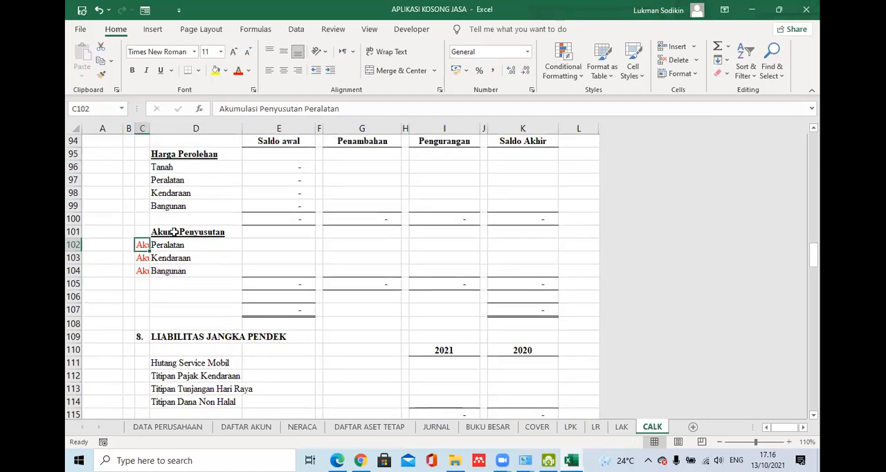
pyautogui.click(174, 232)
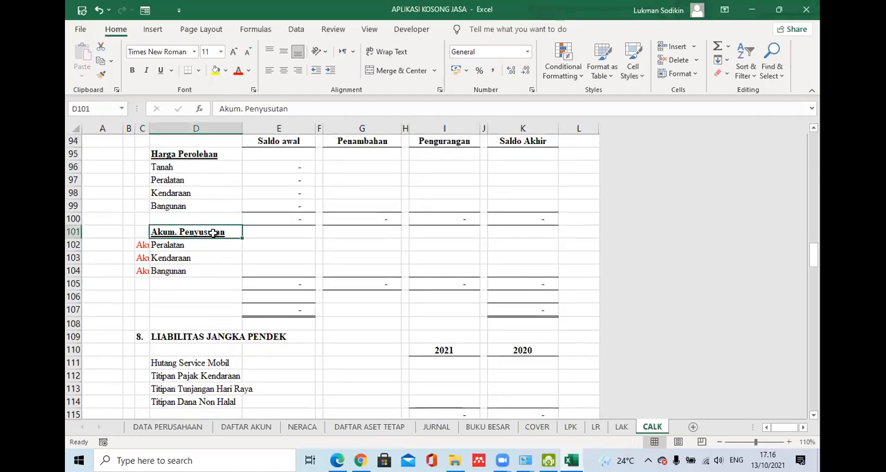
pyautogui.click(172, 245)
pyautogui.click(177, 257)
pyautogui.click(176, 271)
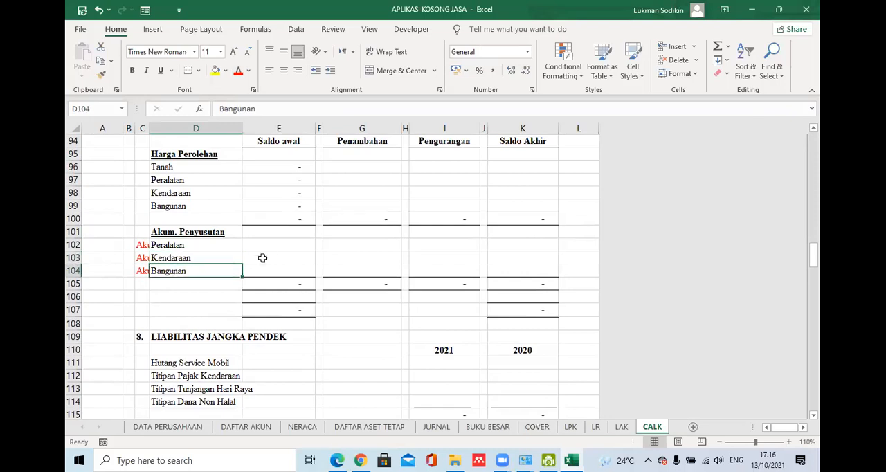
# - Copy the Peralatan opening balance lookup from E97 into the Akum. Penyusutan cells E102:E104
pyautogui.click(278, 245)
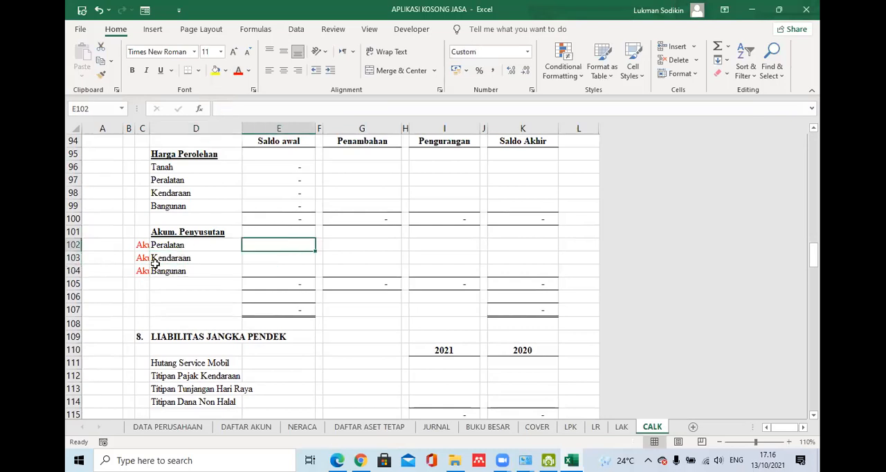
pyautogui.moveTo(298, 185); pyautogui.dragTo(297, 189)
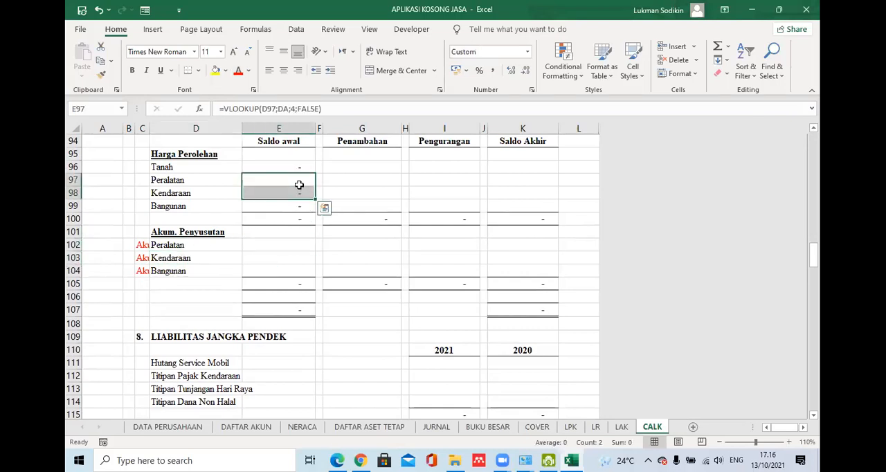
pyautogui.click(305, 186)
pyautogui.hotkey('ctrl', 'c')
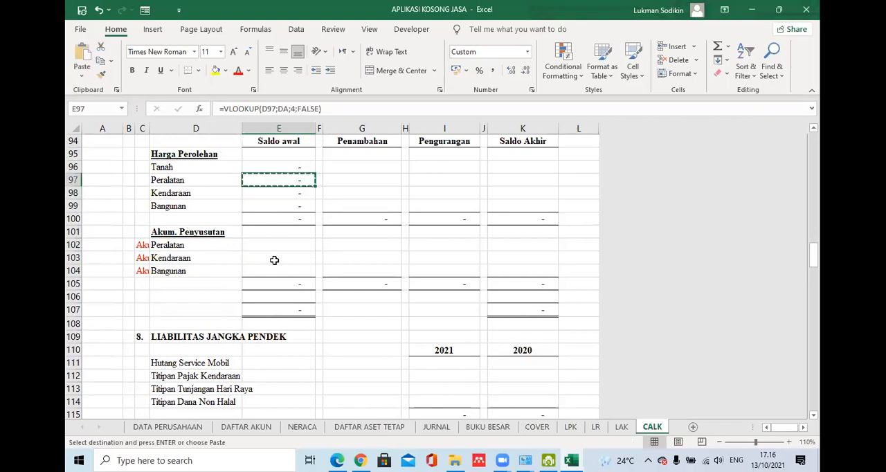
pyautogui.moveTo(279, 246); pyautogui.dragTo(281, 271)
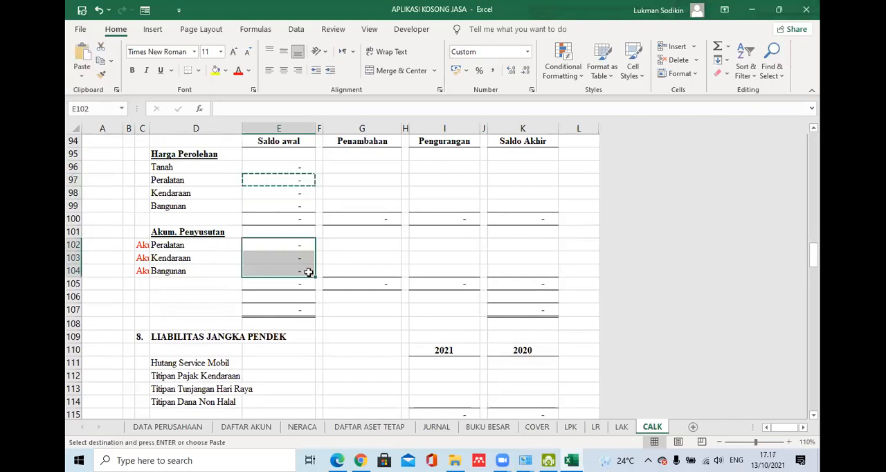
pyautogui.hotkey('ctrl', 'v')
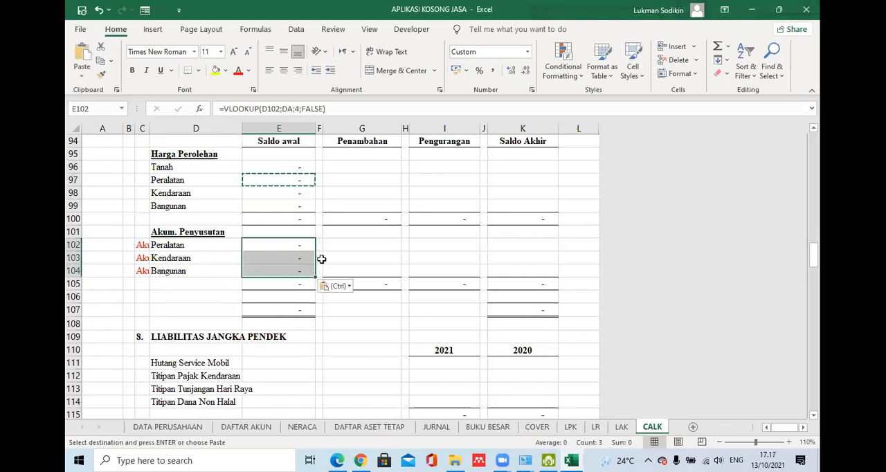
# - Change the Akum. Penyusutan lookup value in E102 to C102 and fill the formula down to E104
pyautogui.click(173, 182)
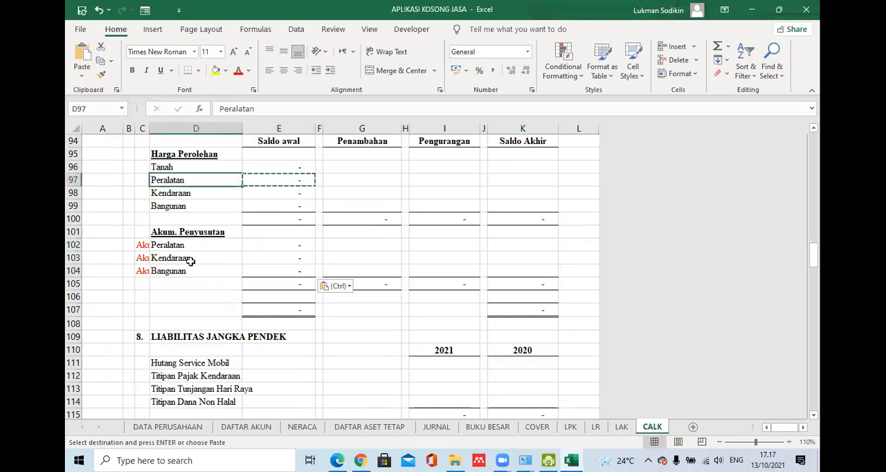
pyautogui.click(140, 248)
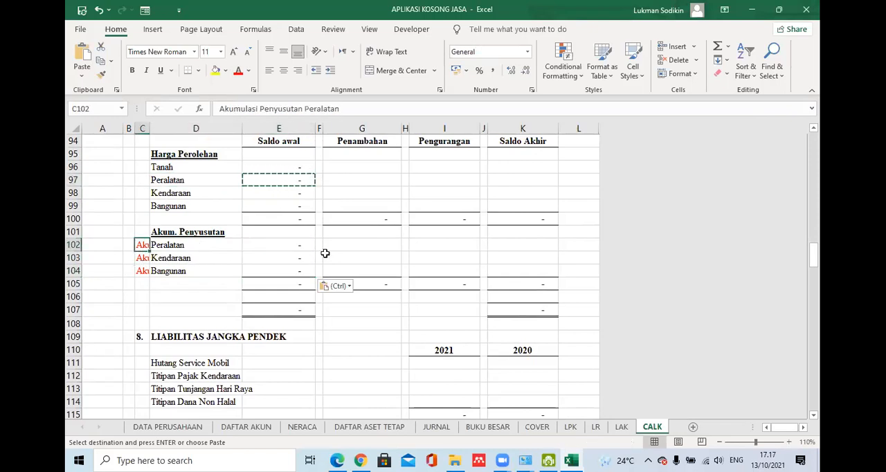
pyautogui.click(299, 244)
pyautogui.doubleClick(271, 109)
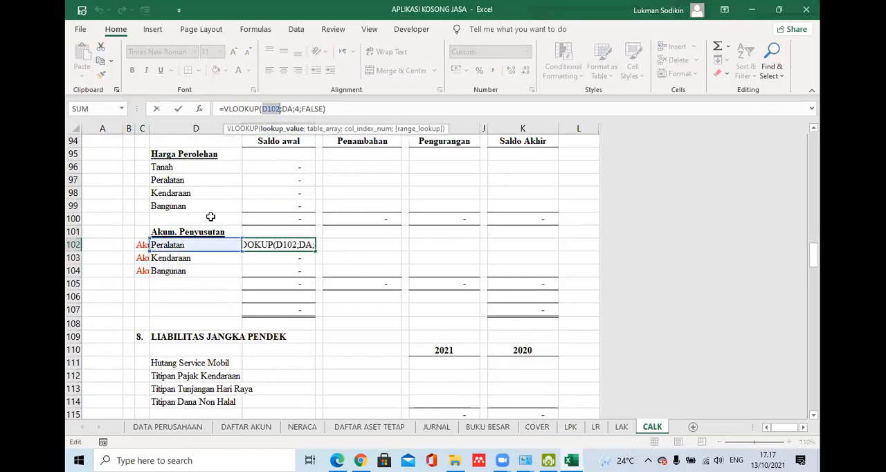
pyautogui.click(139, 244)
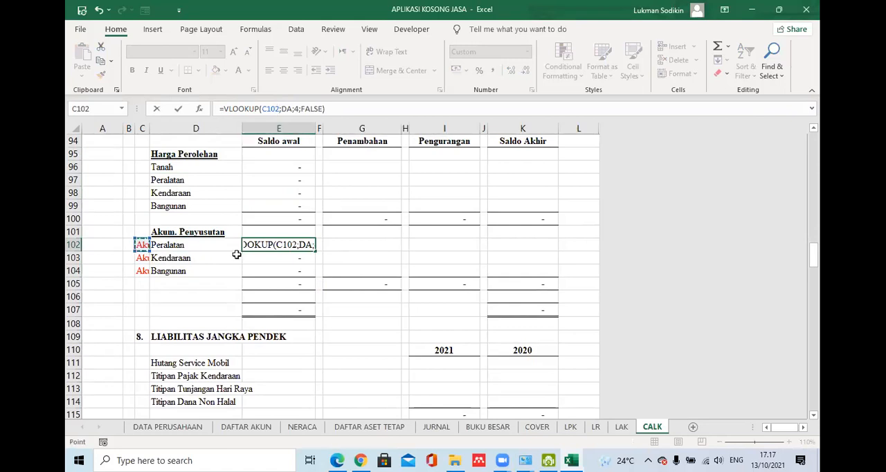
pyautogui.press('Return')
pyautogui.click(301, 245)
pyautogui.moveTo(312, 252); pyautogui.dragTo(313, 274)
# - Hide the full accumulated depreciation account names in C102:C104 by coloring their text white
pyautogui.moveTo(142, 244); pyautogui.dragTo(141, 272)
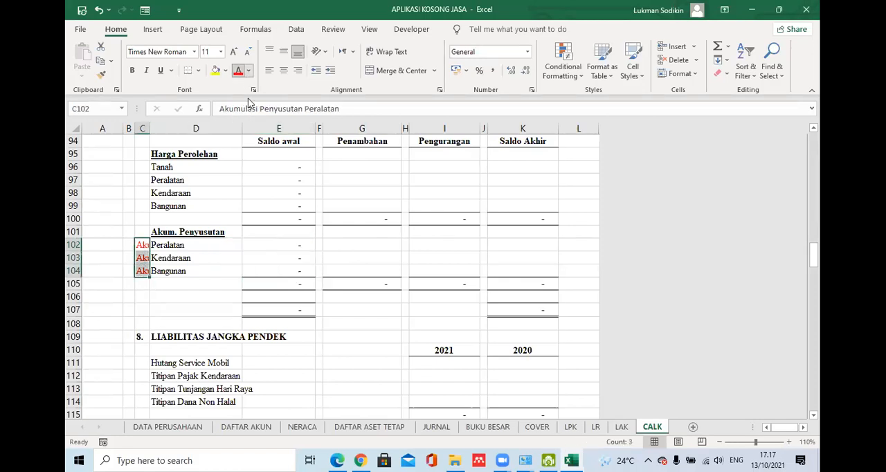
pyautogui.click(247, 71)
pyautogui.click(236, 120)
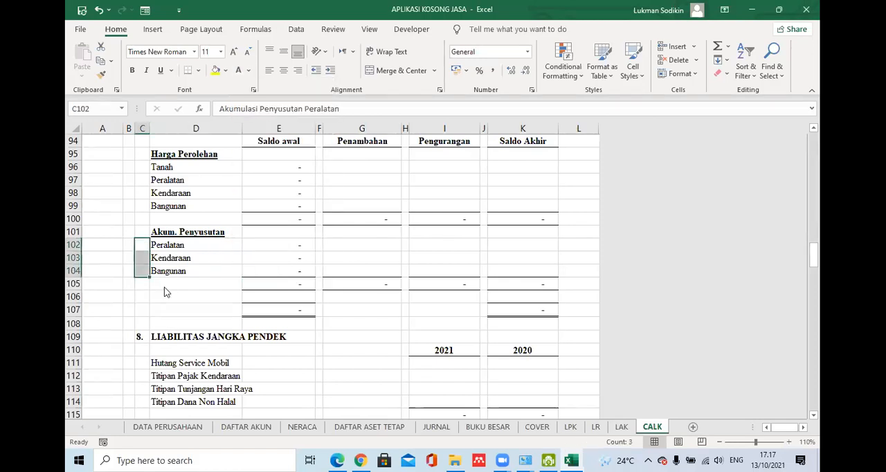
pyautogui.click(158, 285)
pyautogui.press('Escape')
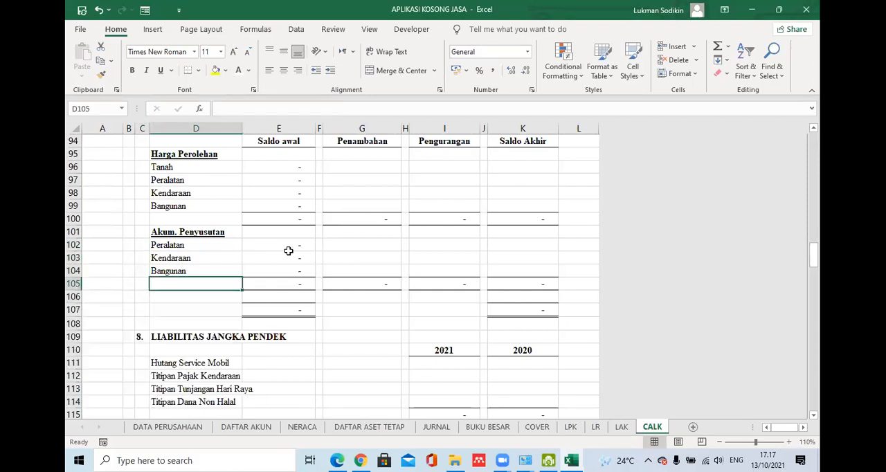
# - Copy the debit SUMIFS part of the Biaya Dibayar Dimuka 2021 formula in I88, without changing that cell
pyautogui.click(302, 246)
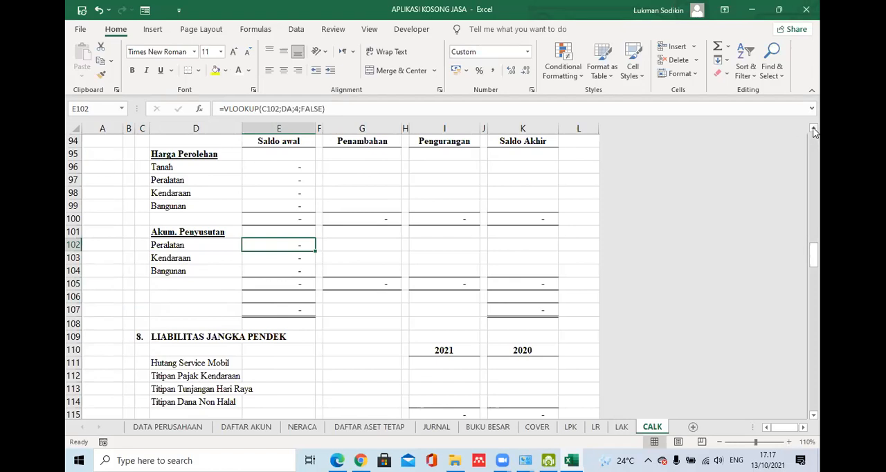
pyautogui.scroll(3, 438, 344)
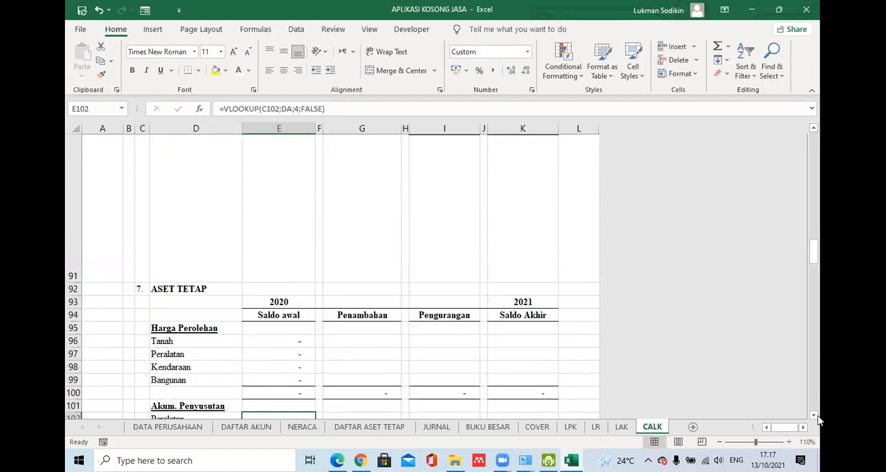
pyautogui.scroll(-3, 816, 418)
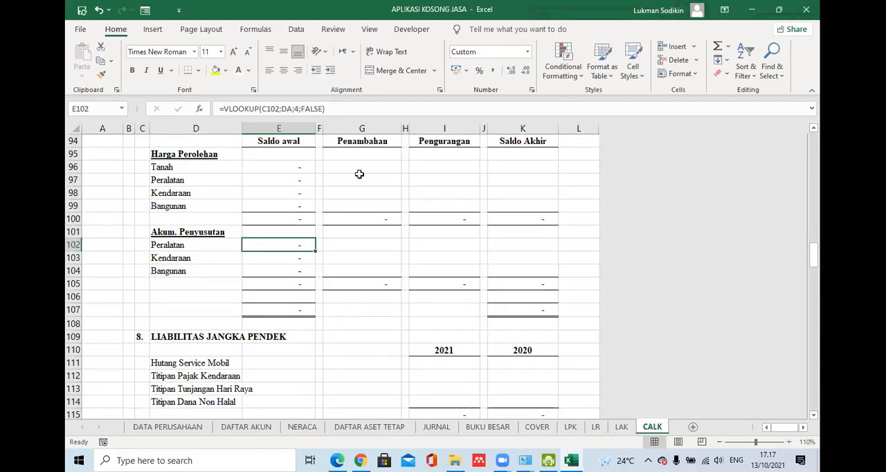
pyautogui.click(361, 170)
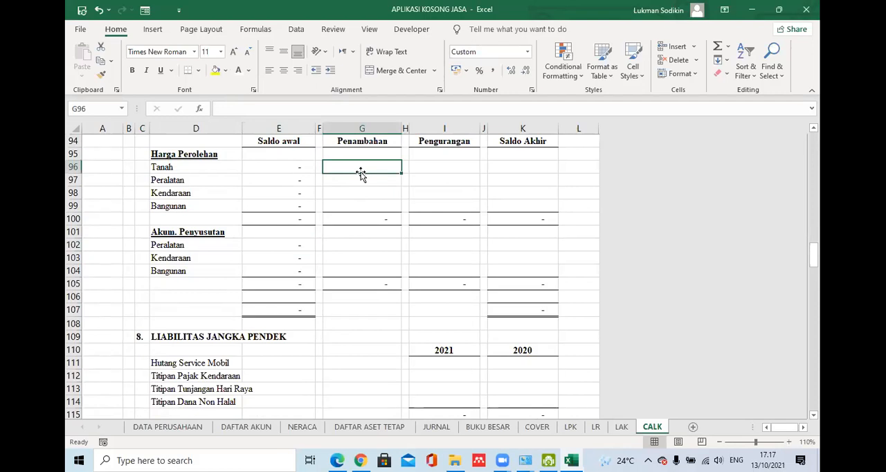
pyautogui.scroll(5, 813, 134)
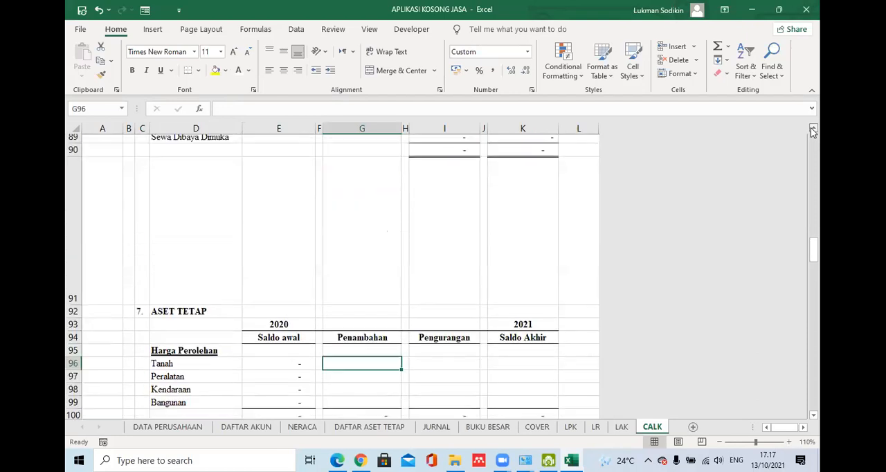
pyautogui.click(458, 152)
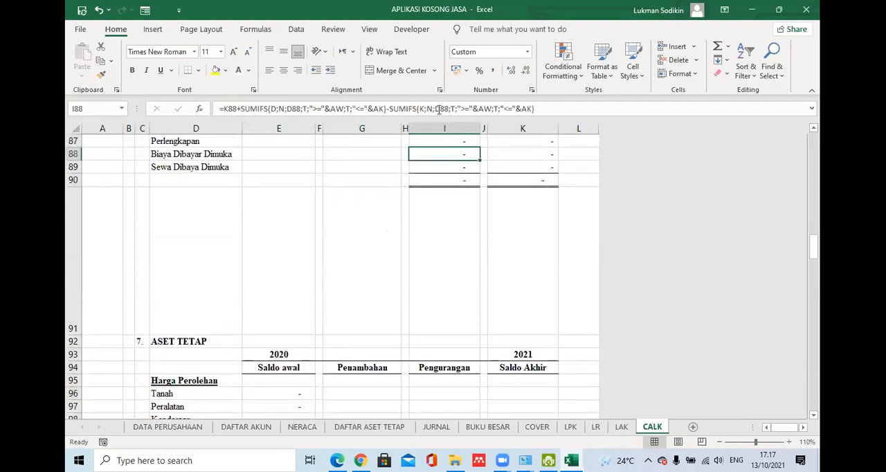
pyautogui.moveTo(386, 109); pyautogui.dragTo(242, 109)
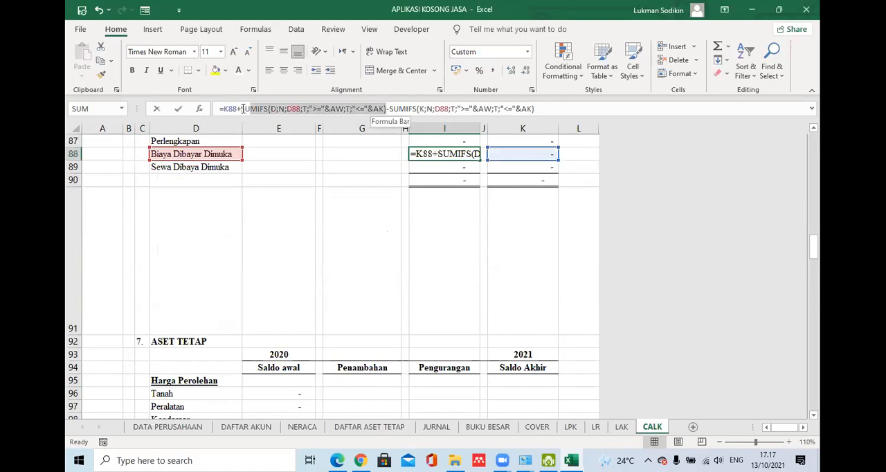
pyautogui.press('Return')
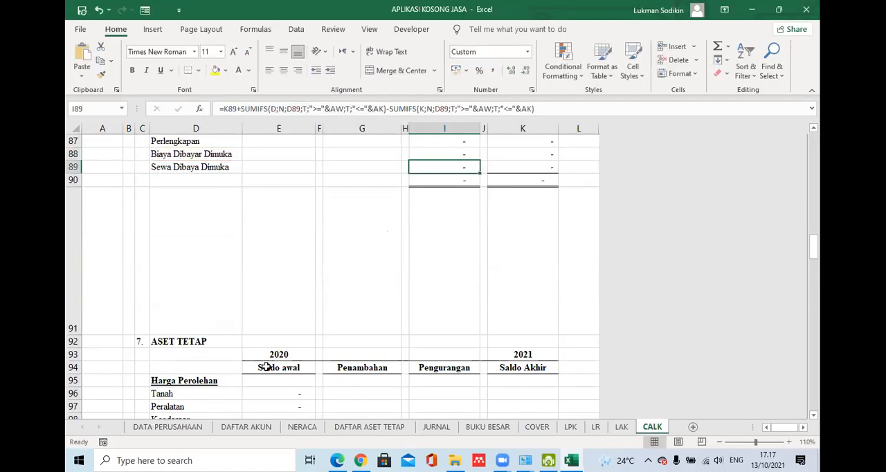
# - Enter =SUMIFS(D;N;D96;T;">="&AW;T;"<="&AK) as the Tanah Penambahan in G96 and fill it down to G99
pyautogui.click(334, 393)
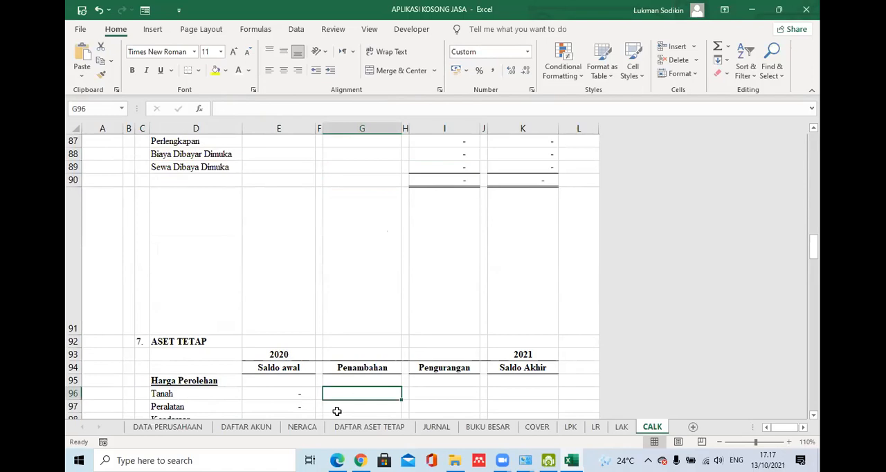
pyautogui.write('=')
pyautogui.hotkey('ctrl', 'v')
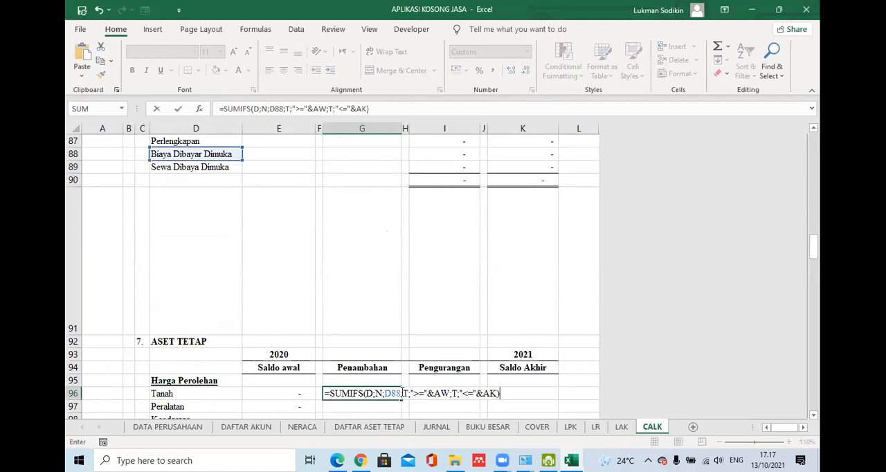
pyautogui.doubleClick(392, 393)
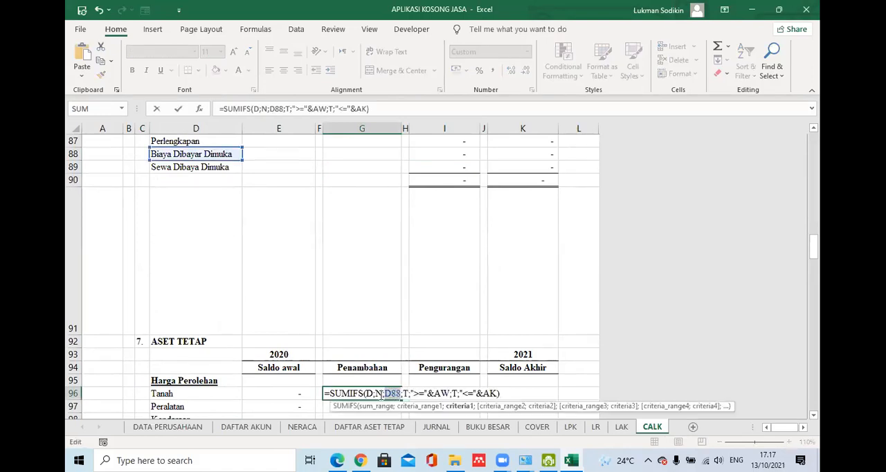
pyautogui.click(169, 393)
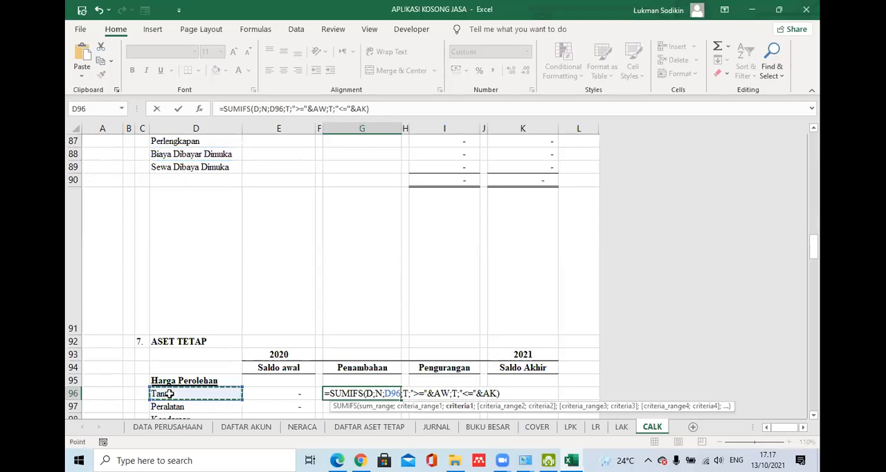
pyautogui.press('Return')
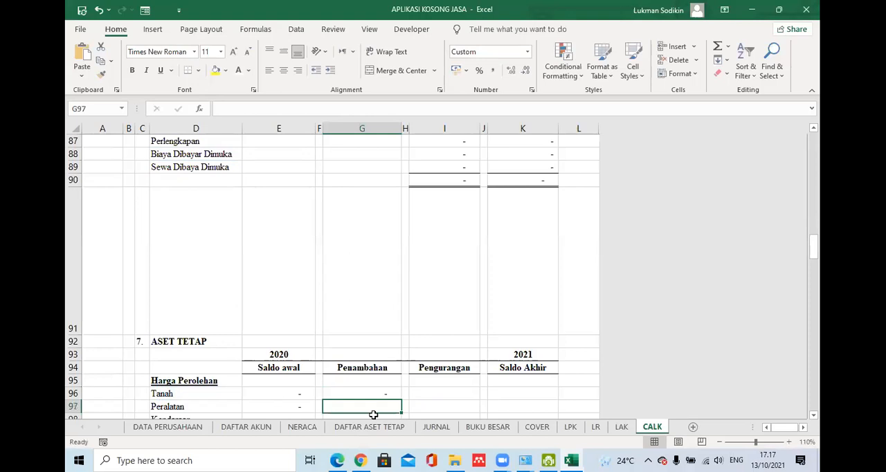
pyautogui.click(392, 394)
pyautogui.moveTo(397, 420); pyautogui.dragTo(391, 237)
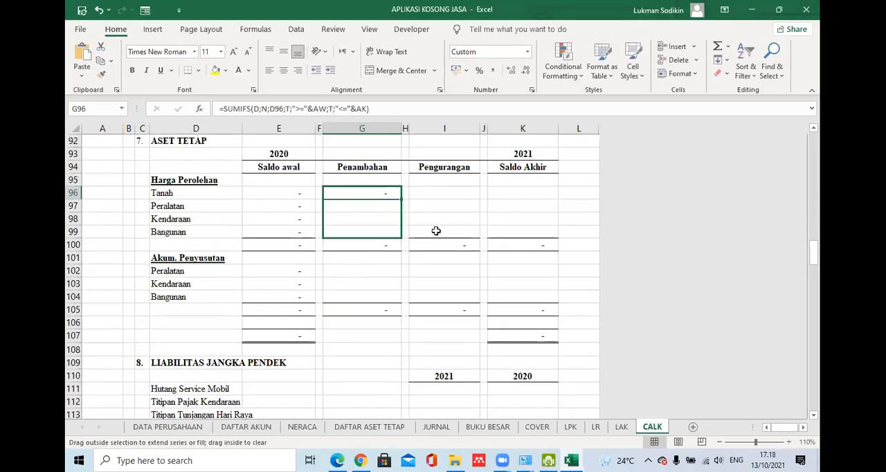
# - Copy the Tanah Penambahan formula text from G96 into the Pengurangan cell I96, keeping the D96 reference
pyautogui.click(393, 193)
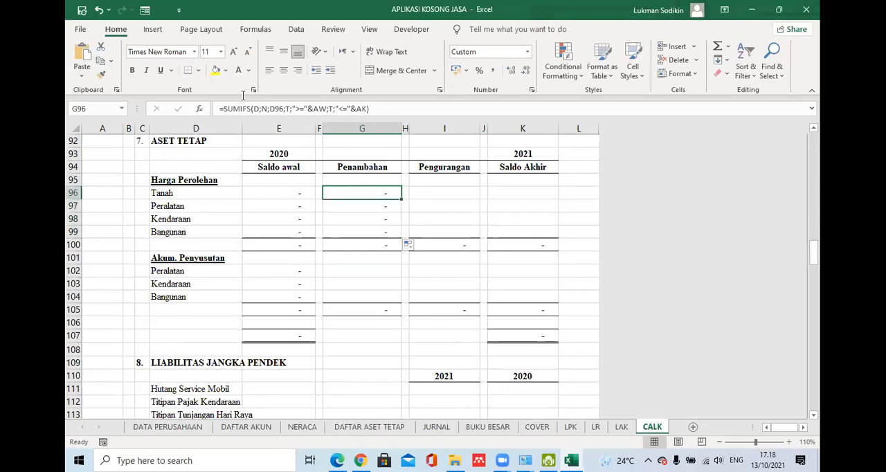
pyautogui.moveTo(373, 108); pyautogui.dragTo(200, 99)
pyautogui.hotkey('ctrl', 'c')
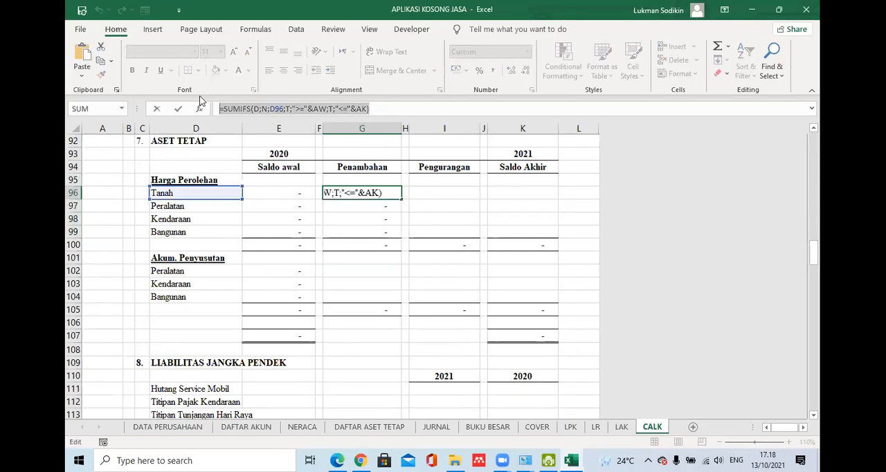
pyautogui.press('Escape')
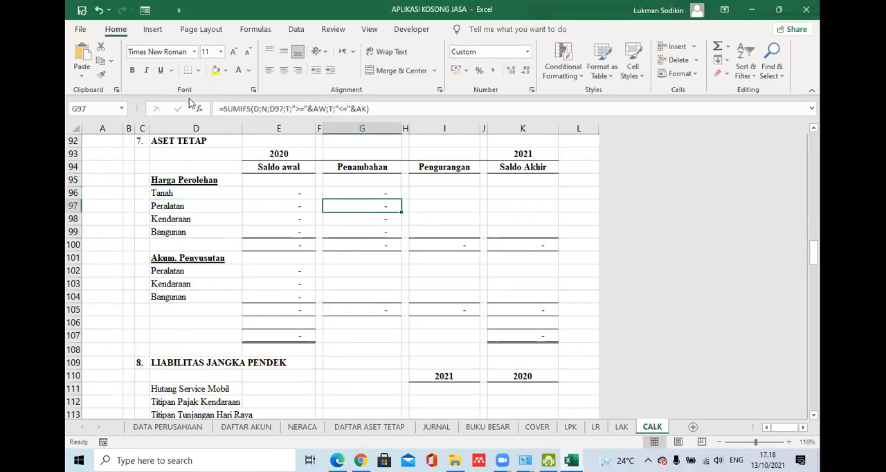
pyautogui.click(458, 190)
pyautogui.click(310, 107)
pyautogui.hotkey('ctrl', 'v')
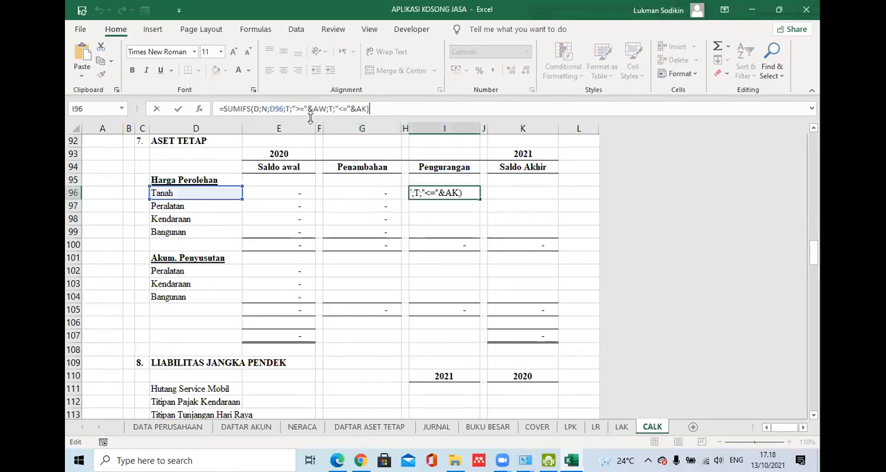
# - Change the sum range in the I96 Pengurangan formula to K and fill it down to I99
pyautogui.click(255, 109)
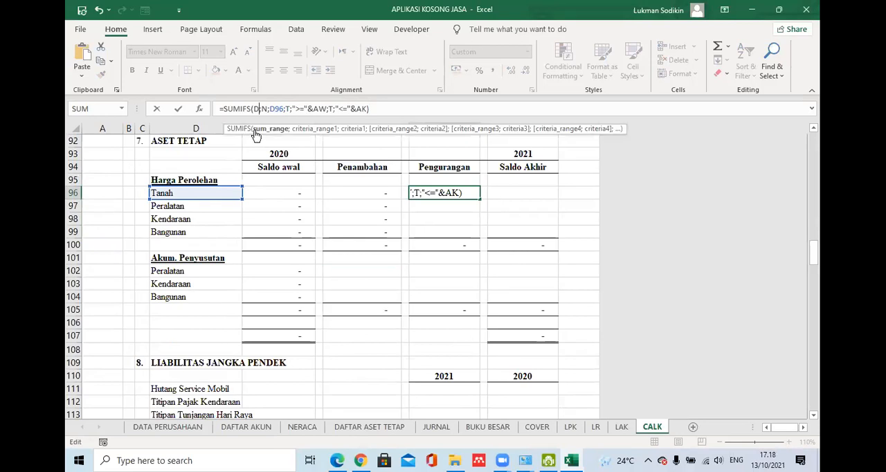
pyautogui.press('BackSpace')
pyautogui.write('k')
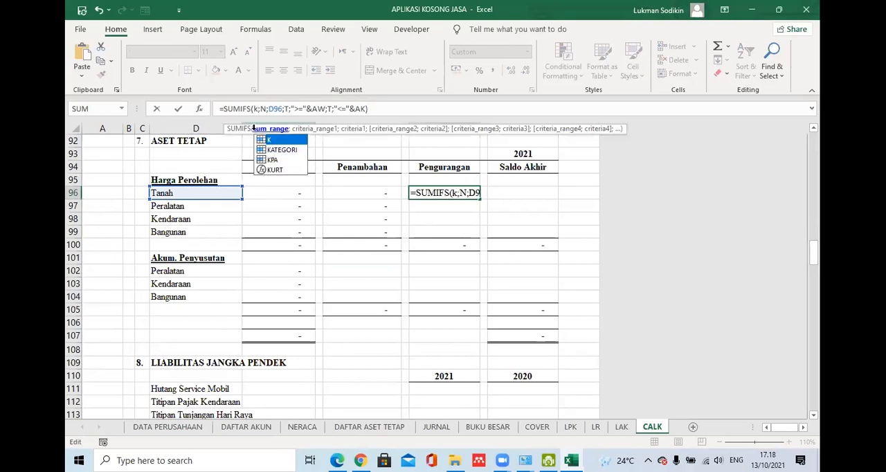
pyautogui.press('Return')
pyautogui.click(470, 194)
pyautogui.moveTo(479, 197); pyautogui.dragTo(478, 238)
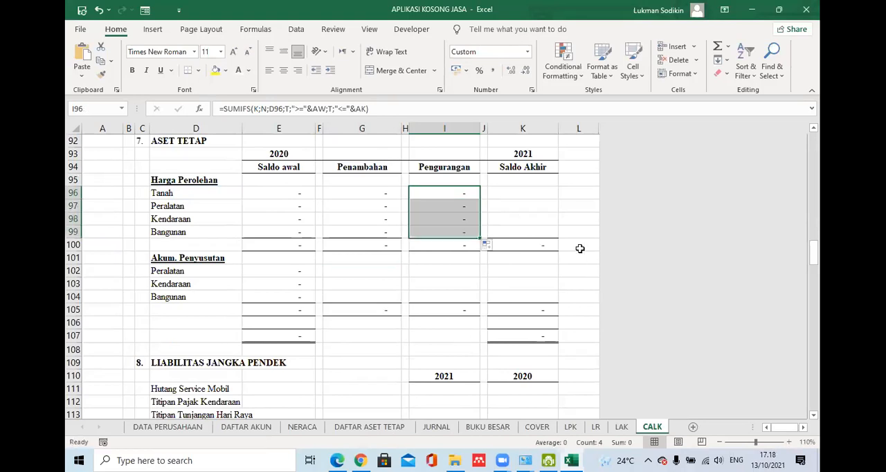
# - Enter =SUM(E96:I96) as the Tanah Saldo Akhir in K96 and fill it down for the remaining Harga Perolehan assets
pyautogui.click(532, 192)
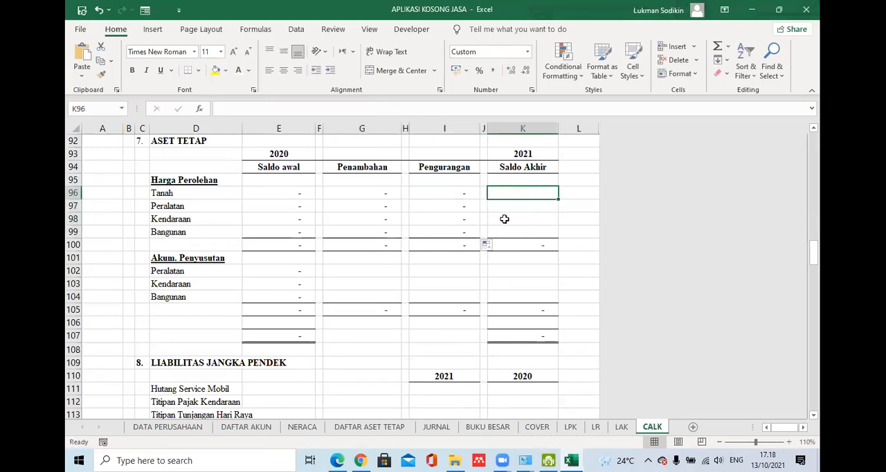
pyautogui.write('=sum')
pyautogui.press('Tab')
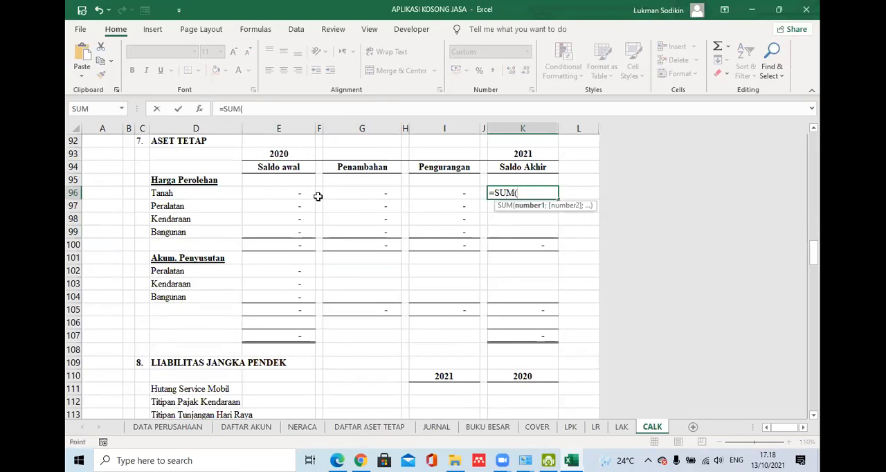
pyautogui.click(315, 195)
pyautogui.moveTo(314, 195); pyautogui.dragTo(438, 191)
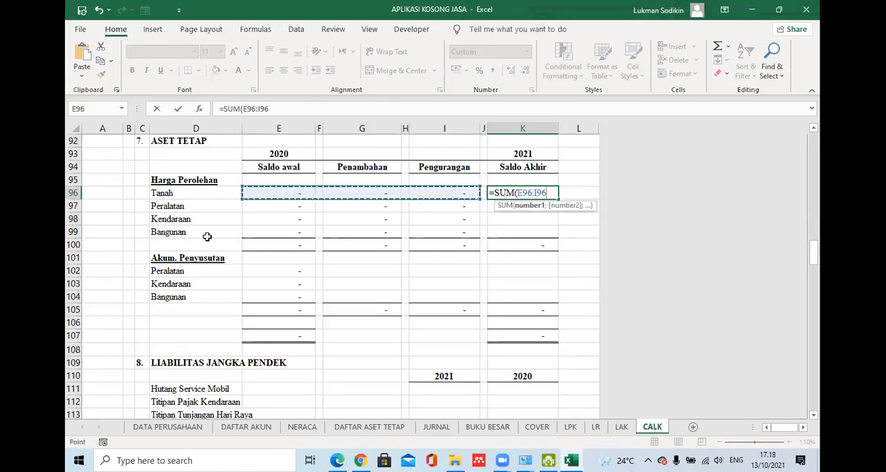
pyautogui.press('Return')
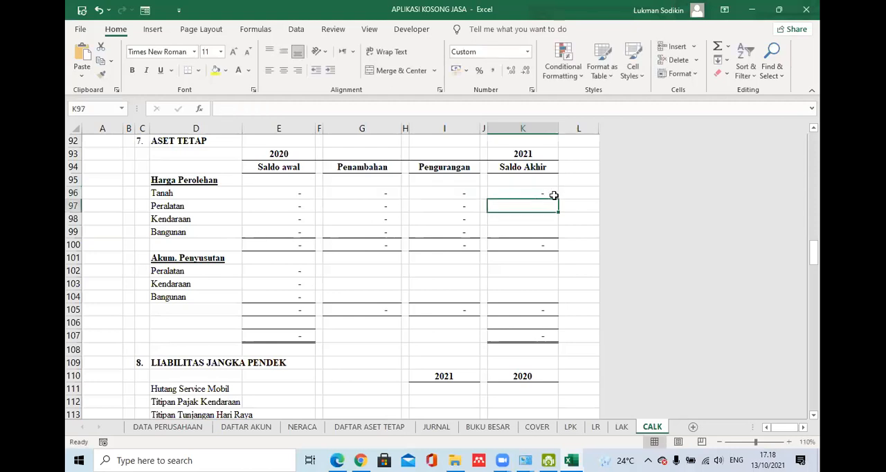
pyautogui.click(554, 196)
pyautogui.moveTo(557, 199); pyautogui.dragTo(563, 247)
# - Total the Harga Perolehan Saldo awal and Penambahan columns with =SUM(E96:E99) in E100 and =SUM(G96:G99) in G100
pyautogui.click(304, 246)
pyautogui.hotkey('alt', '=')
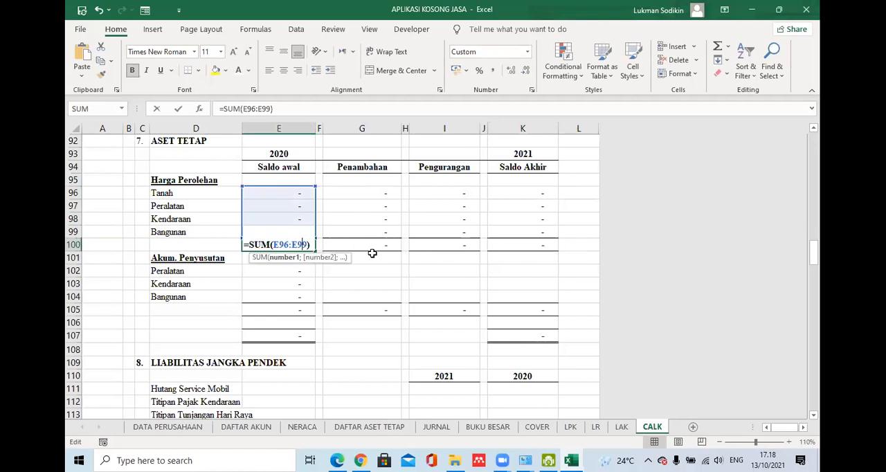
pyautogui.press('Return')
pyautogui.click(392, 246)
pyautogui.hotkey('alt', '=')
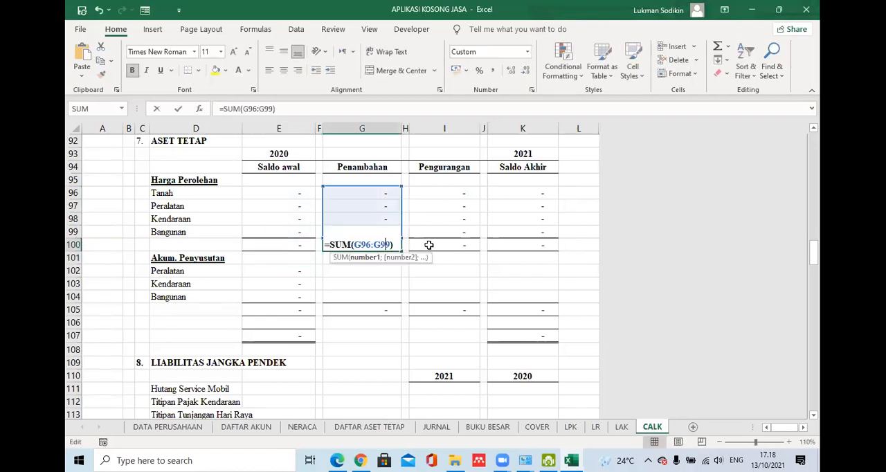
pyautogui.press('Return')
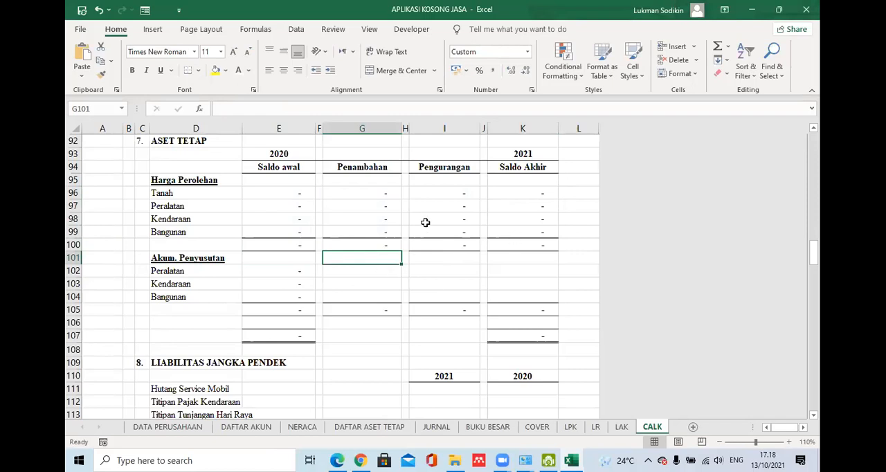
# - Copy the Tanah Pengurangan formula text from I96 into the Akum. Penyusutan Peralatan Penambahan cell G102, keeping the D96 reference
pyautogui.press('Down')
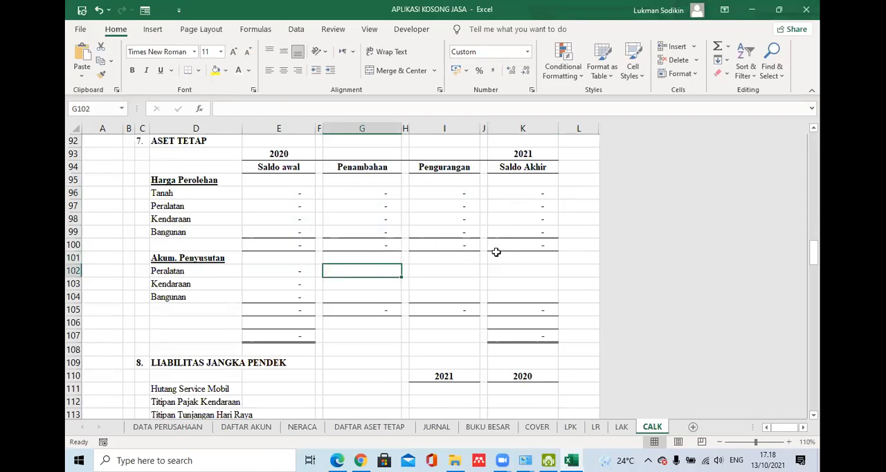
pyautogui.click(444, 193)
pyautogui.moveTo(385, 109); pyautogui.dragTo(216, 107)
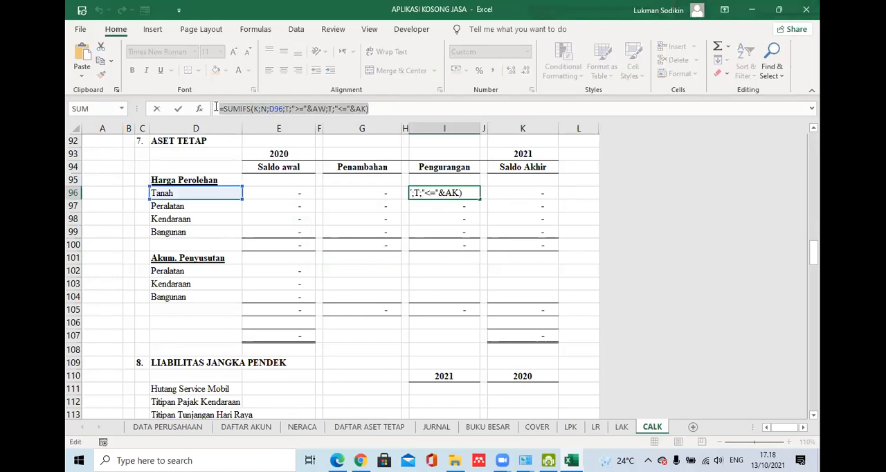
pyautogui.press('Return')
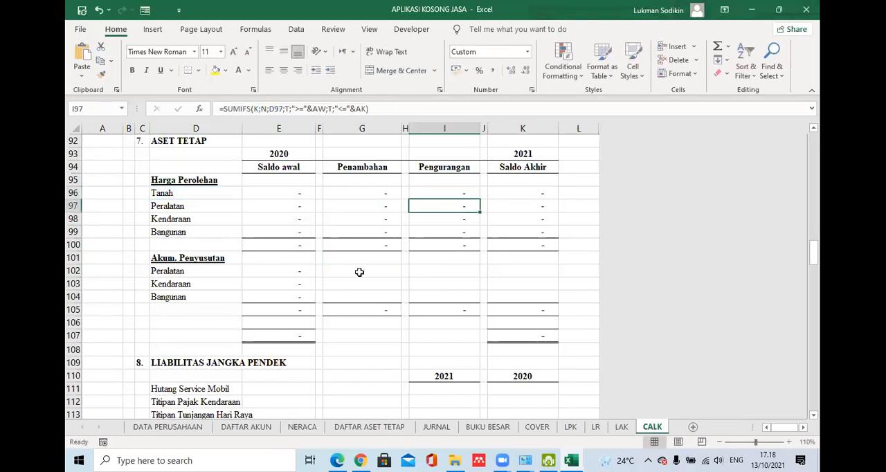
pyautogui.click(359, 269)
pyautogui.hotkey('ctrl', 'v')
# - Change the criteria reference in the G102 formula to C102 and fill it down to G104
pyautogui.doubleClick(275, 109)
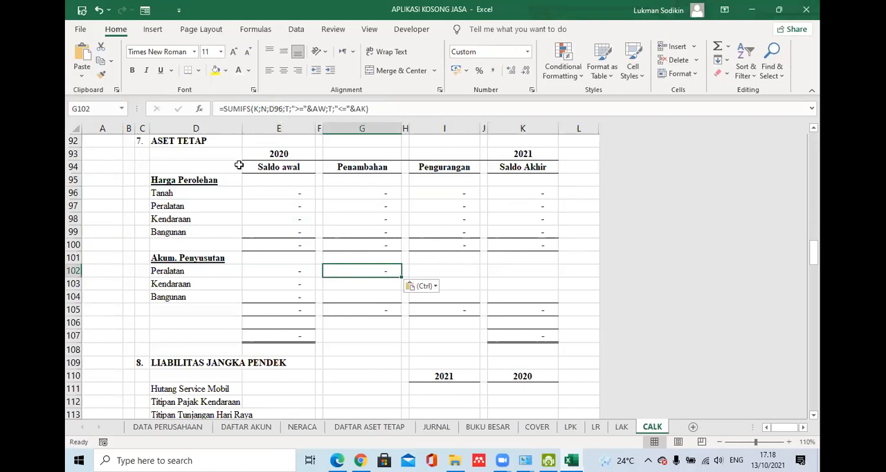
pyautogui.click(139, 270)
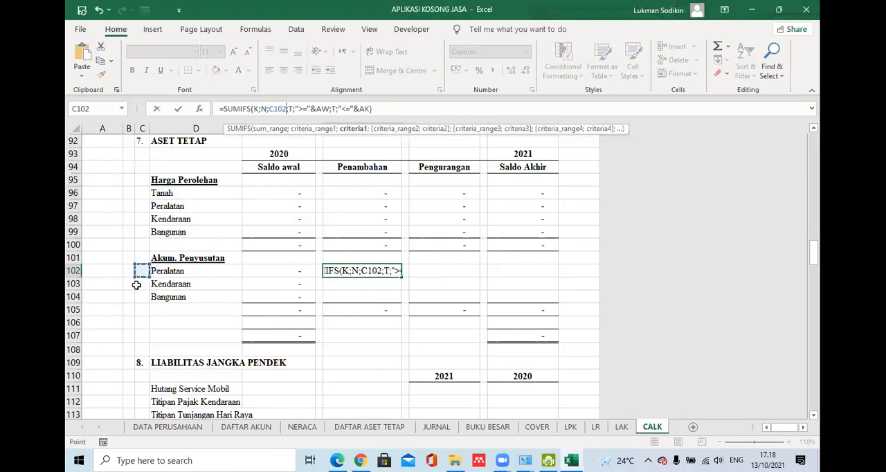
pyautogui.press('Return')
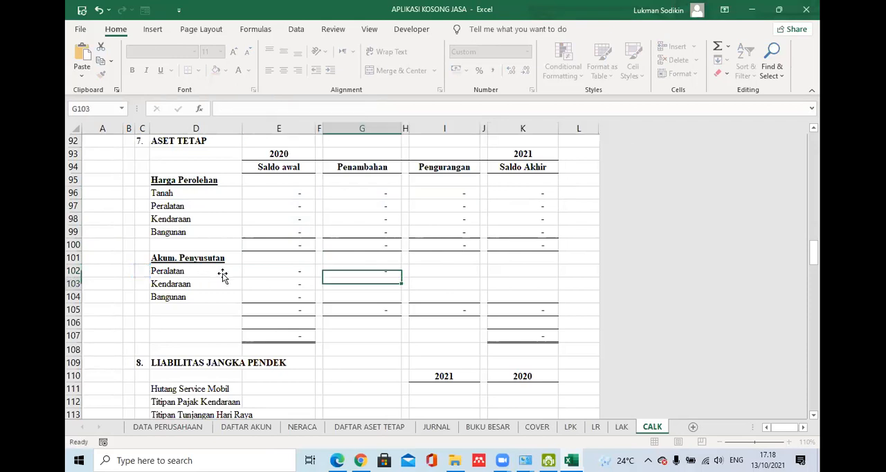
pyautogui.click(367, 270)
pyautogui.moveTo(400, 276); pyautogui.dragTo(398, 297)
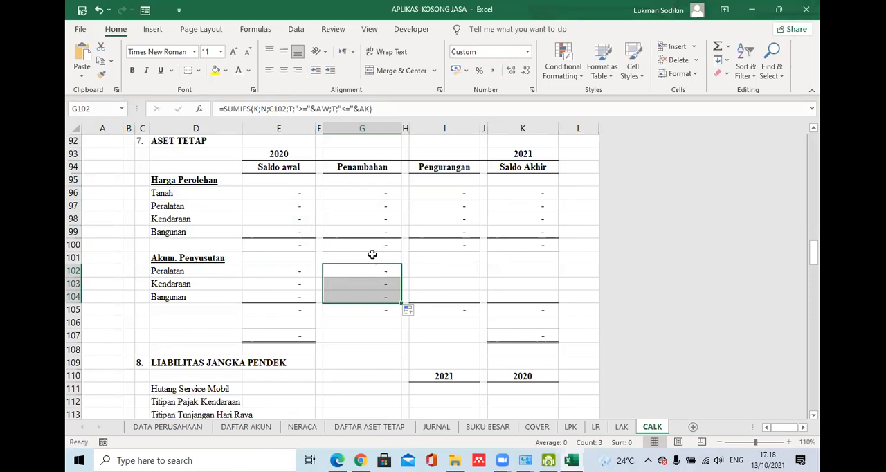
# - Copy the Akum. Penyusutan Peralatan formula text from G102 into the Pengurangan cell I102, keeping the C102 reference
pyautogui.click(370, 271)
pyautogui.doubleClick(370, 270)
pyautogui.moveTo(371, 109); pyautogui.dragTo(197, 108)
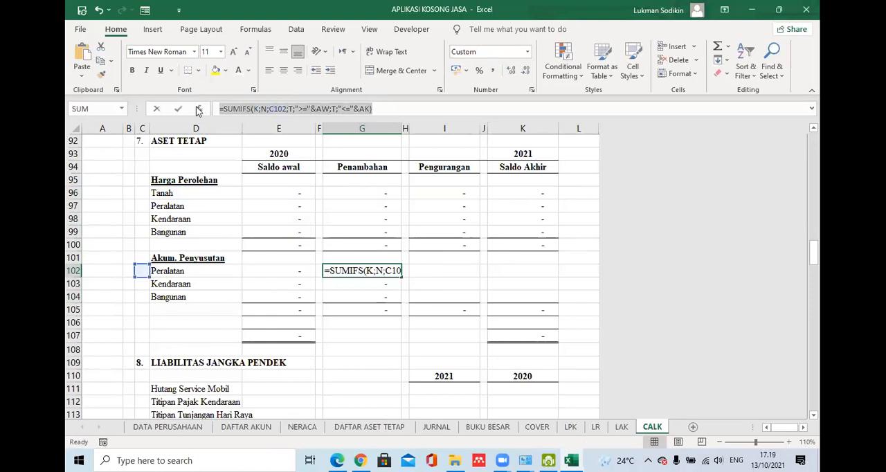
pyautogui.press('Return')
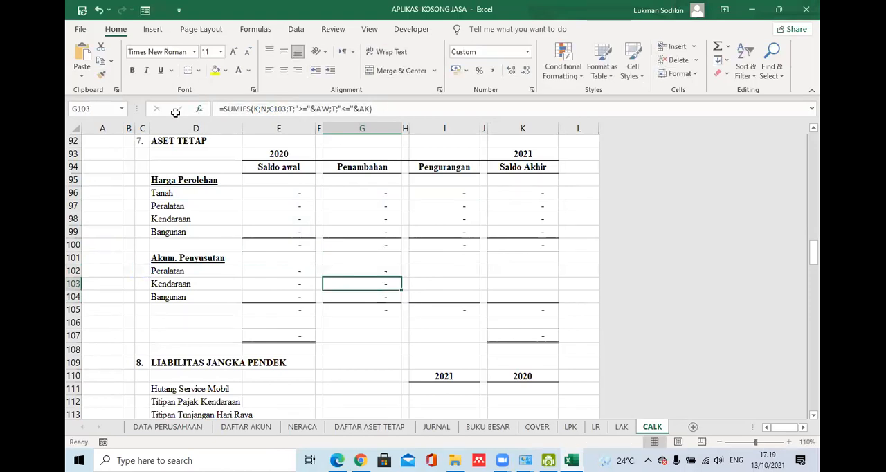
pyautogui.click(429, 269)
pyautogui.hotkey('ctrl', 'v')
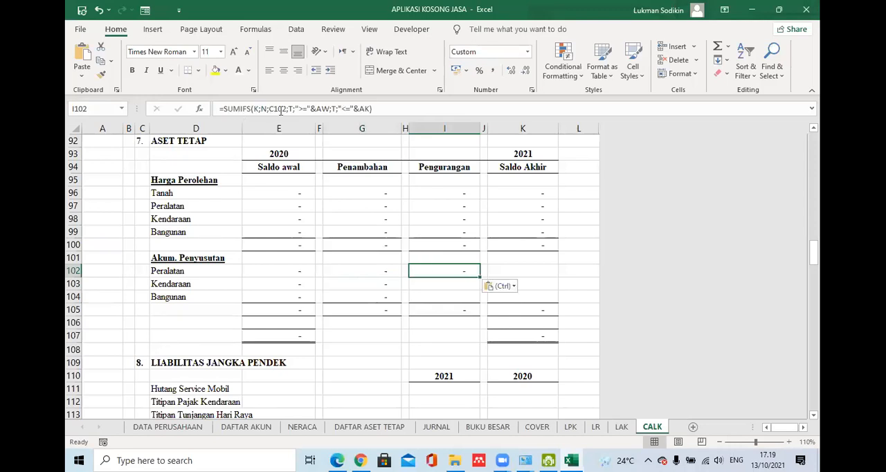
# - Change the sum range in the I102 Pengurangan formula to D and fill it down to I104
pyautogui.doubleClick(280, 108)
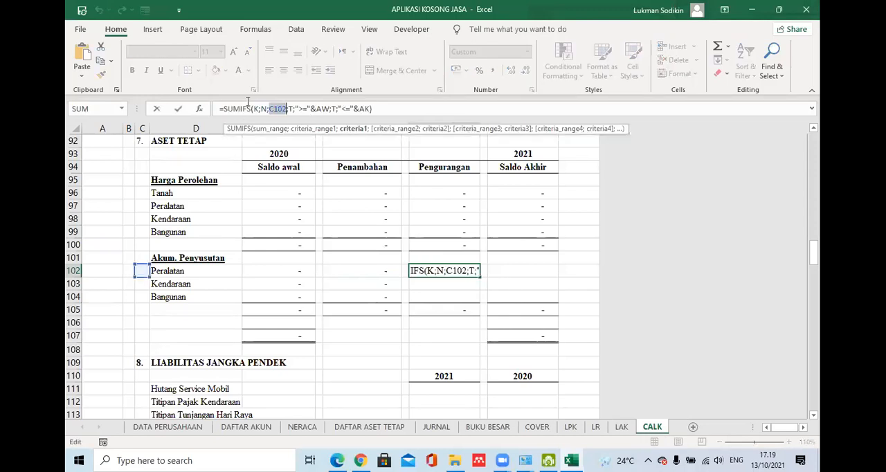
pyautogui.doubleClick(257, 108)
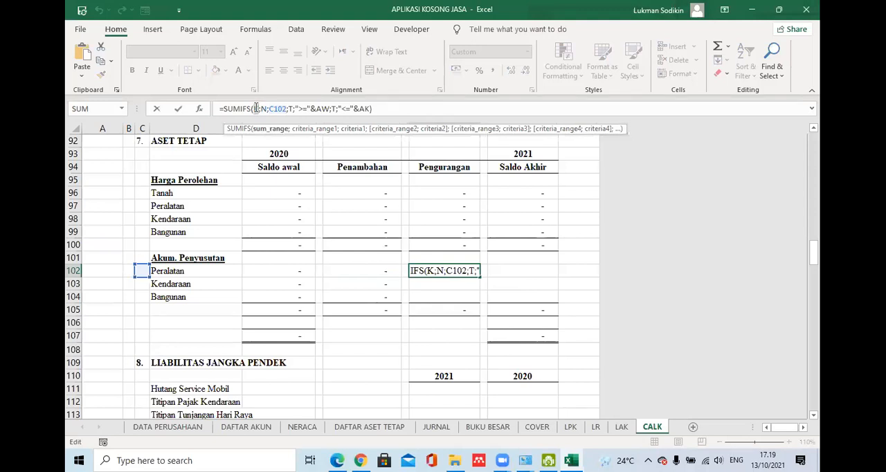
pyautogui.write('D')
pyautogui.press('Return')
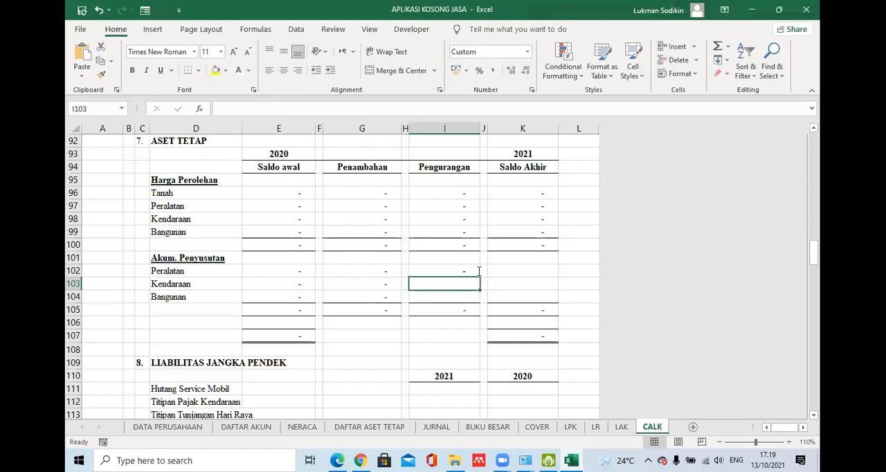
pyautogui.click(470, 271)
pyautogui.moveTo(480, 277); pyautogui.dragTo(533, 298)
# - Copy the Peralatan Saldo Akhir formula from K97 into the Akum. Penyusutan cells K102:K104
pyautogui.click(529, 206)
pyautogui.hotkey('ctrl', 'c')
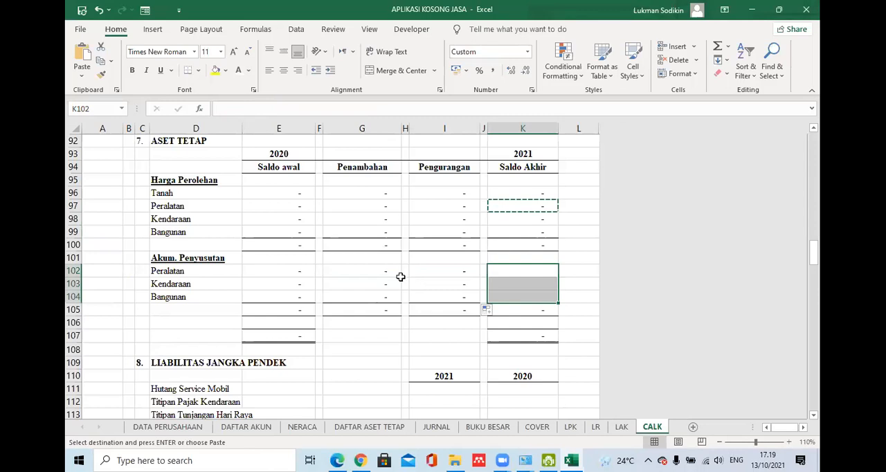
pyautogui.hotkey('ctrl', 'v')
pyautogui.press('Right')
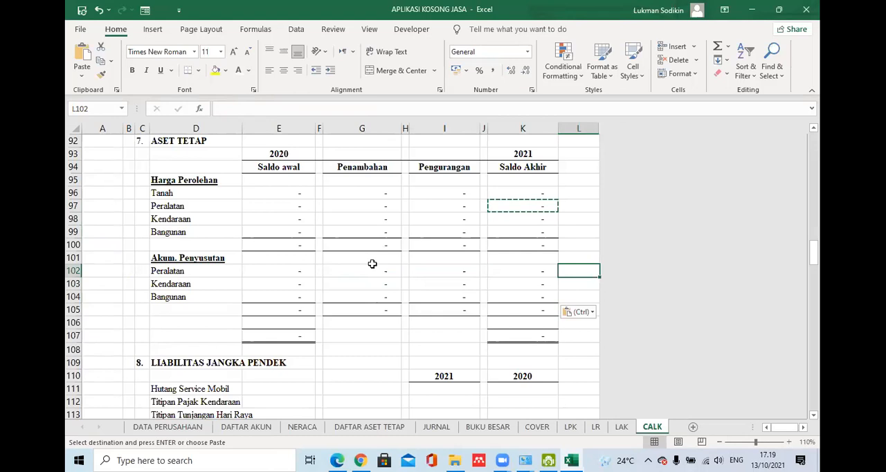
pyautogui.press('Up')
pyautogui.press('Up')
pyautogui.press('Up')
pyautogui.press('Up')
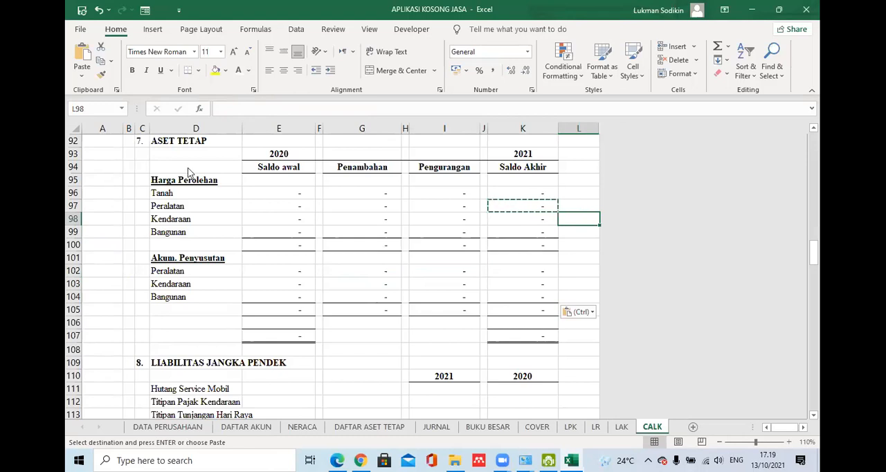
pyautogui.click(350, 29)
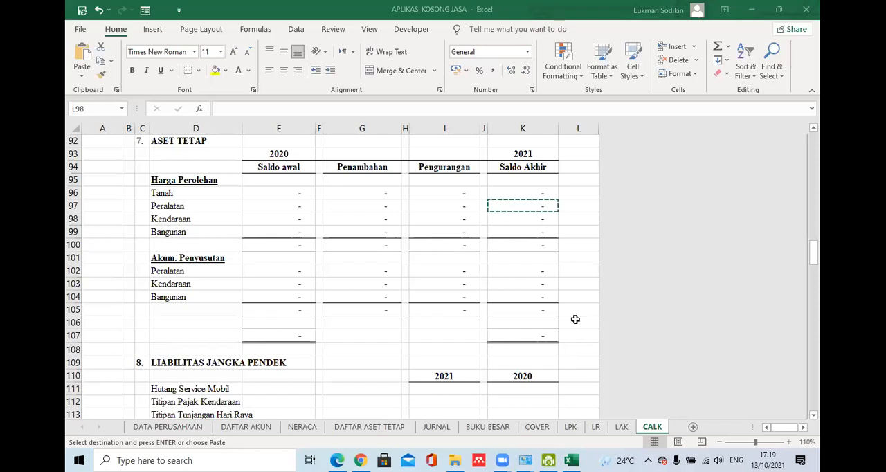
pyautogui.click(614, 260)
pyautogui.click(803, 250)
pyautogui.moveTo(815, 254)
pyautogui.mouseDown()
pyautogui.moveTo(816, 158)
pyautogui.moveTo(816, 259)
pyautogui.mouseUp()
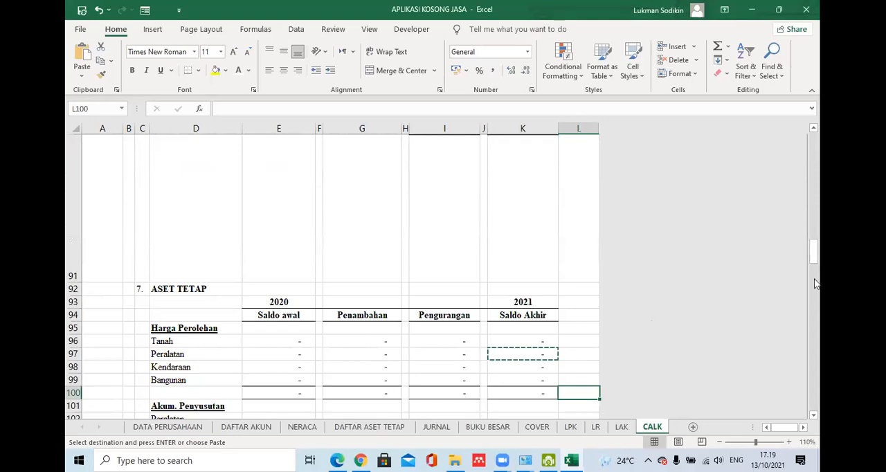
# - Reselect D96 as the criteria in the G96 Penambahan formula and fill it down again to G99
pyautogui.click(366, 339)
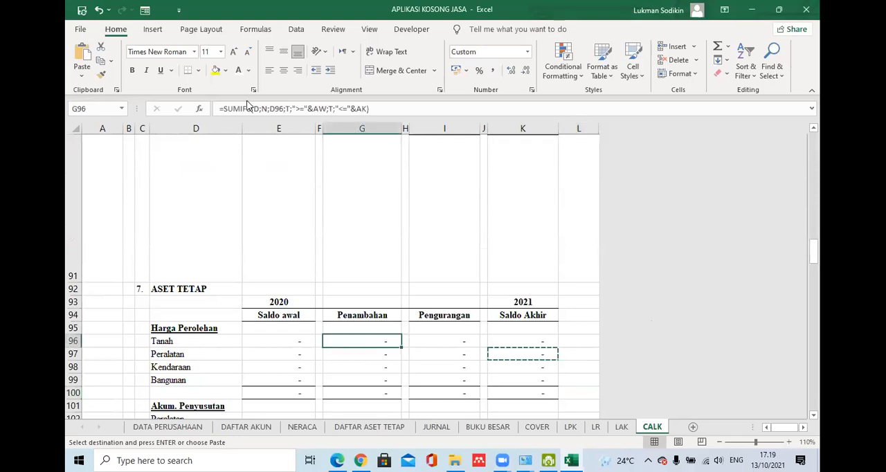
pyautogui.click(252, 109)
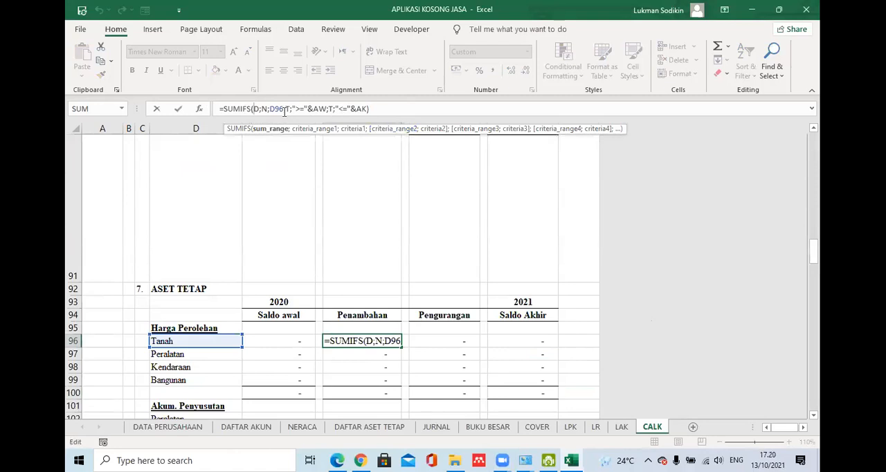
pyautogui.moveTo(207, 106); pyautogui.dragTo(302, 132)
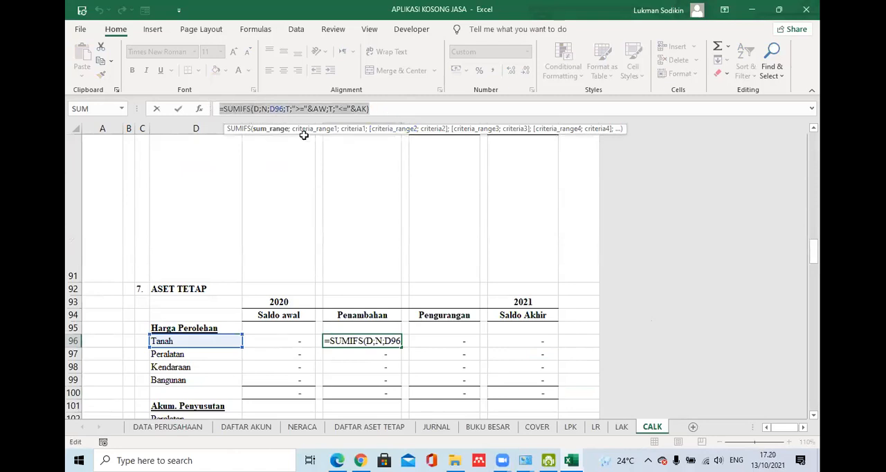
pyautogui.hotkey('ctrl', 'c')
pyautogui.click(277, 109)
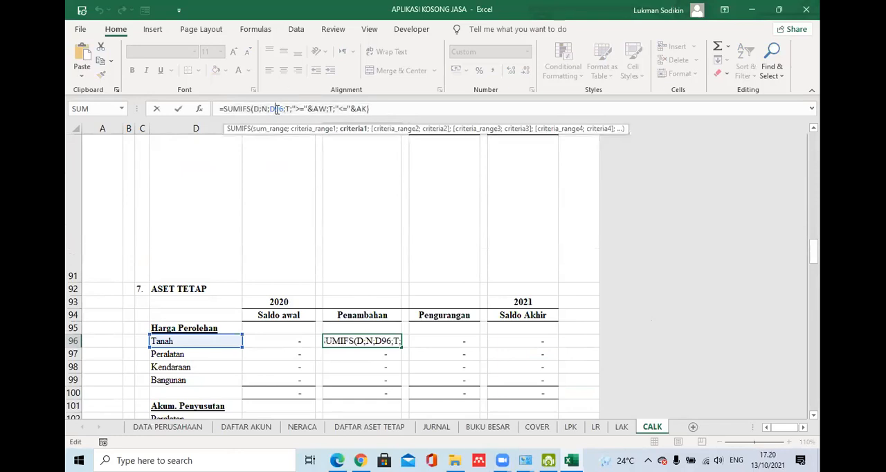
pyautogui.doubleClick(276, 109)
pyautogui.click(176, 341)
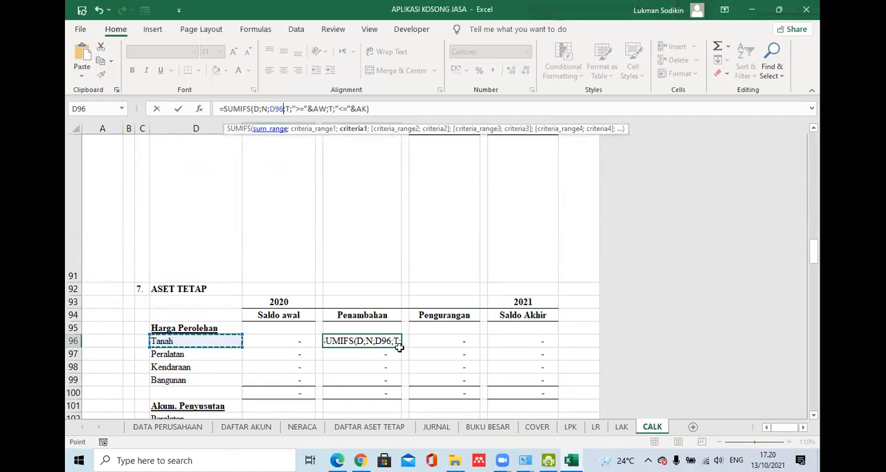
pyautogui.press('Return')
pyautogui.moveTo(401, 347); pyautogui.dragTo(399, 389)
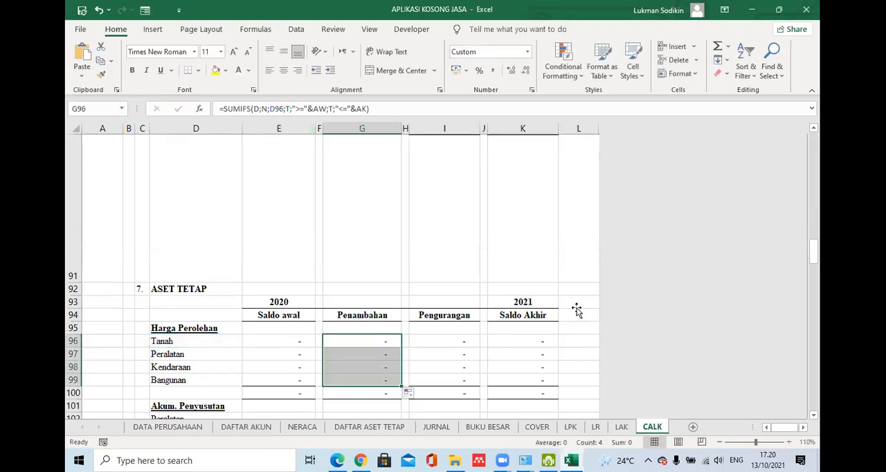
# - Examine the Tanah Pengurangan formula in I96 and the Akum. Penyusutan Peralatan Penambahan formula in G102
pyautogui.click(578, 303)
pyautogui.moveTo(814, 258); pyautogui.dragTo(815, 132)
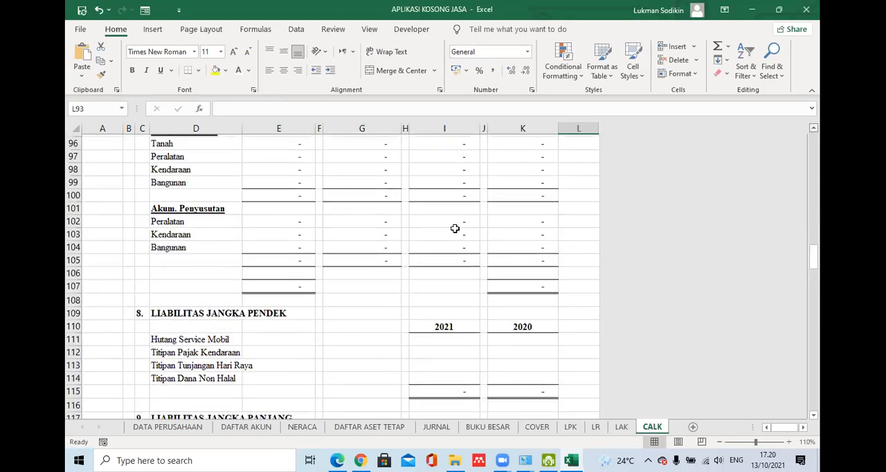
pyautogui.scroll(1, 454, 228)
pyautogui.click(446, 194)
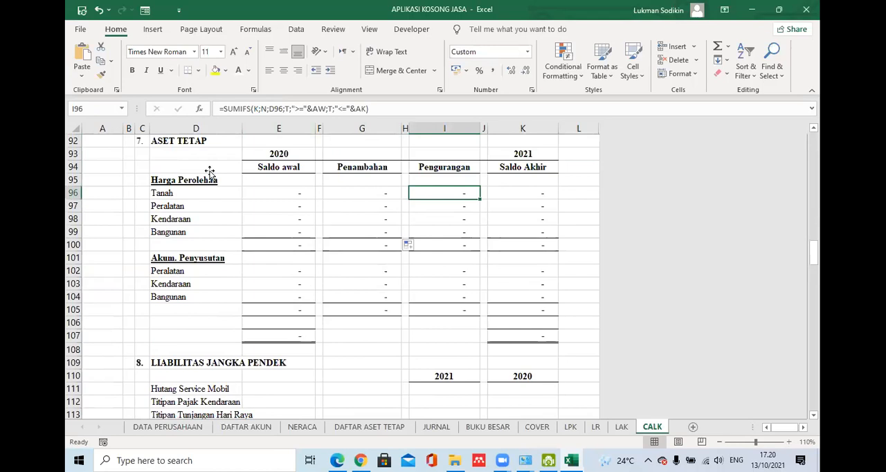
pyautogui.press('F2')
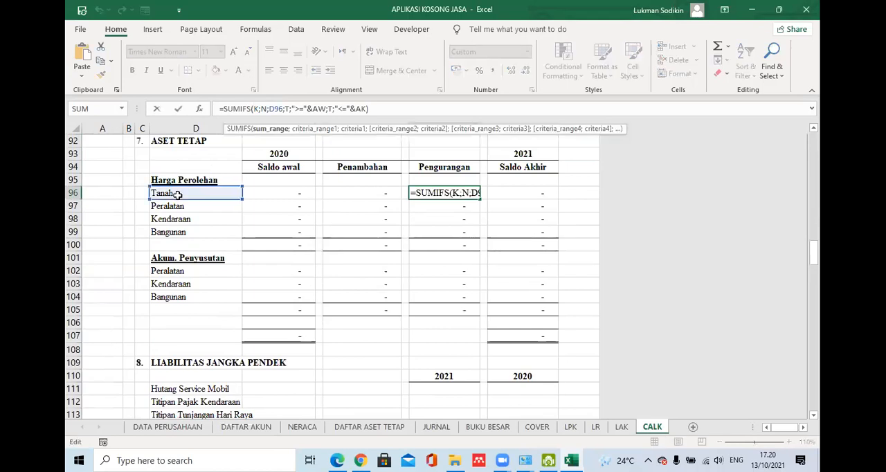
pyautogui.press('Return')
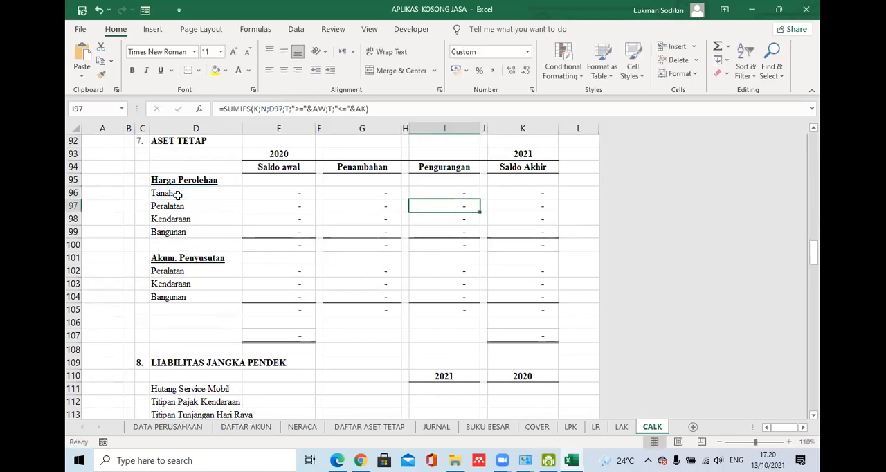
pyautogui.moveTo(814, 253); pyautogui.dragTo(812, 262)
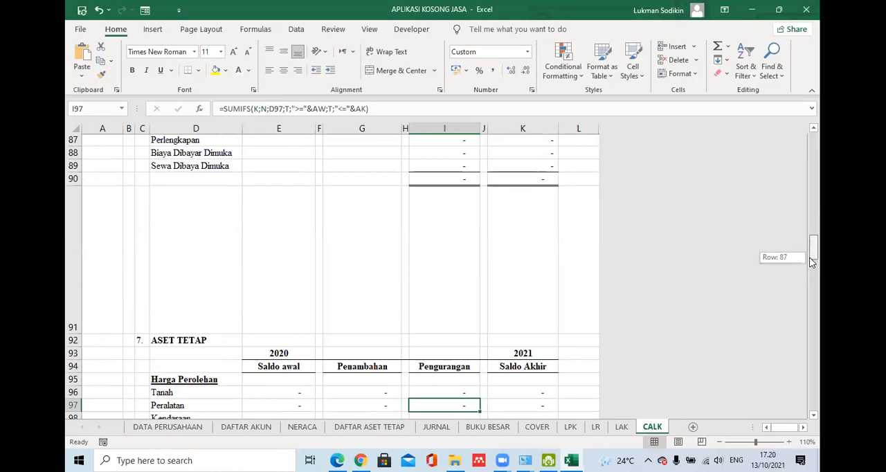
pyautogui.scroll(-2, 743, 274)
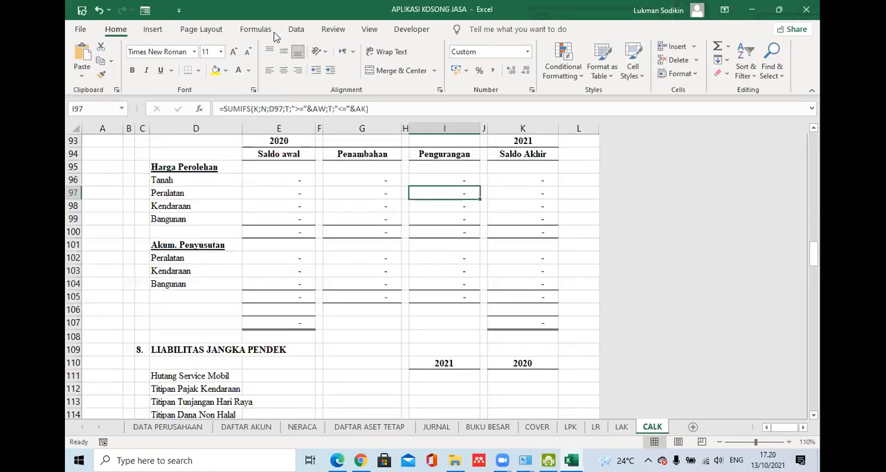
pyautogui.click(350, 256)
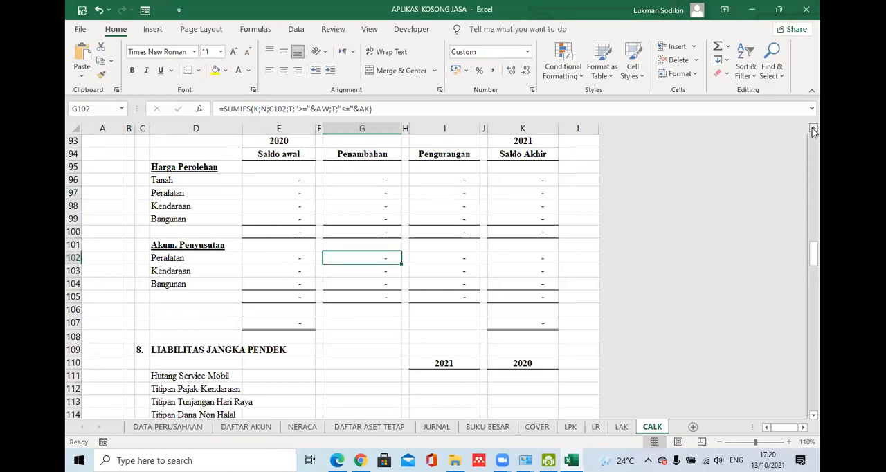
pyautogui.scroll(1, 803, 415)
pyautogui.click(814, 415)
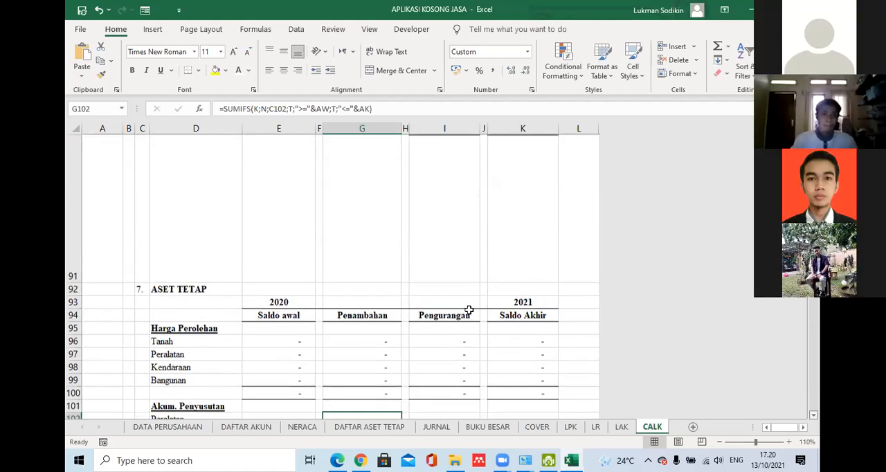
pyautogui.scroll(-1, 441, 305)
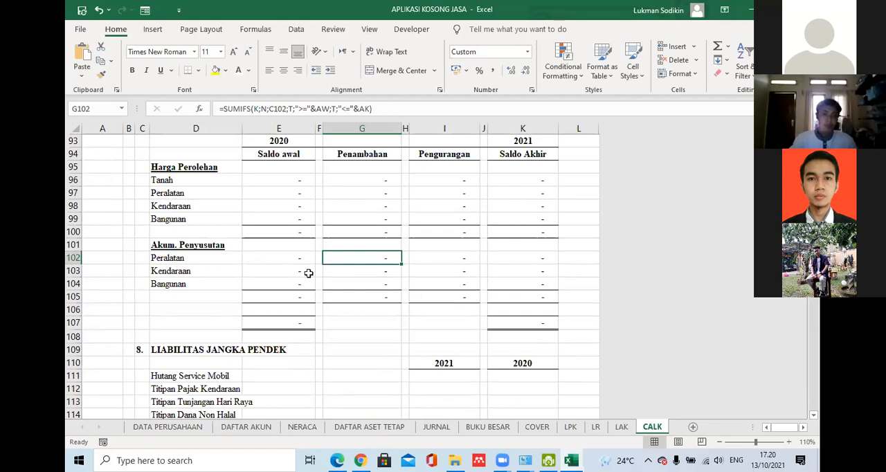
# - Examine the hidden account names in C102:C104 and the Peralatan Saldo awal VLOOKUP formula in E102 that references them
pyautogui.click(290, 255)
pyautogui.moveTo(144, 261); pyautogui.dragTo(141, 286)
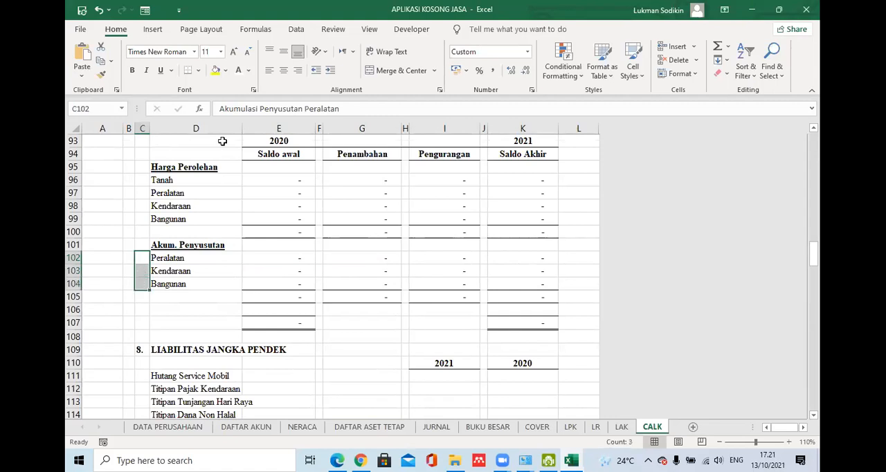
pyautogui.click(248, 70)
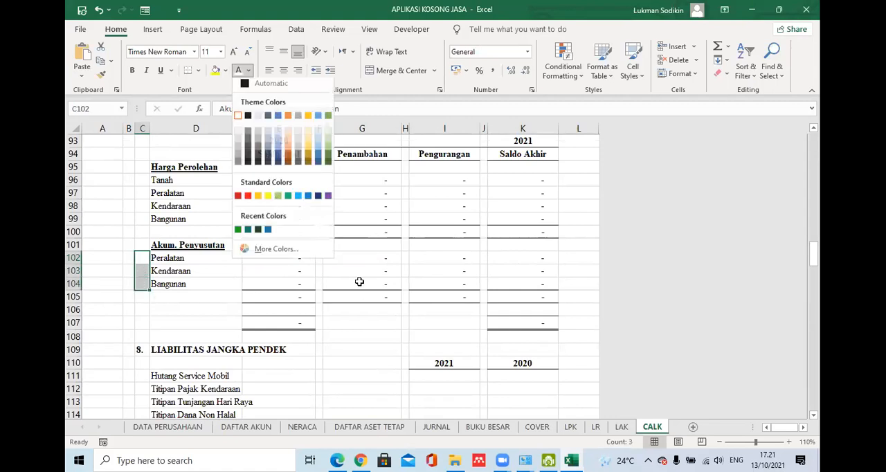
pyautogui.click(299, 258)
pyautogui.click(295, 109)
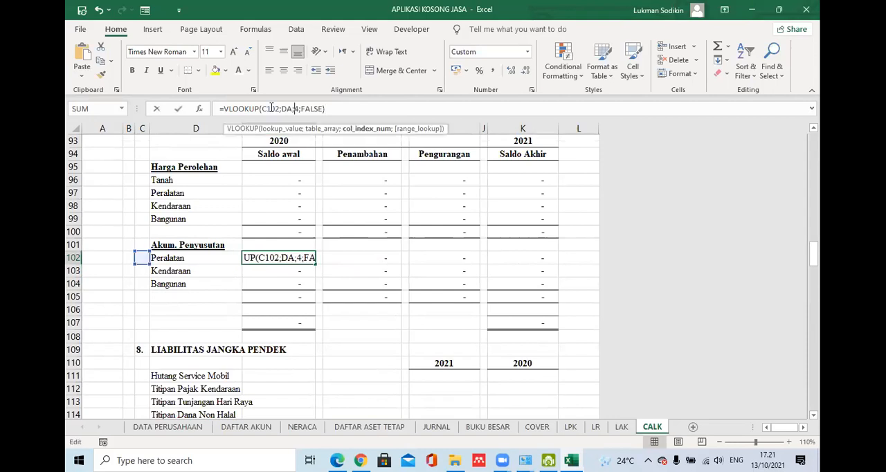
pyautogui.click(271, 109)
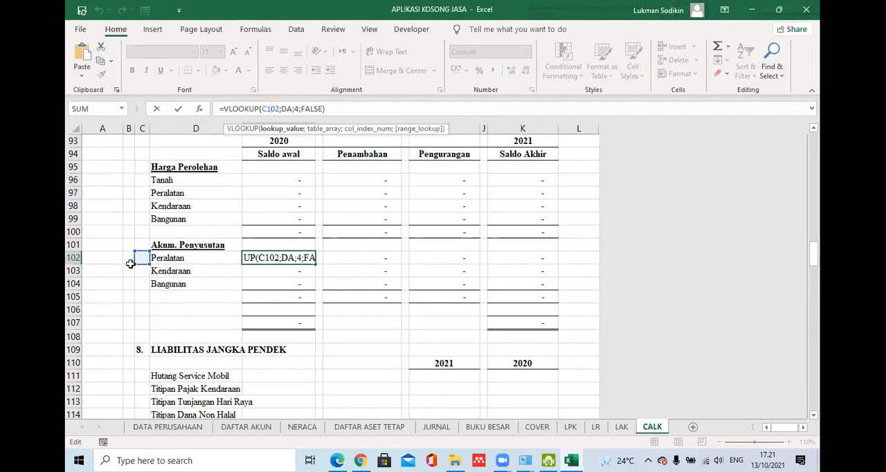
pyautogui.hotkey('ctrl', 'Return')
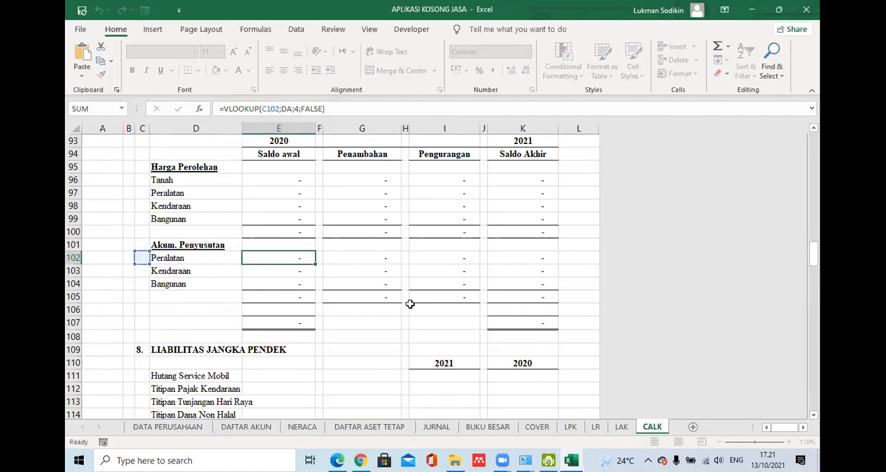
# - Inspect the Akum. Penyusutan Peralatan Penambahan formula in G102 and Pengurangan formula in I102
pyautogui.click(374, 257)
pyautogui.press('F2')
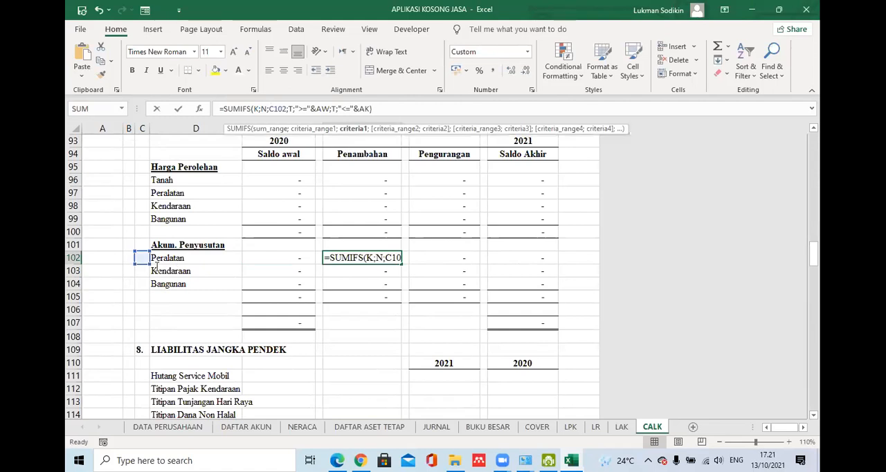
pyautogui.press('Return')
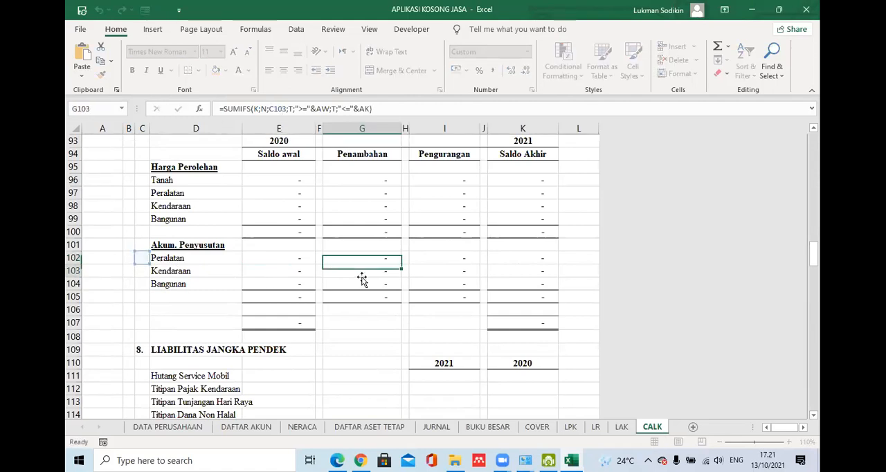
pyautogui.click(412, 256)
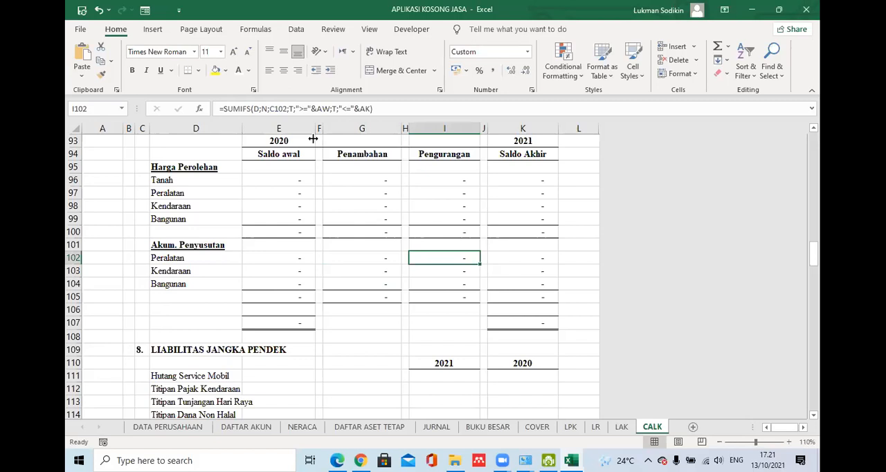
pyautogui.click(310, 109)
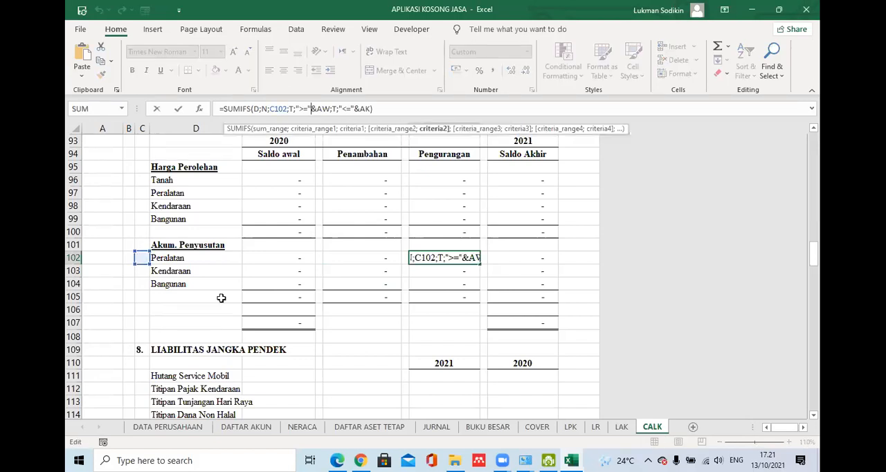
pyautogui.press('Return')
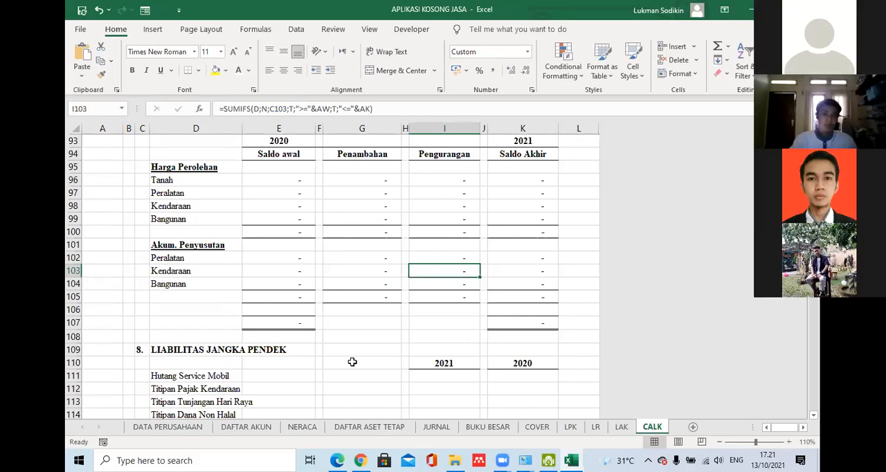
# - Copy the Biaya Dibayar Dimuka formulas from I88:K88 into the Hutang Service Mobil row, starting at I111
pyautogui.moveTo(815, 255)
pyautogui.mouseDown()
pyautogui.moveTo(815, 267)
pyautogui.moveTo(815, 247)
pyautogui.mouseUp()
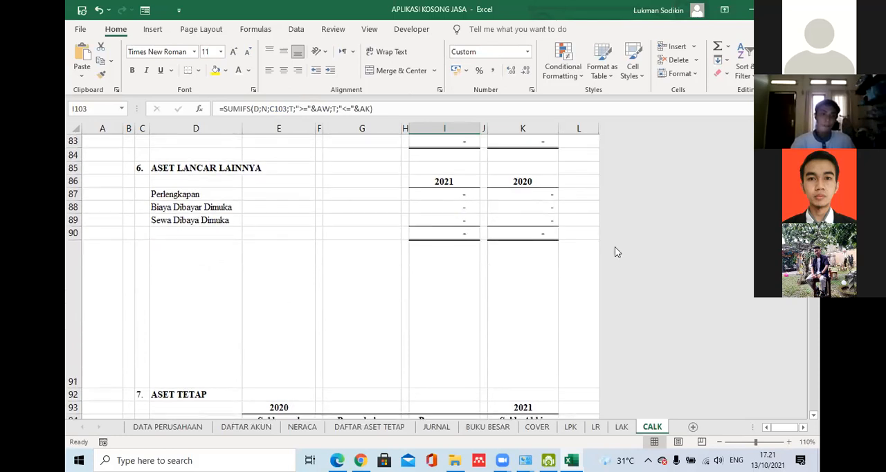
pyautogui.moveTo(446, 208); pyautogui.dragTo(524, 207)
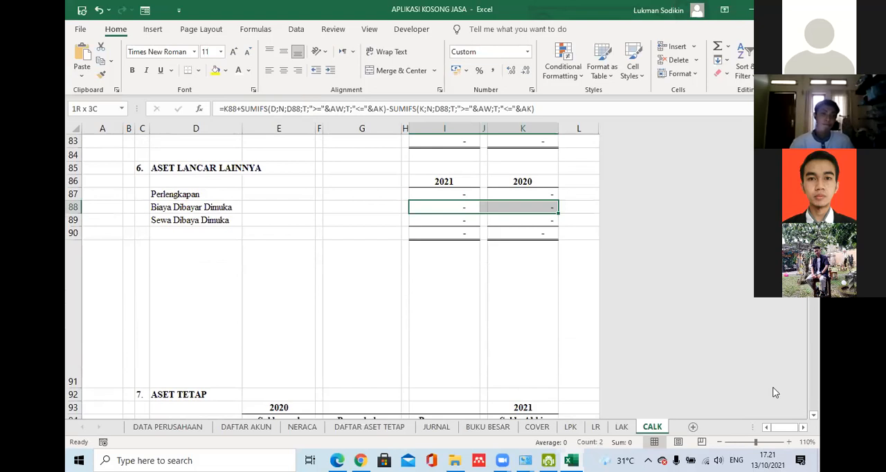
pyautogui.hotkey('ctrl', 'c')
pyautogui.scroll(-4, 443, 367)
pyautogui.click(469, 364)
pyautogui.hotkey('ctrl', 'v')
pyautogui.click(468, 365)
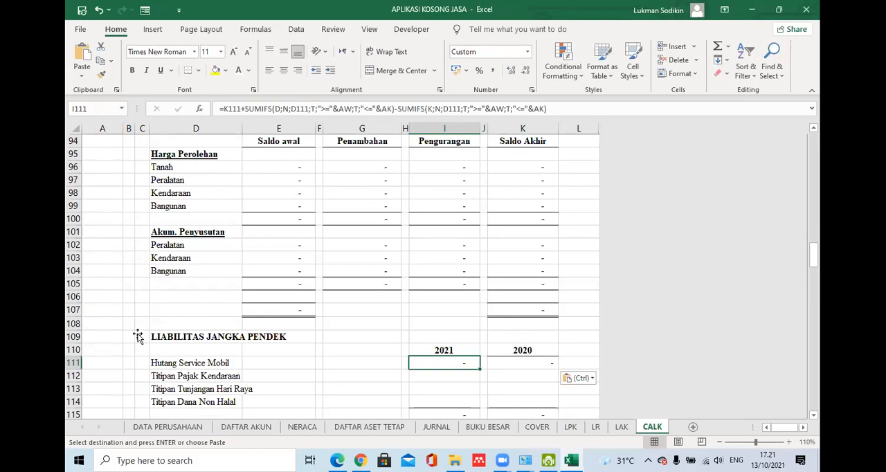
# - In the I111 formula, change the added SUMIFS sum range to K and the subtracted one to D, and fill I111:K111 down to row 114
pyautogui.click(277, 109)
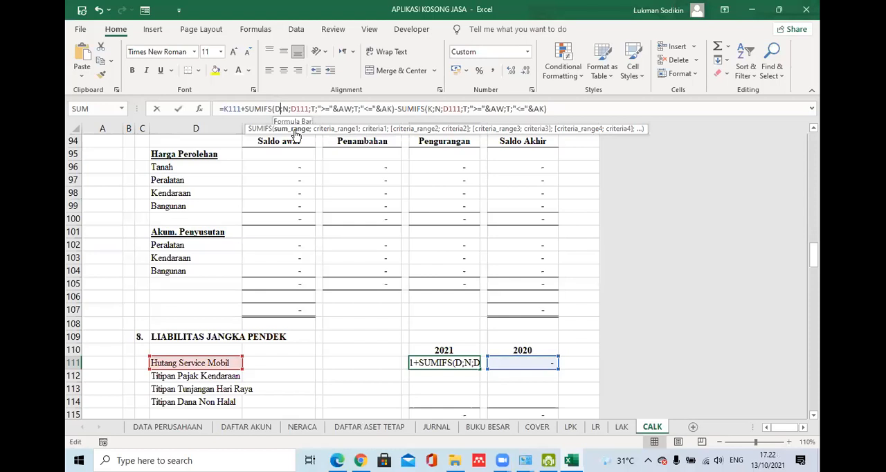
pyautogui.press('BackSpace')
pyautogui.write('k')
pyautogui.click(430, 110)
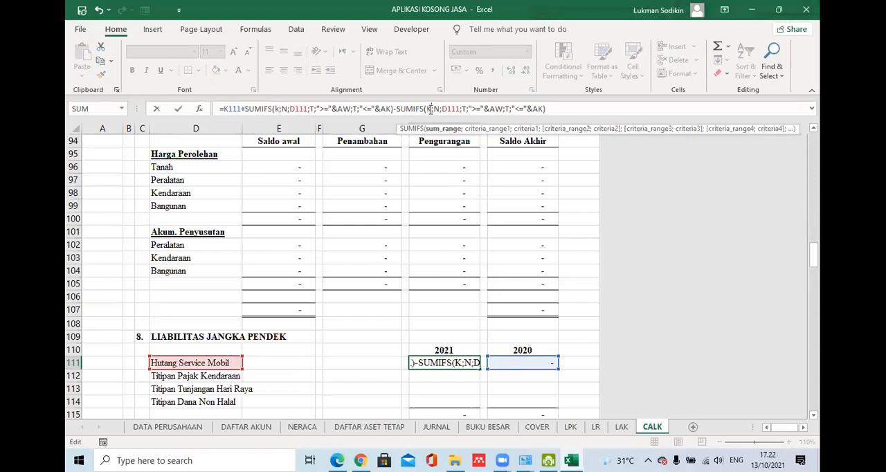
pyautogui.press('BackSpace')
pyautogui.write('d')
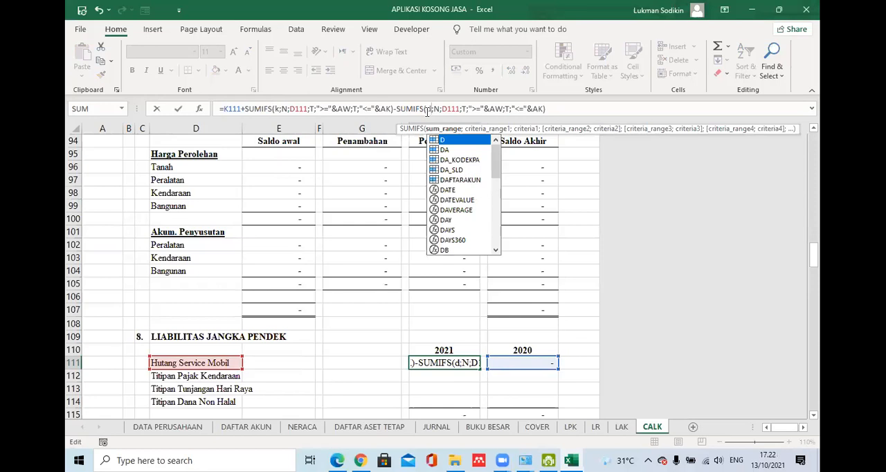
pyautogui.press('Return')
pyautogui.moveTo(451, 362); pyautogui.dragTo(607, 403)
# - Copy the Hutang Service Mobil formulas from I111:K111 to the Hutang Pihak Ketiga row at I119 and fill them down to Hutang Bank BSI
pyautogui.click(812, 415)
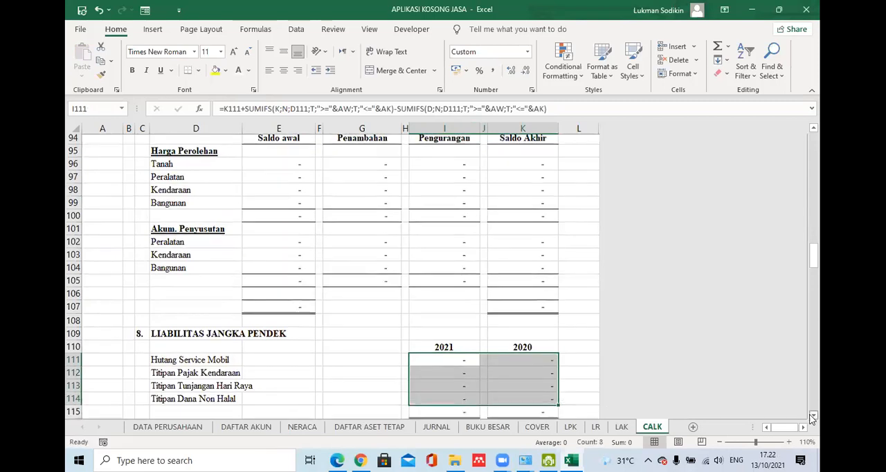
pyautogui.scroll(-2, 773, 411)
pyautogui.scroll(-2, 457, 180)
pyautogui.keyDown('shift'); pyautogui.click(511, 181); pyautogui.keyUp('shift')
pyautogui.hotkey('ctrl', 'c')
pyautogui.click(466, 286)
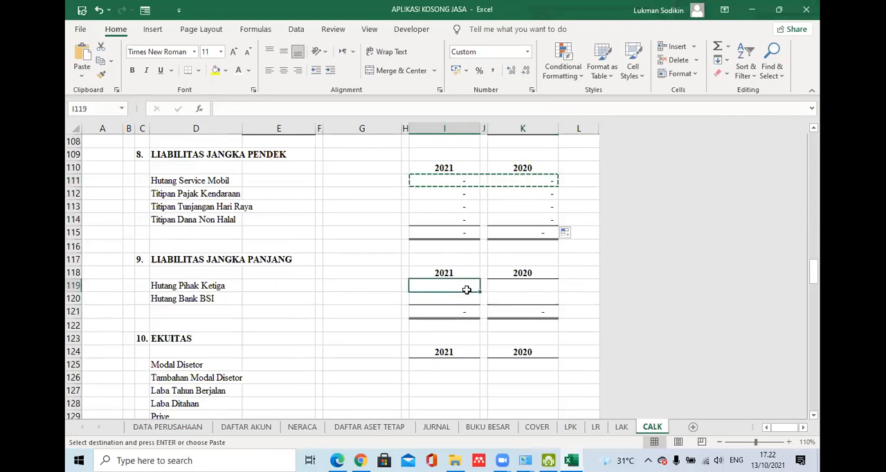
pyautogui.hotkey('ctrl', 'v')
pyautogui.moveTo(557, 291); pyautogui.dragTo(545, 306)
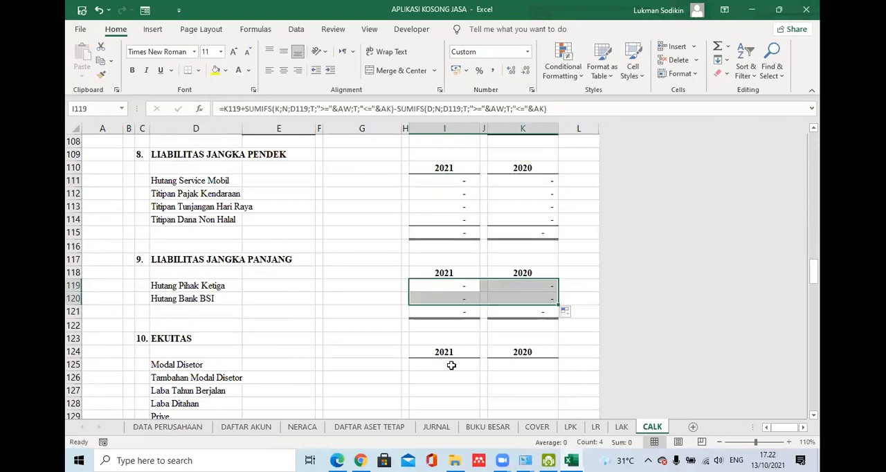
# - Copy the Hutang Bank BSI formulas from I120:K120 into the EKUITAS rows 125 to 129, from Modal Disetor to Prive
pyautogui.click(452, 365)
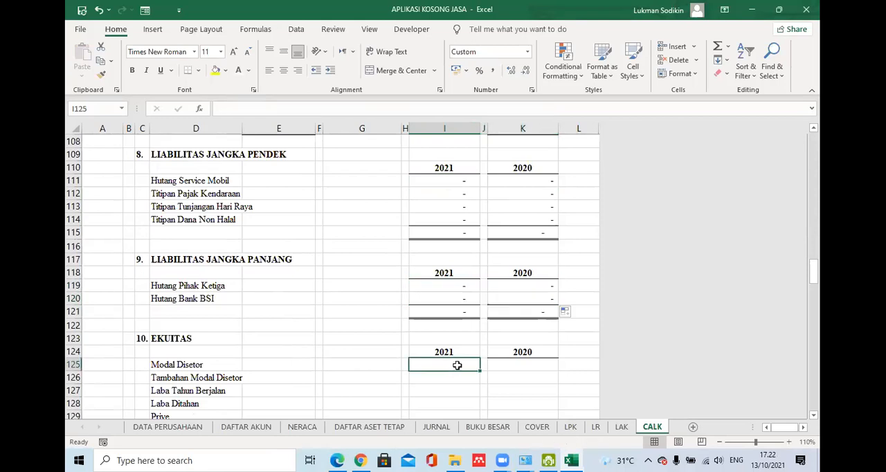
pyautogui.moveTo(443, 298); pyautogui.dragTo(526, 298)
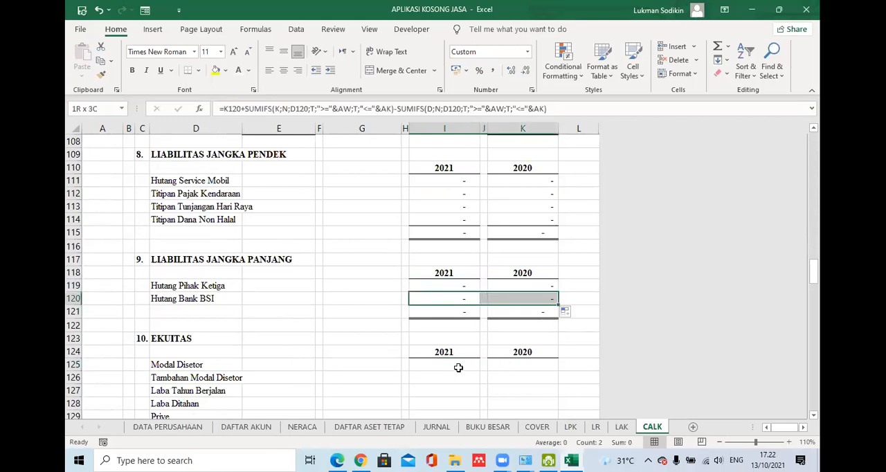
pyautogui.hotkey('ctrl', 'c')
pyautogui.moveTo(457, 364); pyautogui.dragTo(458, 397)
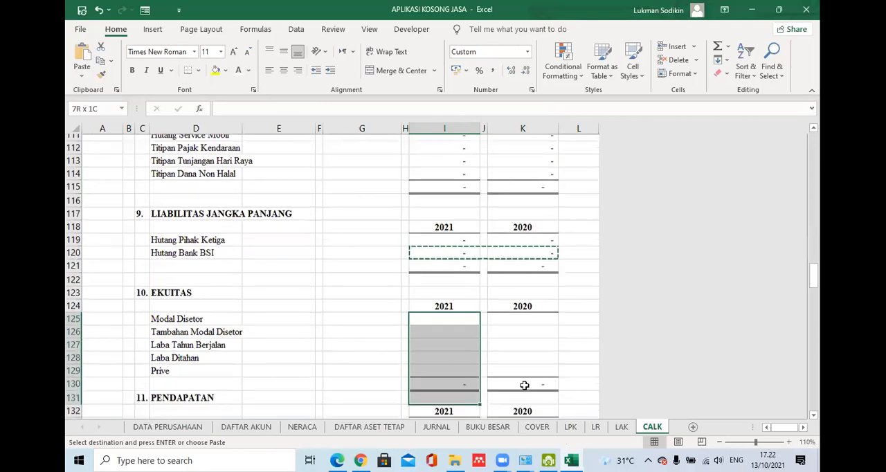
pyautogui.hotkey('ctrl', 'v')
pyautogui.click(522, 351)
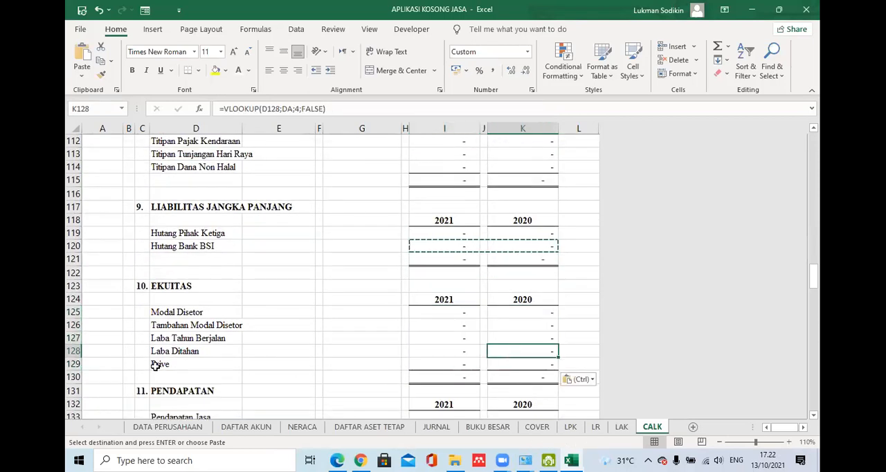
# - Examine the Prive account name in D129 and its 2021 formula in I129 alongside the liability and equity notes
pyautogui.click(198, 367)
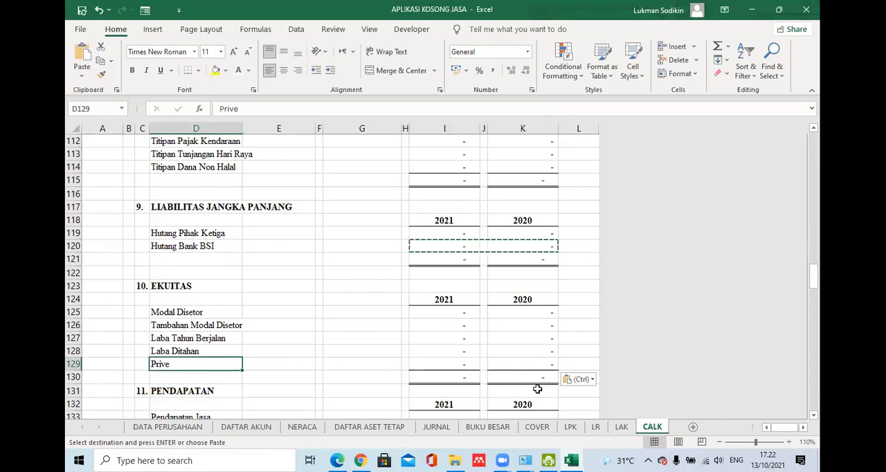
pyautogui.click(459, 363)
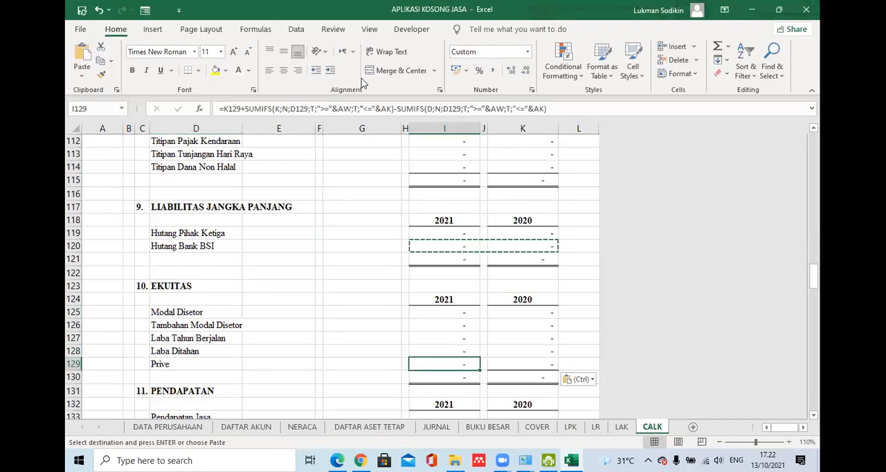
pyautogui.click(813, 127)
pyautogui.click(813, 415)
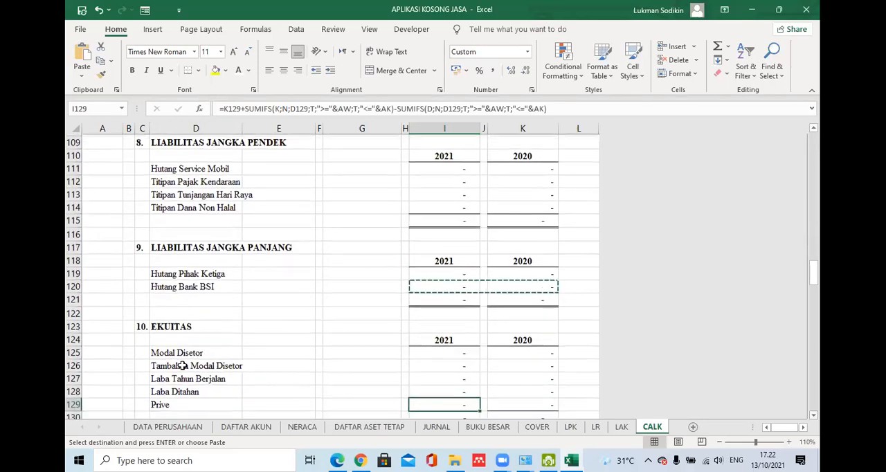
pyautogui.scroll(-1, 200, 377)
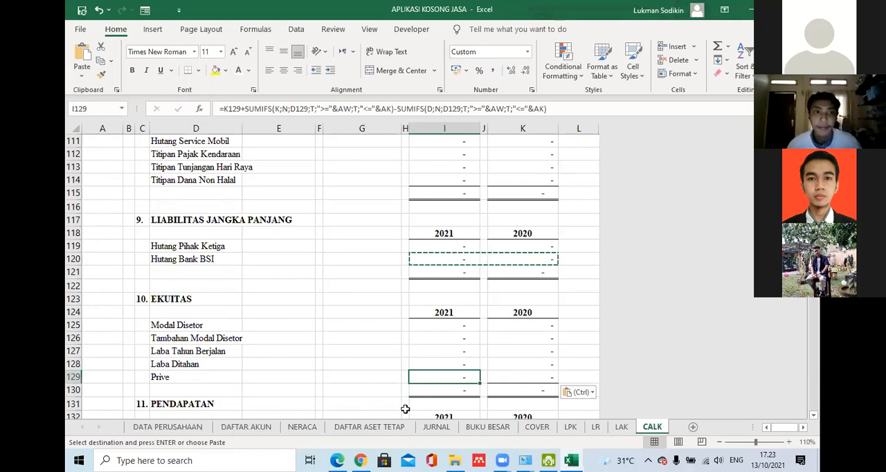
# - Review the KAS DAN SETARA KAS, PIUTANG and ASET LANCAR LAINNYA notes and clear the pending copy selection
pyautogui.click(574, 339)
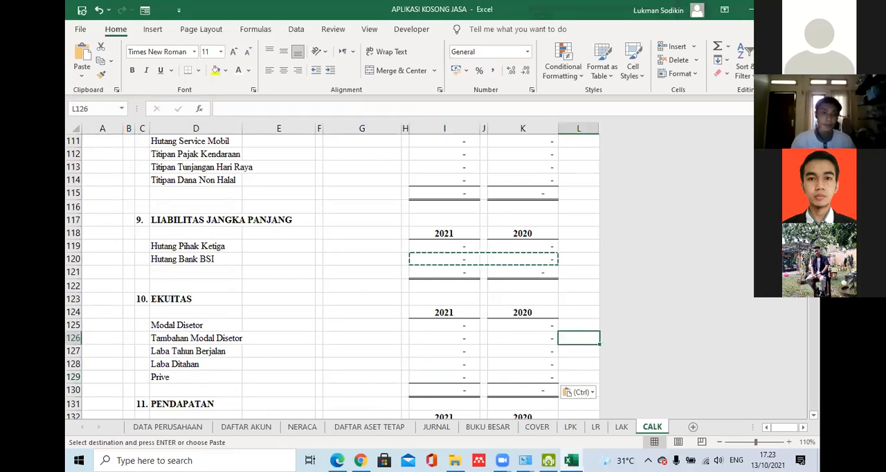
pyautogui.scroll(1, 574, 339)
pyautogui.scroll(10, 574, 339)
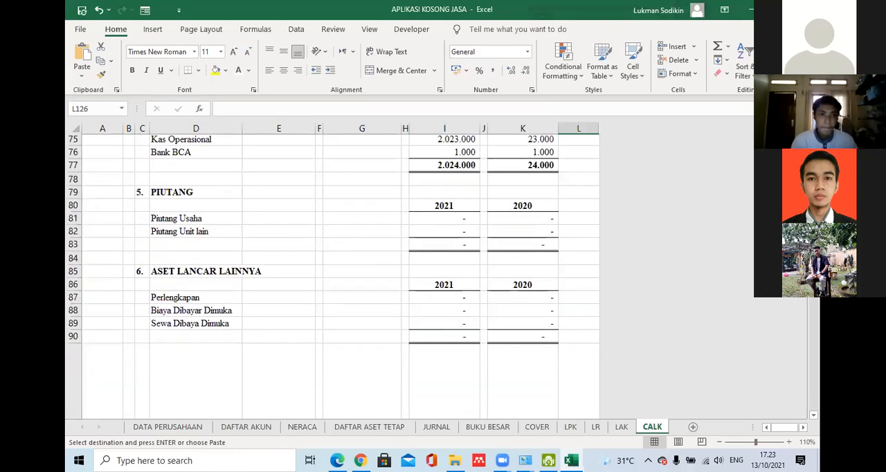
pyautogui.scroll(4, 332, 277)
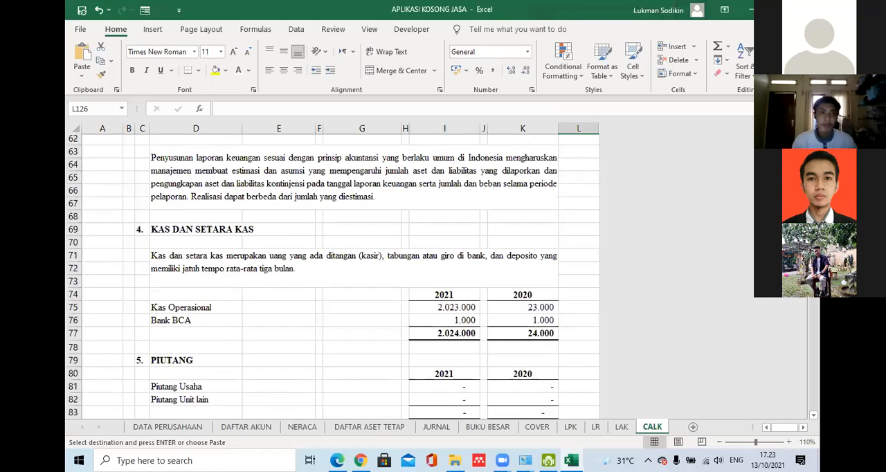
pyautogui.scroll(-1, 103, 145)
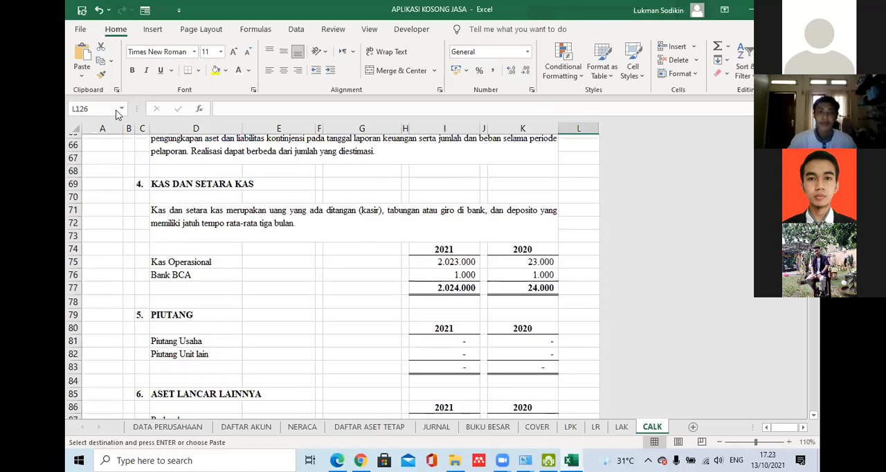
pyautogui.scroll(-3, 147, 111)
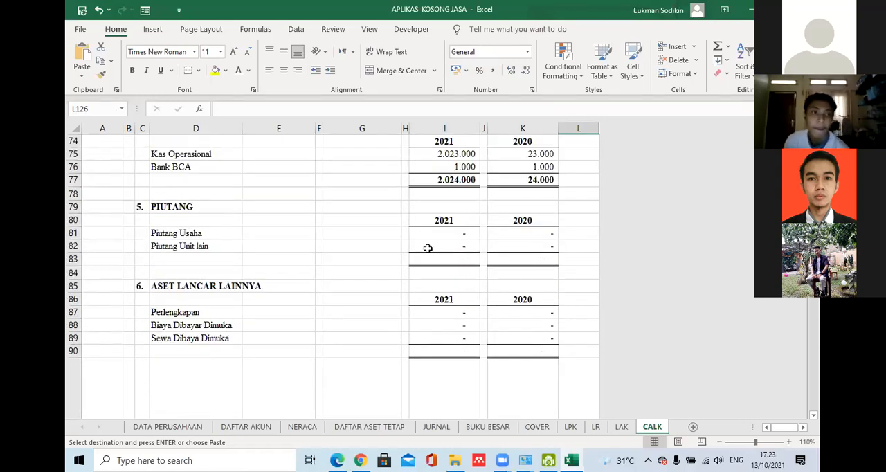
pyautogui.moveTo(763, 458)
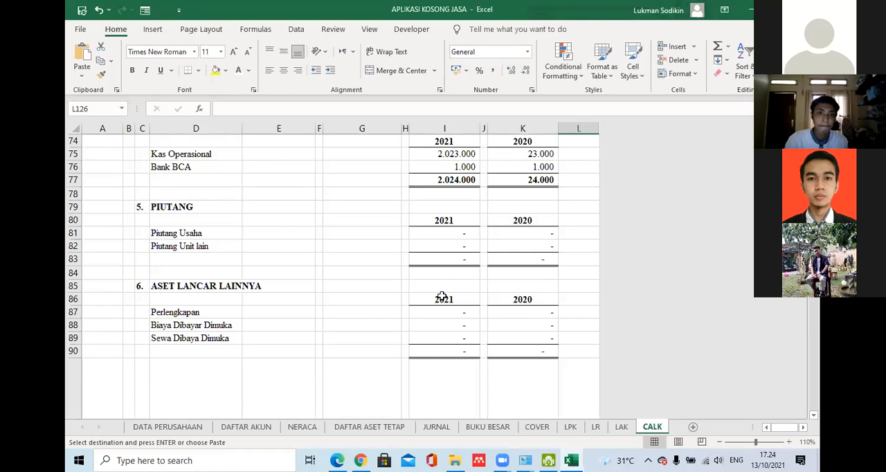
pyautogui.press('Escape')
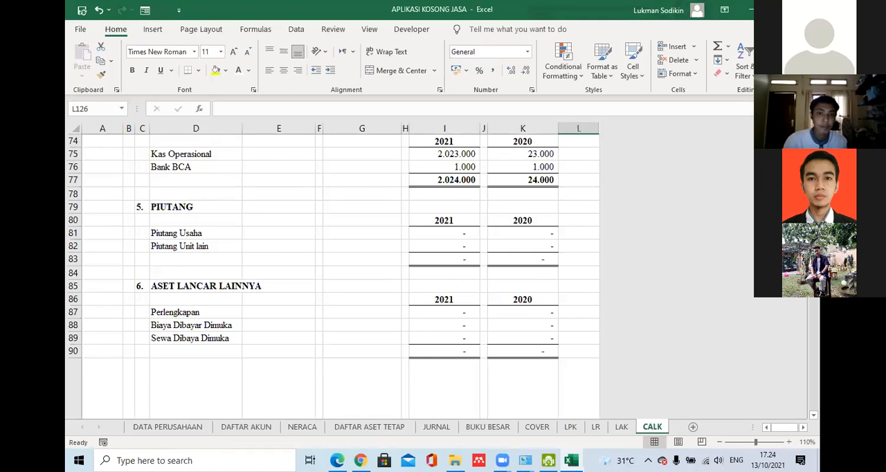
pyautogui.scroll(1, 333, 258)
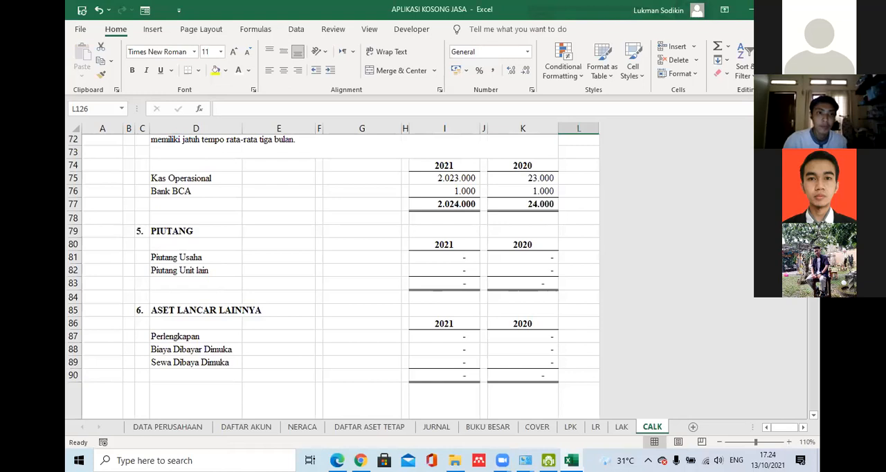
# - Open the APP - Copy workbook from the LEMBAGA ZAKAT New folder and log in as Admin with the account password
pyautogui.scroll(7, 333, 270)
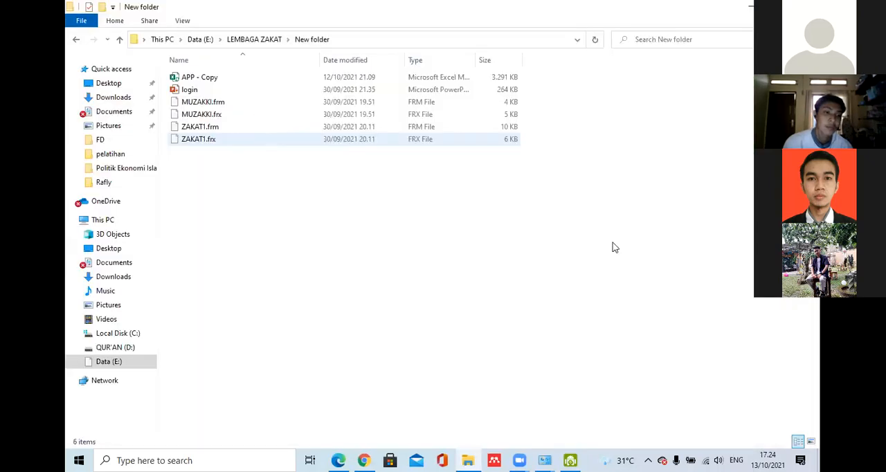
pyautogui.doubleClick(208, 79)
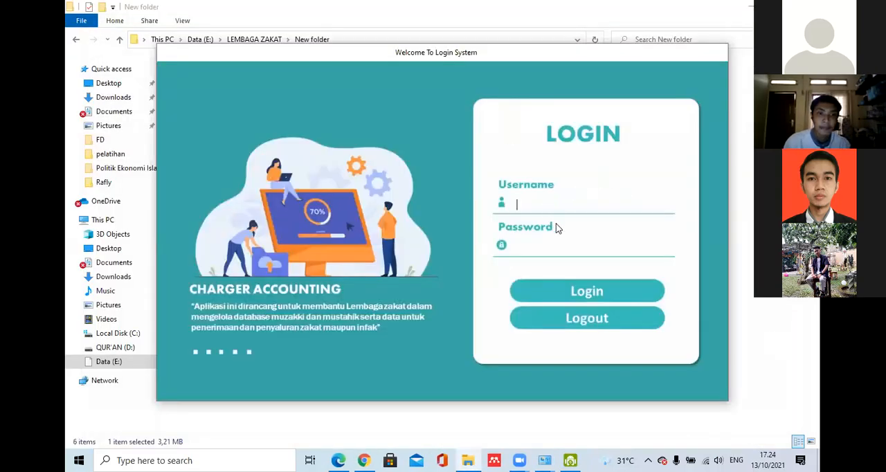
pyautogui.write('aDMI')
pyautogui.press('BackSpace')
pyautogui.press('BackSpace')
pyautogui.press('BackSpace')
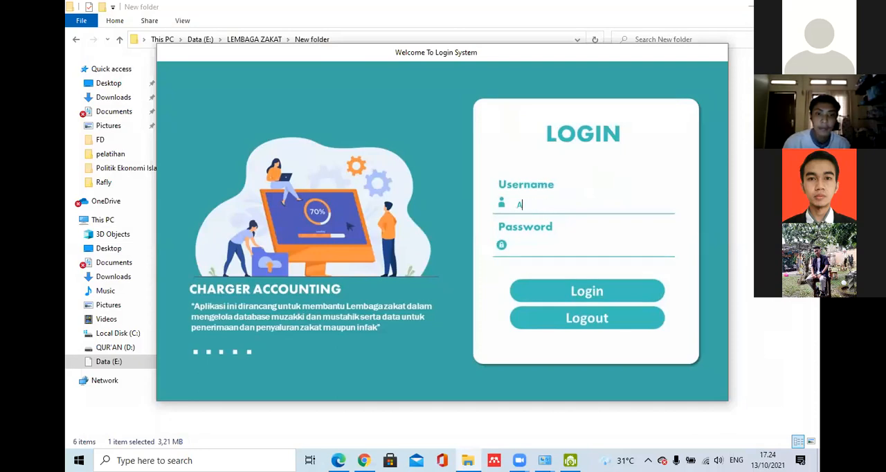
pyautogui.write('dmin')
pyautogui.click(543, 247)
pyautogui.write('*****')
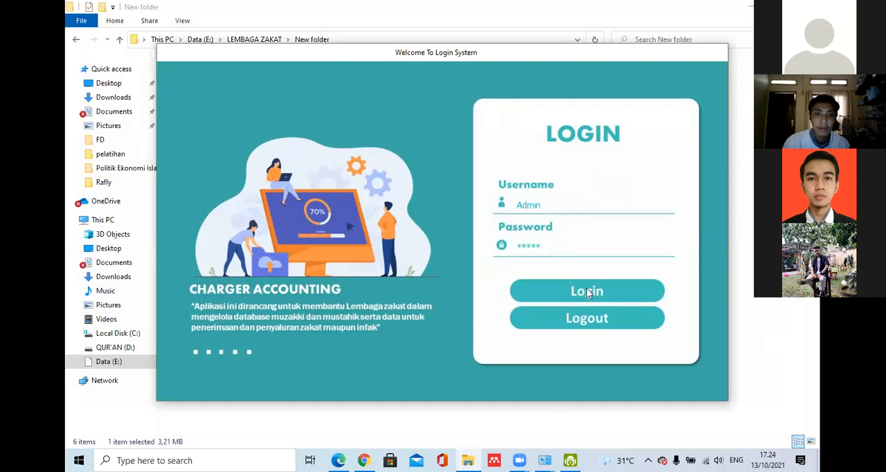
pyautogui.click(586, 289)
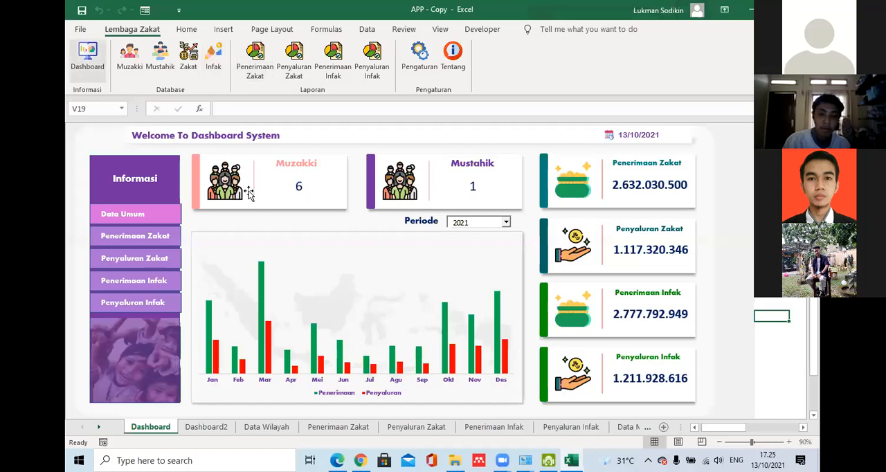
# - View the Database Muzakki form and its list of records, close the form and return to the dashboard
pyautogui.moveTo(578, 458)
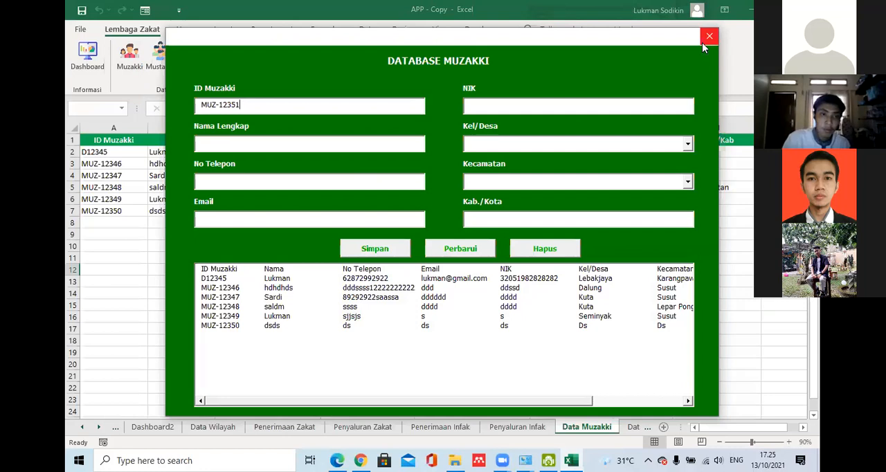
pyautogui.moveTo(585, 400); pyautogui.dragTo(546, 389)
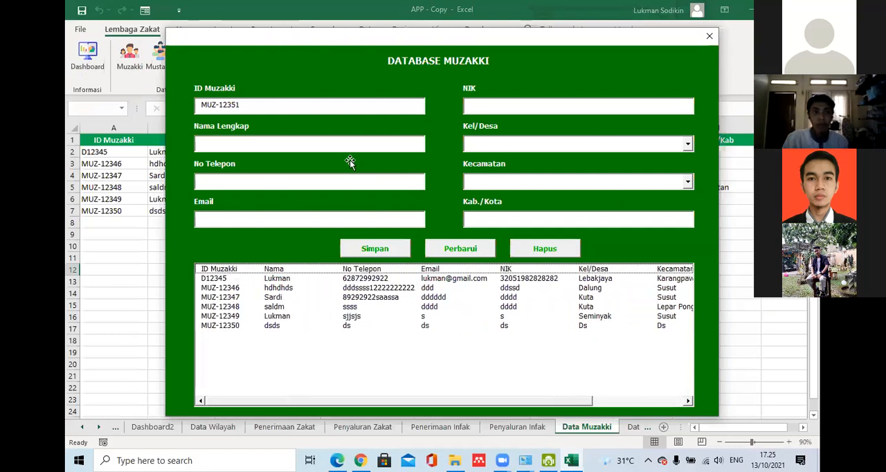
pyautogui.click(710, 36)
pyautogui.click(88, 57)
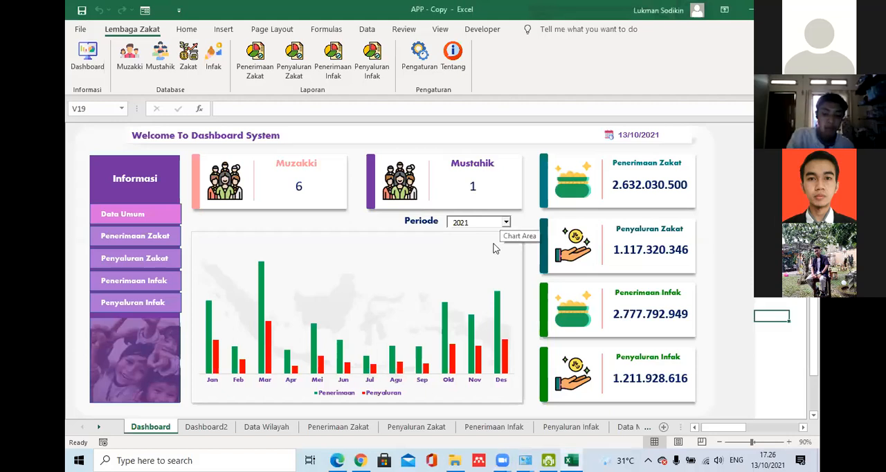
# - Switch the dashboard's Periode to 2022 and back to 2021 to compare the Penerimaan and Penyaluran chart and totals
pyautogui.click(505, 222)
pyautogui.click(492, 238)
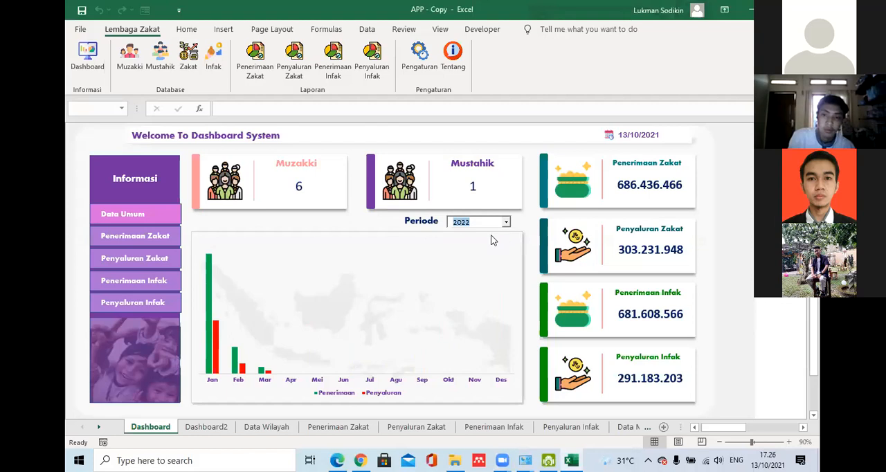
pyautogui.click(506, 221)
pyautogui.click(462, 254)
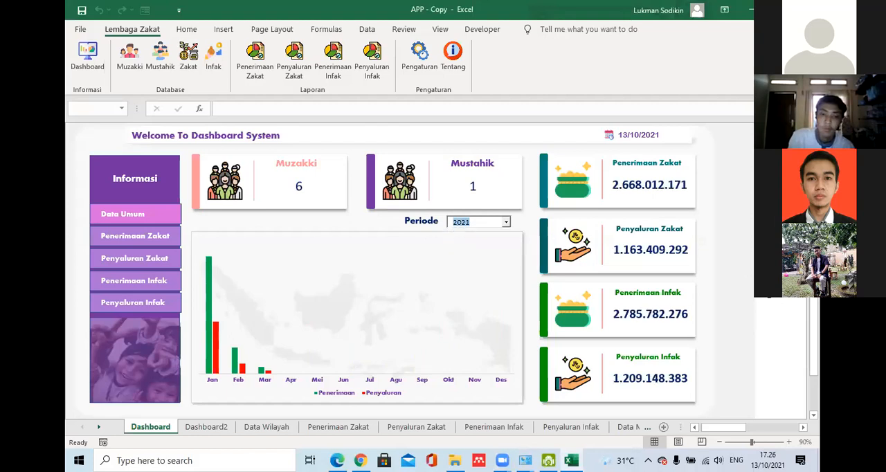
pyautogui.click(736, 284)
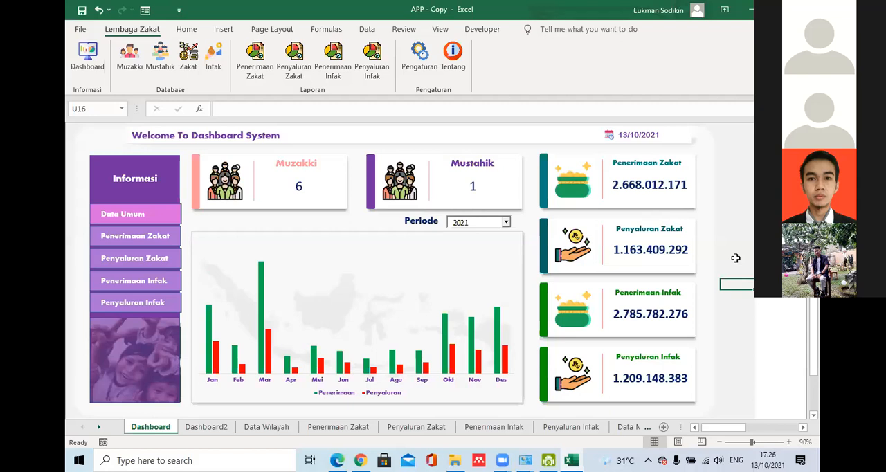
pyautogui.scroll(-1, 450, 270)
pyautogui.scroll(1, 450, 270)
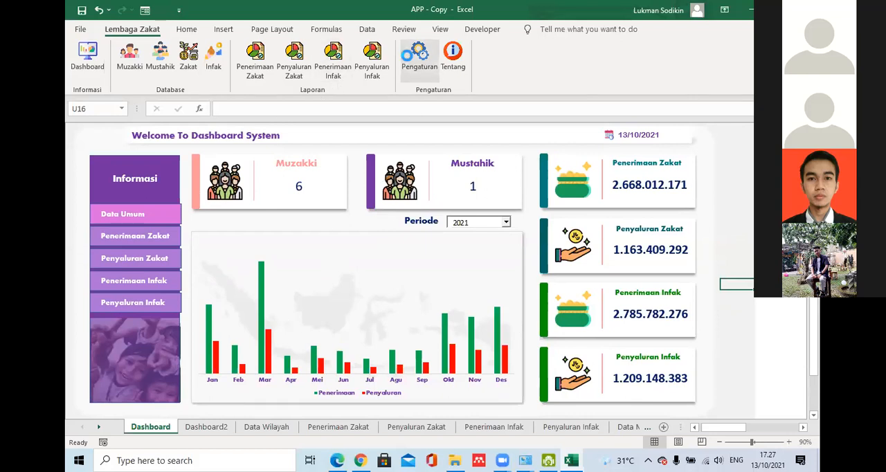
# - Look over the zakat and infak category lists on the Pengaturan sheet and close the APP - Copy workbook
pyautogui.click(418, 57)
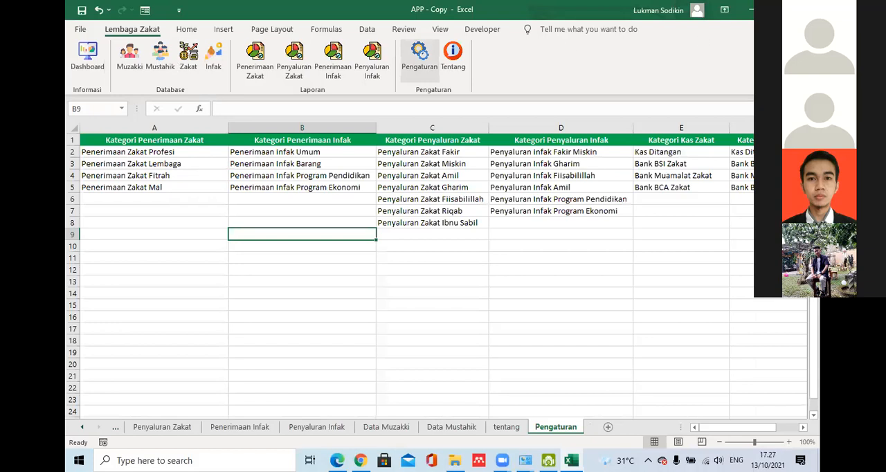
pyautogui.click(806, 9)
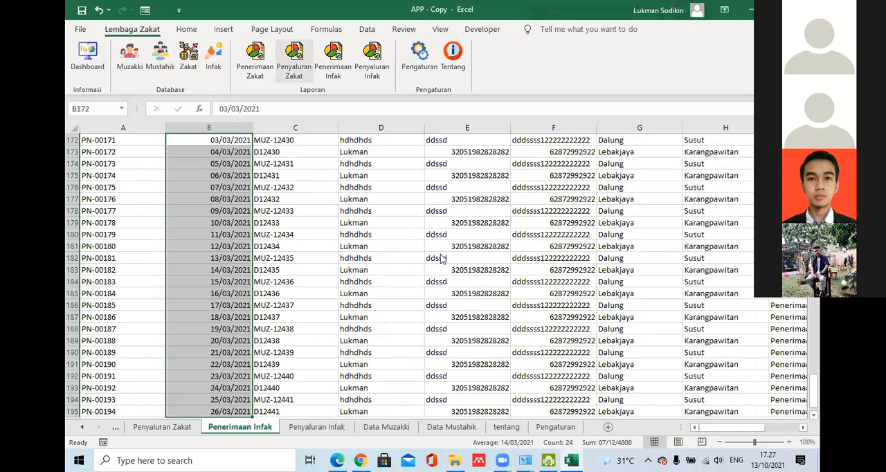
pyautogui.click(441, 253)
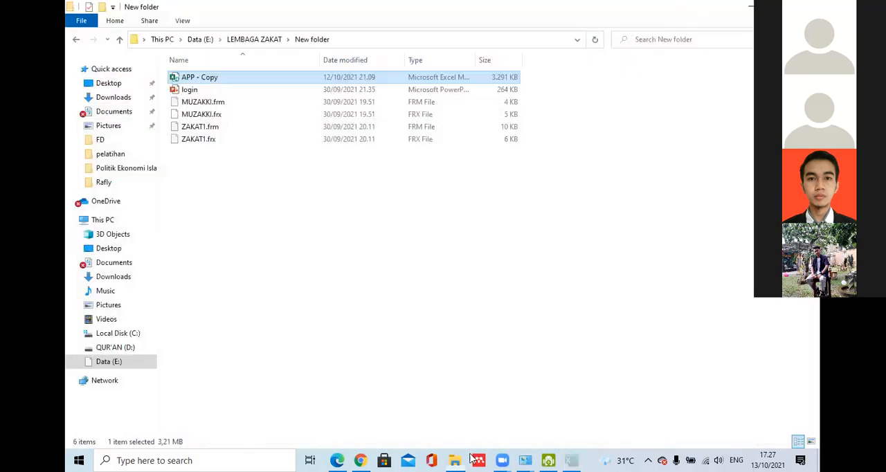
# - Go up to the LEMBAGA ZAKAT folder and bring up the open Zoom windows
pyautogui.click(254, 40)
pyautogui.click(519, 460)
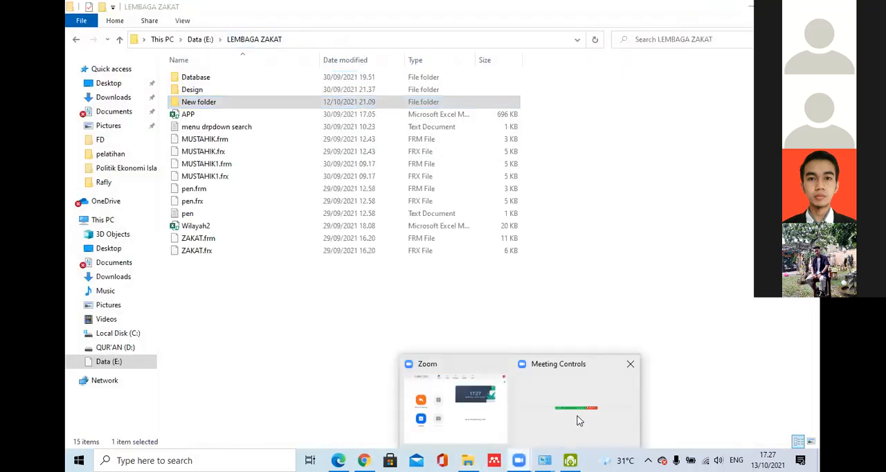